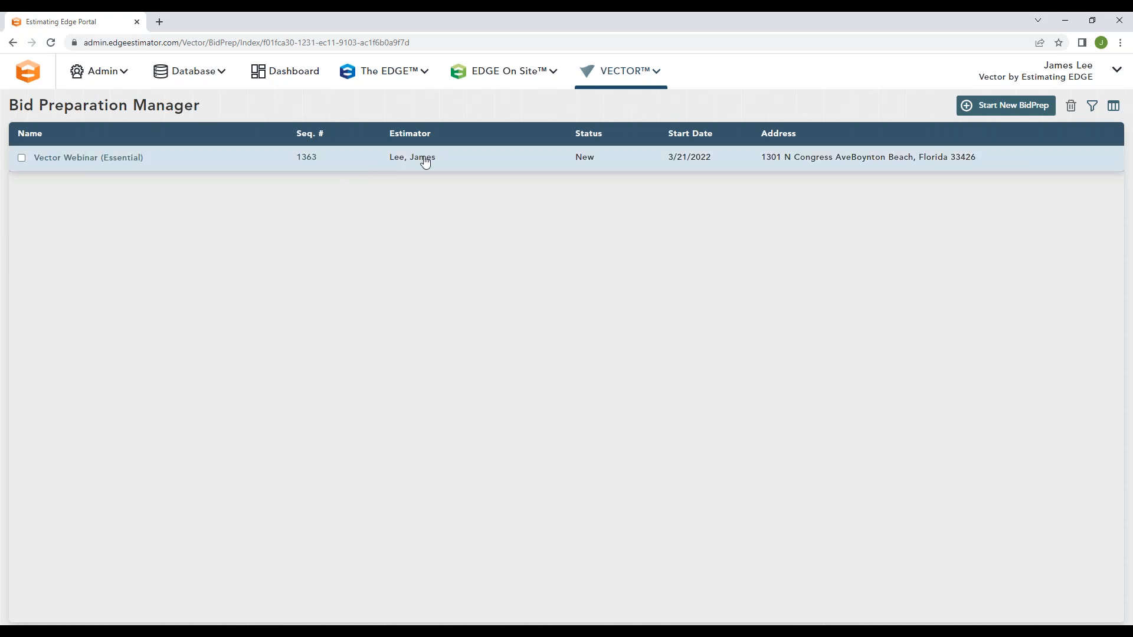
# Step: Open the form for a new bid preparation, review its fields and close it without creating a bid
pyautogui.click(991, 107)
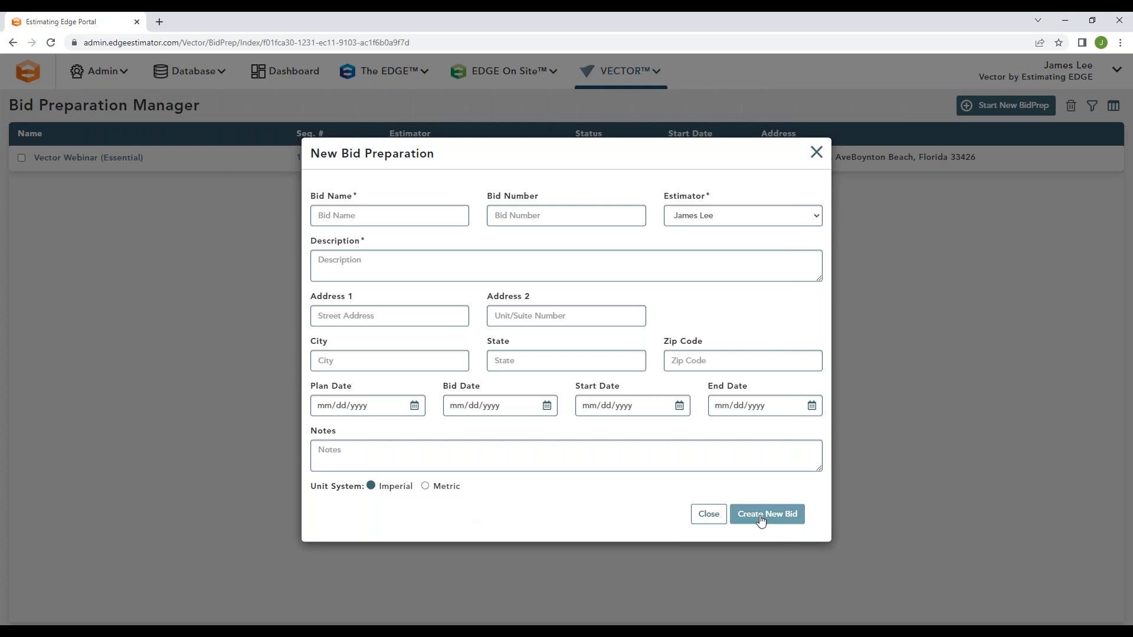
pyautogui.click(708, 515)
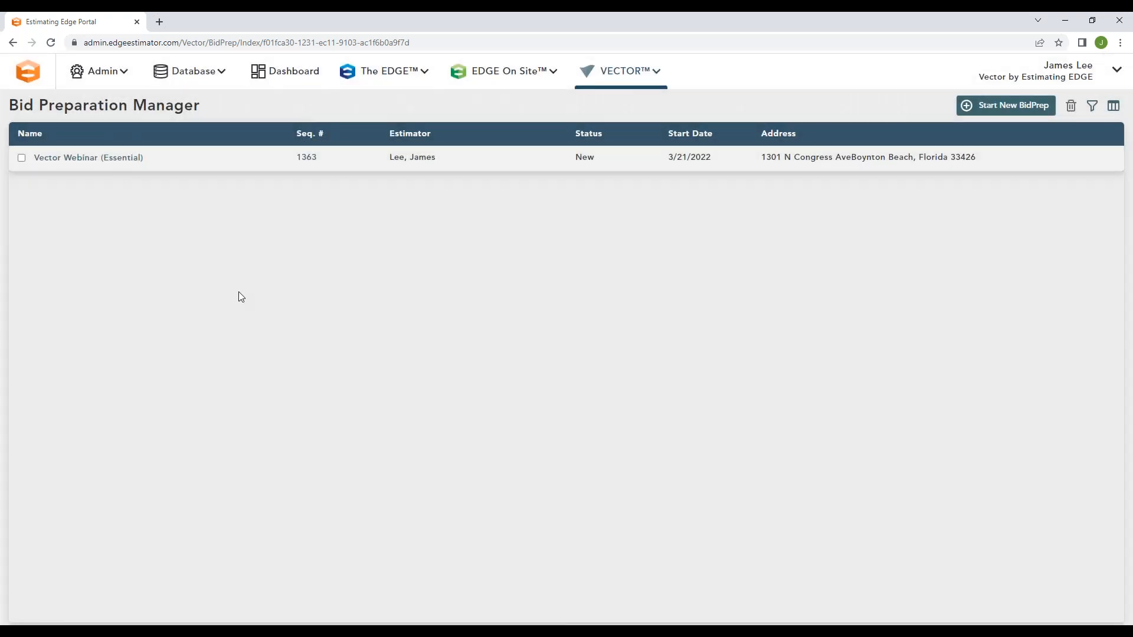
# Step: Open the Vector Webinar (Essential) bid and review its editable bid information and the owner's contact details
pyautogui.click(123, 159)
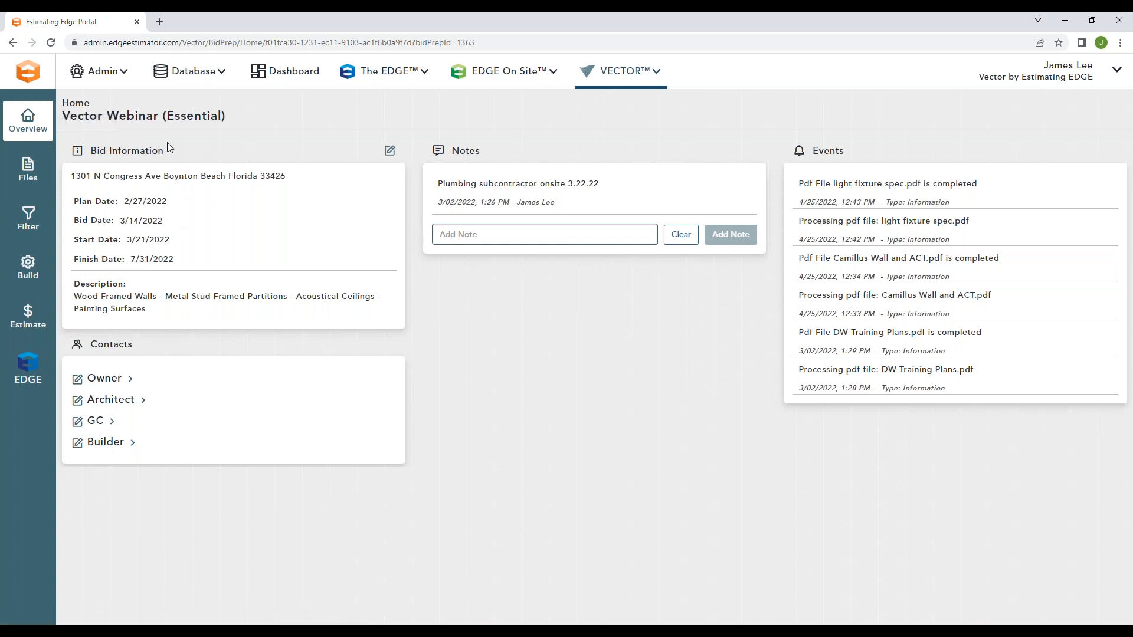
pyautogui.click(389, 151)
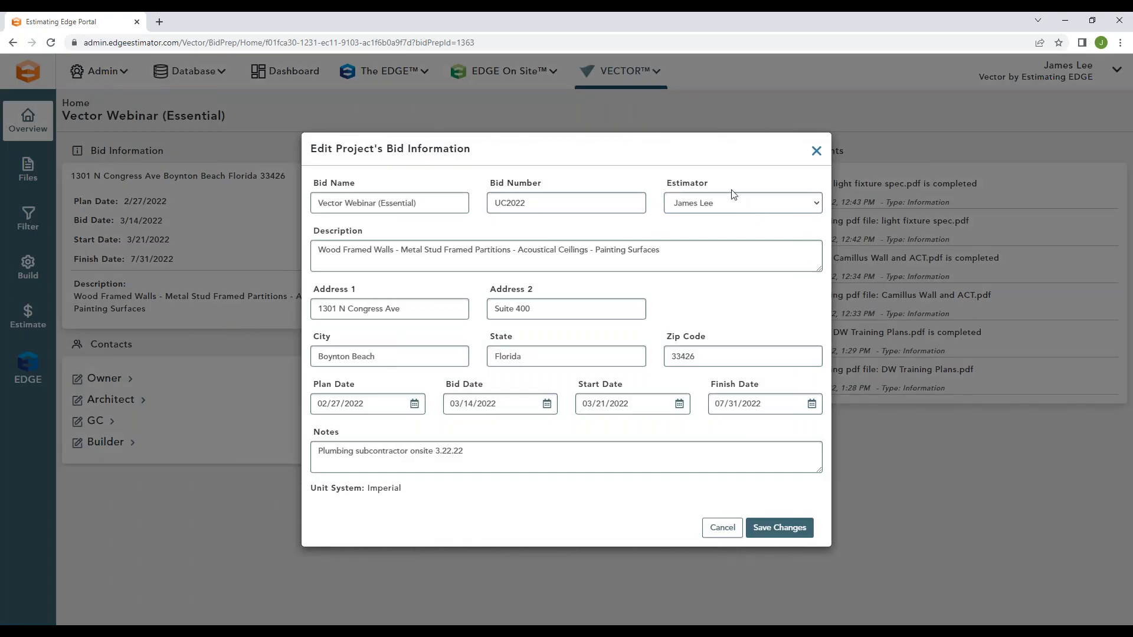
pyautogui.click(816, 151)
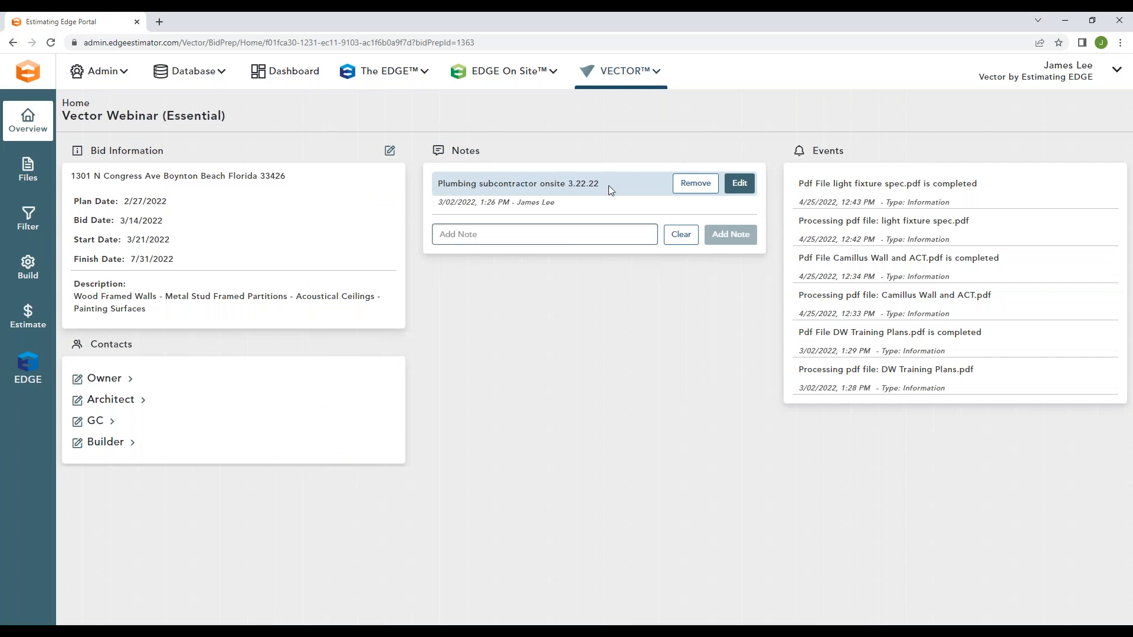
pyautogui.doubleClick(814, 152)
pyautogui.click(874, 160)
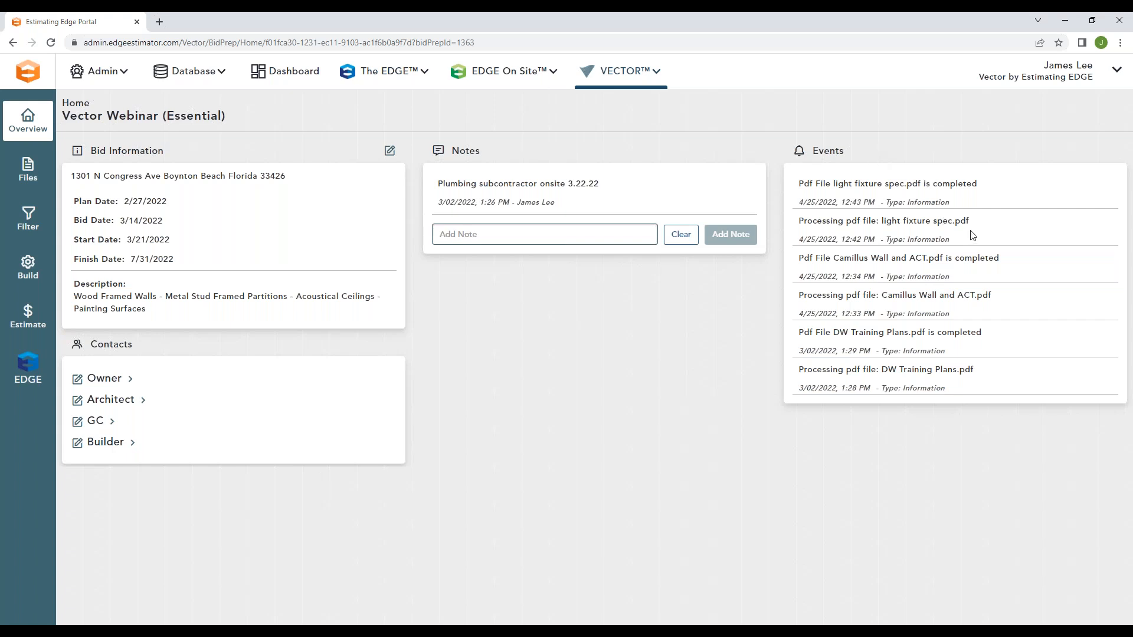
pyautogui.click(131, 383)
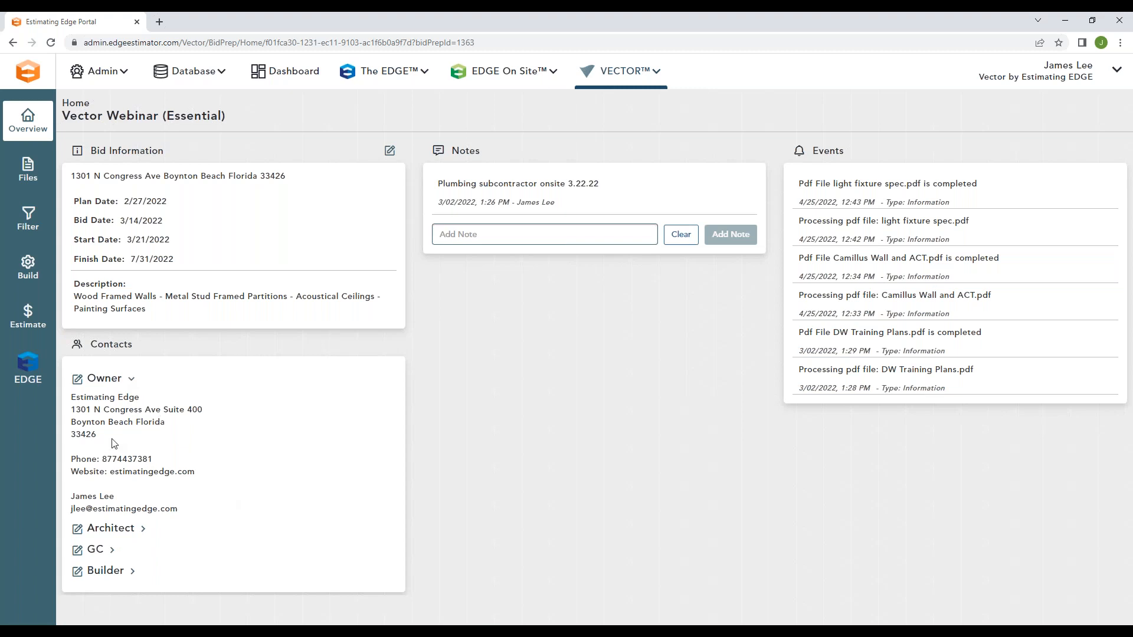
pyautogui.click(132, 380)
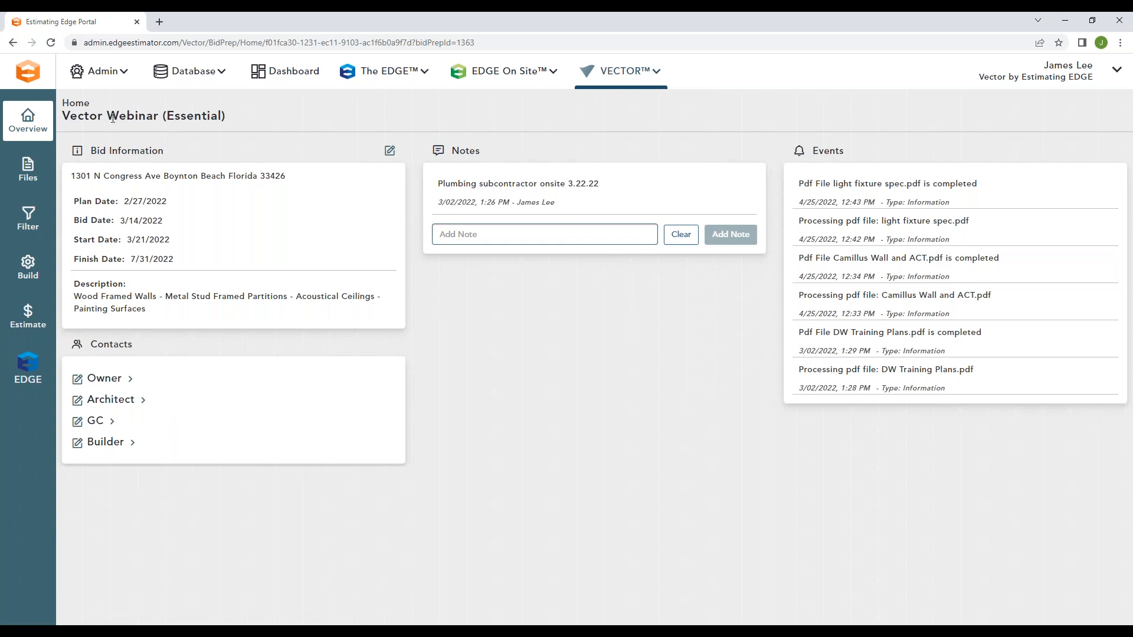
# Step: Show the bid's files and open the file upload dialog, dismissing it without choosing a file
pyautogui.click(42, 168)
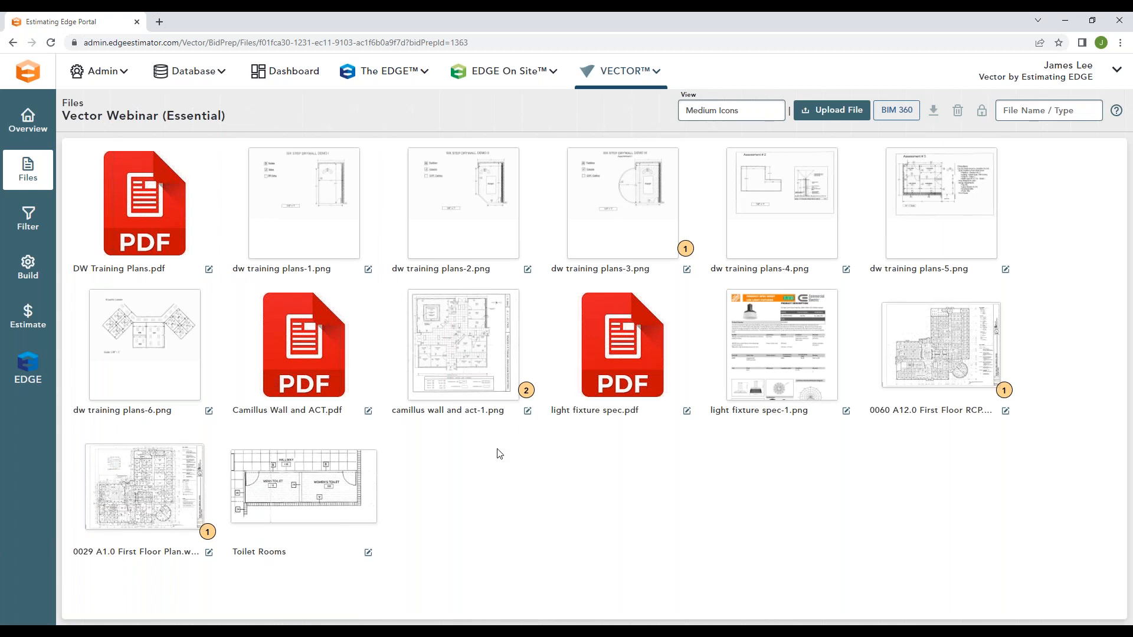
pyautogui.click(832, 109)
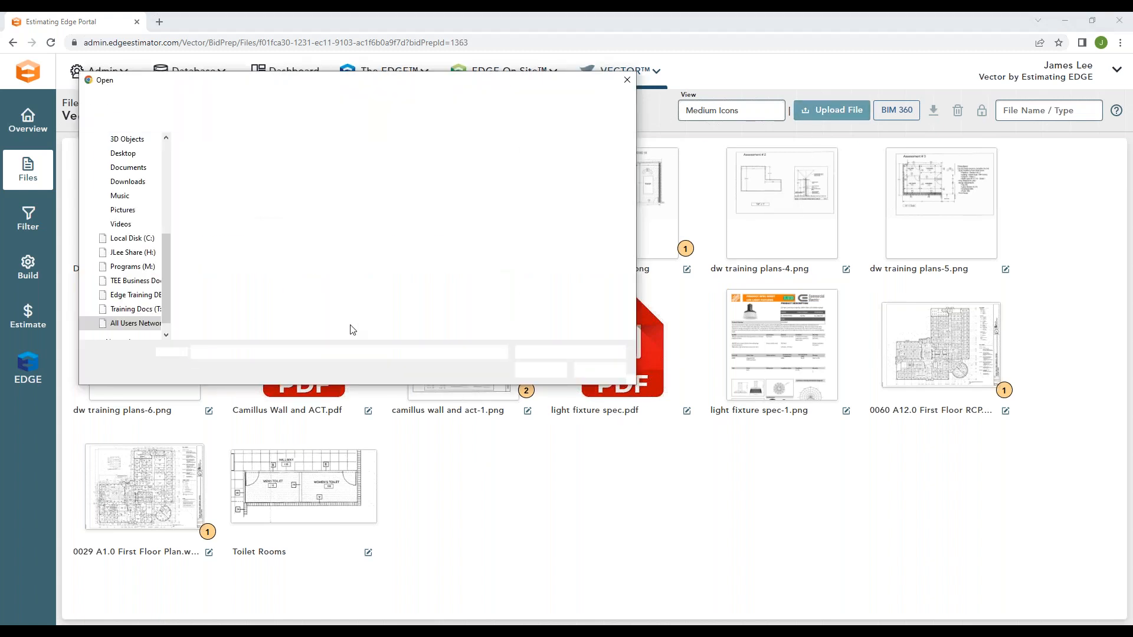
pyautogui.click(626, 81)
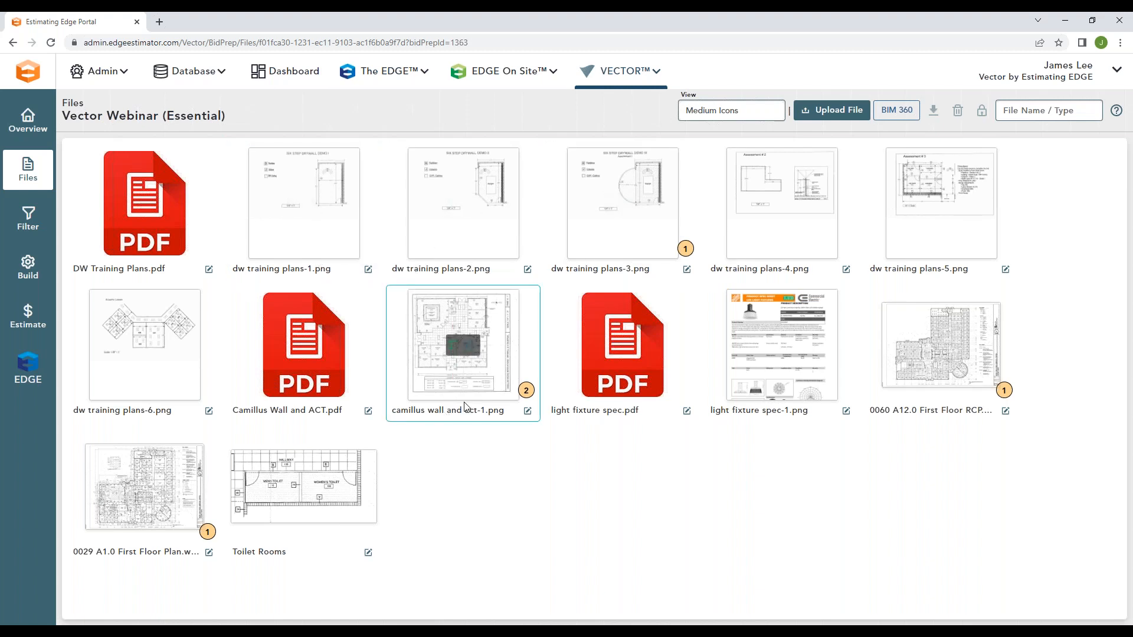
# Step: Select camillus wall and act-1.png and review its modification access settings without changing them
pyautogui.click(517, 420)
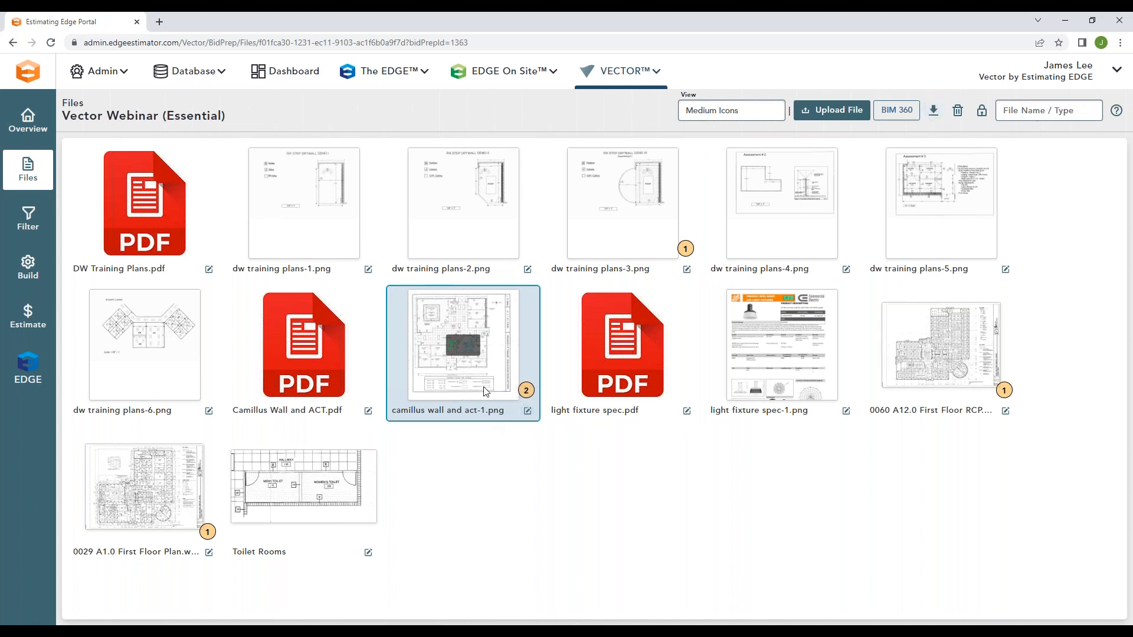
pyautogui.click(982, 112)
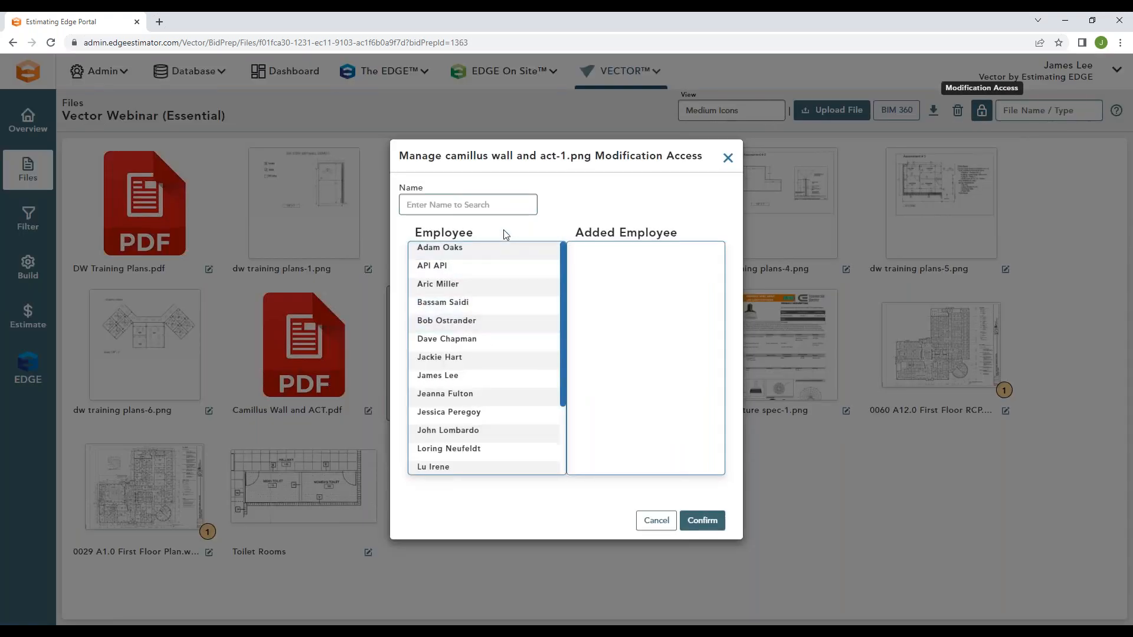
pyautogui.click(728, 158)
pyautogui.moveTo(470, 348)
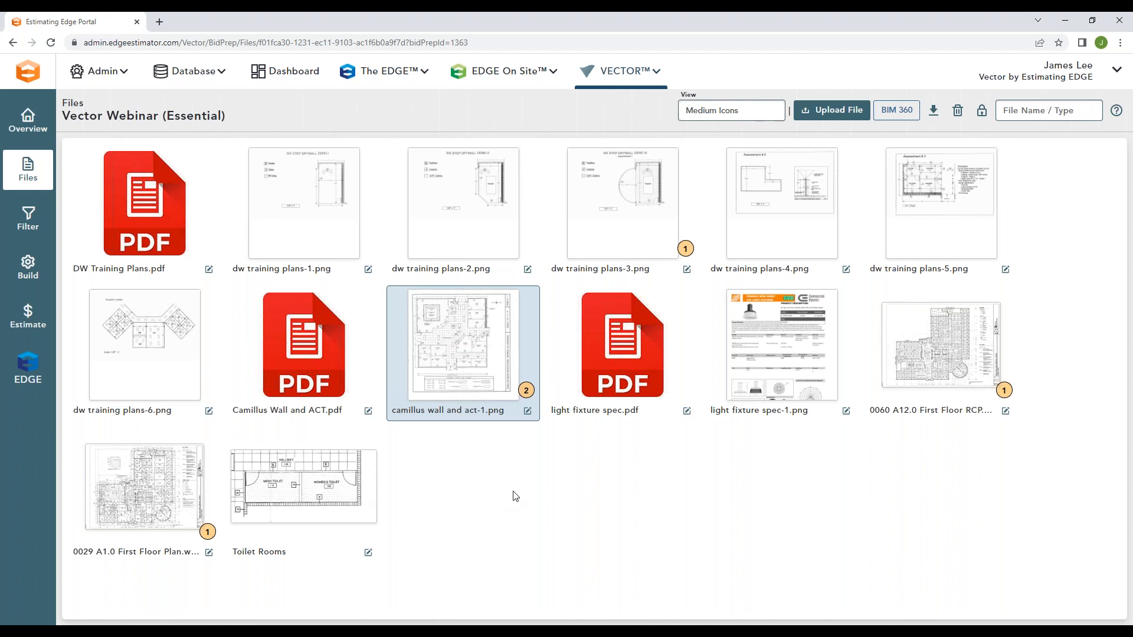
# Step: In the Build area, expand the Wood Framing, Commercial - Interiors and Painting scenarios and the Wood Framing section
pyautogui.click(36, 269)
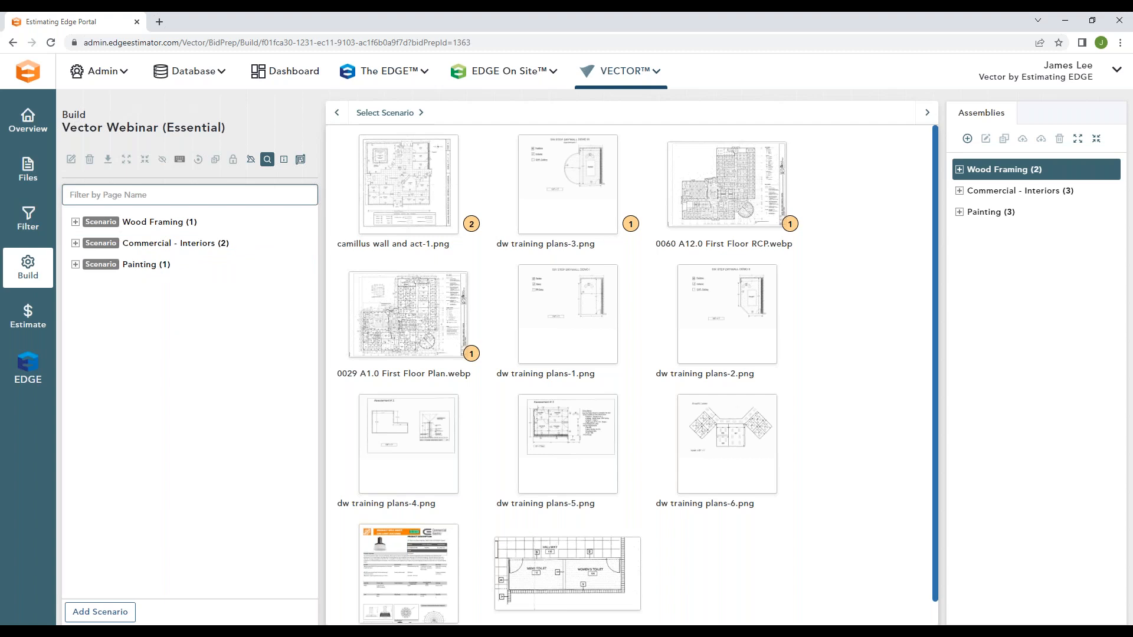
pyautogui.click(207, 218)
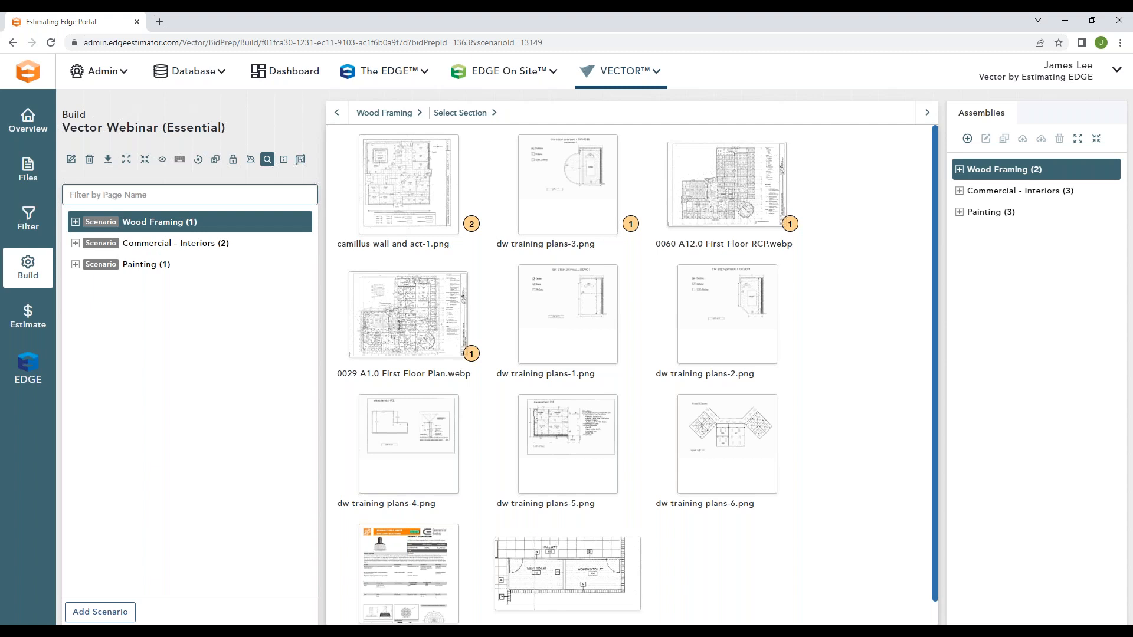
pyautogui.moveTo(215, 220)
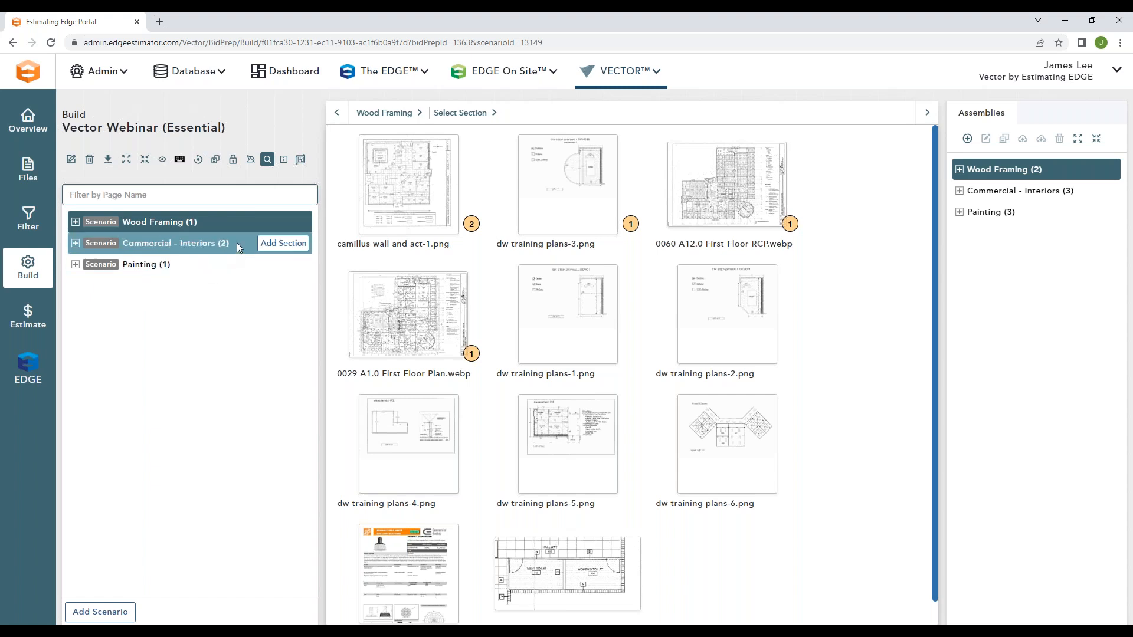
pyautogui.click(75, 221)
pyautogui.click(75, 264)
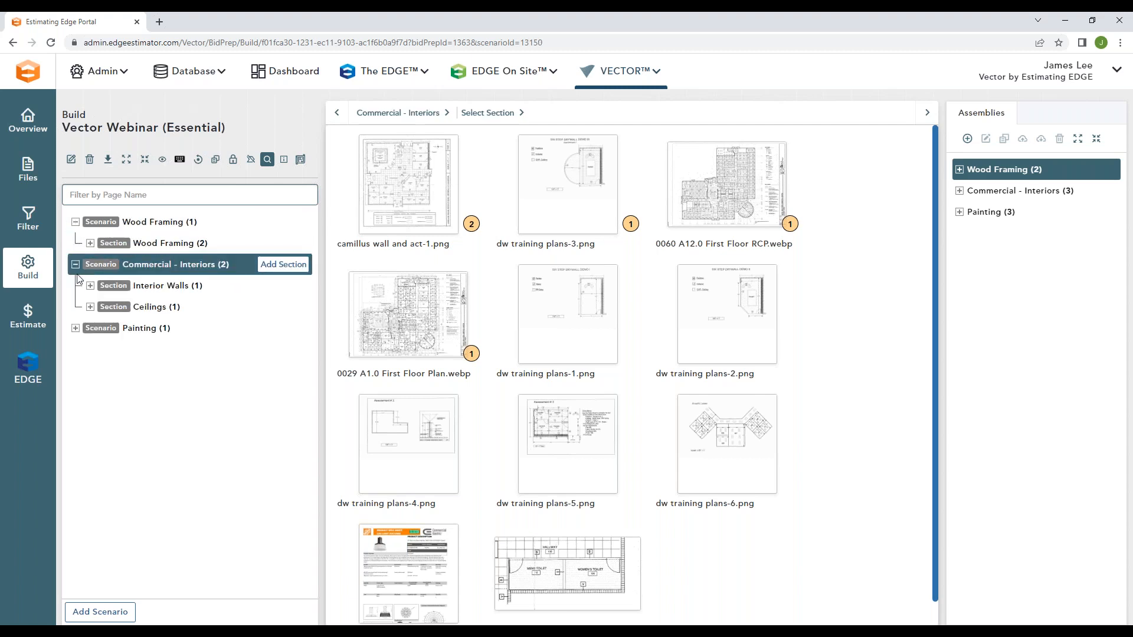
pyautogui.click(76, 328)
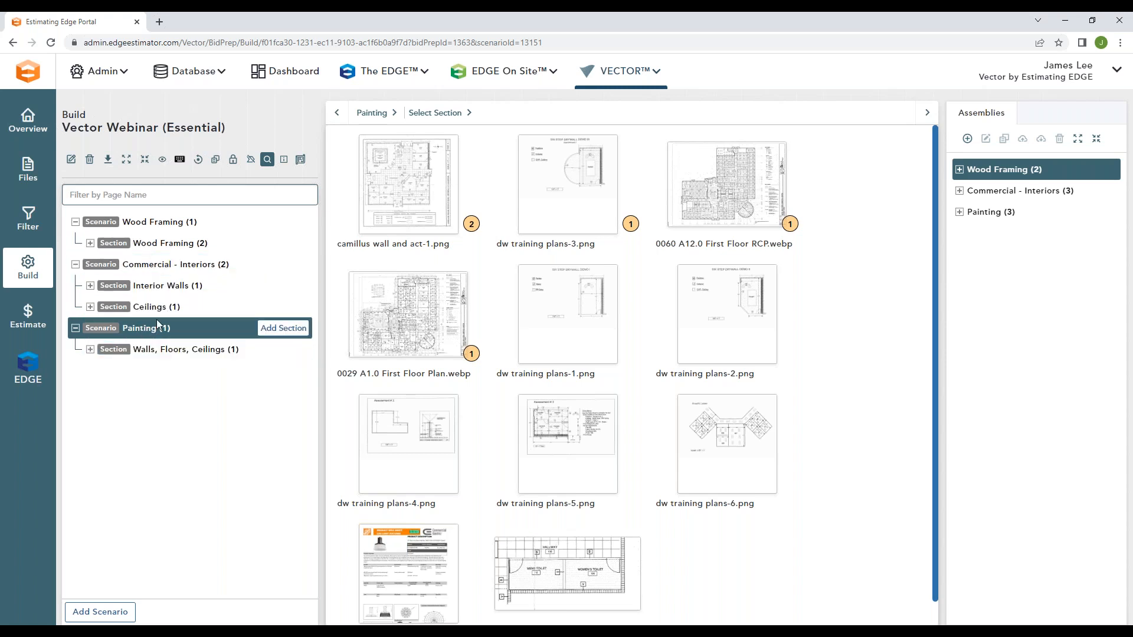
pyautogui.click(91, 243)
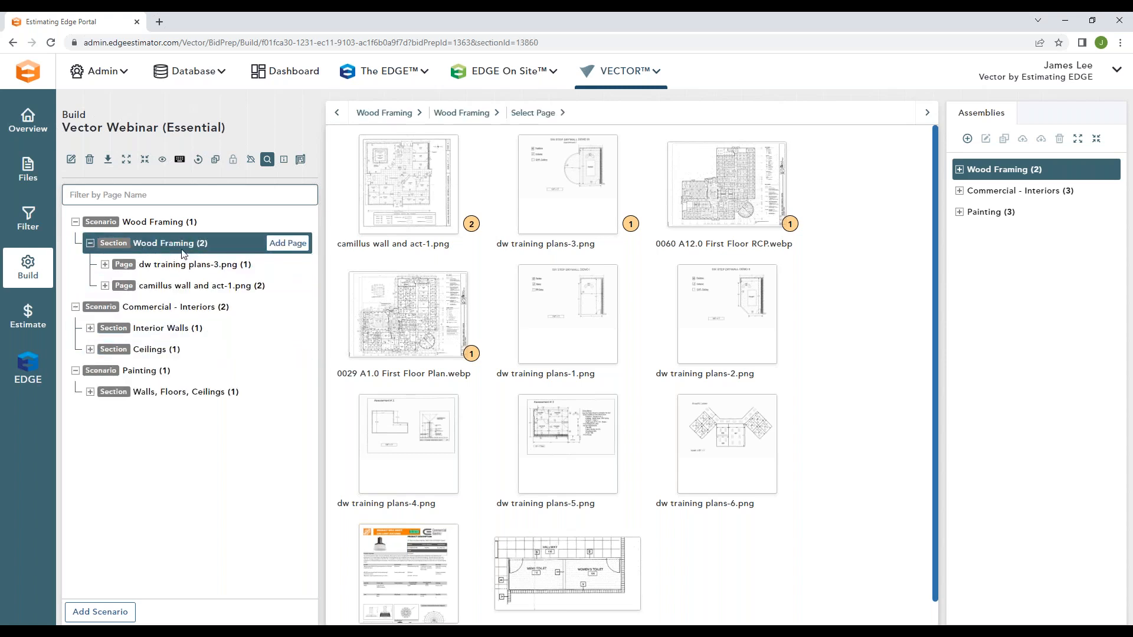
# Step: Select all existing files matching "dw" as pages for the Wood Framing section, clear the filter and close without adding them
pyautogui.click(285, 244)
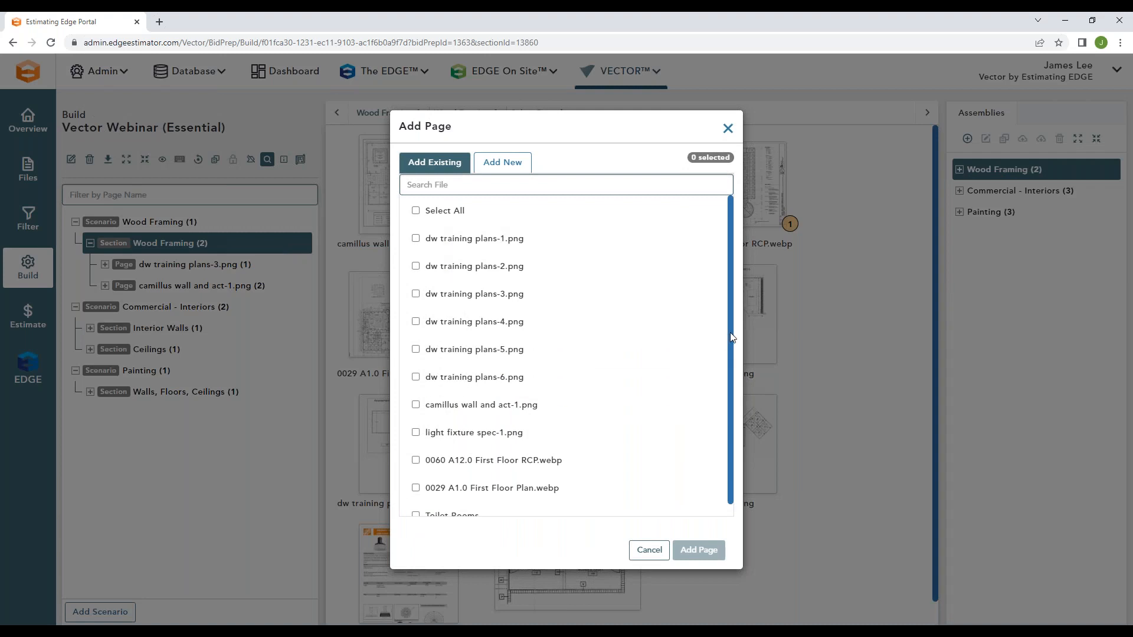
pyautogui.moveTo(731, 337); pyautogui.dragTo(731, 371)
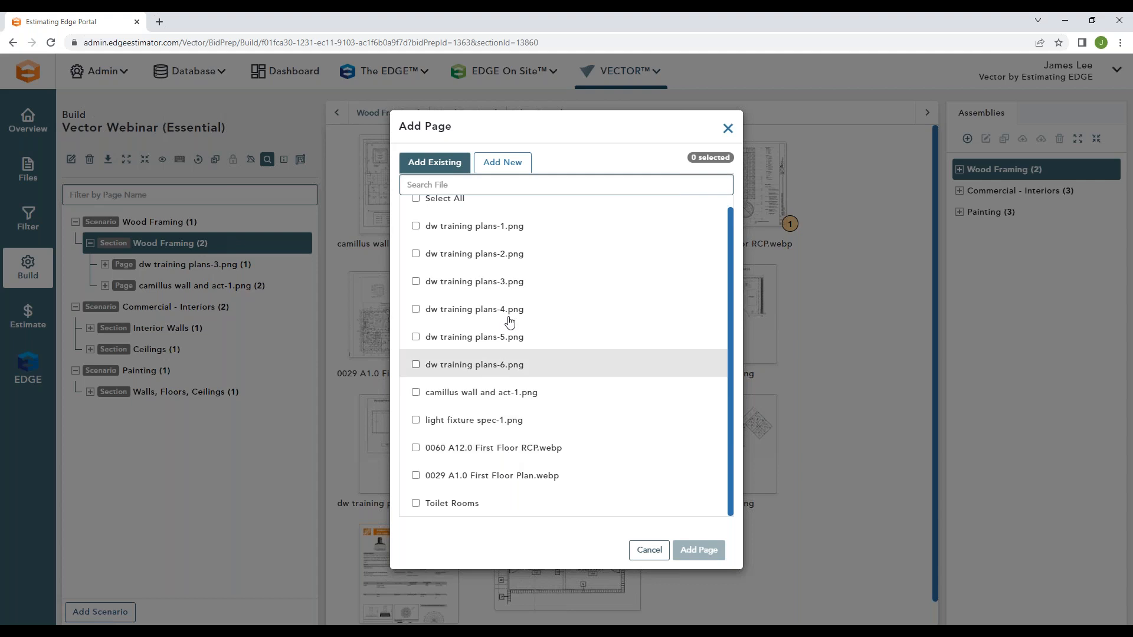
pyautogui.scroll(1, 444, 283)
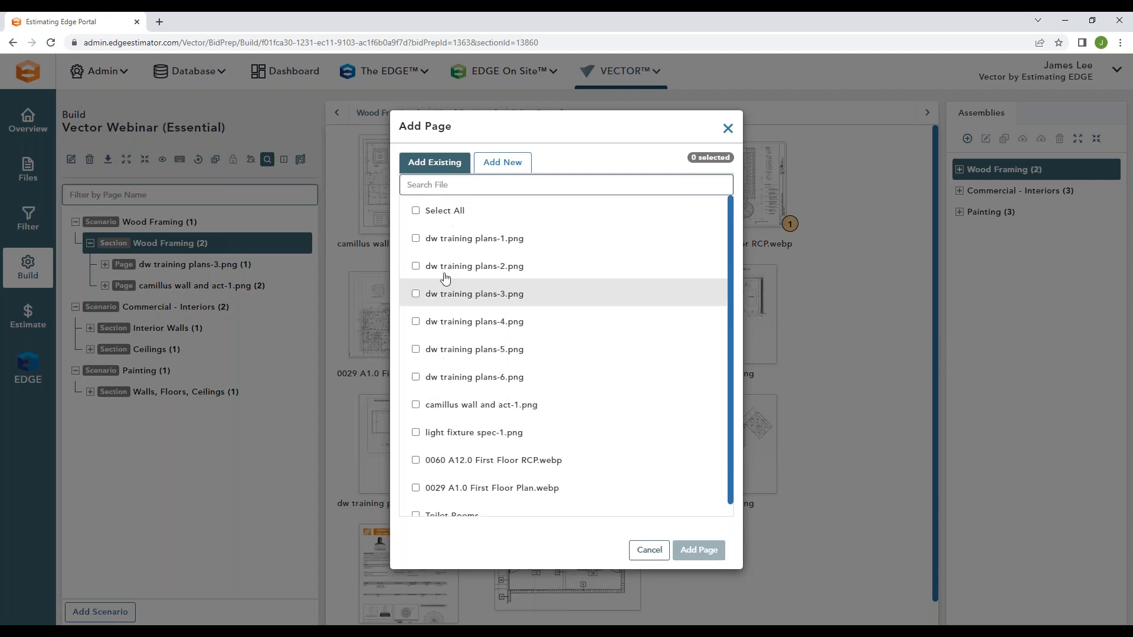
pyautogui.write('dw')
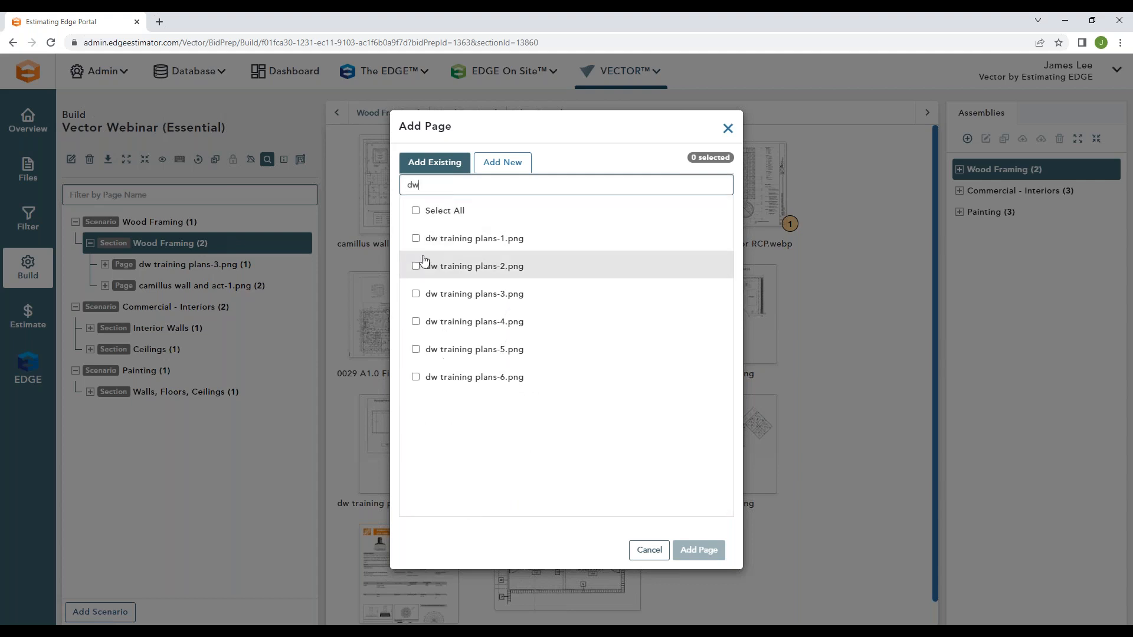
pyautogui.click(416, 211)
pyautogui.press('BackSpace')
pyautogui.press('BackSpace')
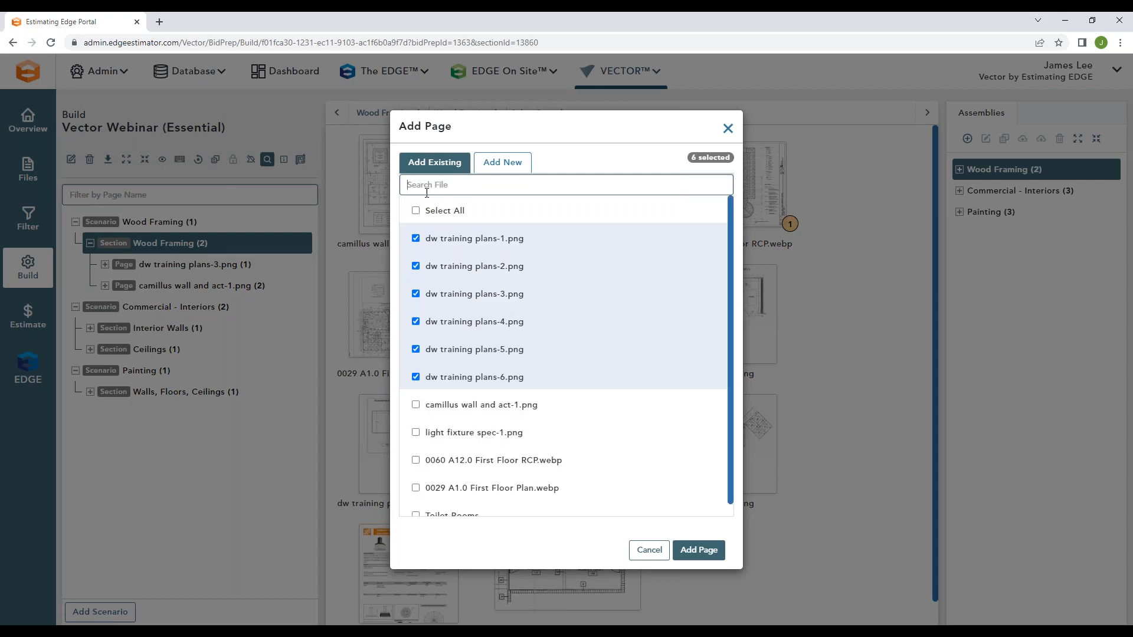
pyautogui.click(727, 128)
# Step: Collapse the Wood Framing, Commercial - Interiors and Painting scenarios and select the Wood Framing scenario
pyautogui.moveTo(204, 267)
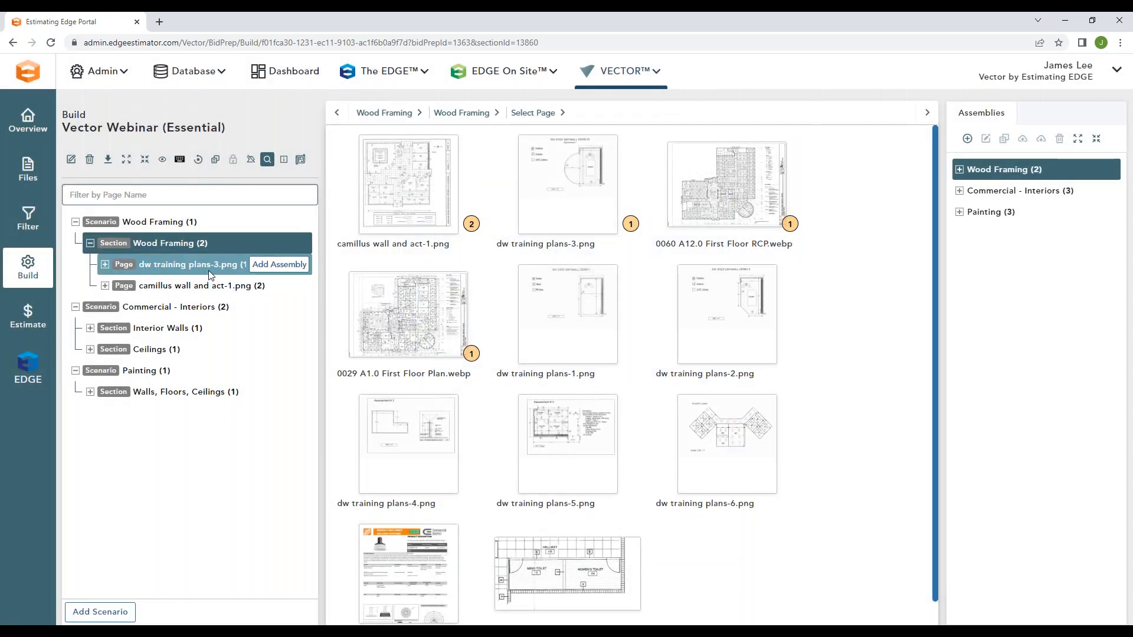
pyautogui.moveTo(202, 244)
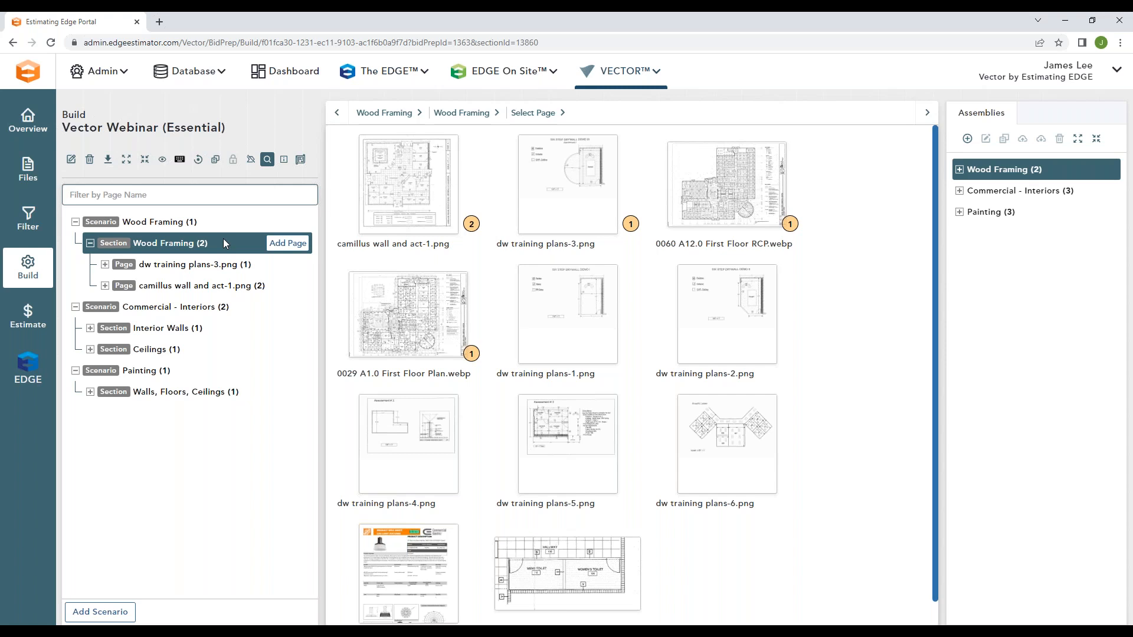
pyautogui.click(75, 222)
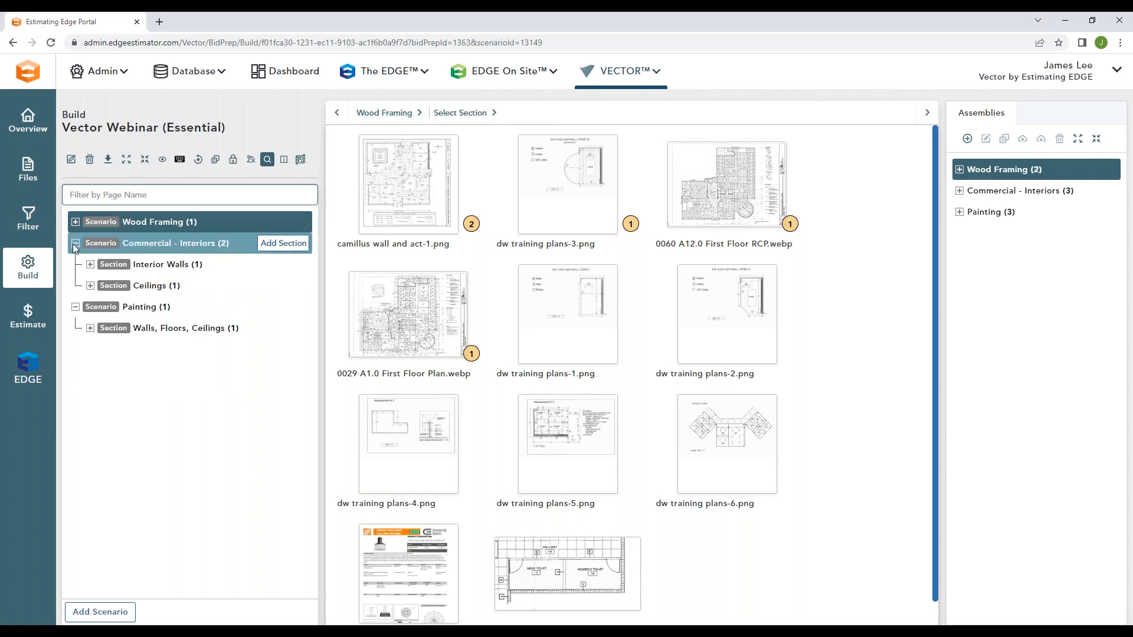
pyautogui.click(75, 243)
pyautogui.click(75, 265)
pyautogui.click(215, 221)
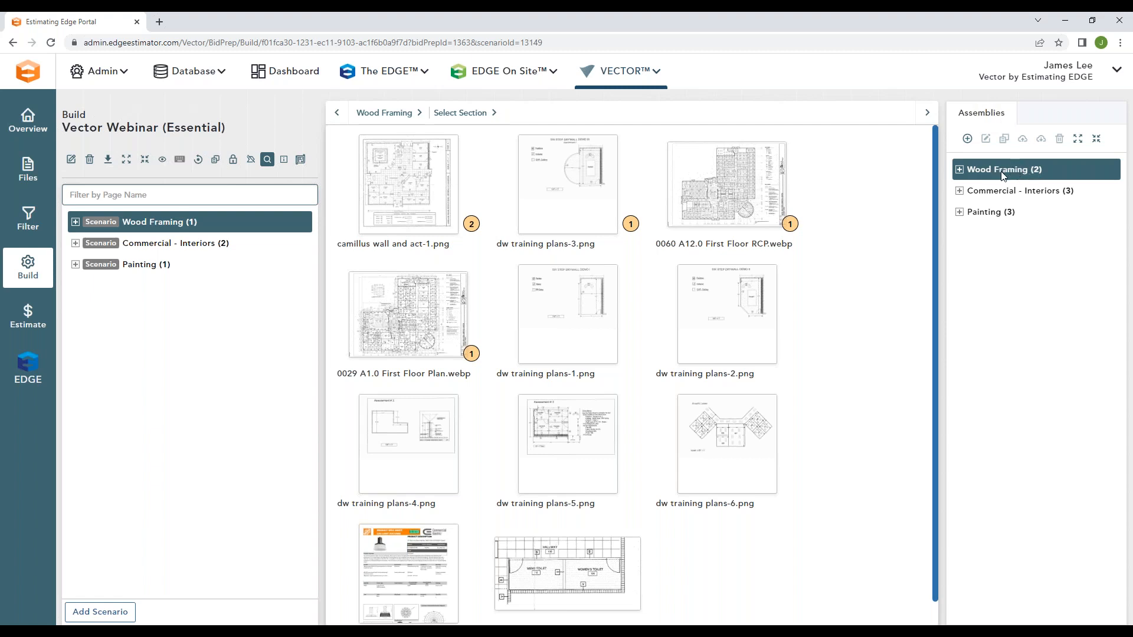
# Step: Choose all existing assemblies in the Wood Framing category for the Wood Framing scenario and close without adding them
pyautogui.click(966, 140)
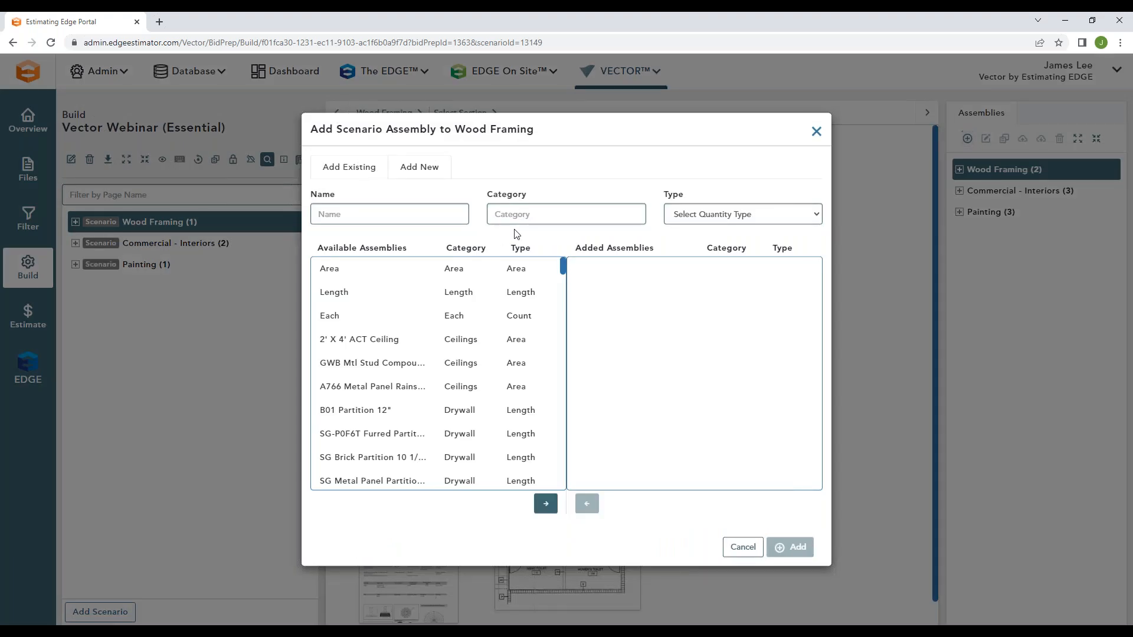
pyautogui.moveTo(407, 248); pyautogui.dragTo(321, 247)
pyautogui.click(429, 236)
pyautogui.moveTo(562, 266)
pyautogui.mouseDown()
pyautogui.moveTo(565, 289)
pyautogui.moveTo(564, 264)
pyautogui.mouseUp()
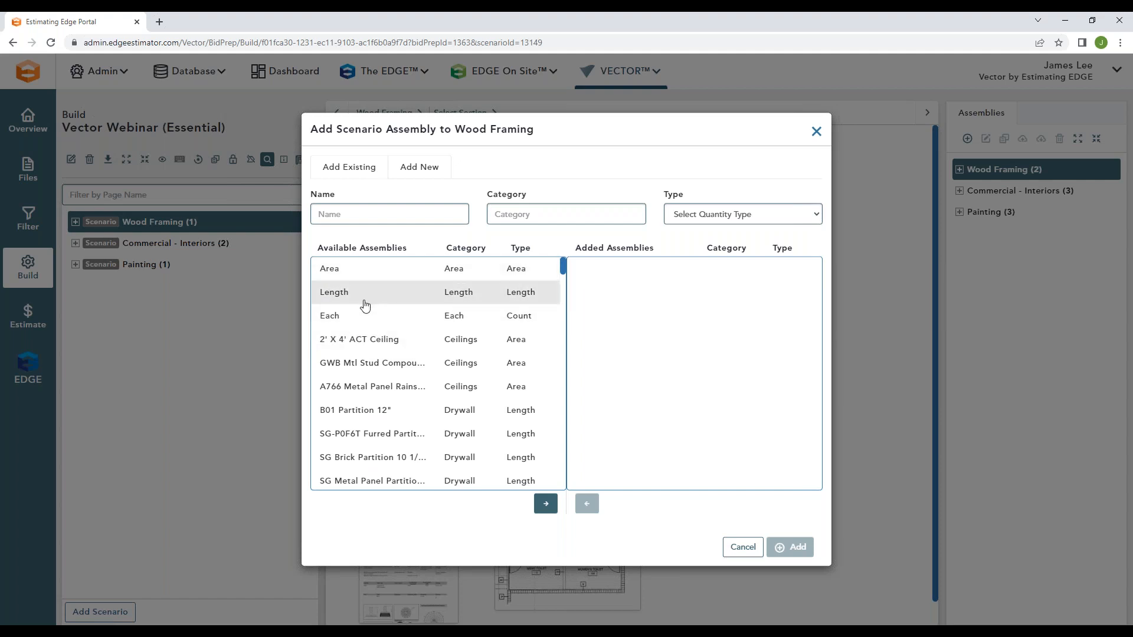
pyautogui.click(517, 214)
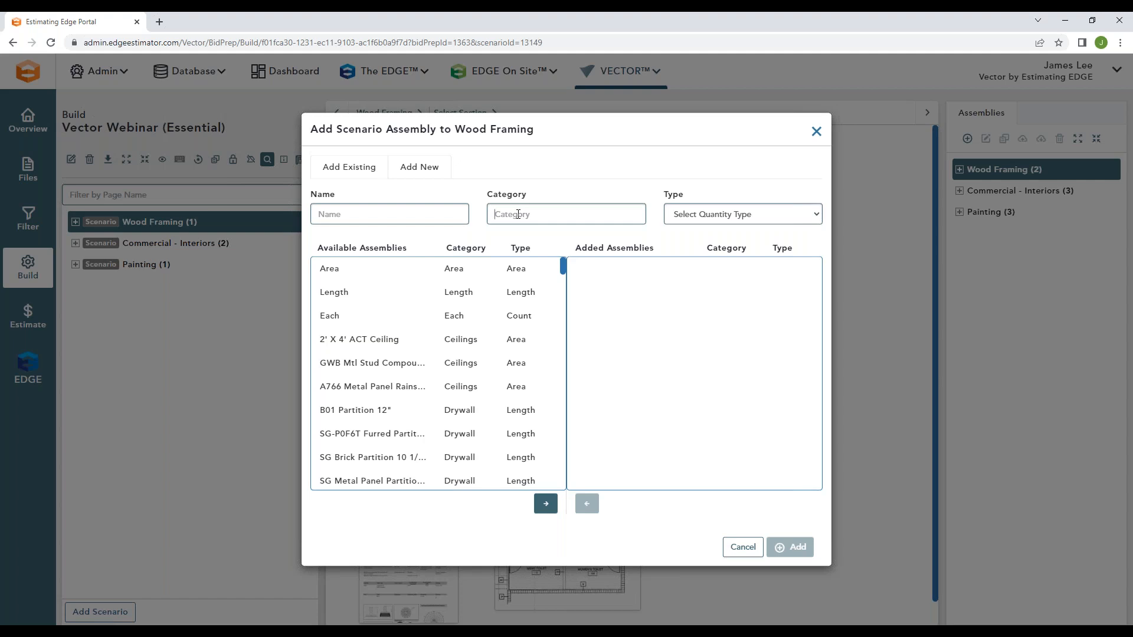
pyautogui.write('Wood Framing')
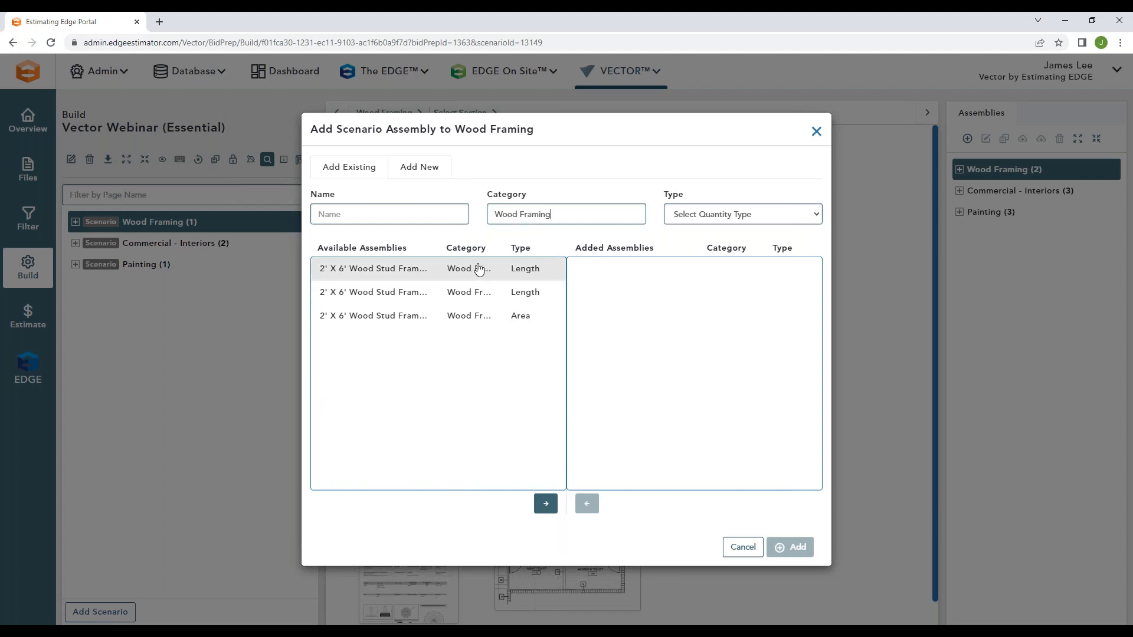
pyautogui.click(546, 504)
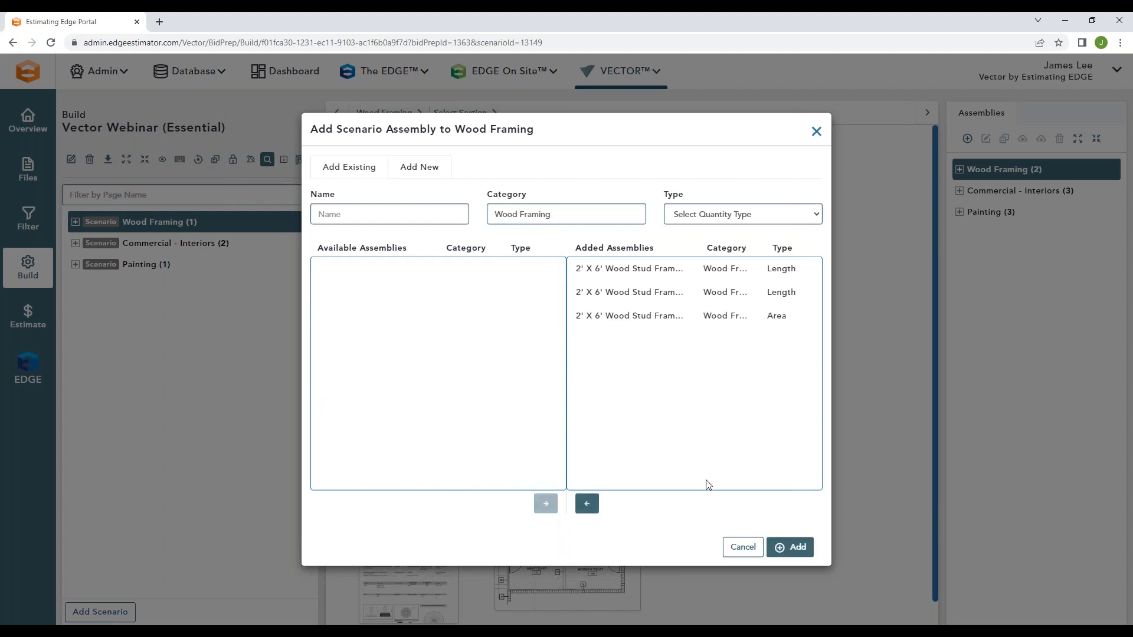
pyautogui.click(816, 131)
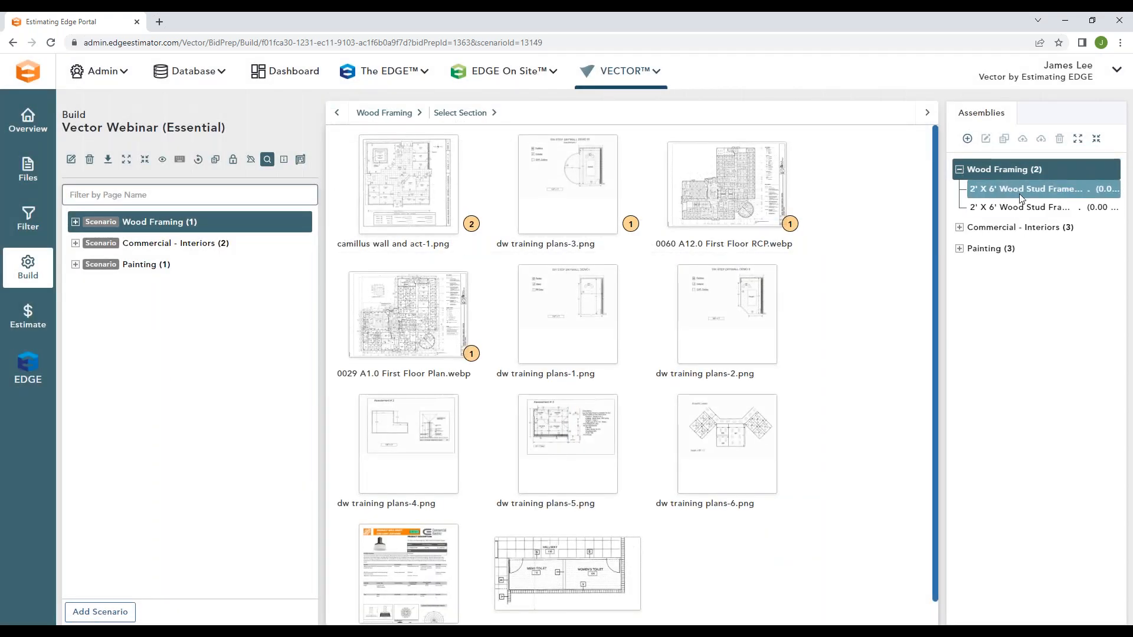
# Step: Collapse the Wood Framing assembly group and select the Commercial - Interiors assembly group
pyautogui.click(1018, 210)
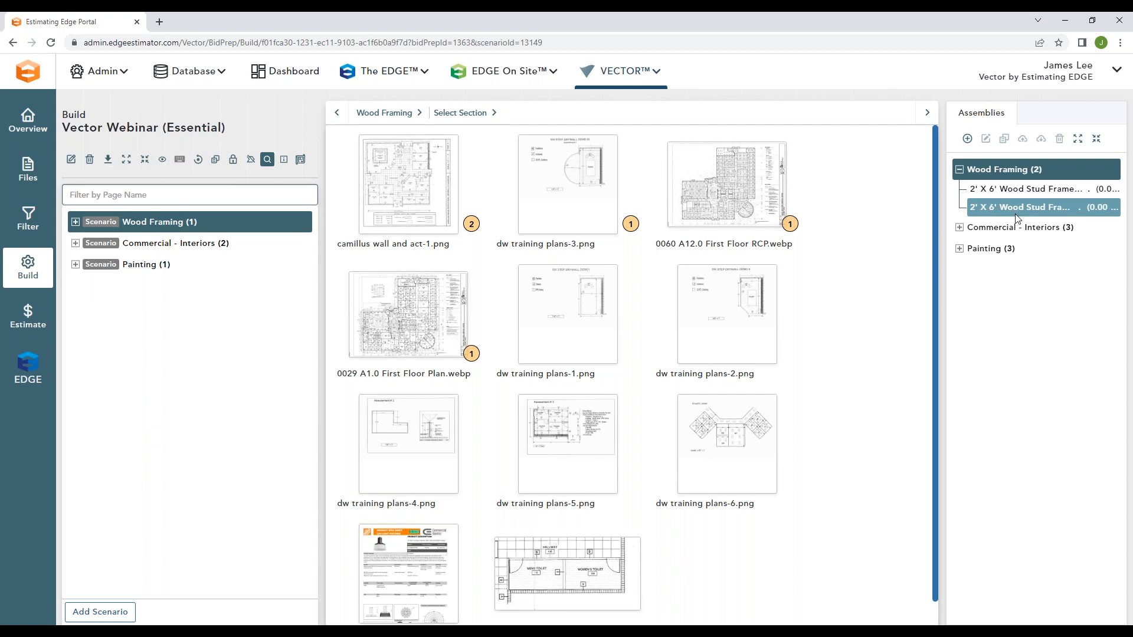
pyautogui.click(962, 170)
pyautogui.click(991, 190)
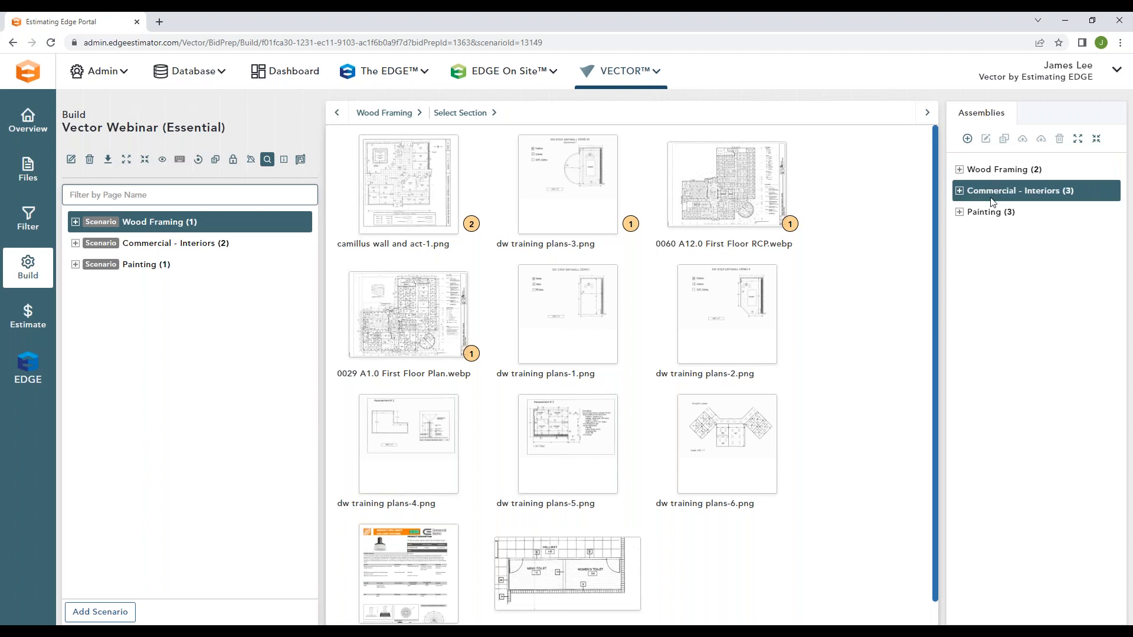
# Step: Filter the existing assemblies for Commercial - Interiors by category Drywall and choose B01 Partition 12' and the SG-P0F6T furred partition
pyautogui.click(967, 139)
pyautogui.click(521, 214)
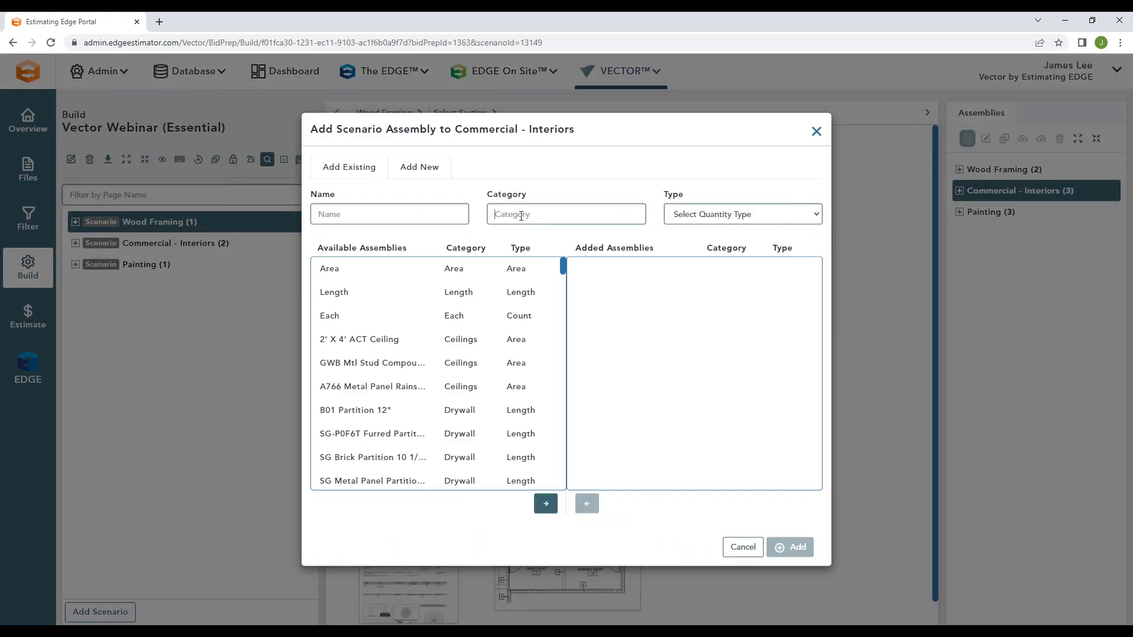
pyautogui.write('Drywall')
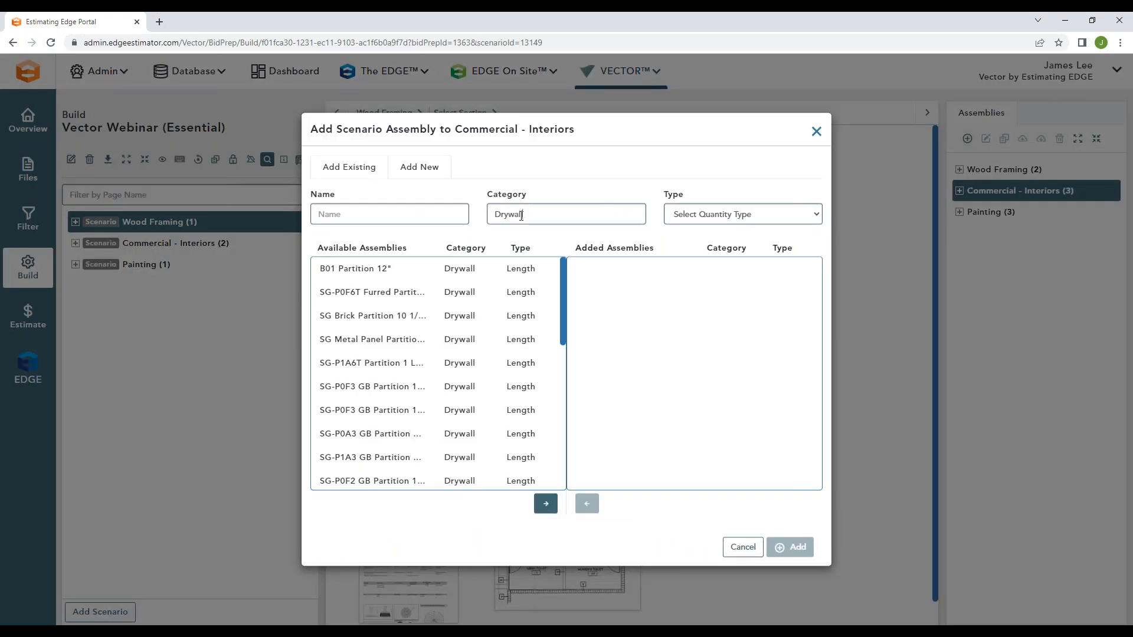
pyautogui.doubleClick(420, 272)
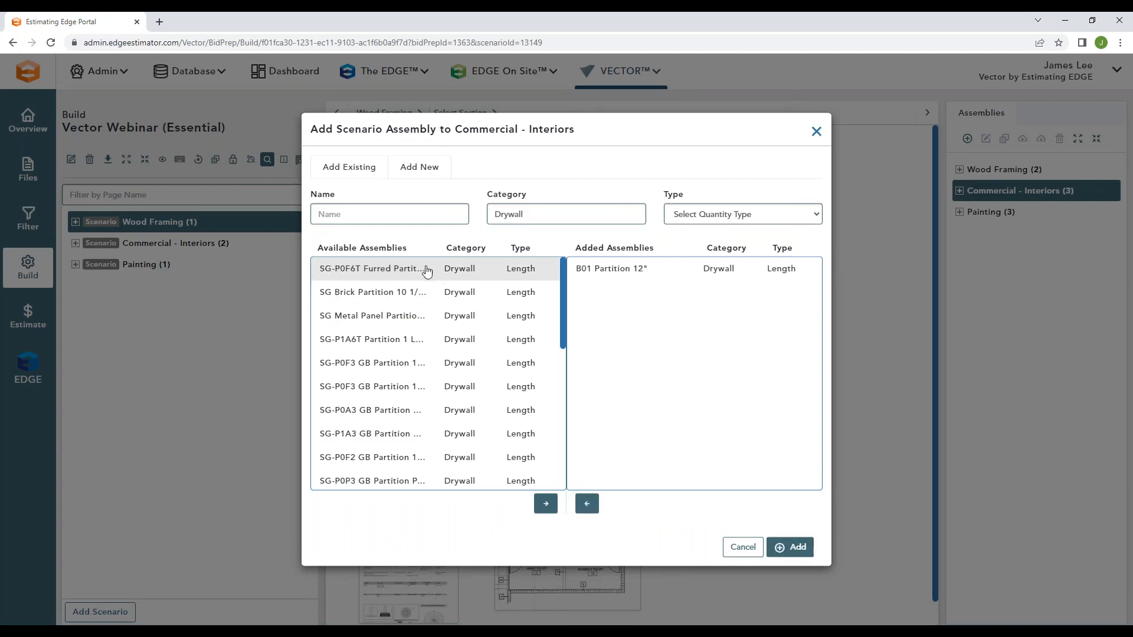
pyautogui.doubleClick(420, 271)
# Step: Choose 2' X 4' ACT Ceiling from the Ceilings category and Single Door 30" X 80" from the Doors category
pyautogui.moveTo(533, 215); pyautogui.dragTo(485, 222)
pyautogui.press('BackSpace')
pyautogui.write('Ceilings')
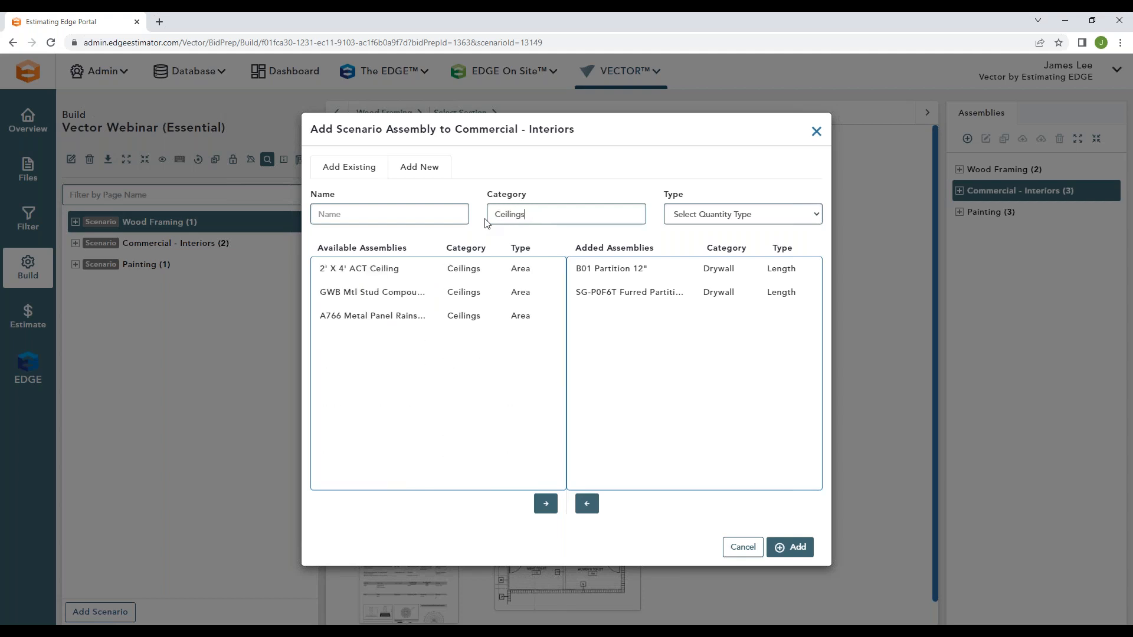
pyautogui.doubleClick(427, 269)
pyautogui.moveTo(539, 215); pyautogui.dragTo(491, 215)
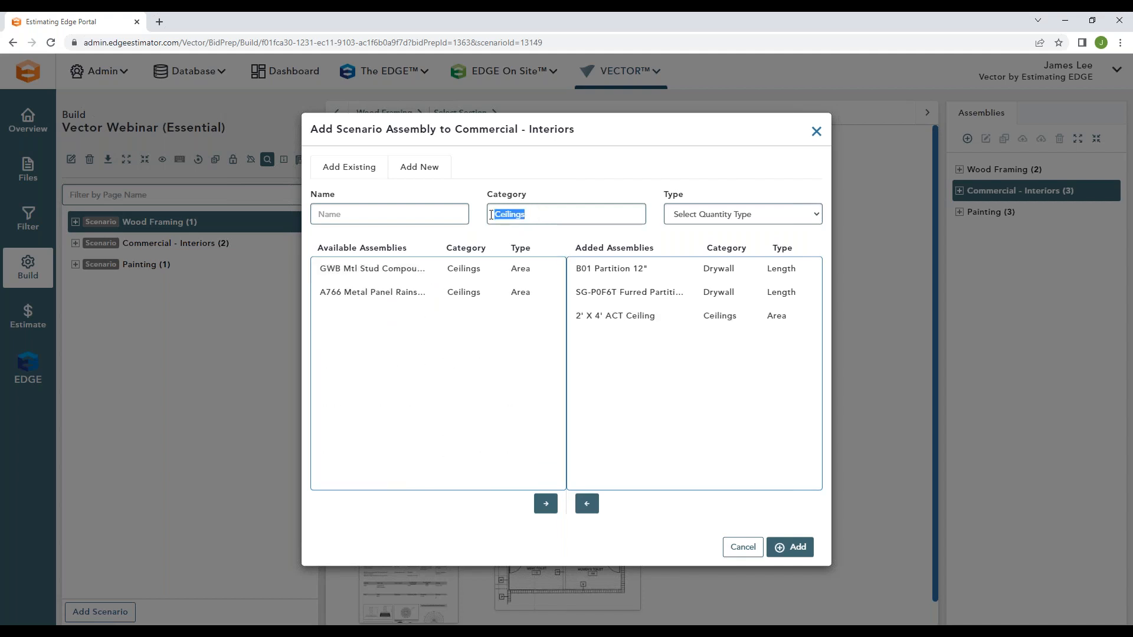
pyautogui.write('Doors')
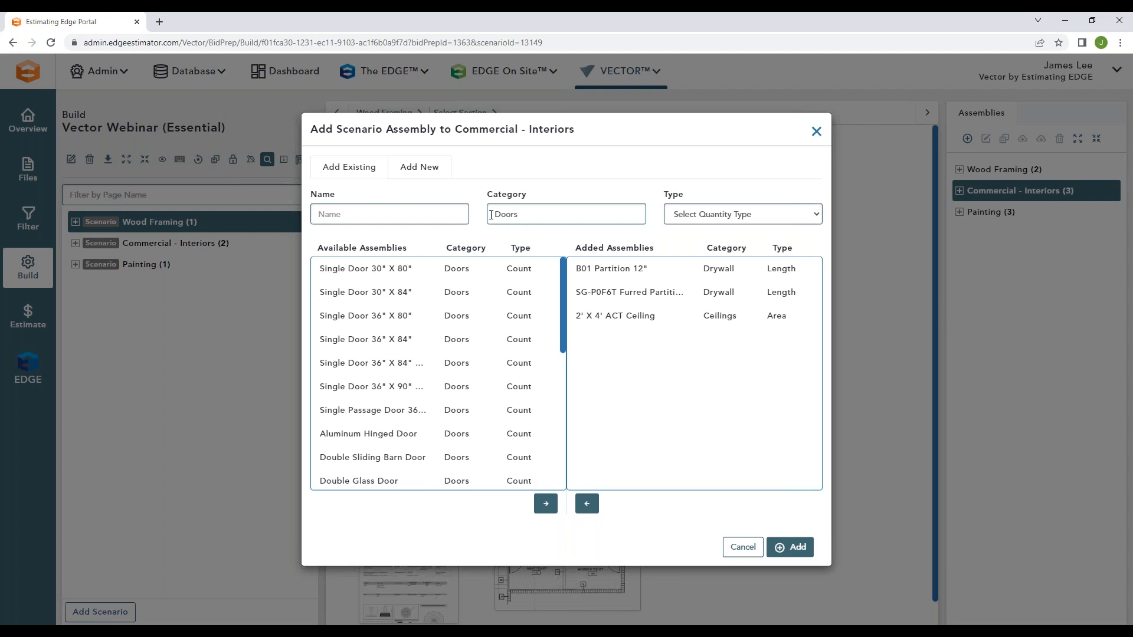
pyautogui.doubleClick(419, 273)
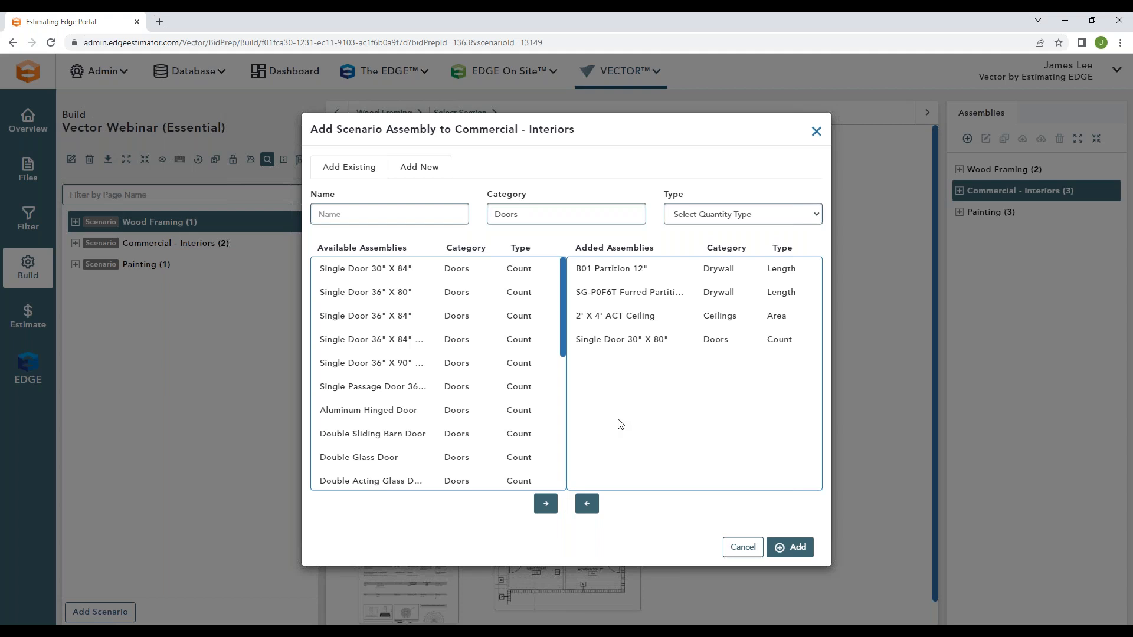
# Step: Look through the quantity types available for filtering and close the assembly selection without adding anything
pyautogui.click(732, 216)
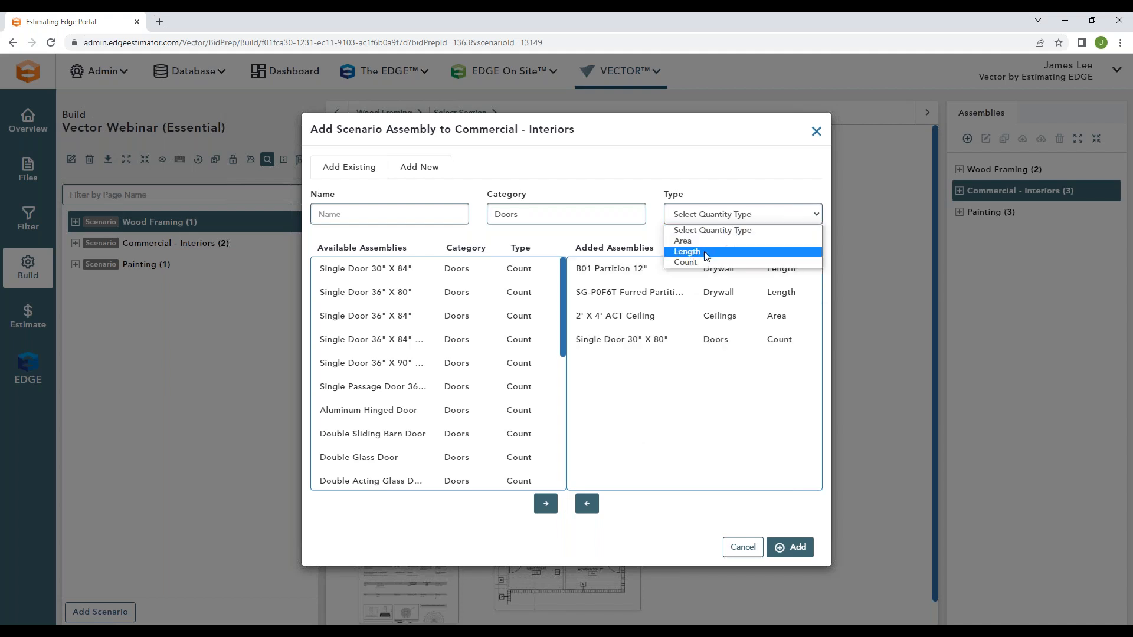
pyautogui.click(718, 185)
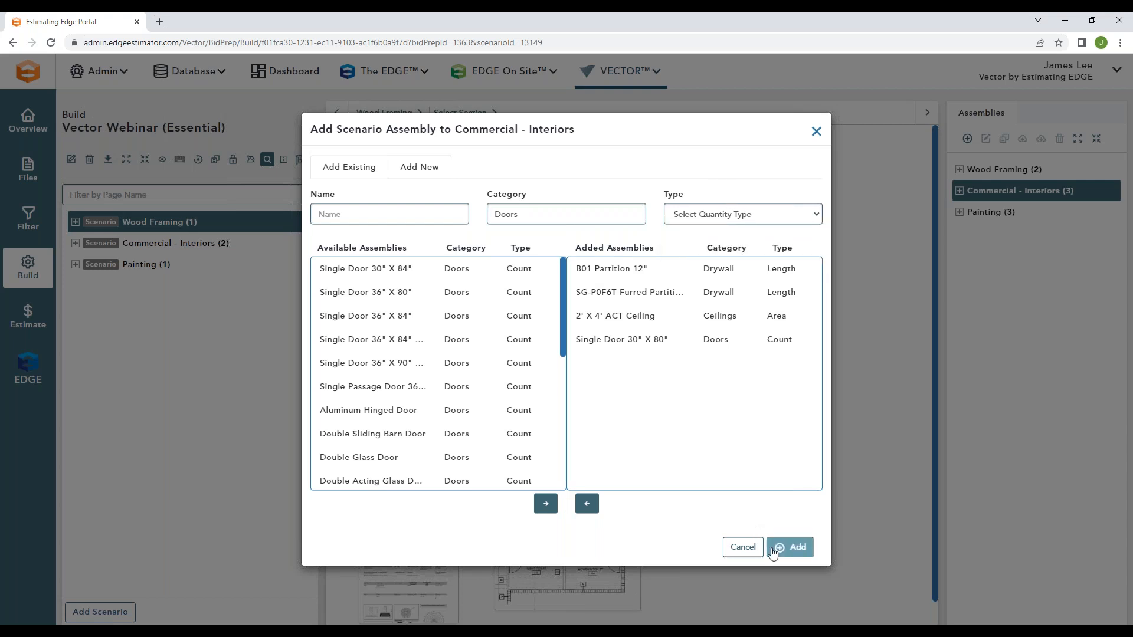
pyautogui.click(816, 131)
# Step: Expand the Commercial - Interiors and Painting assembly groups in turn to view their assemblies, collapsing each again
pyautogui.click(959, 191)
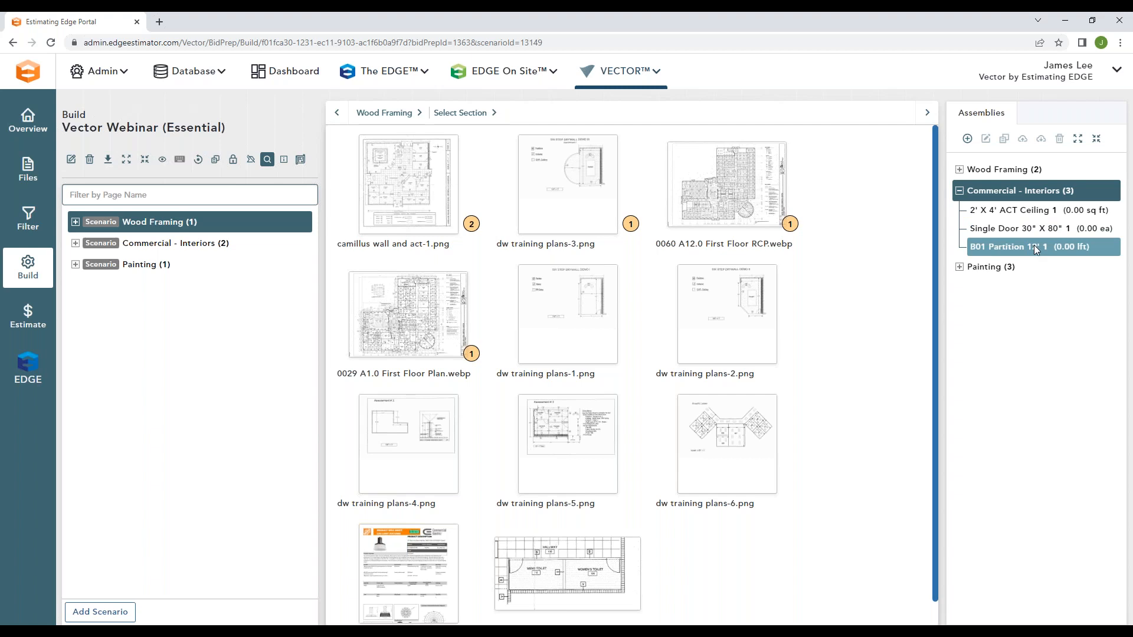
pyautogui.click(959, 191)
pyautogui.click(960, 211)
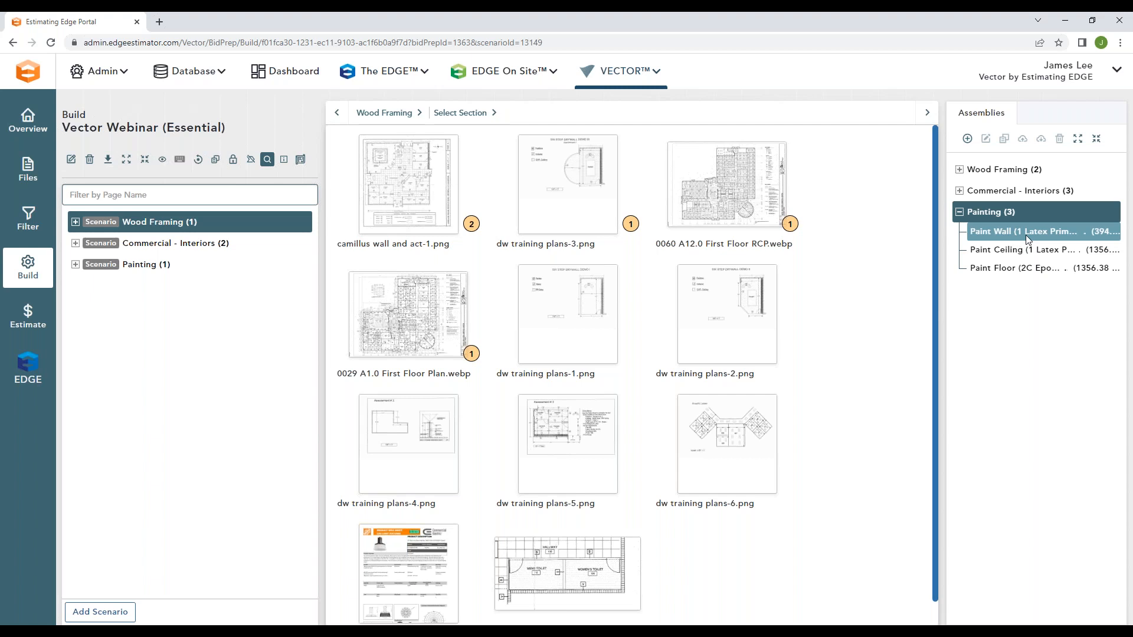
pyautogui.click(960, 212)
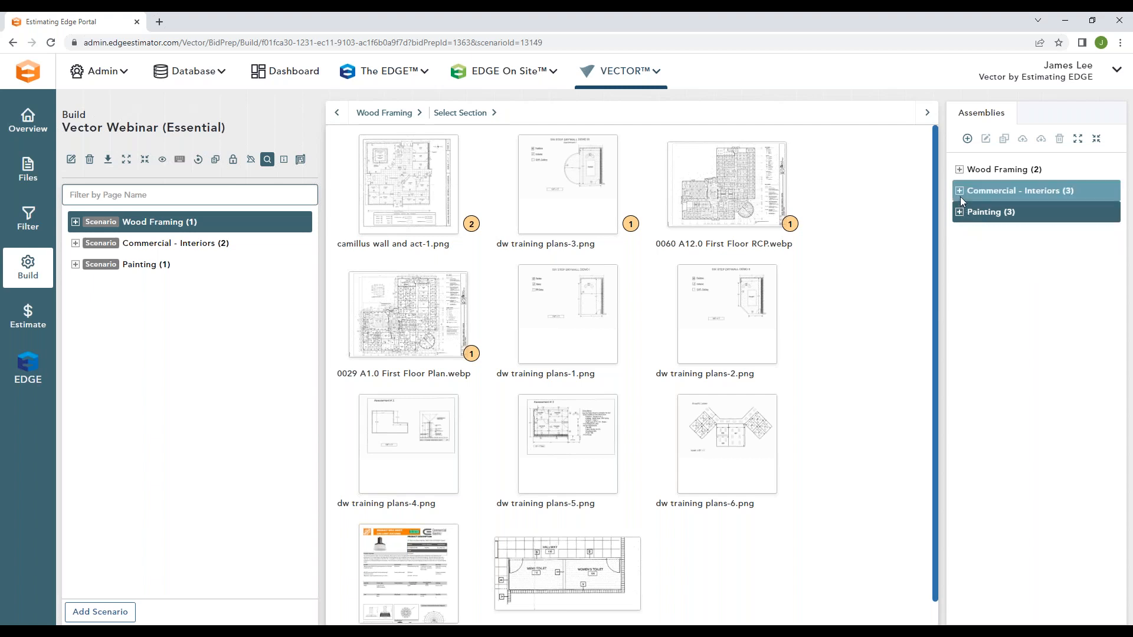
# Step: Open B01 Partition 12' under Commercial - Interiors for editing and examine its name, category, type and displayed unit options
pyautogui.click(960, 192)
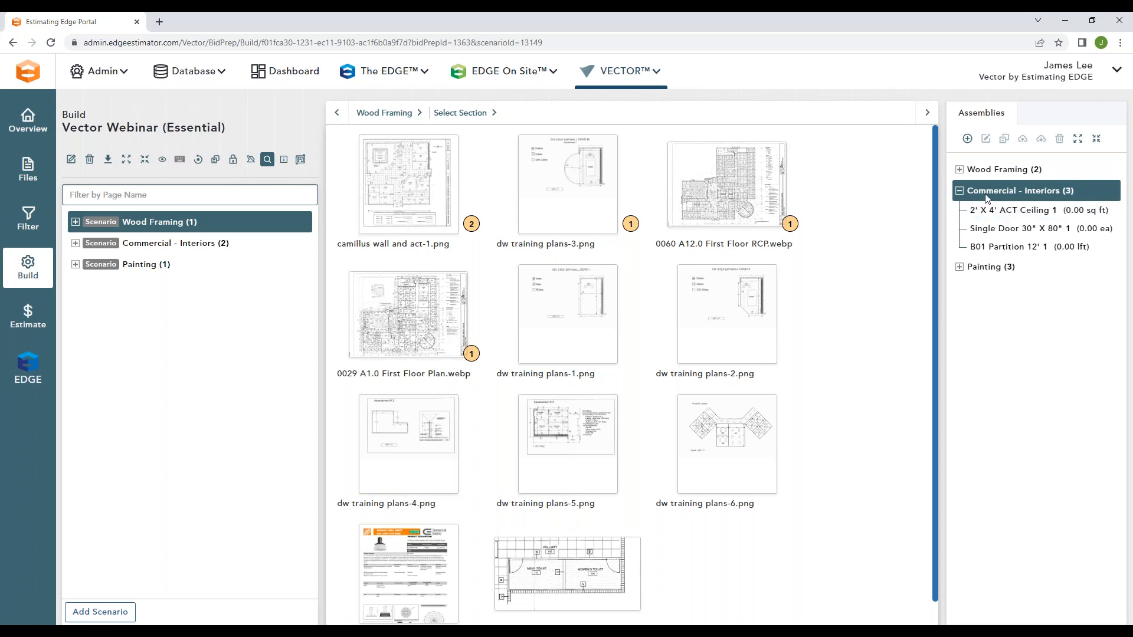
pyautogui.click(1009, 247)
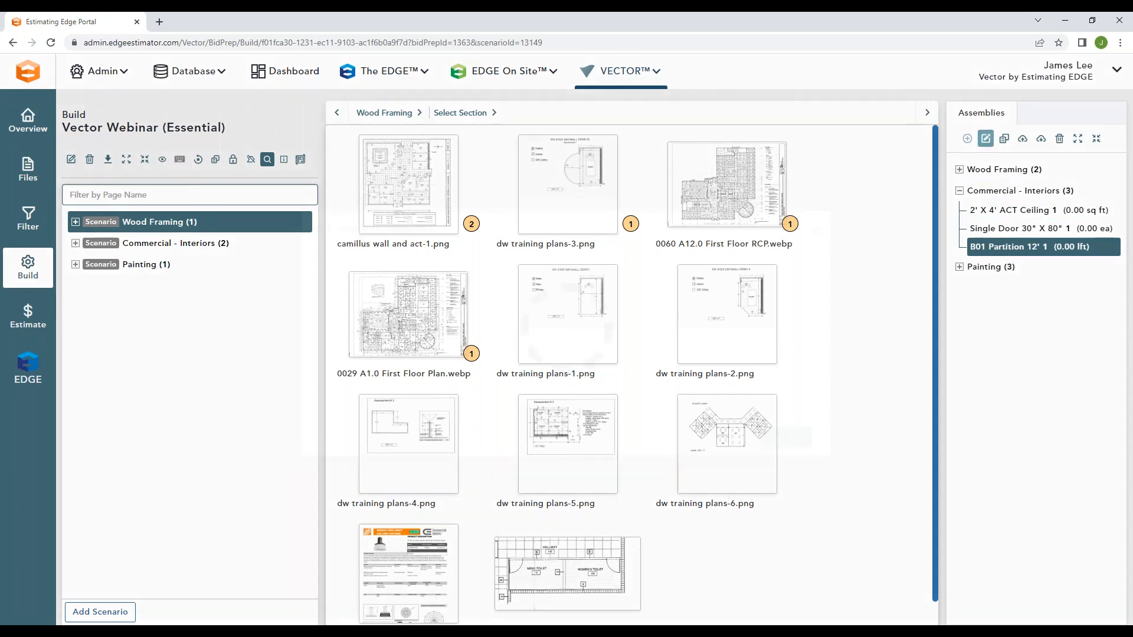
pyautogui.click(986, 139)
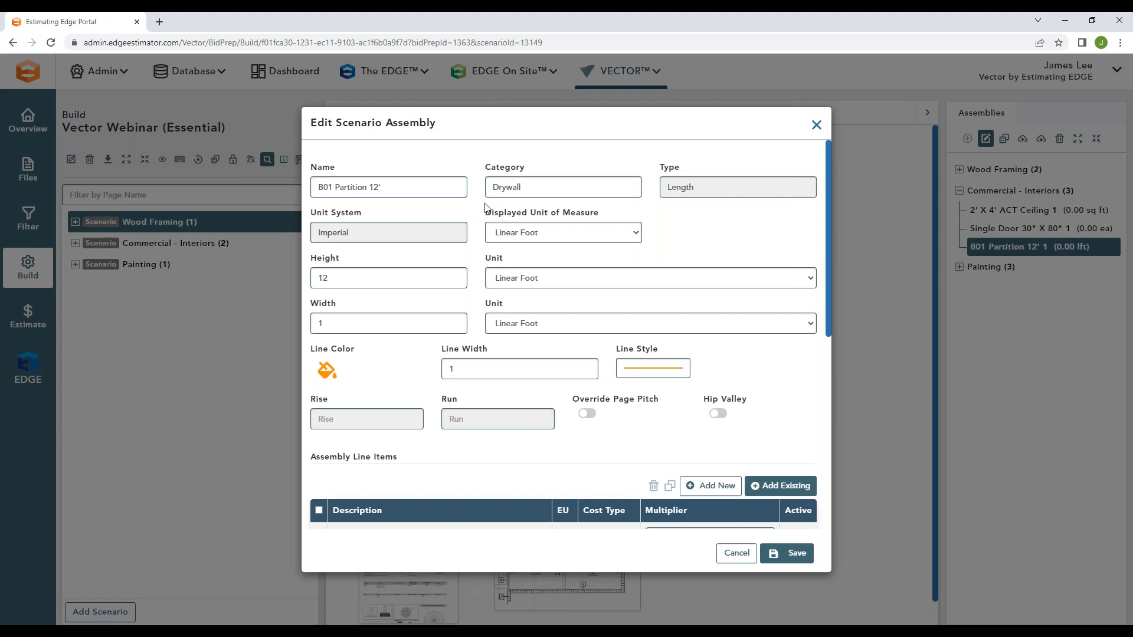
pyautogui.tripleClick(384, 187)
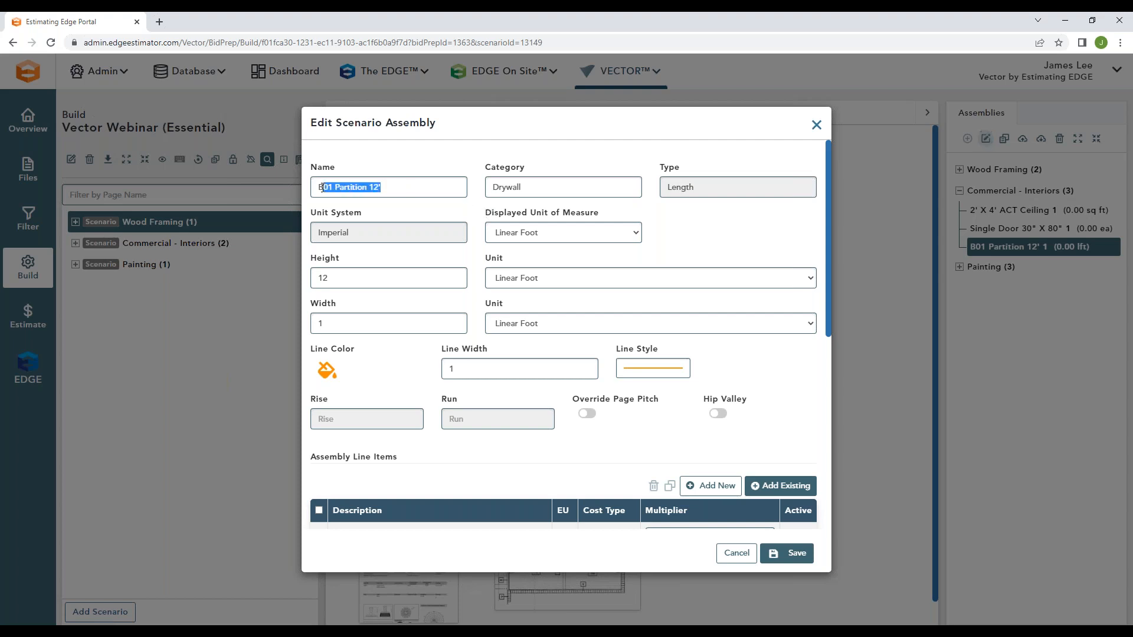
pyautogui.press('Tab')
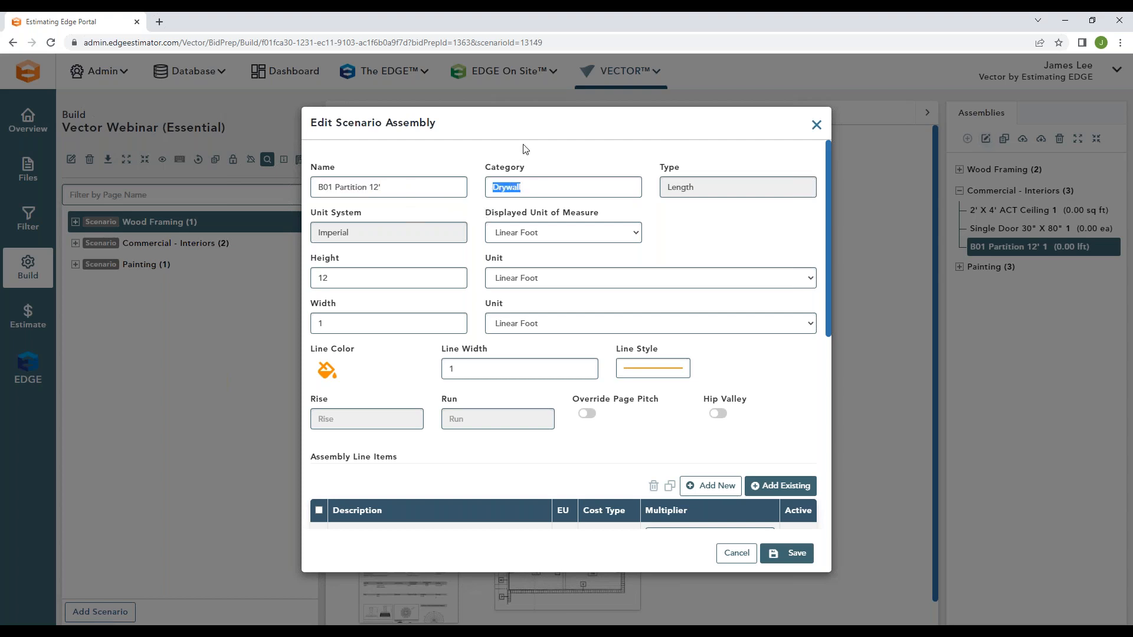
pyautogui.moveTo(699, 187); pyautogui.dragTo(666, 188)
pyautogui.click(680, 215)
pyautogui.click(560, 232)
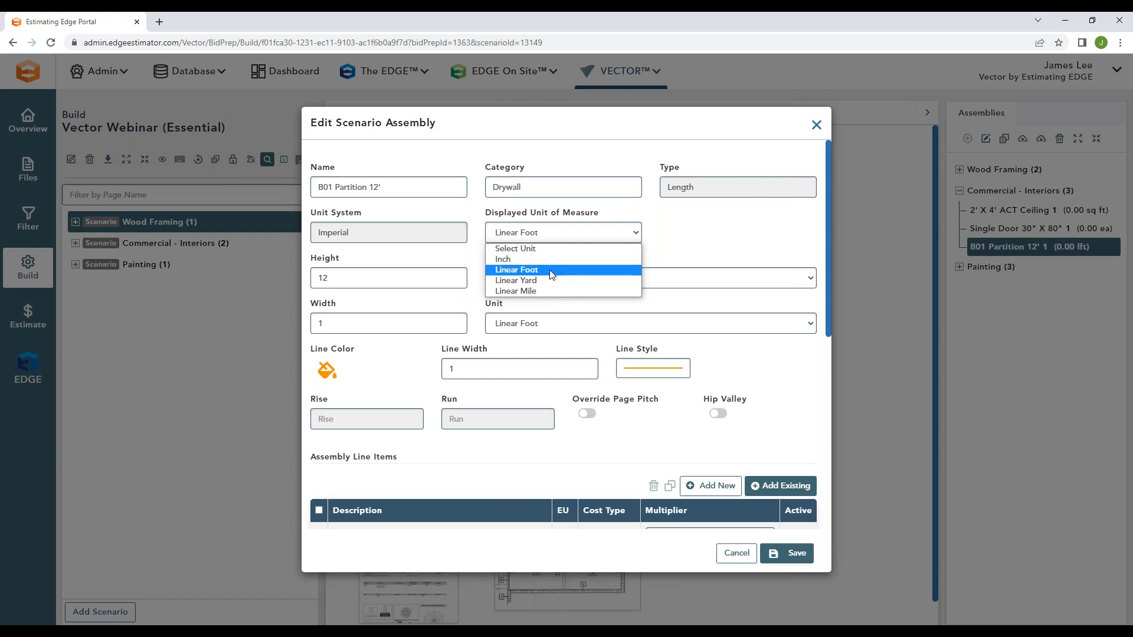
pyautogui.click(696, 234)
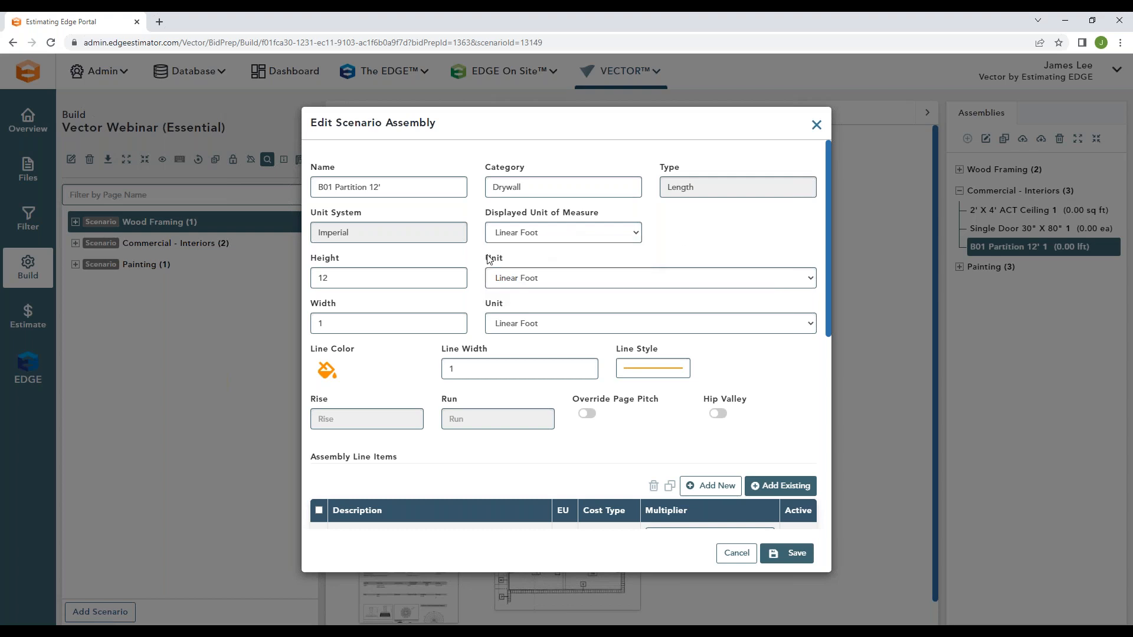
# Step: Examine the height and width settings of the B01 Partition 12' assembly and close it without saving
pyautogui.moveTo(353, 262); pyautogui.dragTo(310, 259)
pyautogui.click(479, 279)
pyautogui.rightClick(475, 270)
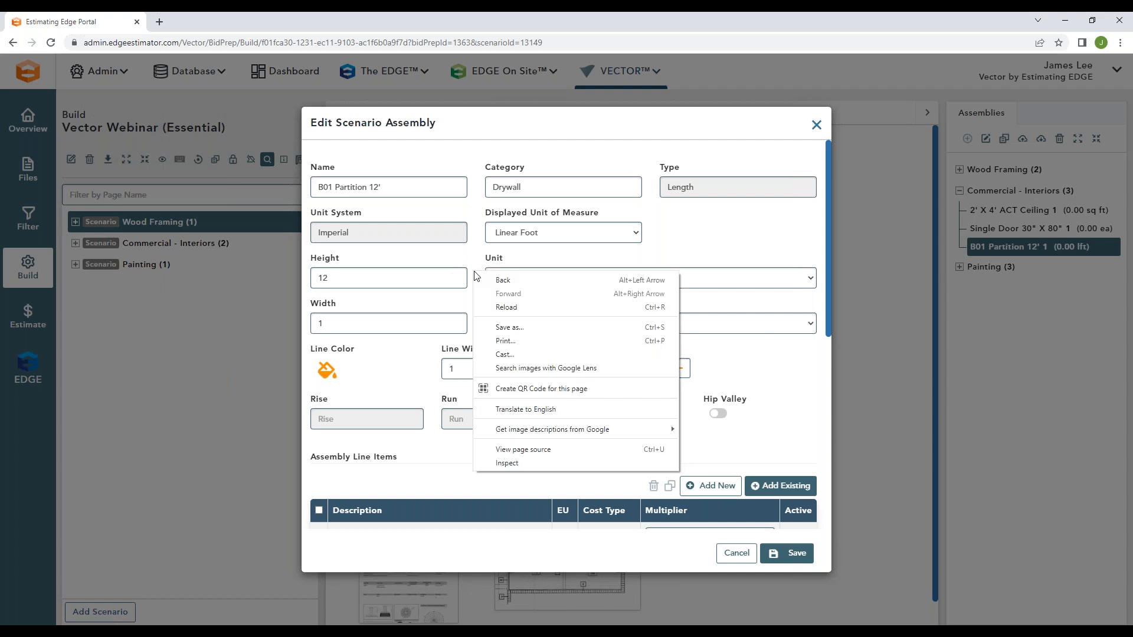
pyautogui.click(476, 260)
pyautogui.moveTo(346, 306); pyautogui.dragTo(311, 308)
pyautogui.click(478, 325)
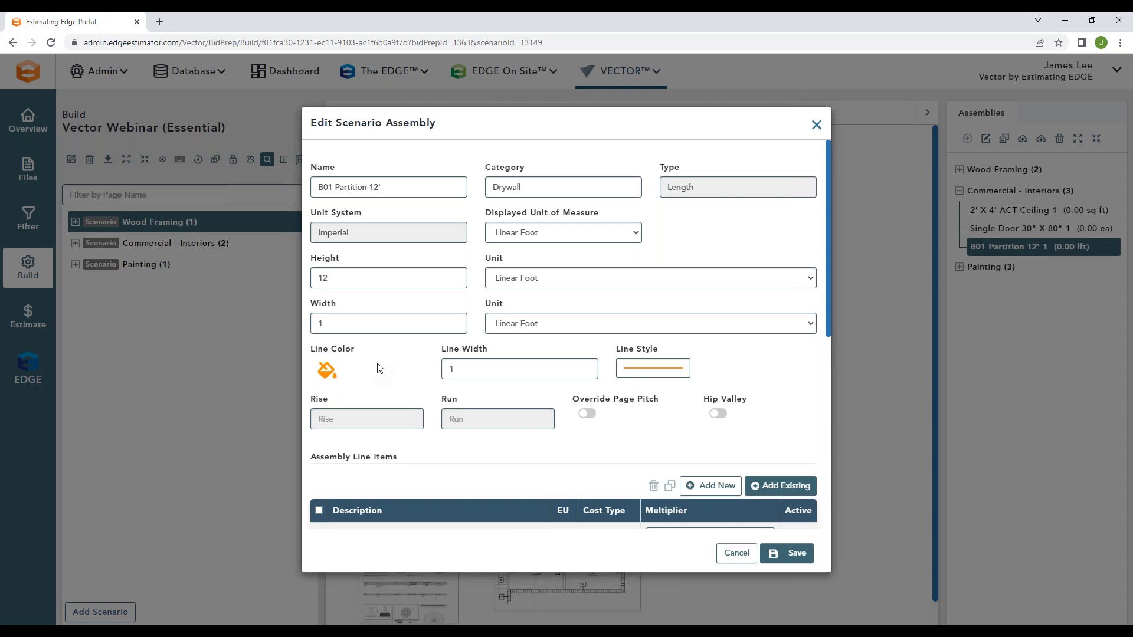
pyautogui.click(817, 126)
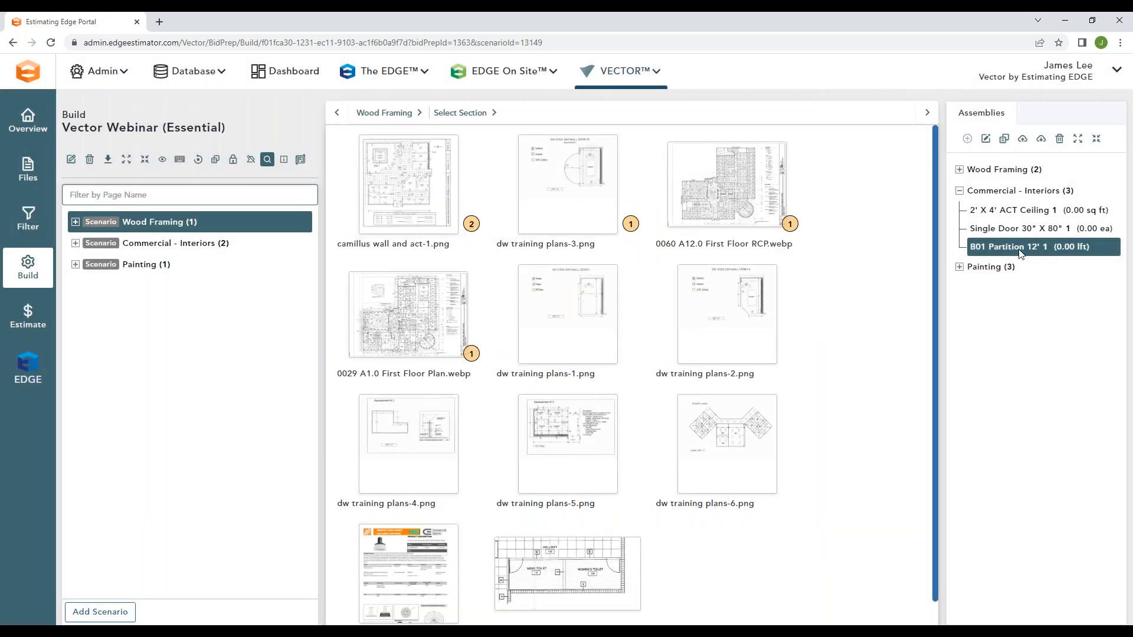
# Step: Open the 2' X 4' ACT Ceiling assembly for editing and examine its name, category, type and displayed unit options
pyautogui.click(1034, 209)
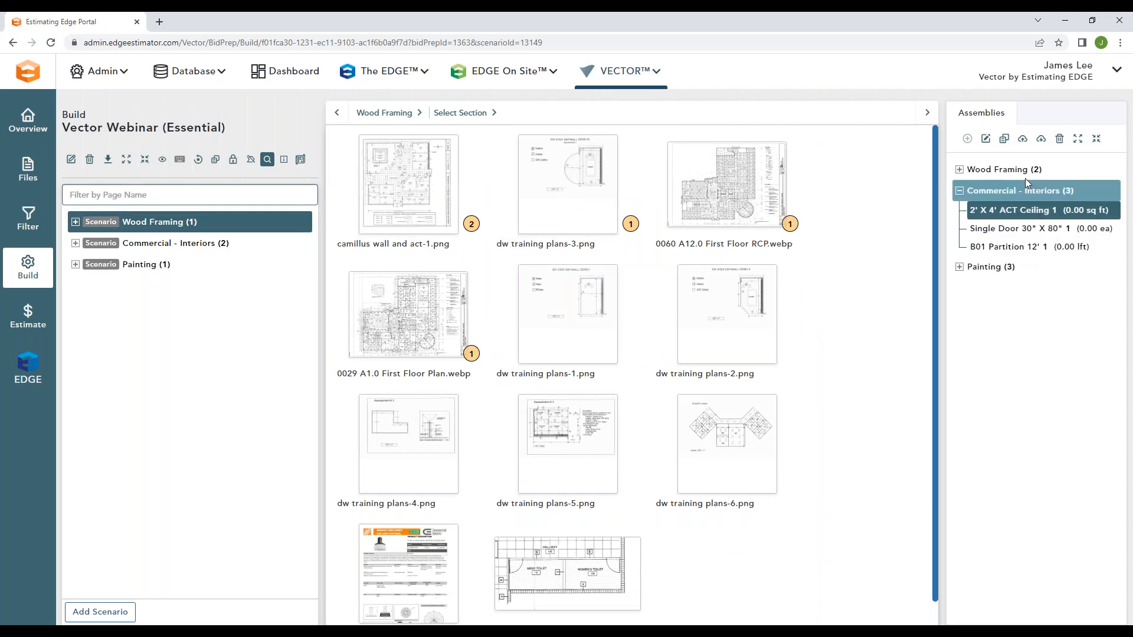
pyautogui.click(986, 139)
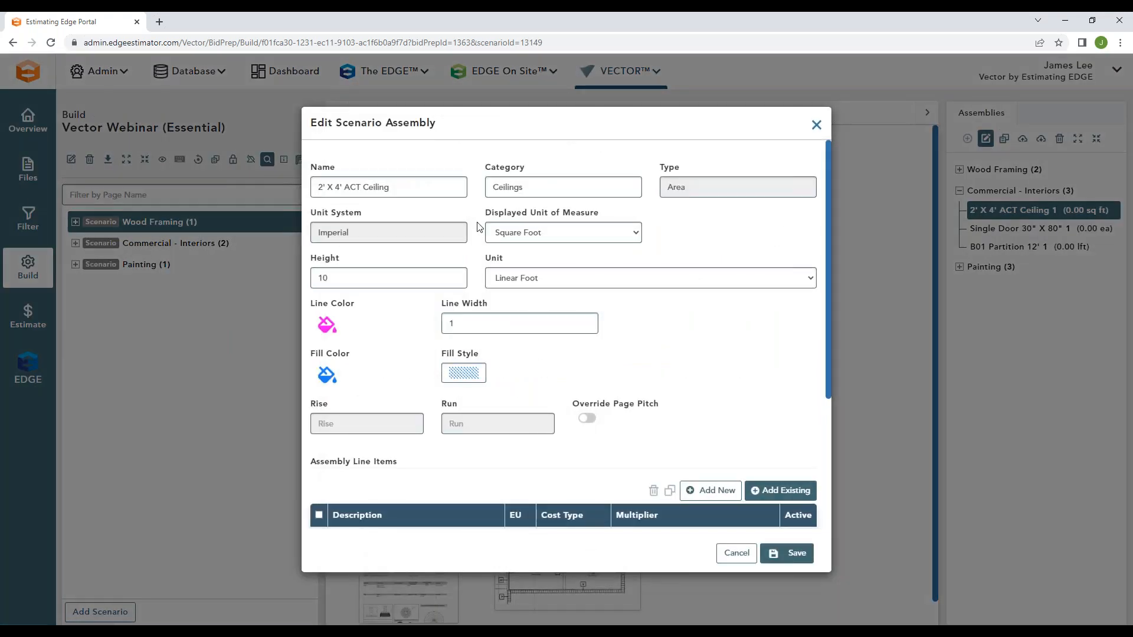
pyautogui.moveTo(390, 187); pyautogui.dragTo(313, 189)
pyautogui.click(482, 205)
pyautogui.moveTo(531, 187); pyautogui.dragTo(490, 187)
pyautogui.click(556, 158)
pyautogui.moveTo(701, 187); pyautogui.dragTo(662, 187)
pyautogui.click(667, 227)
pyautogui.click(610, 234)
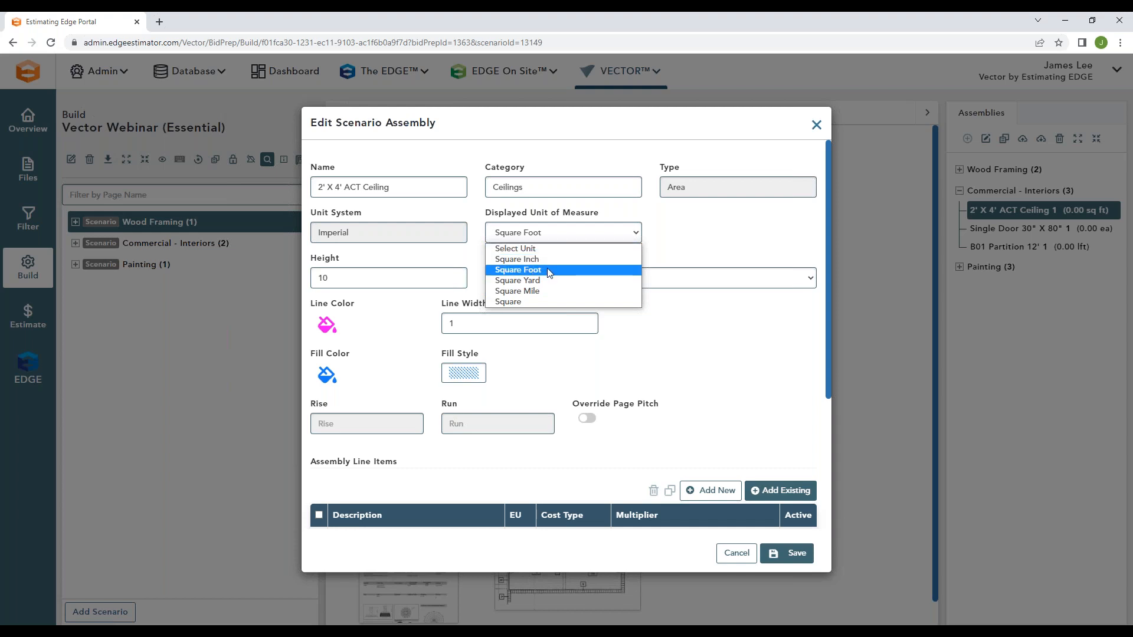
pyautogui.click(600, 269)
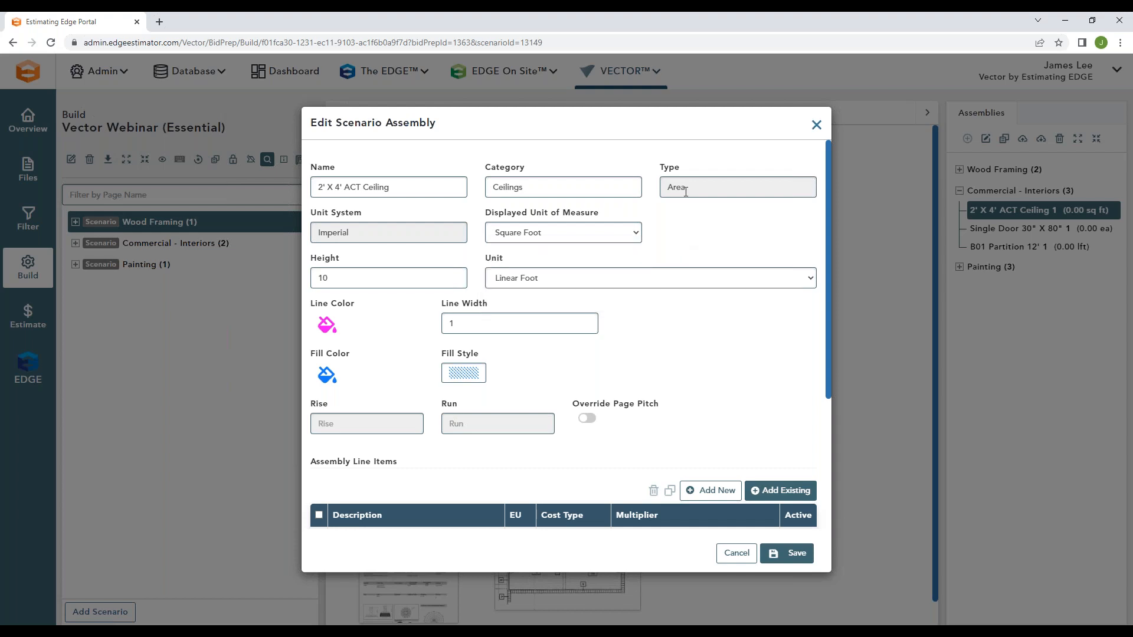
# Step: Check the ACT ceiling assembly's type and height settings and close it without saving
pyautogui.doubleClick(696, 190)
pyautogui.click(678, 229)
pyautogui.moveTo(349, 260); pyautogui.dragTo(308, 260)
pyautogui.click(478, 275)
pyautogui.click(817, 126)
# Step: Open the Single Door 30" X 80" assembly, examine its displayed unit options and height, and close it without saving
pyautogui.click(1003, 229)
pyautogui.click(985, 138)
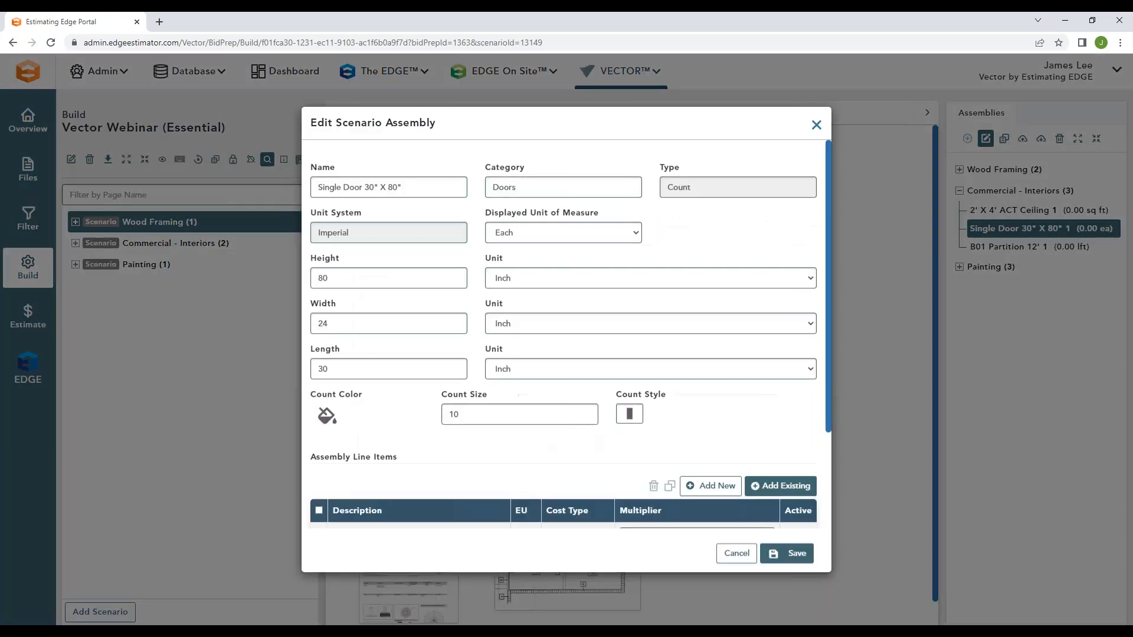
pyautogui.click(615, 230)
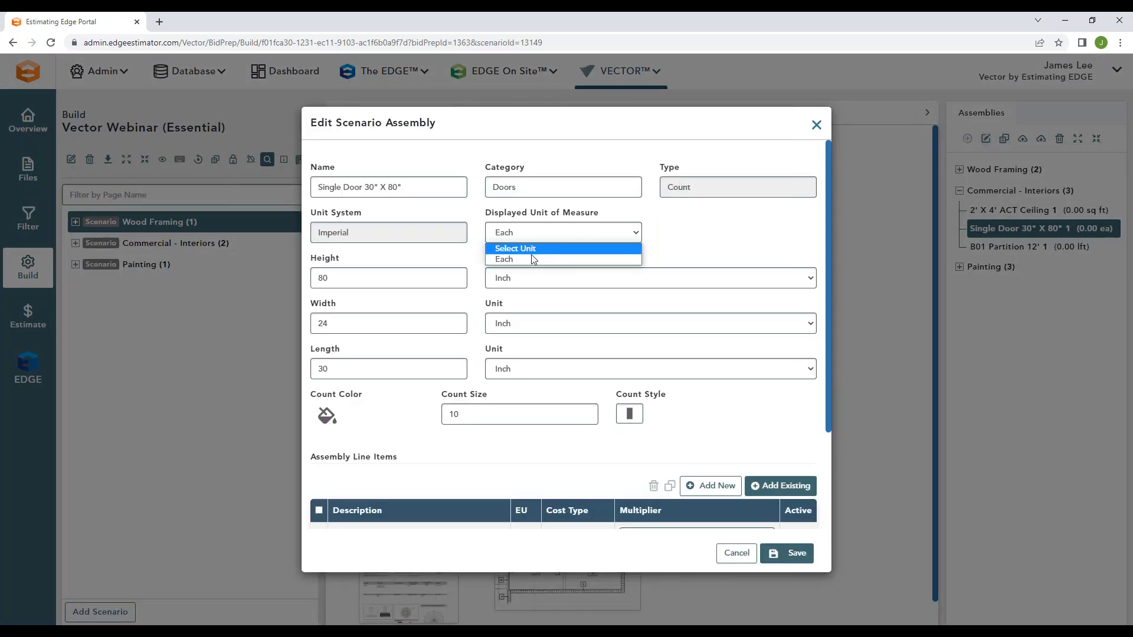
pyautogui.click(673, 231)
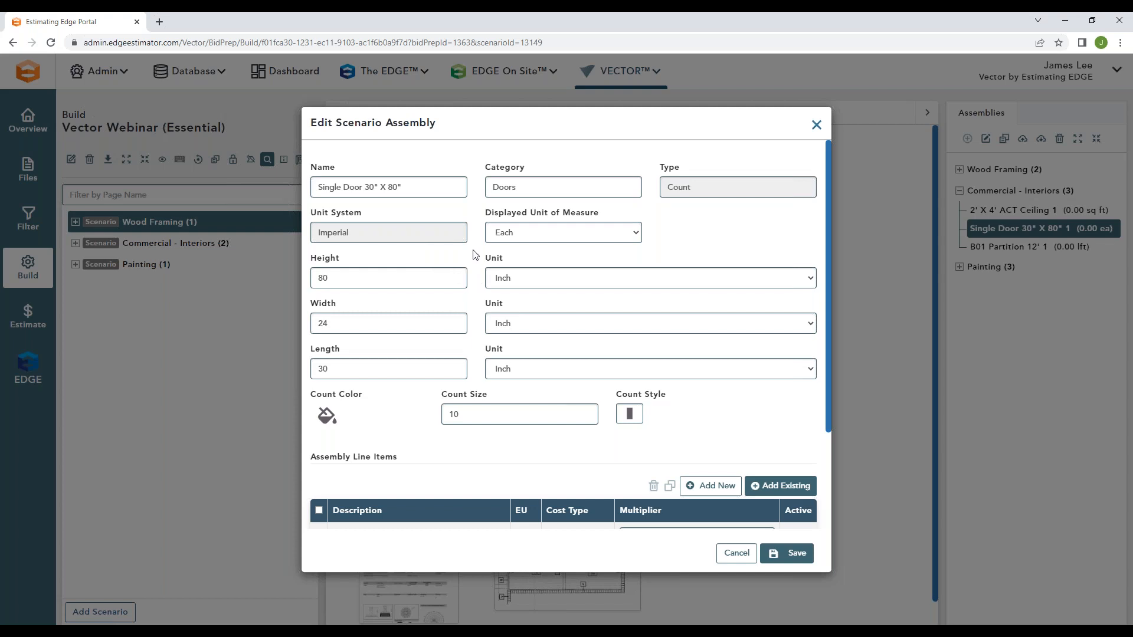
pyautogui.moveTo(352, 259); pyautogui.dragTo(316, 257)
pyautogui.click(482, 275)
pyautogui.click(816, 125)
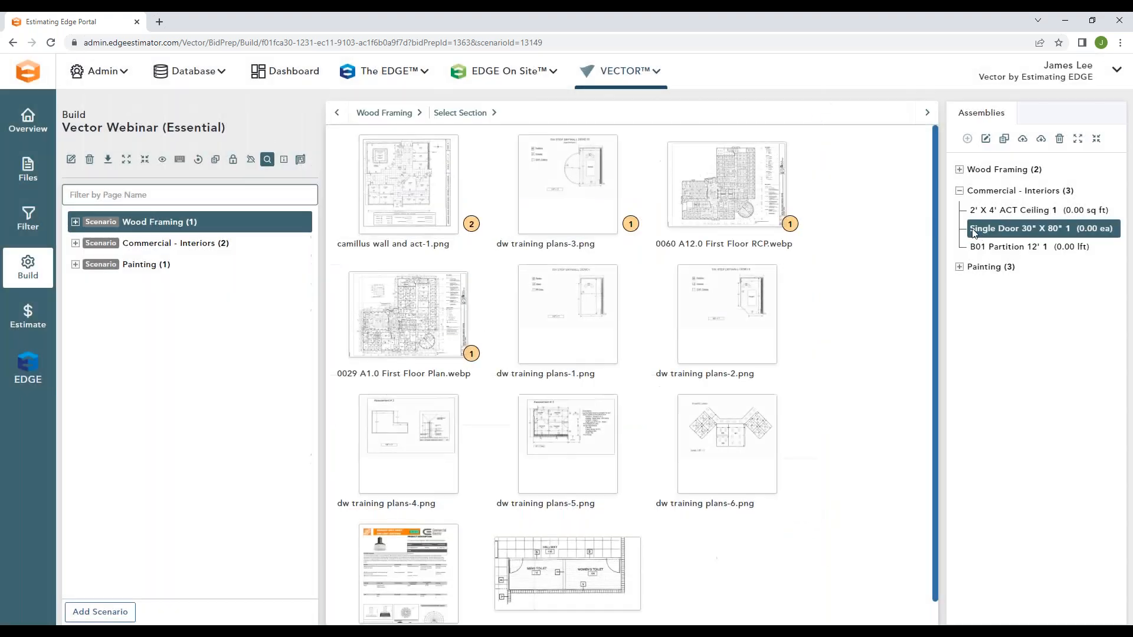
# Step: Reopen the B01 Partition 12' assembly for editing and view its assembly line items
pyautogui.click(985, 247)
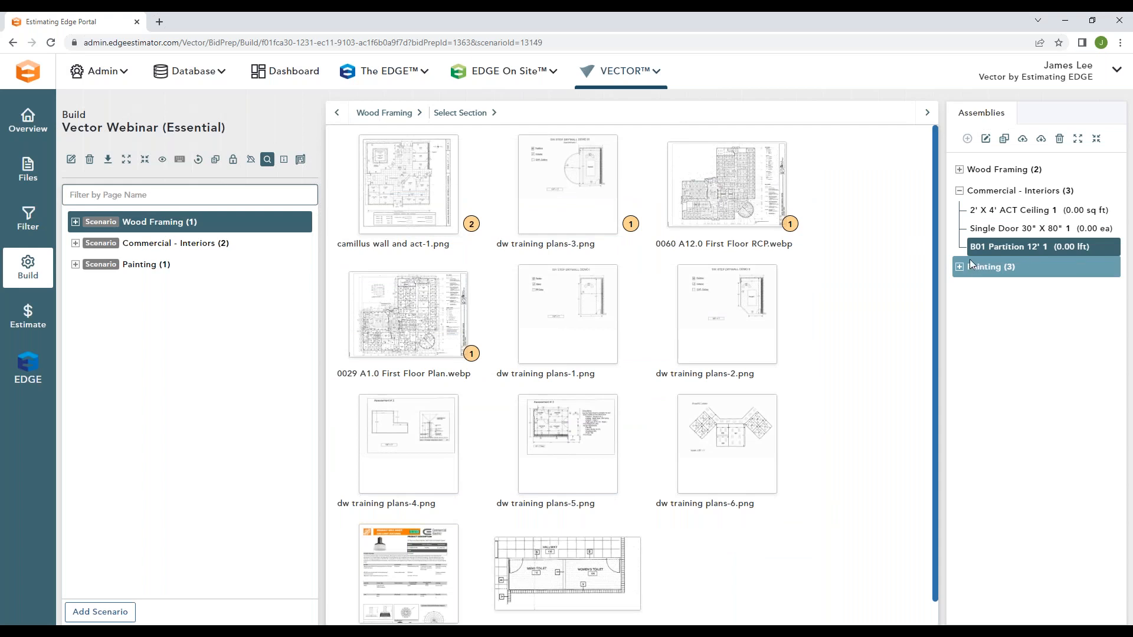
pyautogui.click(985, 138)
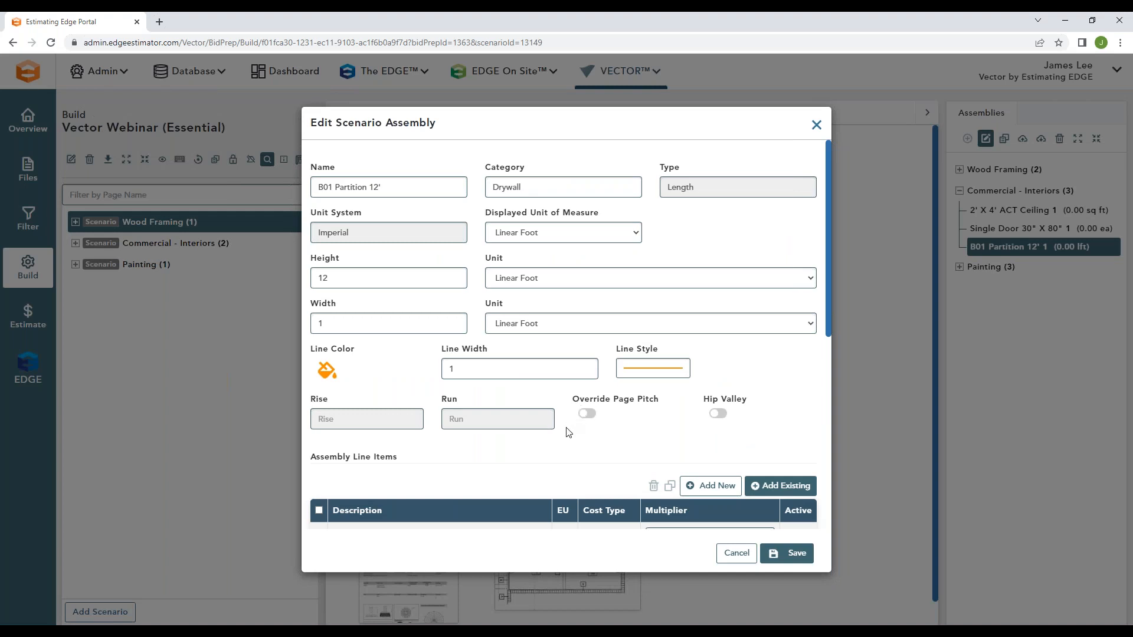
pyautogui.scroll(-5, 571, 417)
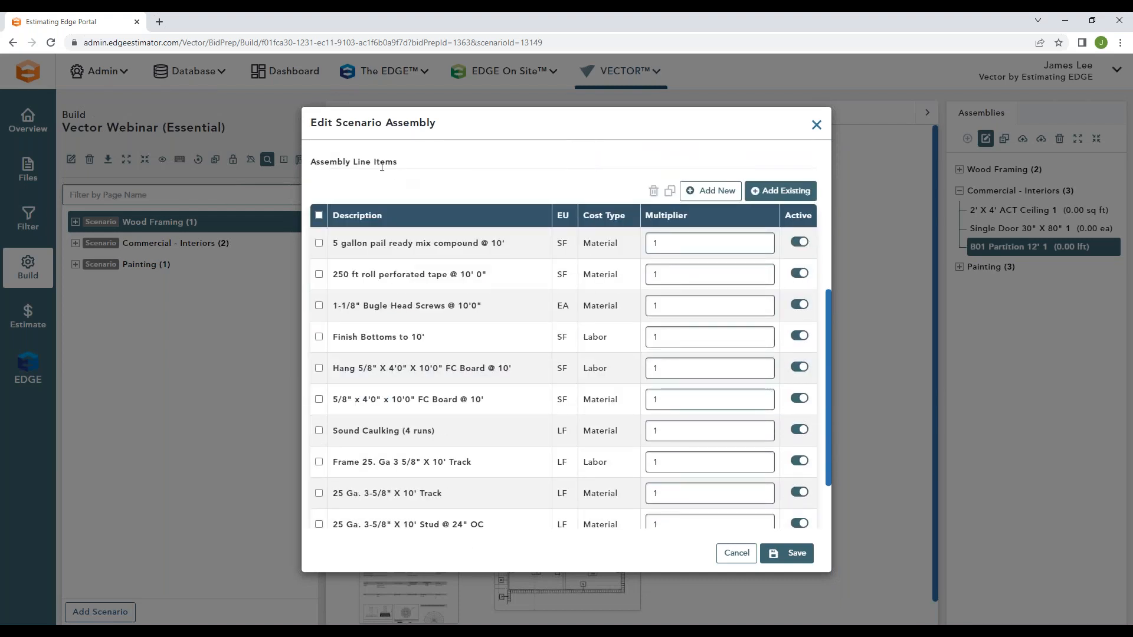
# Step: Look through the B01 Partition 12' line items, checking their estimated units, cost types and multipliers
pyautogui.scroll(-1, 446, 200)
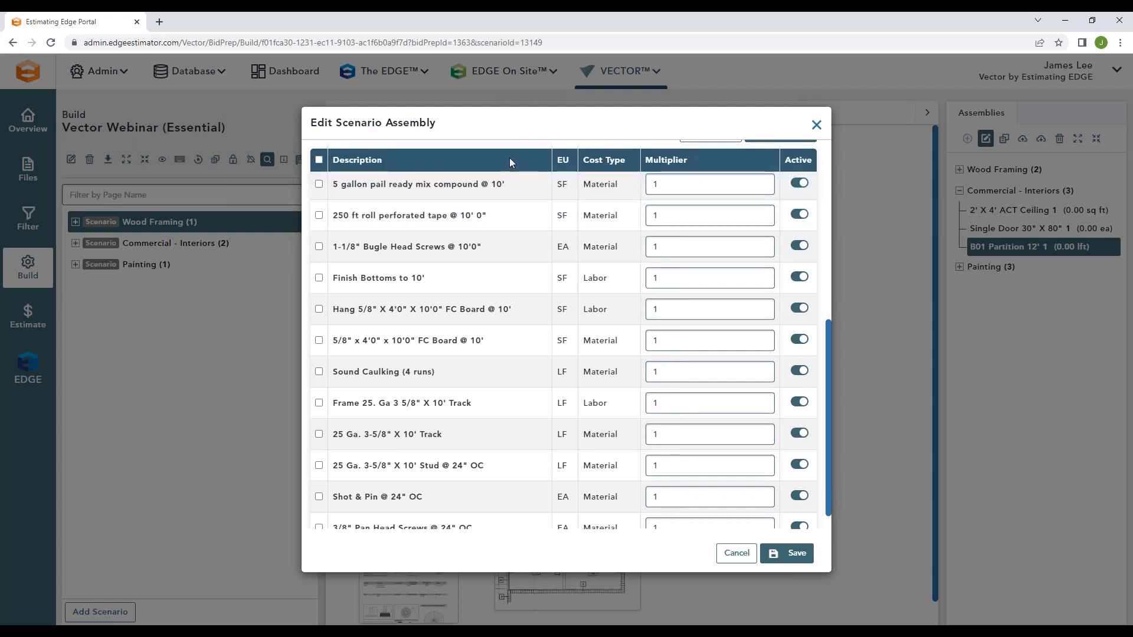
pyautogui.moveTo(583, 279); pyautogui.dragTo(582, 309)
pyautogui.click(616, 343)
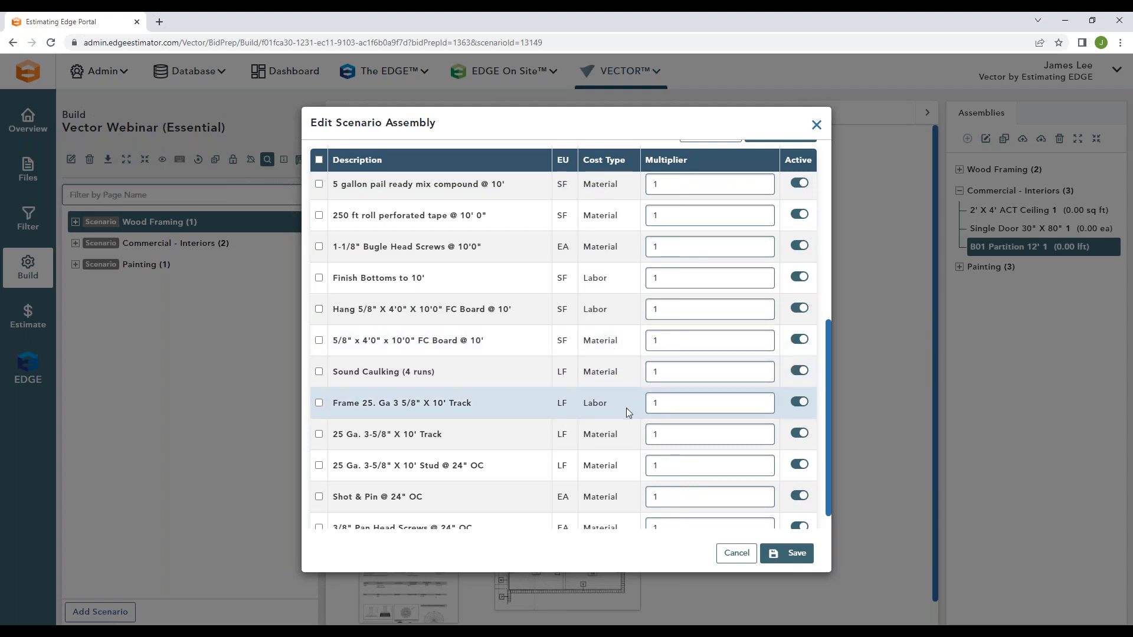
pyautogui.scroll(-1, 611, 400)
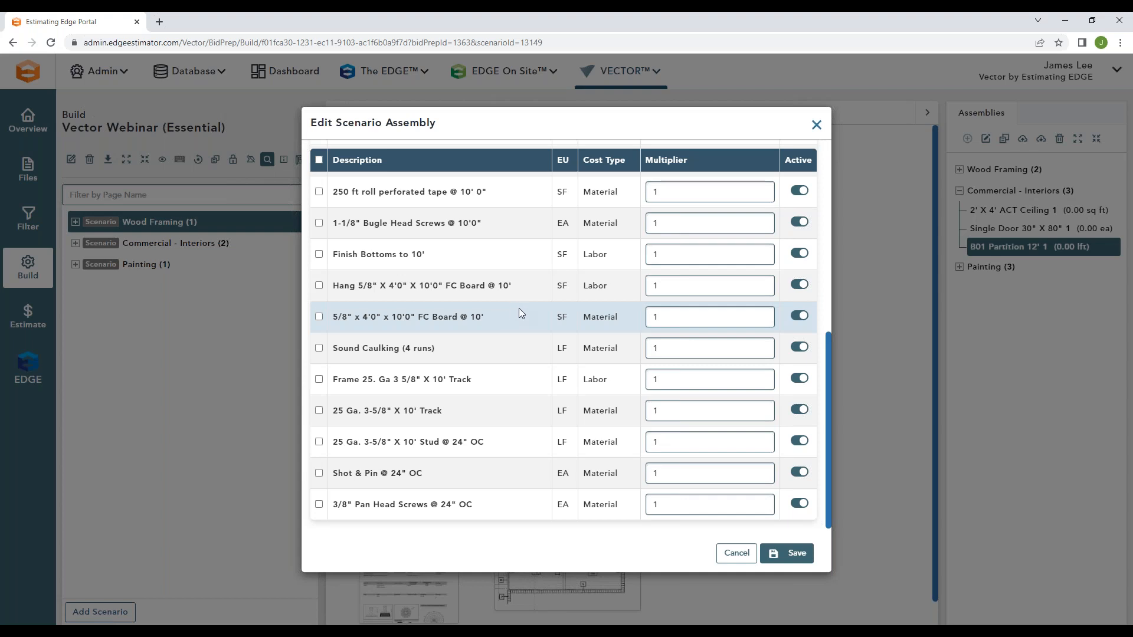
pyautogui.scroll(2, 515, 317)
# Step: Open a copy of the 25 Ga. 3-5/8" X 10' Track material item and check its cost type and category
pyautogui.scroll(-2, 501, 341)
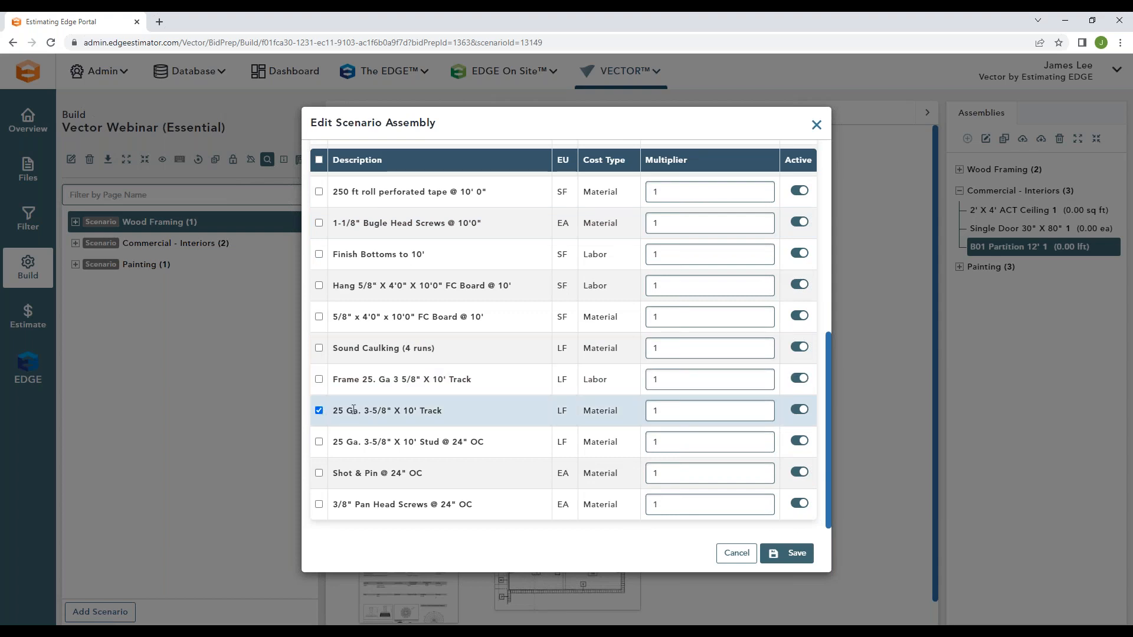
pyautogui.scroll(2, 425, 407)
pyautogui.click(671, 231)
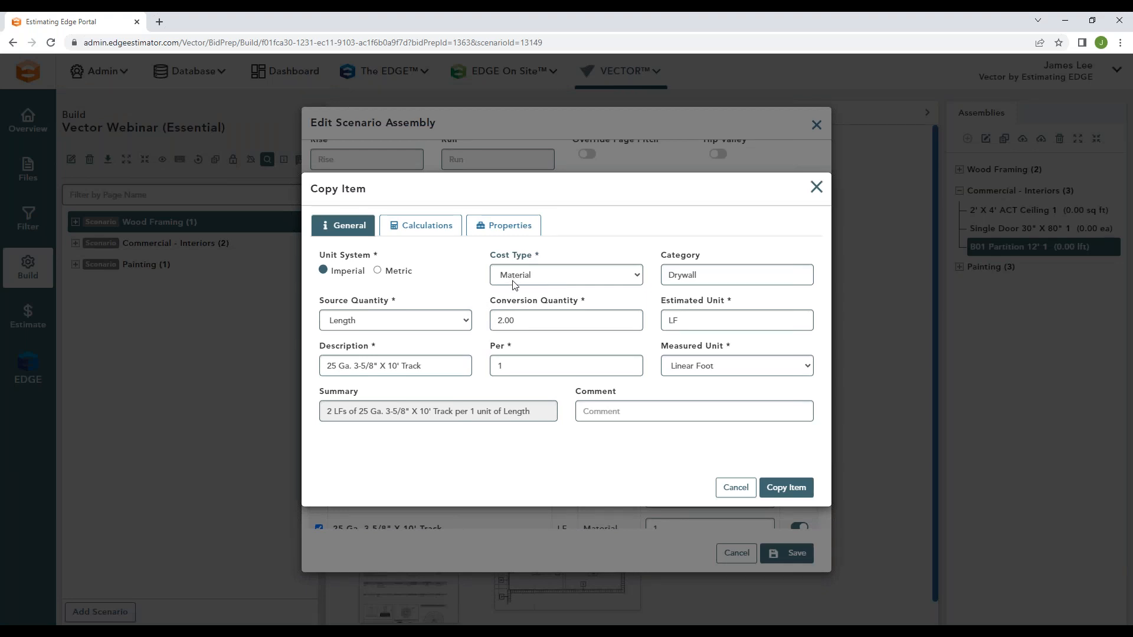
pyautogui.click(699, 274)
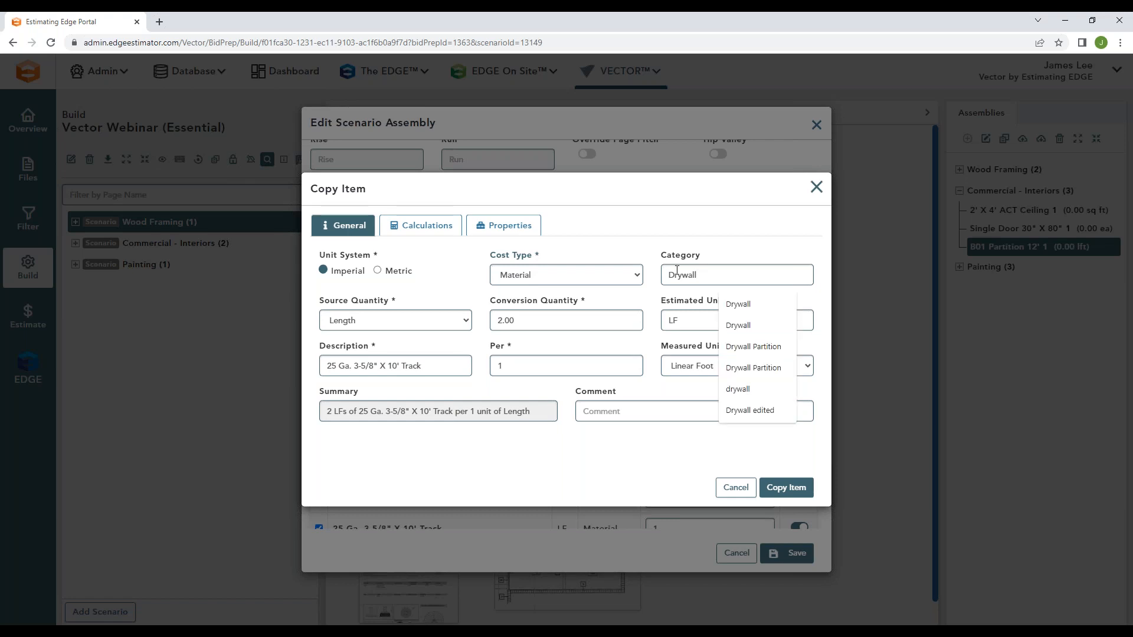
pyautogui.click(652, 272)
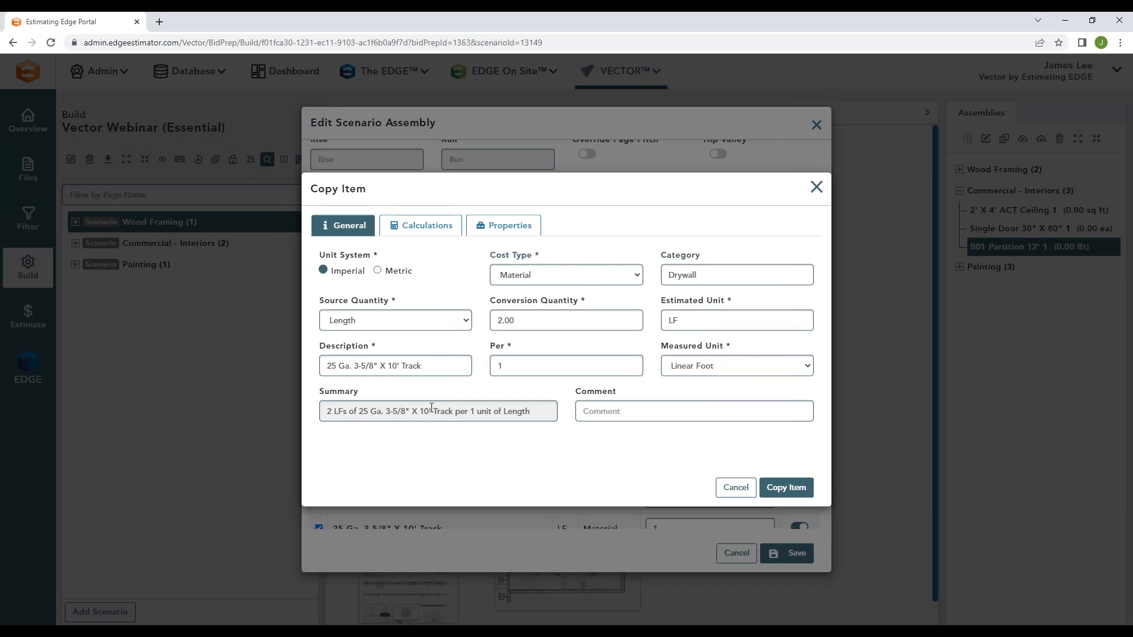
# Step: Examine the track item's conversion quantity, estimated unit, description, per value and measured unit
pyautogui.doubleClick(495, 320)
pyautogui.doubleClick(671, 321)
pyautogui.moveTo(327, 366); pyautogui.dragTo(426, 366)
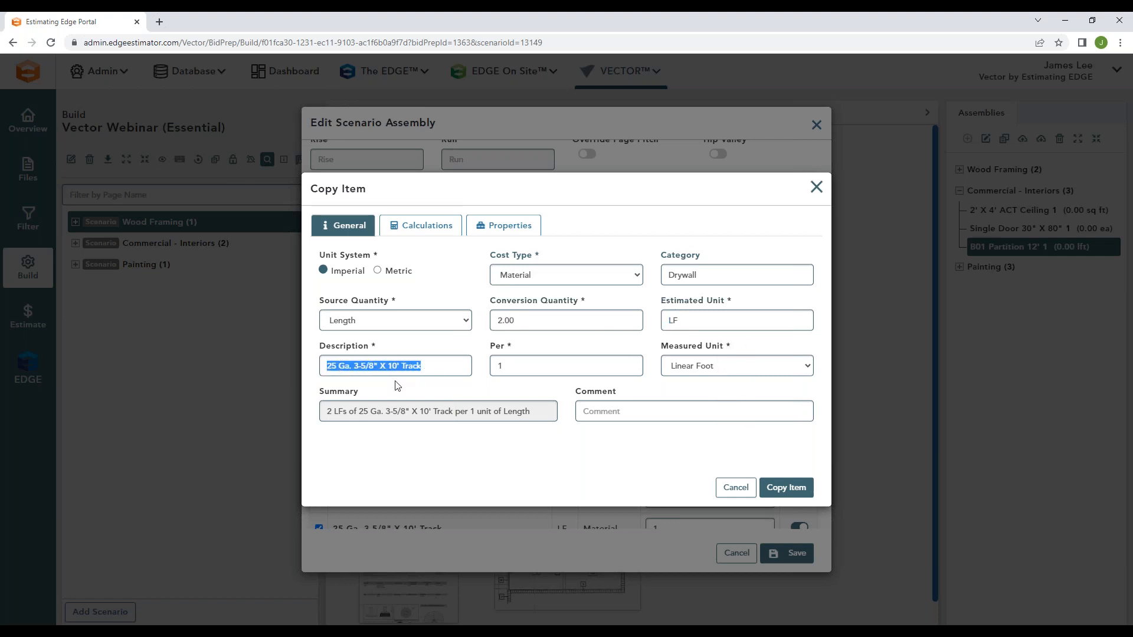
pyautogui.click(397, 385)
pyautogui.moveTo(515, 347); pyautogui.dragTo(494, 348)
pyautogui.click(687, 388)
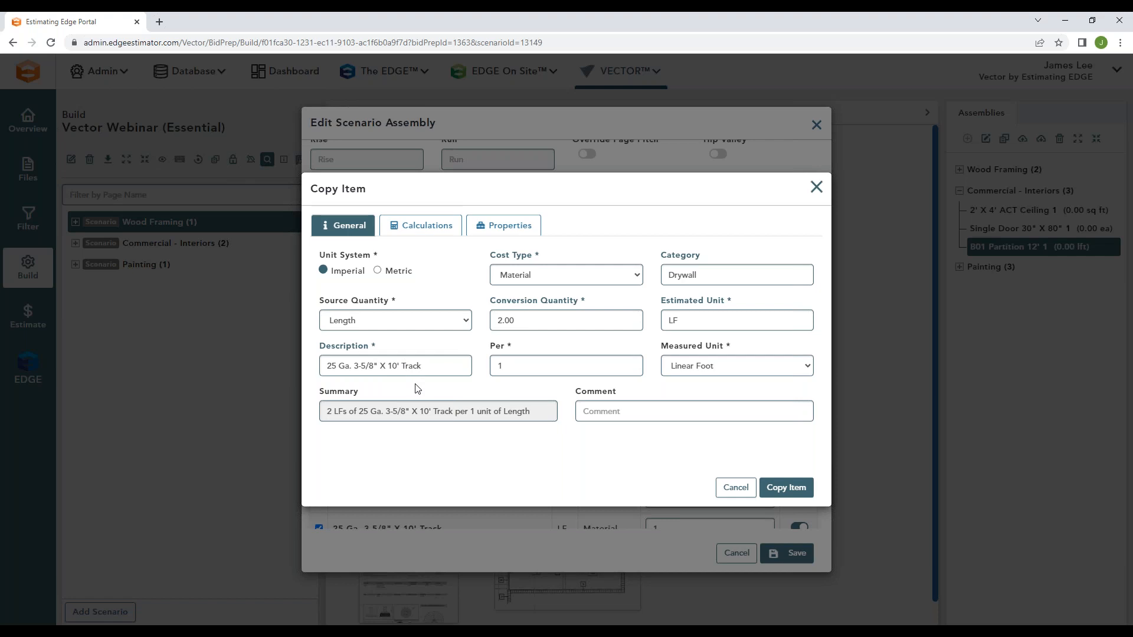
# Step: Try a conversion quantity of 1 for the track item and restore it to 2
pyautogui.click(526, 320)
pyautogui.moveTo(526, 321); pyautogui.dragTo(495, 321)
pyautogui.write('1')
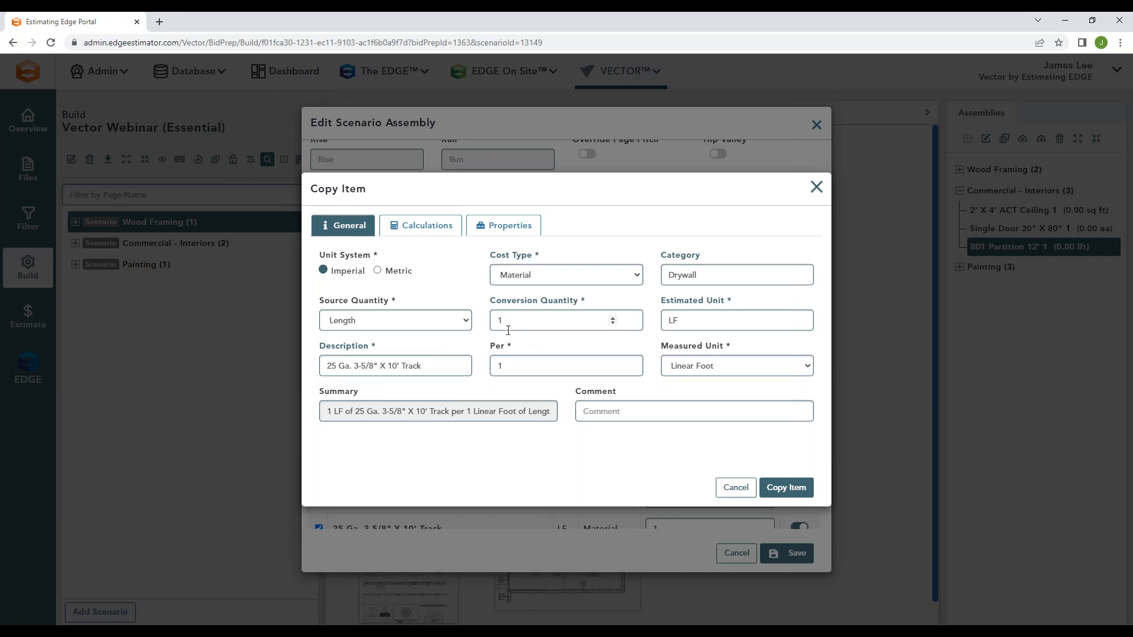
pyautogui.press('BackSpace')
pyautogui.write('2')
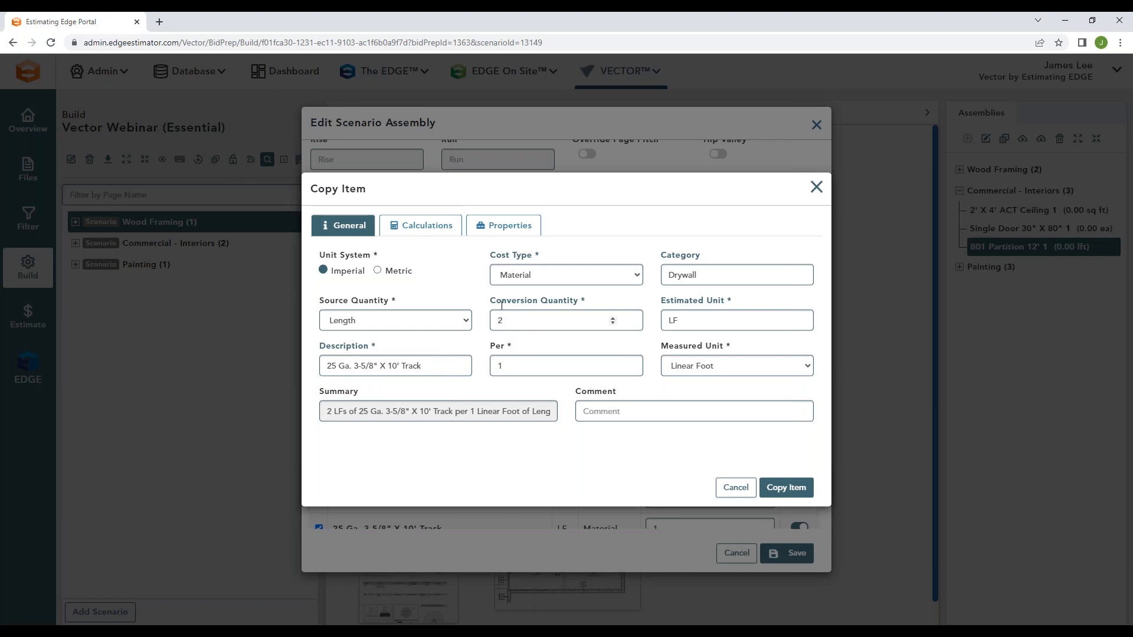
# Step: Examine the track item's order unit, LFs per PCS and order formula in its calculations
pyautogui.click(437, 236)
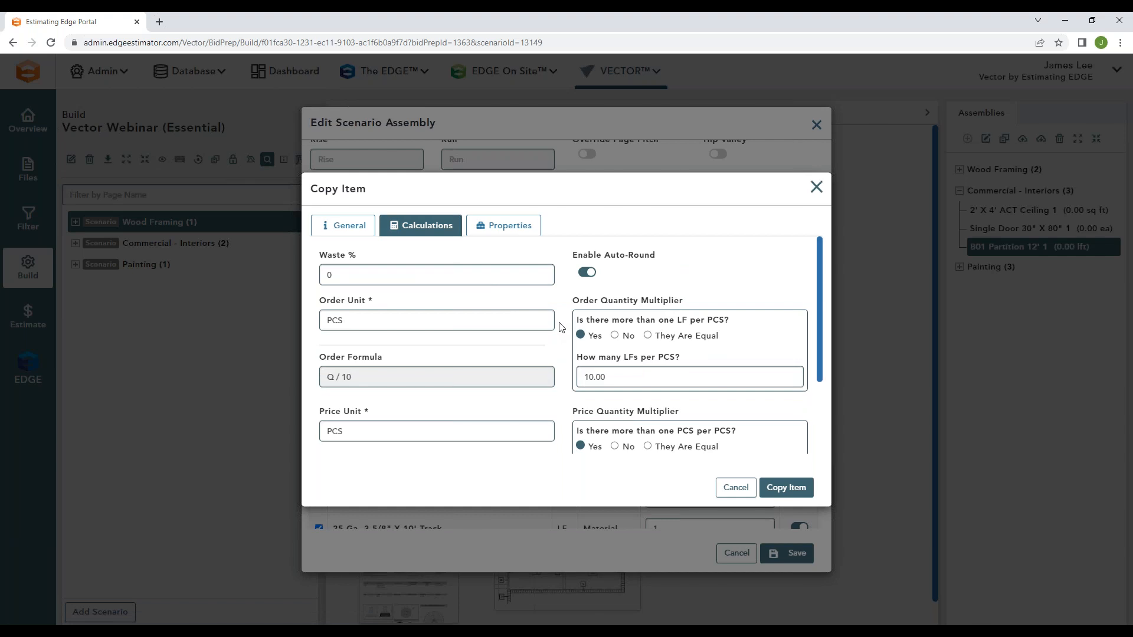
pyautogui.moveTo(353, 320); pyautogui.dragTo(324, 317)
pyautogui.click(359, 339)
pyautogui.moveTo(611, 377); pyautogui.dragTo(583, 377)
pyautogui.moveTo(353, 377); pyautogui.dragTo(323, 378)
pyautogui.click(336, 398)
# Step: Check the track item's waste, price unit and cost per PCS, and close the item copy without creating it
pyautogui.doubleClick(371, 283)
pyautogui.scroll(-2, 400, 339)
pyautogui.doubleClick(331, 435)
pyautogui.click(395, 414)
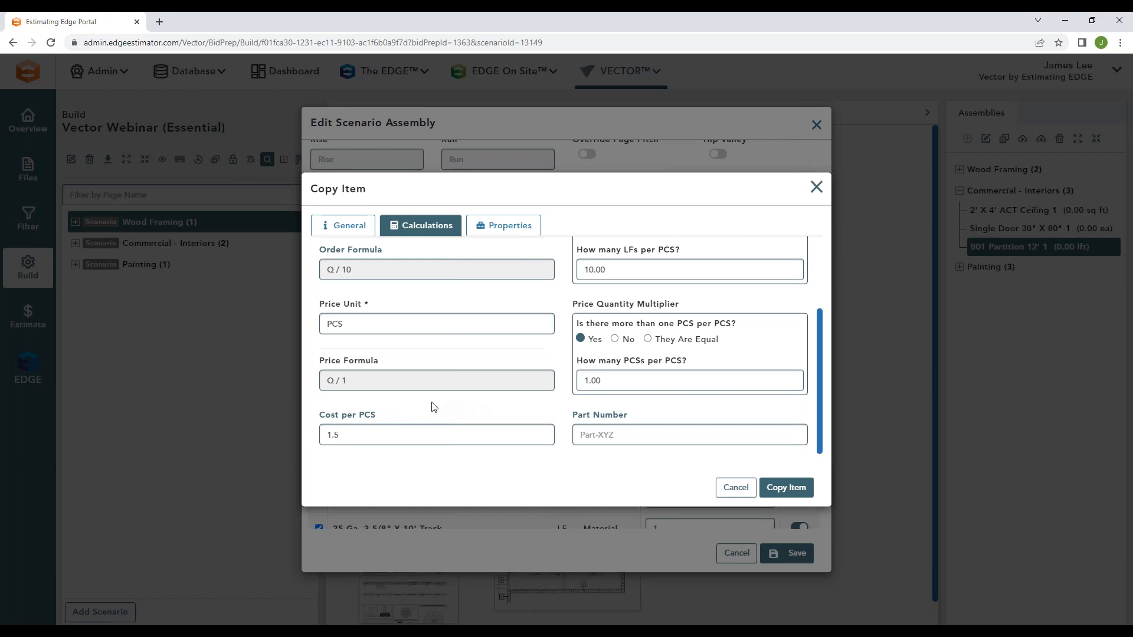
pyautogui.scroll(2, 559, 438)
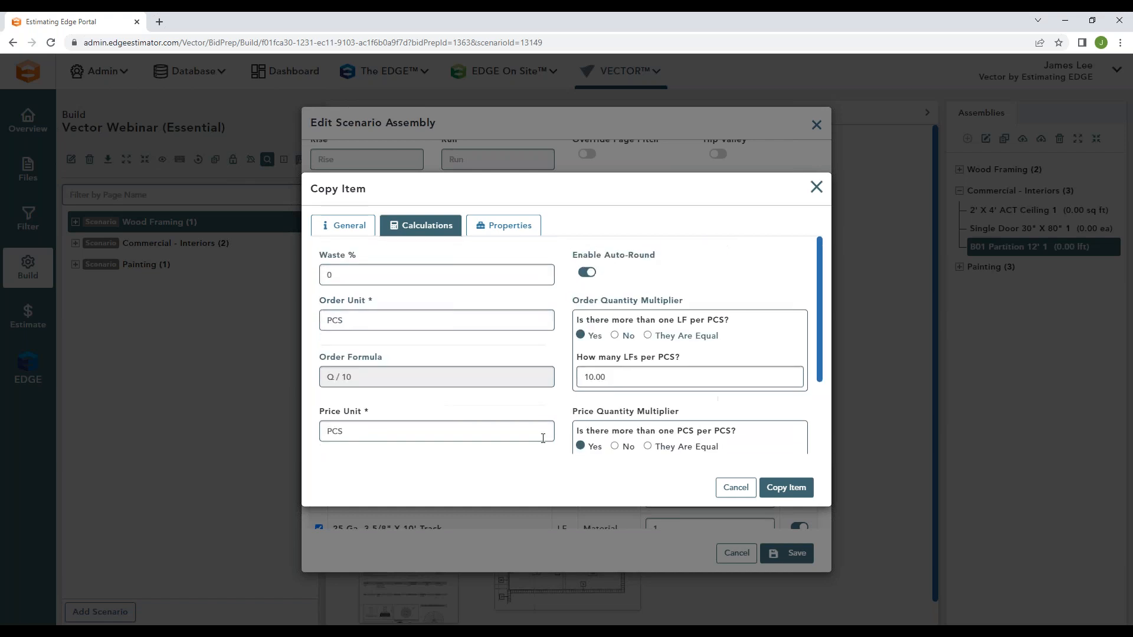
pyautogui.click(817, 188)
# Step: Deselect the track item and open the calculations of a copy of the 5/8" x 4'0" x 10'0" FC Board @ 10' item
pyautogui.scroll(-3, 373, 458)
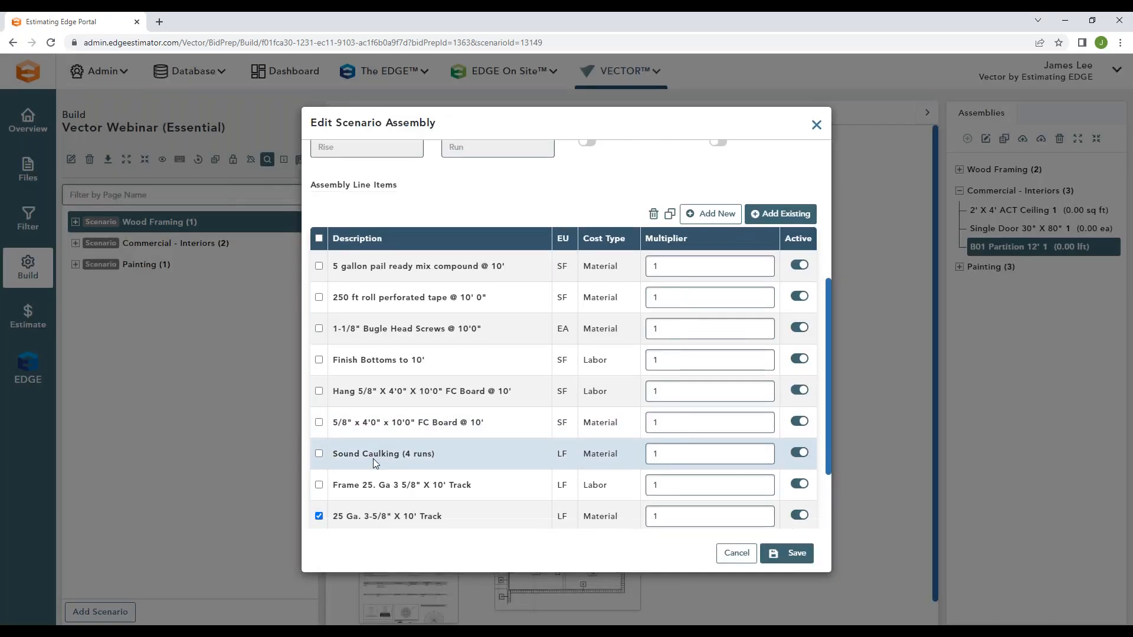
pyautogui.click(319, 469)
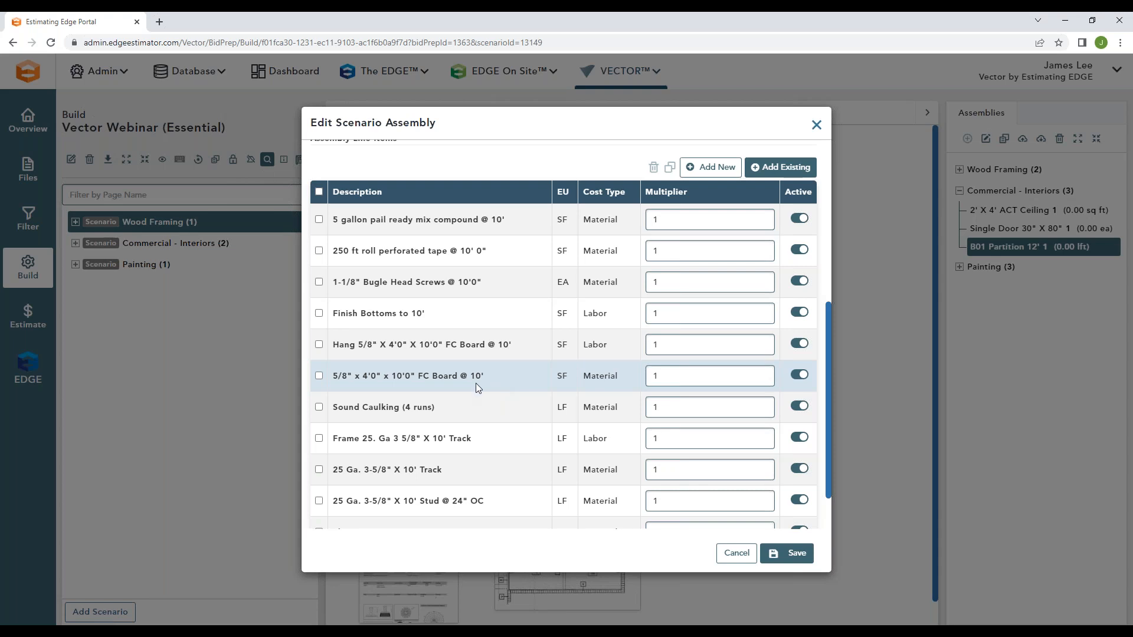
pyautogui.click(318, 375)
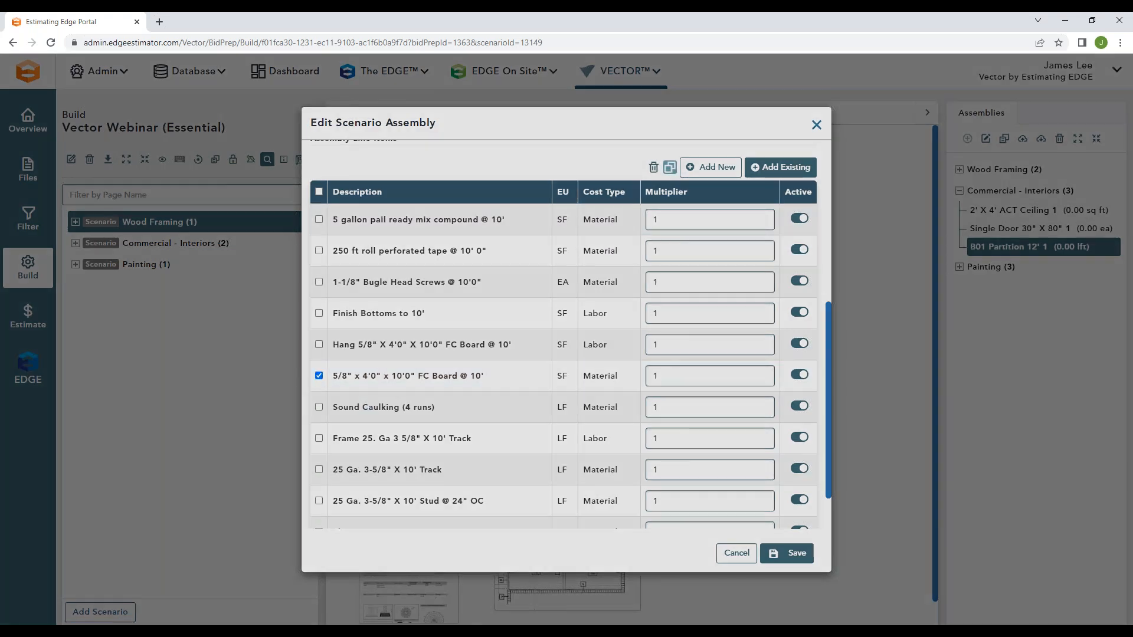
pyautogui.click(670, 167)
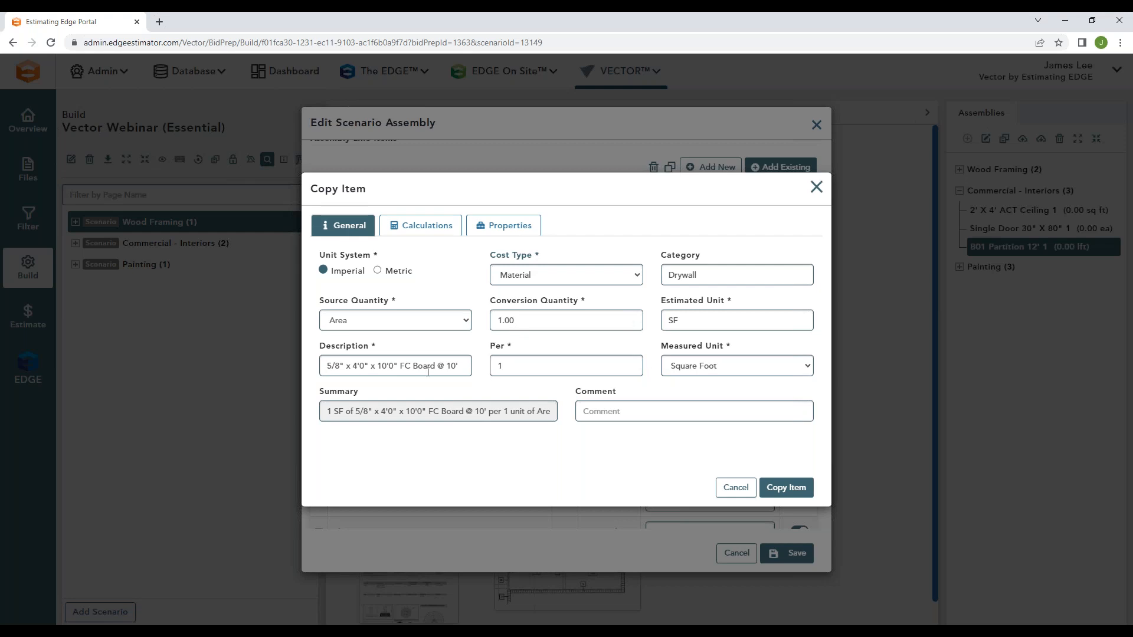
pyautogui.click(420, 226)
# Step: Examine the FC board's order unit, SFs per PCS and order formula, and cancel the item copy
pyautogui.doubleClick(321, 323)
pyautogui.click(411, 350)
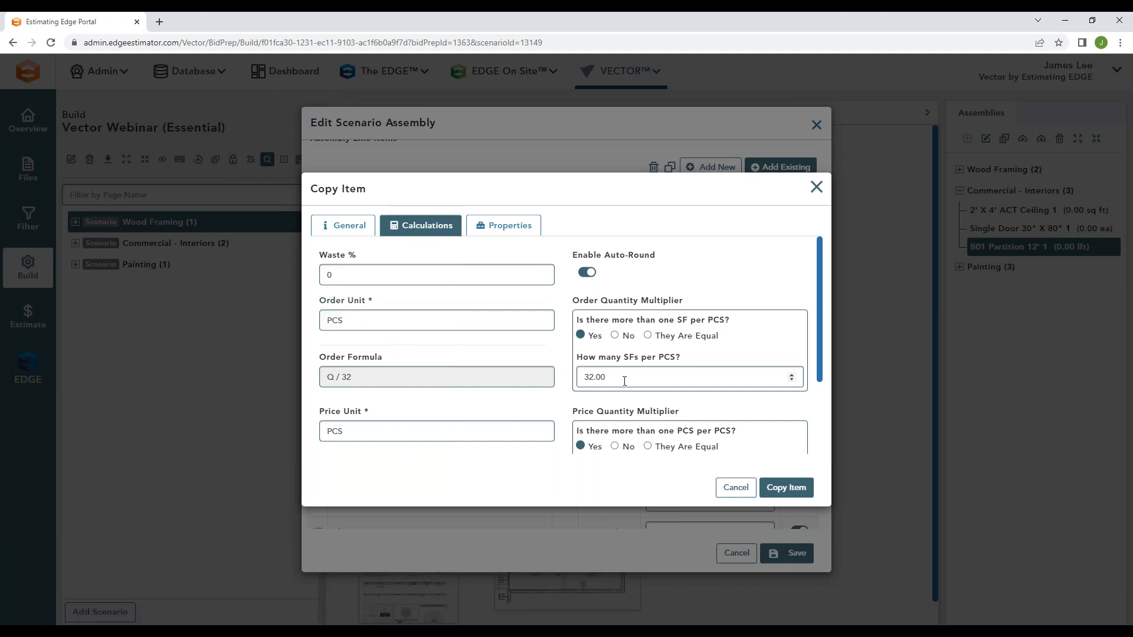
pyautogui.moveTo(608, 377); pyautogui.dragTo(582, 377)
pyautogui.click(361, 399)
pyautogui.click(736, 487)
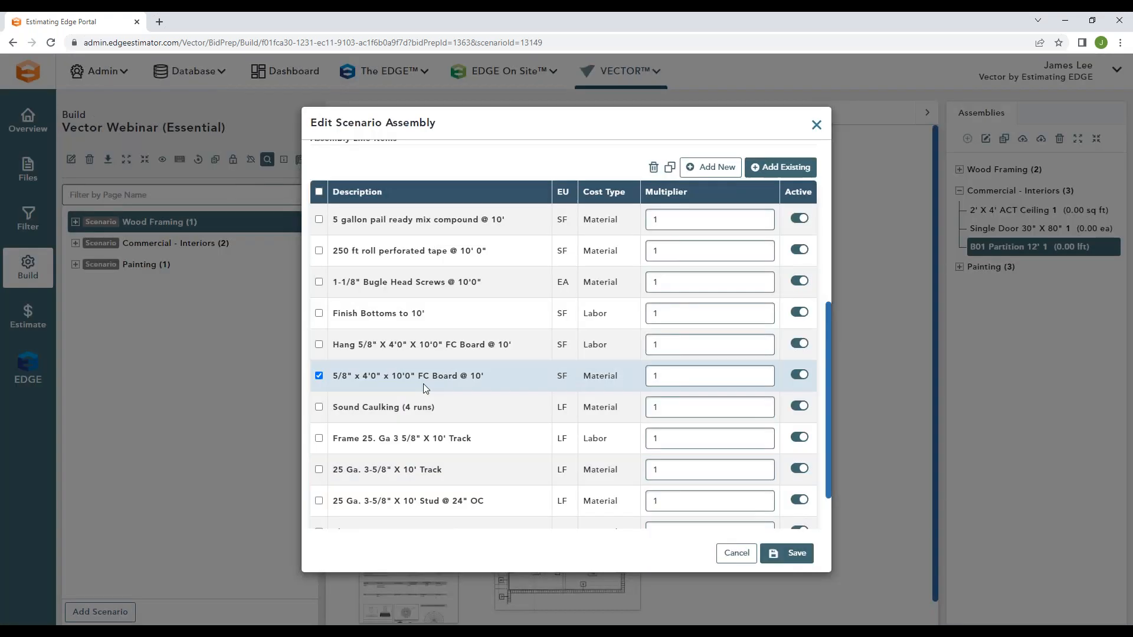
# Step: Review the B01 Partition 12' assembly's general settings and close the assembly without saving
pyautogui.scroll(1, 708, 401)
pyautogui.scroll(5, 605, 301)
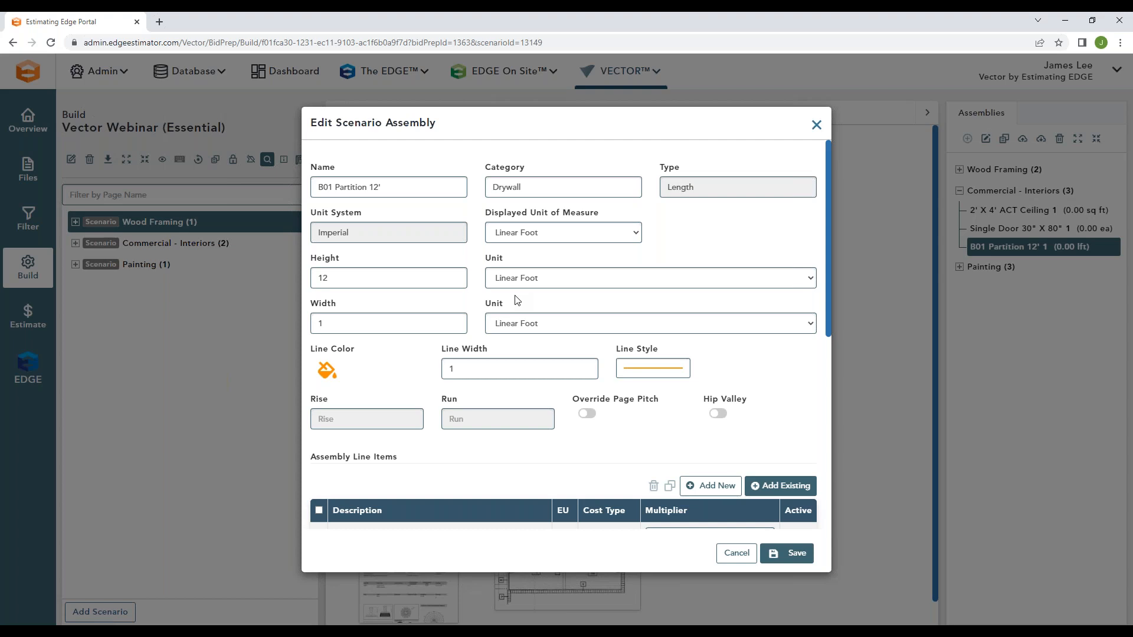
pyautogui.click(816, 126)
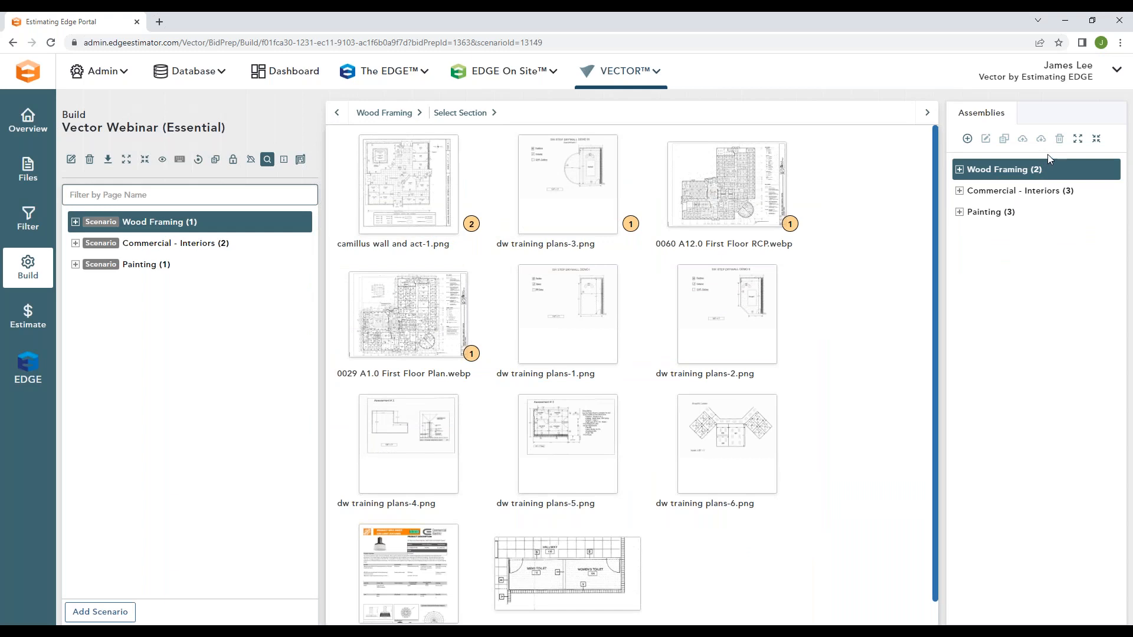
# Step: Open the camillus wall and act-1.png page in the Wood Framing section of the Wood Framing scenario
pyautogui.moveTo(218, 221)
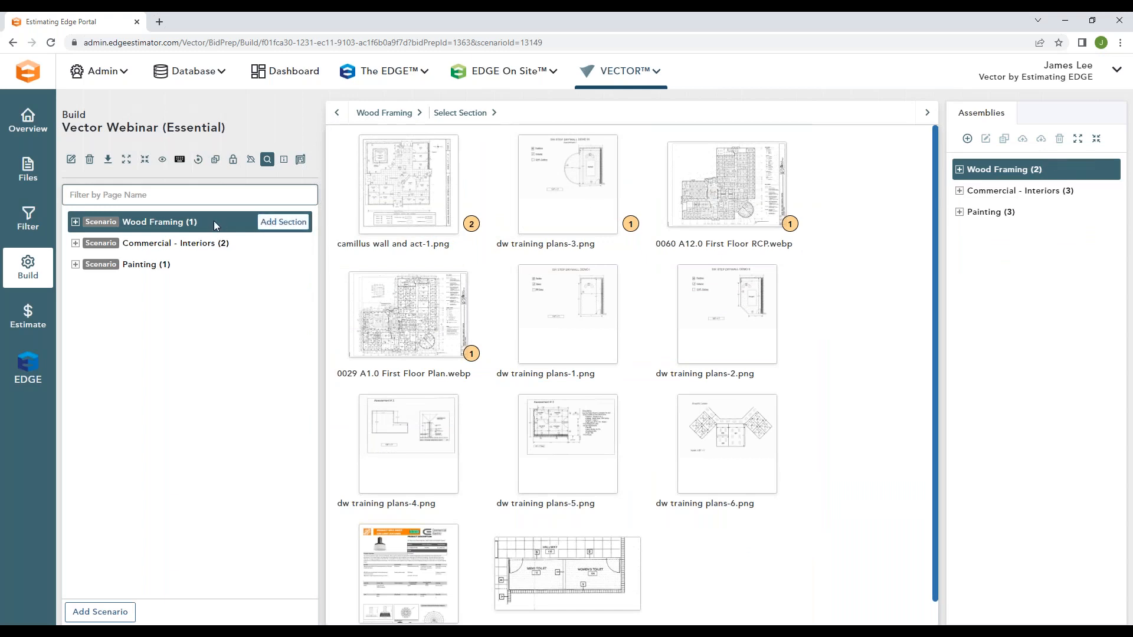
pyautogui.click(75, 222)
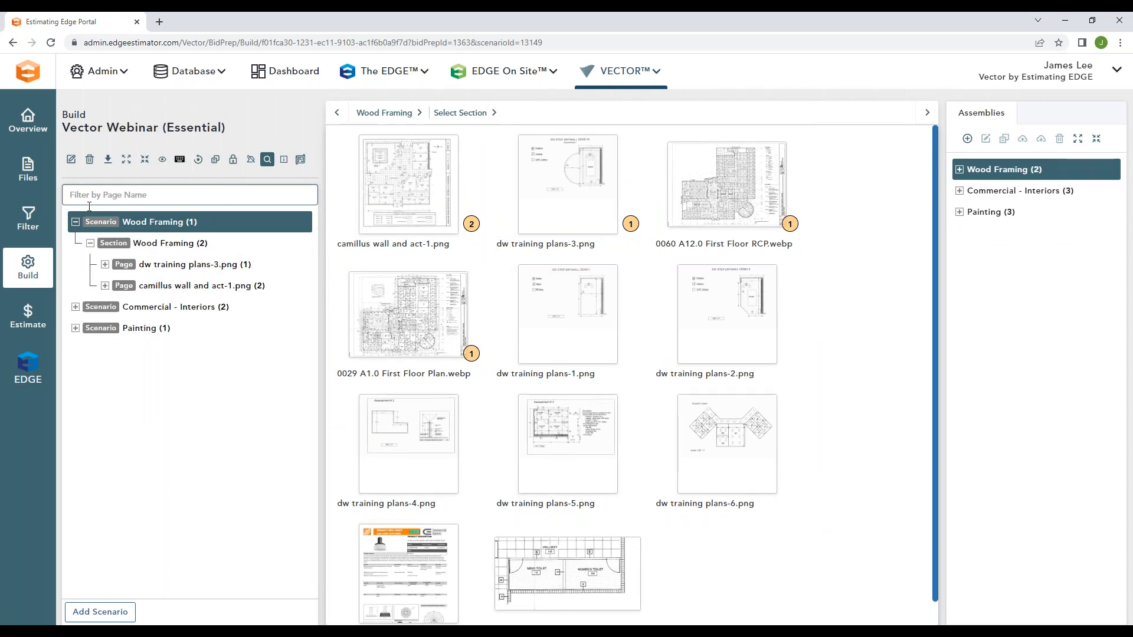
pyautogui.click(187, 283)
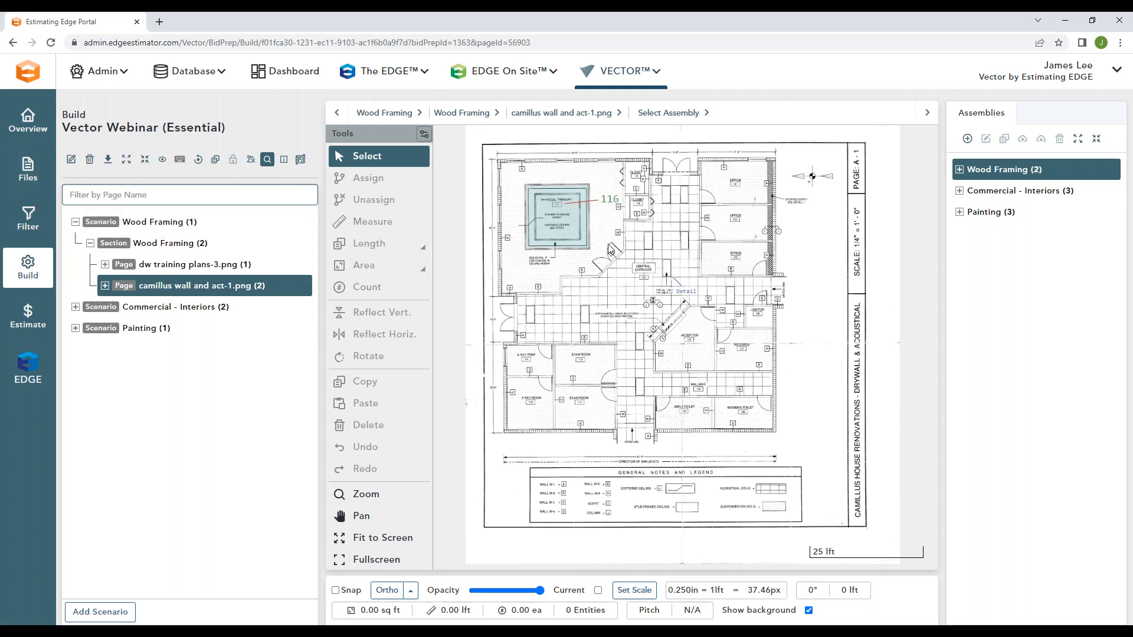
# Step: Examine the plan annotations around the Physical Therapy room and the Central Corridor
pyautogui.scroll(3, 586, 224)
pyautogui.moveTo(613, 195); pyautogui.dragTo(642, 260)
pyautogui.scroll(1, 642, 260)
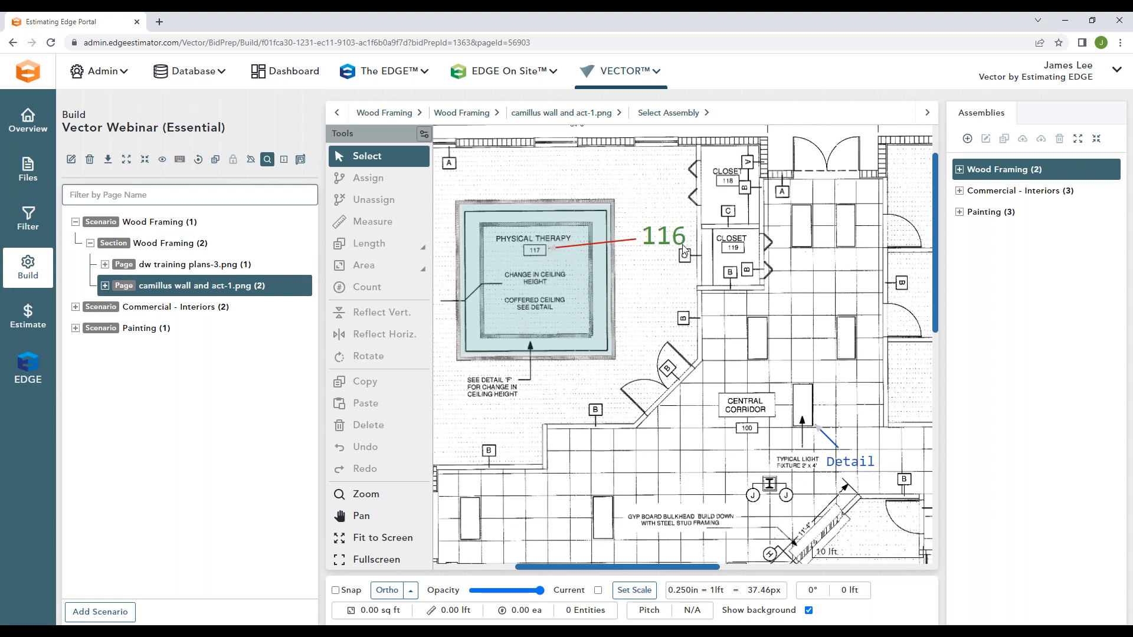
pyautogui.moveTo(708, 388); pyautogui.dragTo(582, 314)
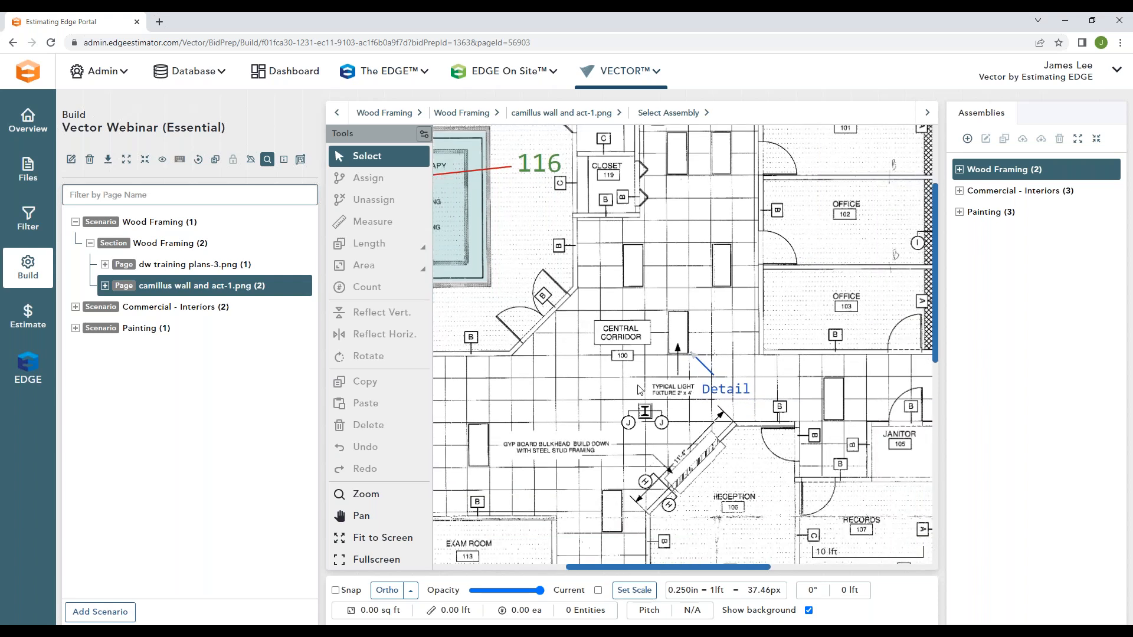
# Step: Open the light fixture spec sheet linked from the Detail annotation, view it and close it
pyautogui.click(724, 395)
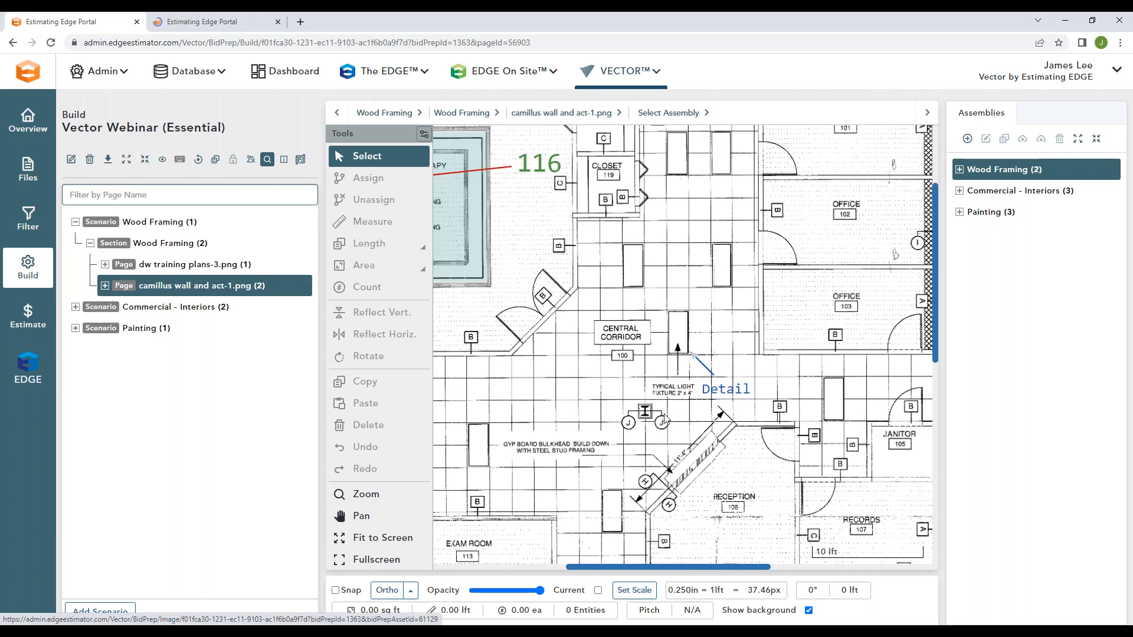
pyautogui.click(240, 18)
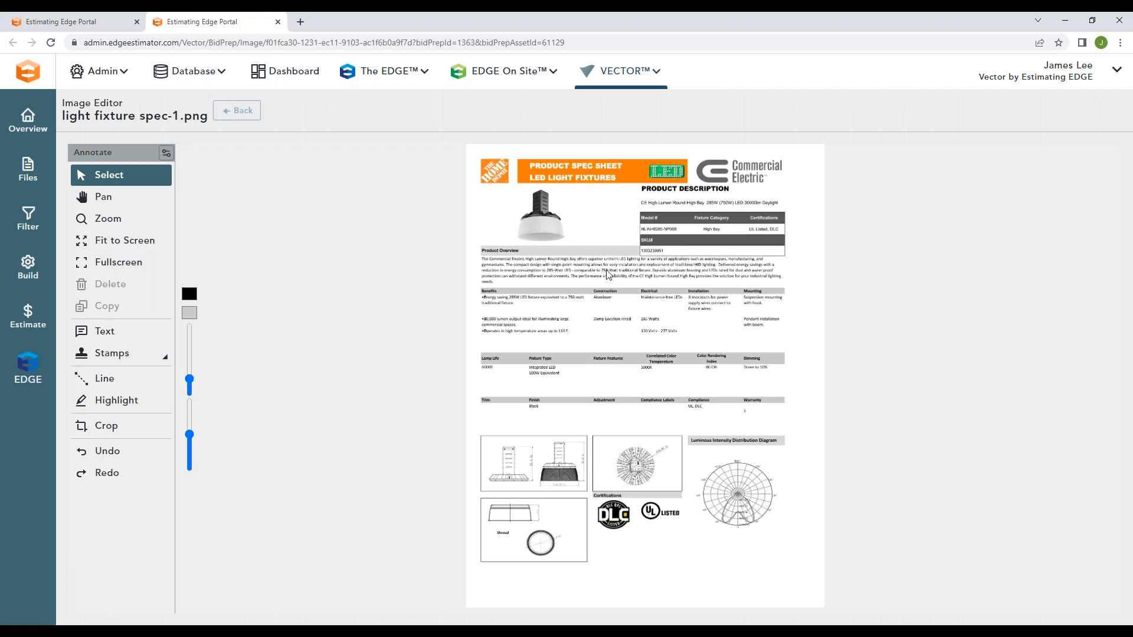
pyautogui.click(277, 22)
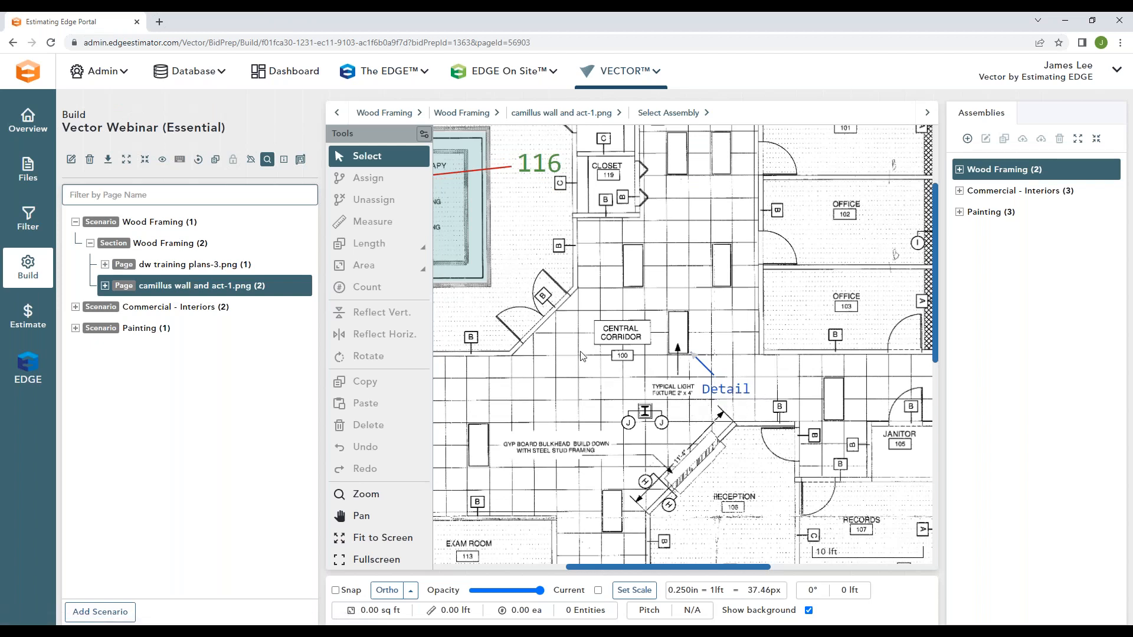
# Step: Open the drawing scale settings for the whole plan and review the default, custom and manual scale options
pyautogui.scroll(-1, 582, 355)
pyautogui.scroll(-3, 583, 355)
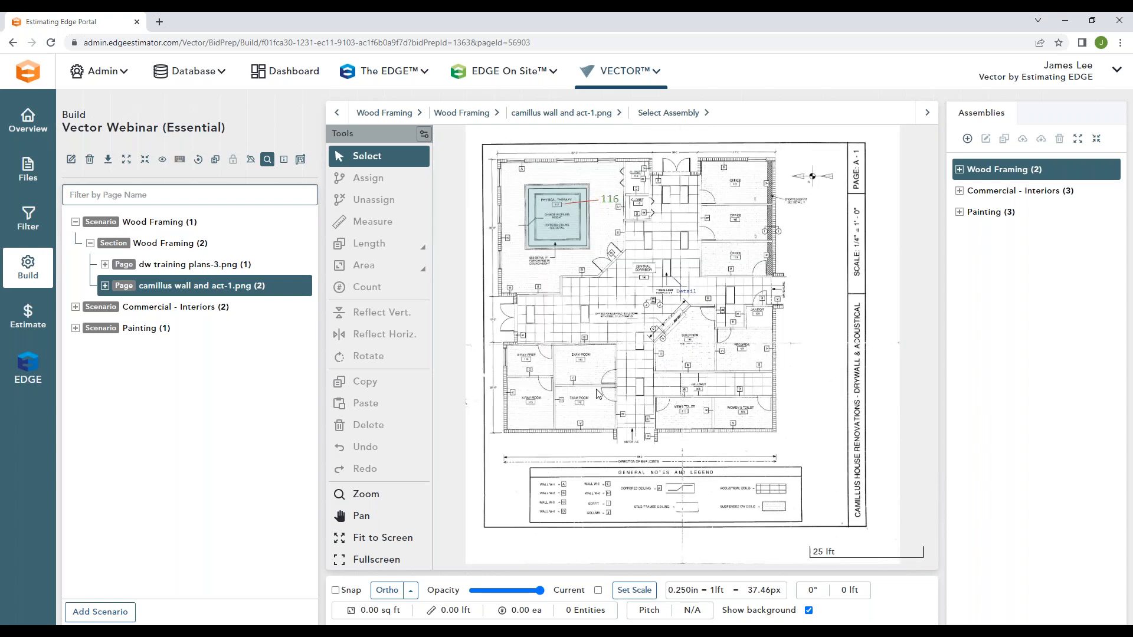
pyautogui.click(636, 590)
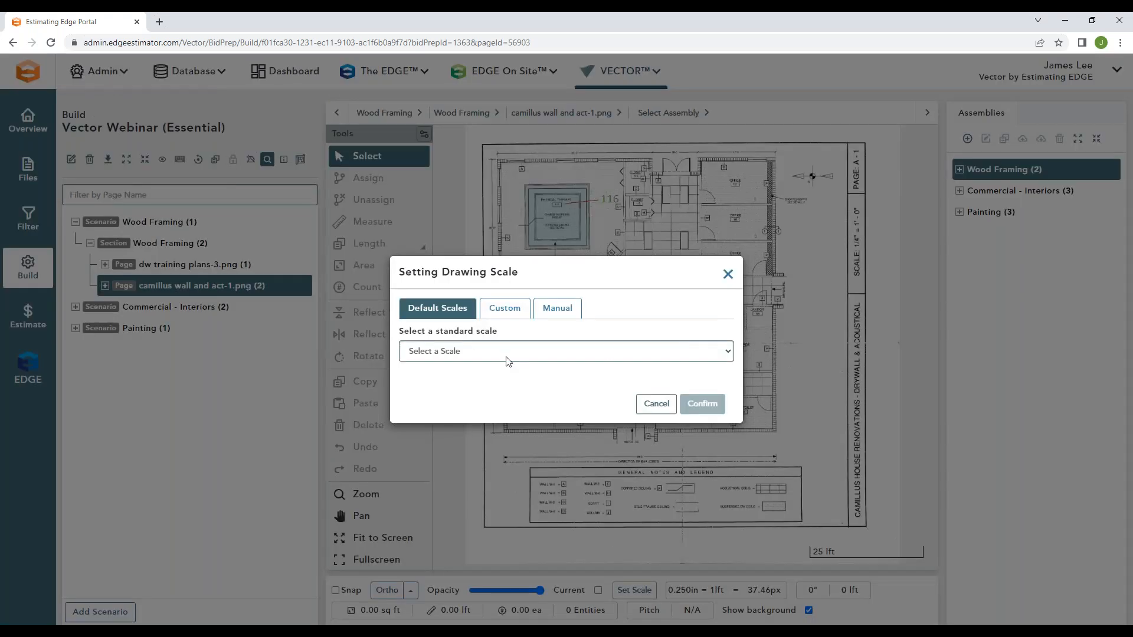
pyautogui.click(490, 351)
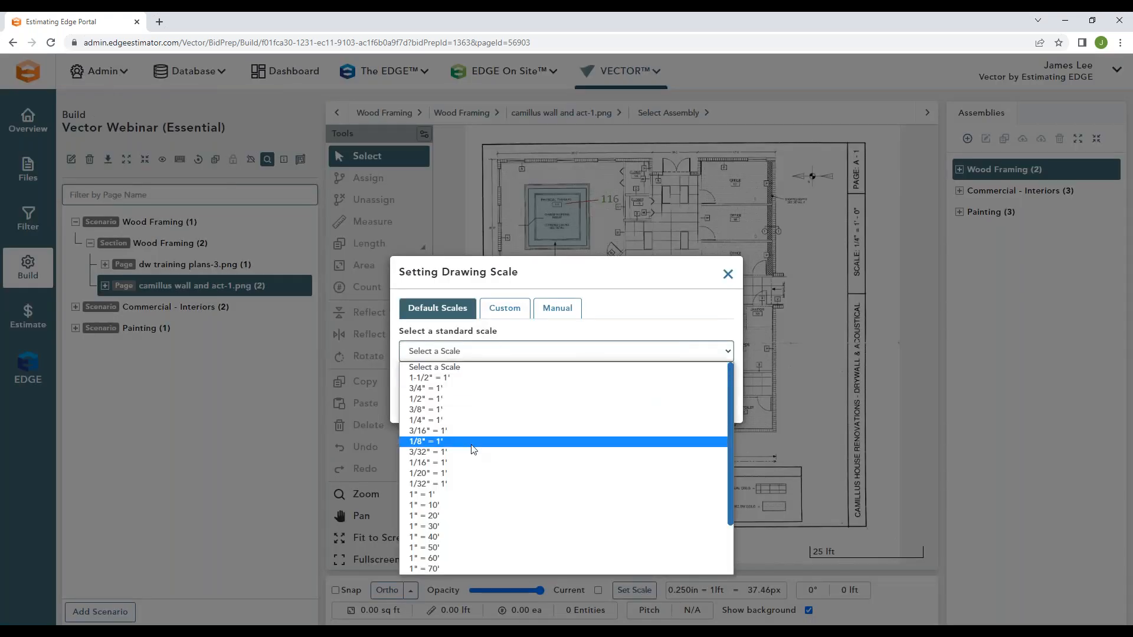
pyautogui.scroll(-2, 472, 452)
pyautogui.scroll(2, 469, 504)
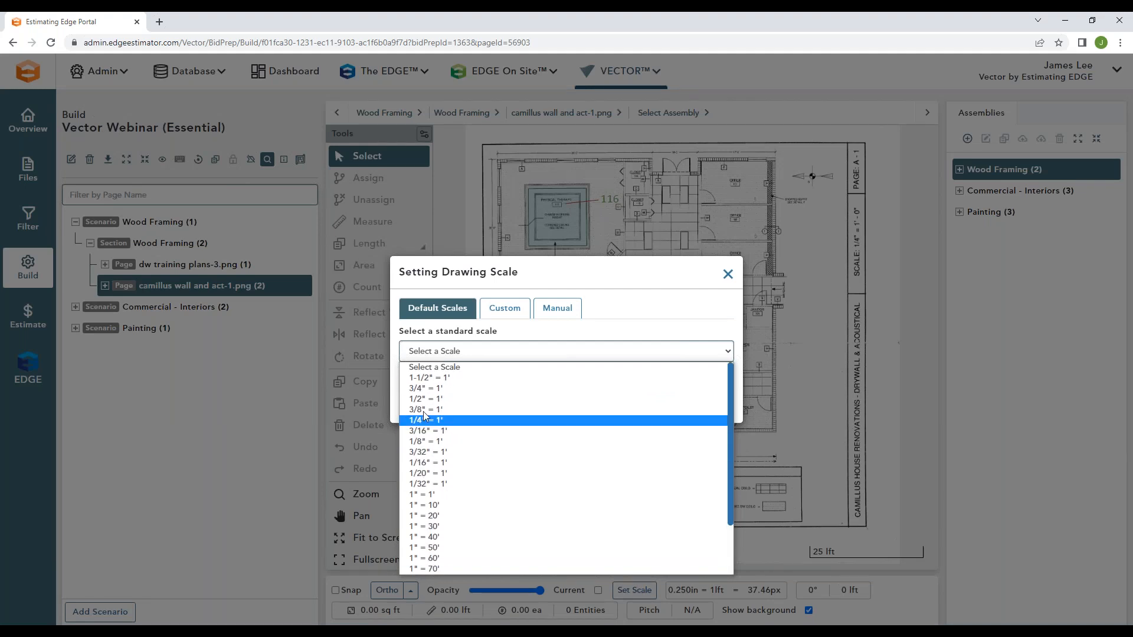
pyautogui.click(508, 338)
pyautogui.click(505, 307)
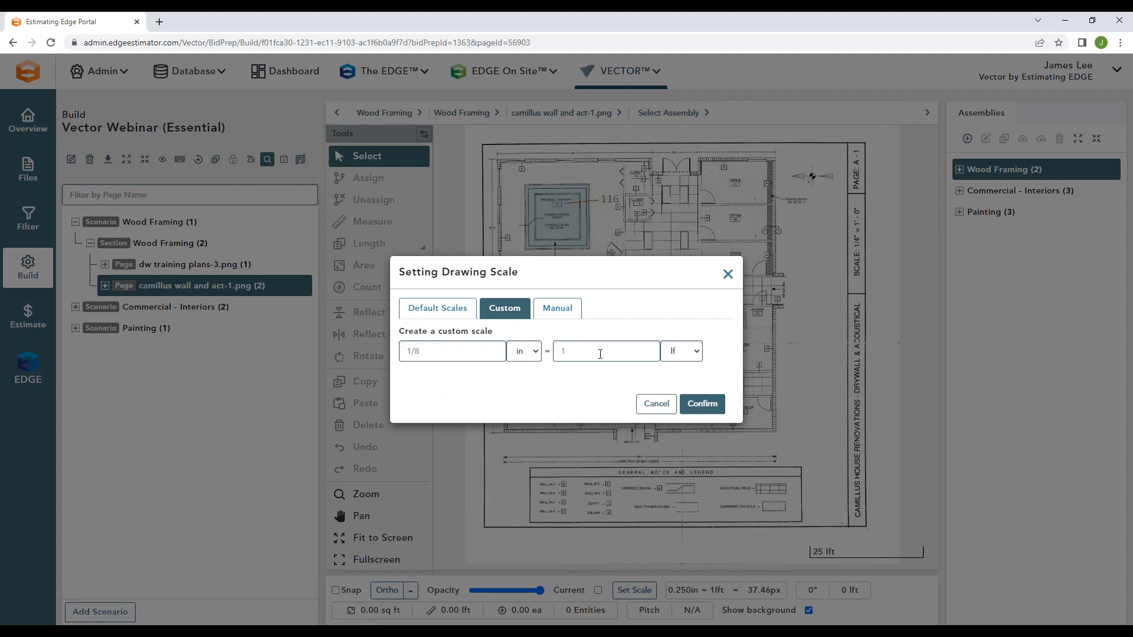
pyautogui.click(557, 308)
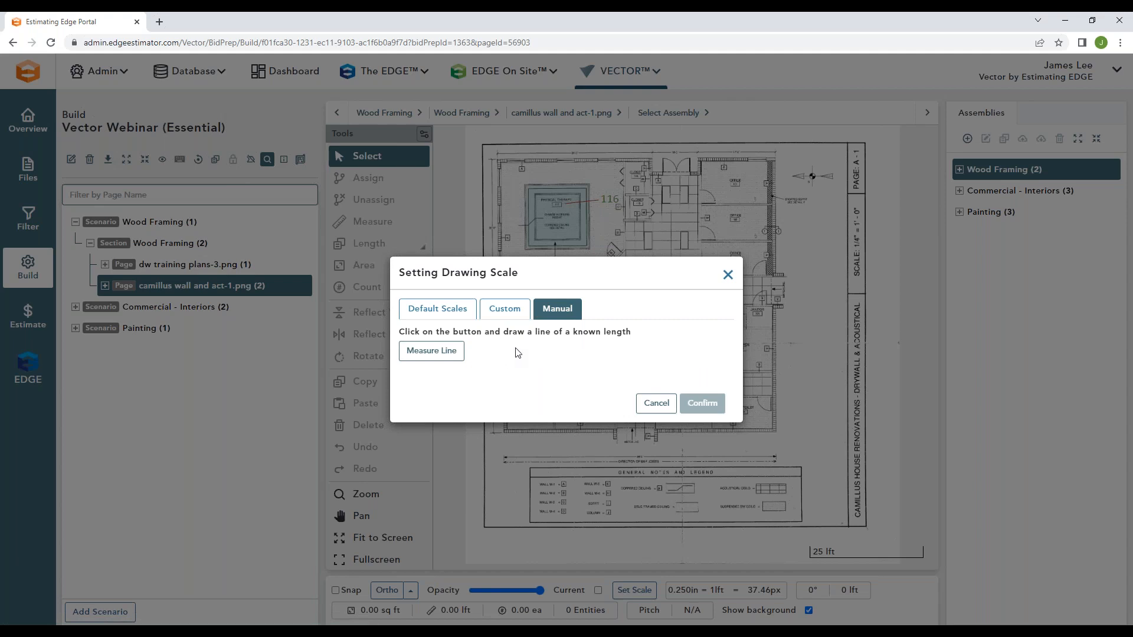
# Step: Set the drawing scale manually by measuring the 34'-0" dimension line above the Physical Therapy room as 34 feet
pyautogui.click(450, 350)
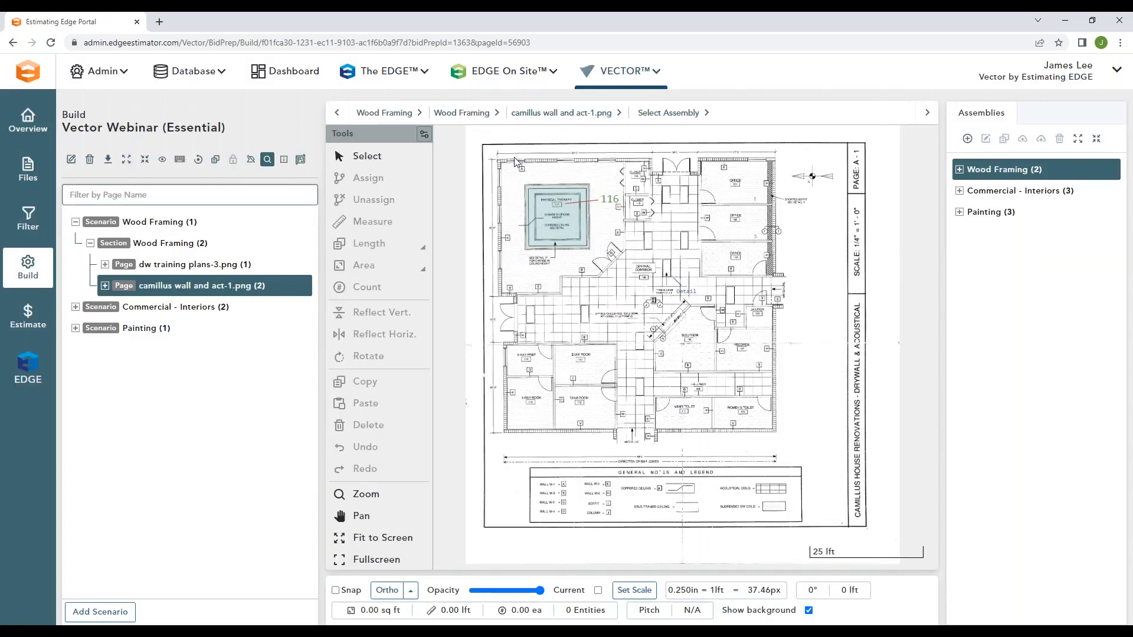
pyautogui.scroll(3, 515, 163)
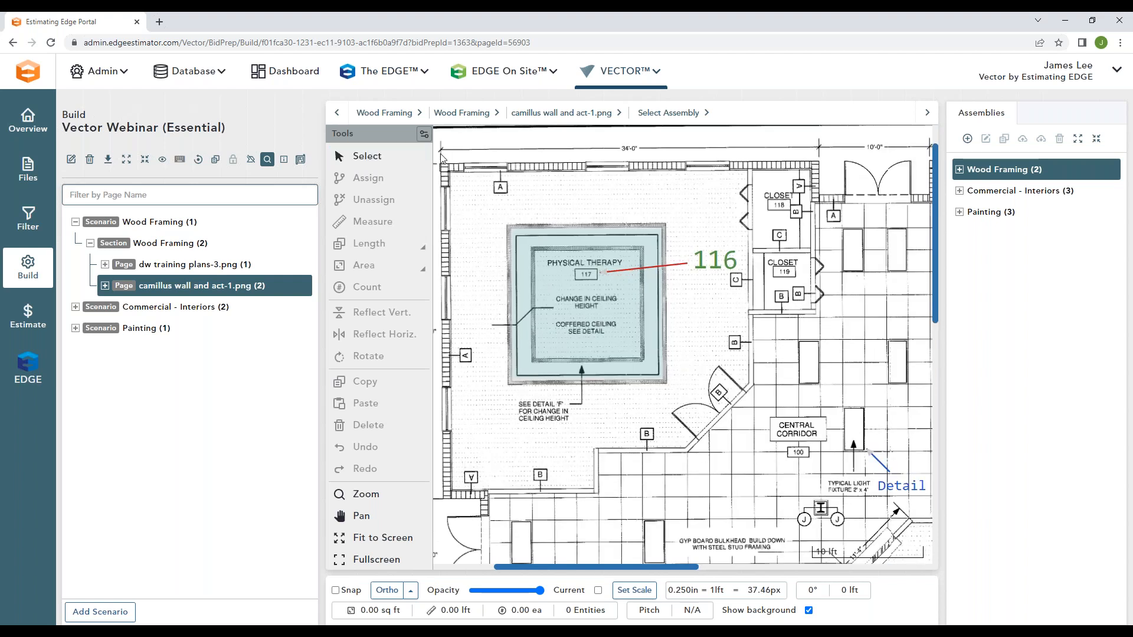
pyautogui.click(440, 151)
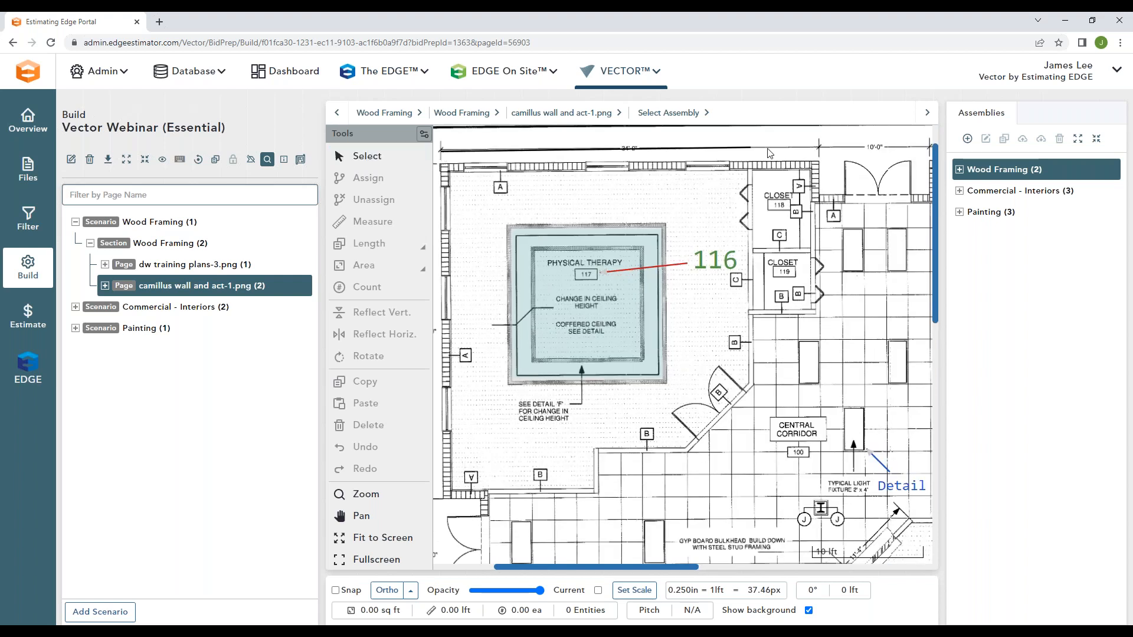
pyautogui.click(819, 151)
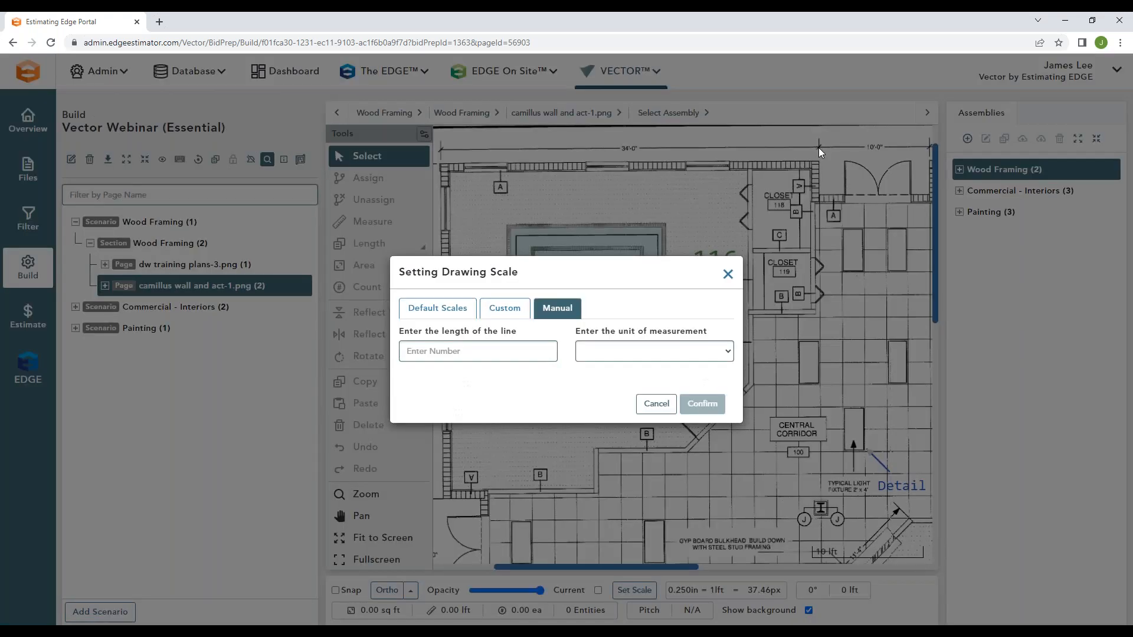
pyautogui.click(447, 353)
pyautogui.write('34')
pyautogui.click(591, 351)
pyautogui.click(590, 376)
pyautogui.click(715, 405)
pyautogui.moveTo(668, 590); pyautogui.dragTo(698, 595)
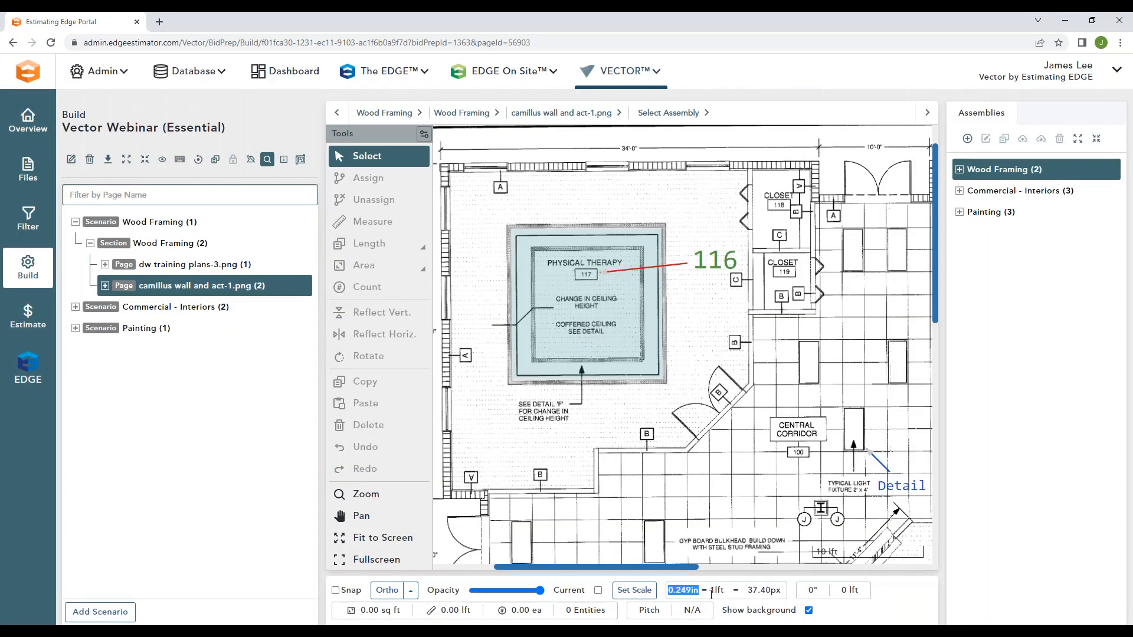
pyautogui.click(723, 589)
# Step: Expand the camillus wall and act-1.png page's assemblies and select the 2' X 6' Wood Stud Framed Ceiling assembly
pyautogui.scroll(-2, 681, 464)
pyautogui.scroll(-1, 725, 423)
pyautogui.scroll(-1, 720, 409)
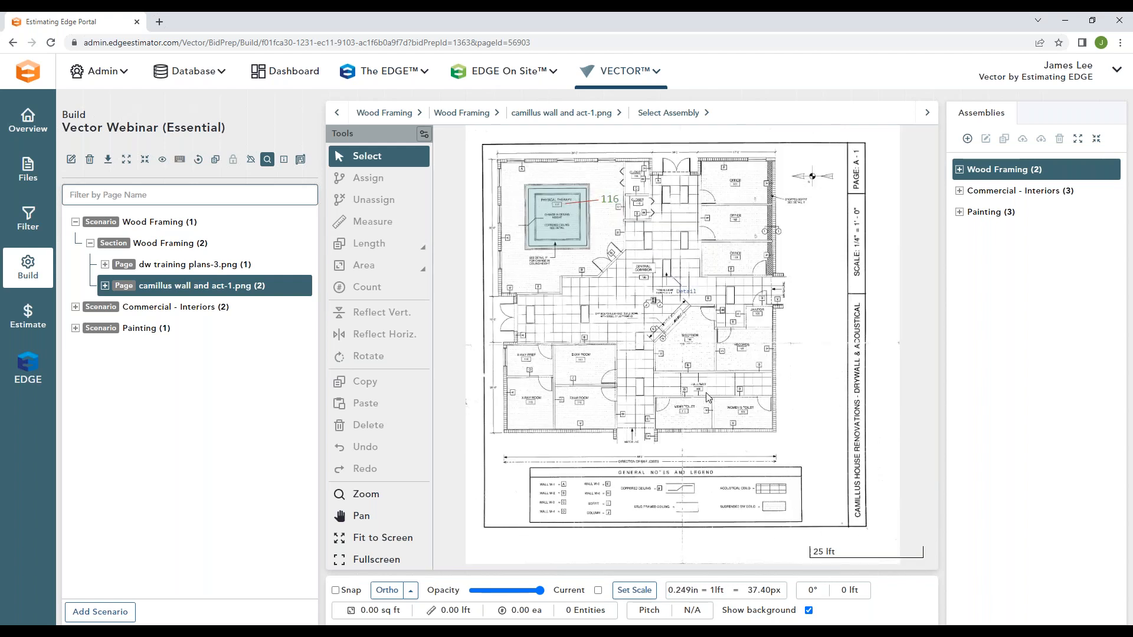
pyautogui.click(116, 287)
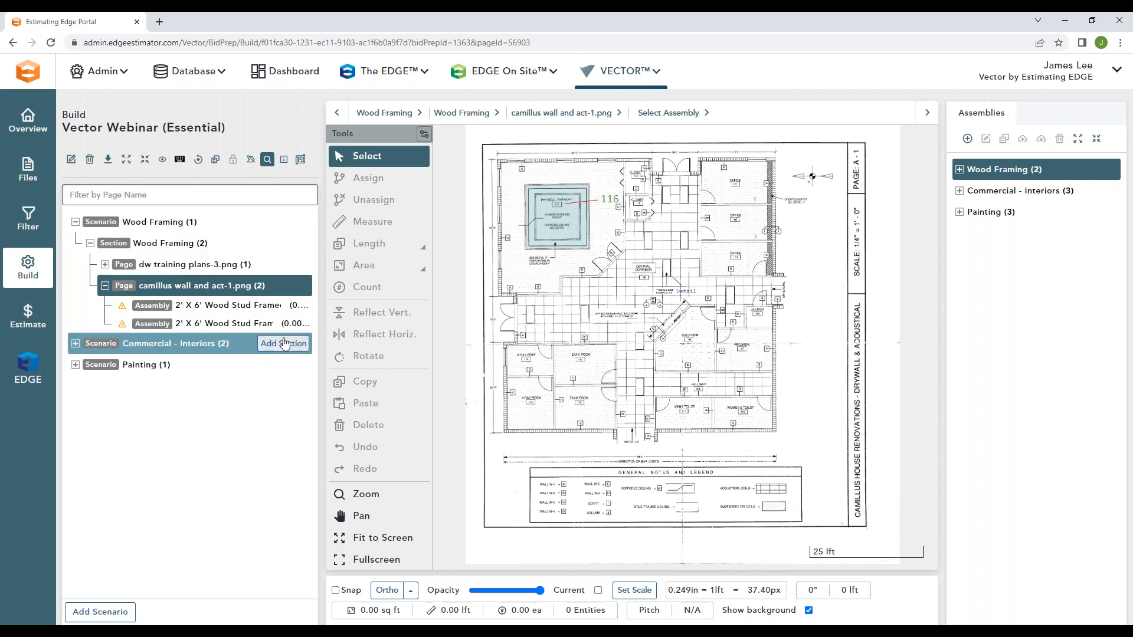
pyautogui.click(233, 324)
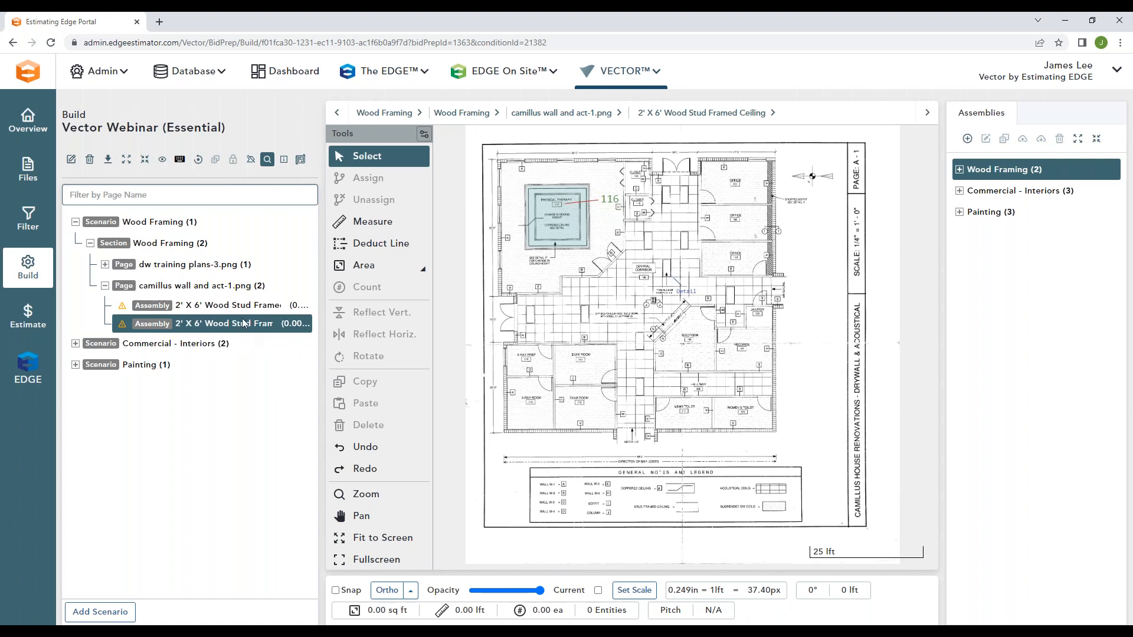
# Step: Trace the Physical Therapy room's ceiling as a polygon area of about 718 sq ft, using Ortho for the straight walls
pyautogui.click(423, 270)
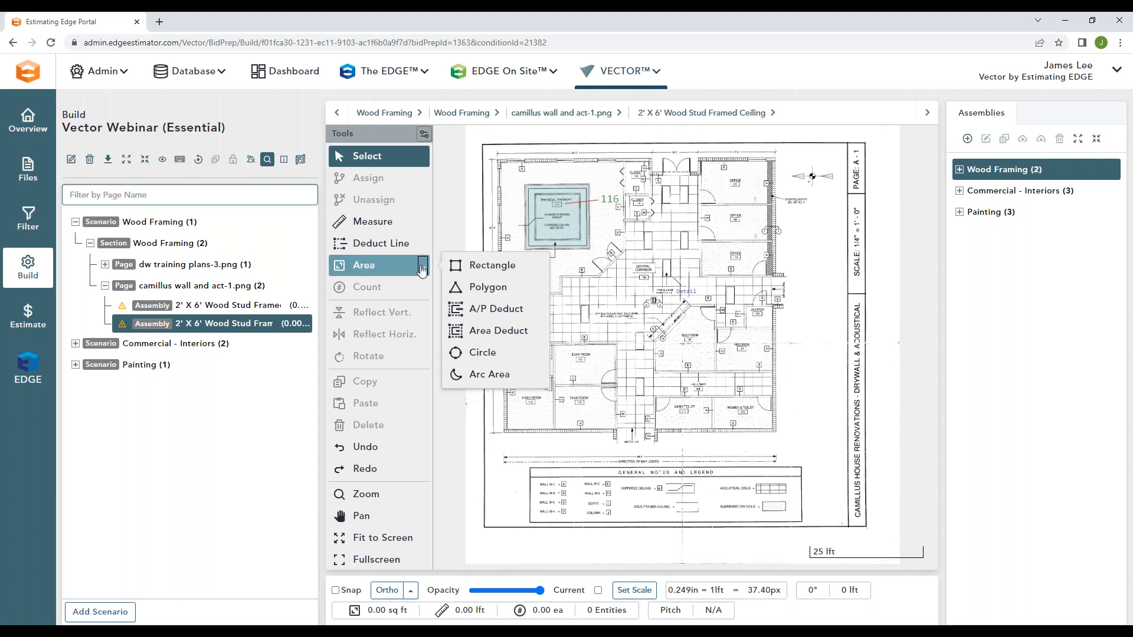
pyautogui.click(488, 286)
pyautogui.scroll(2, 565, 193)
pyautogui.scroll(3, 564, 193)
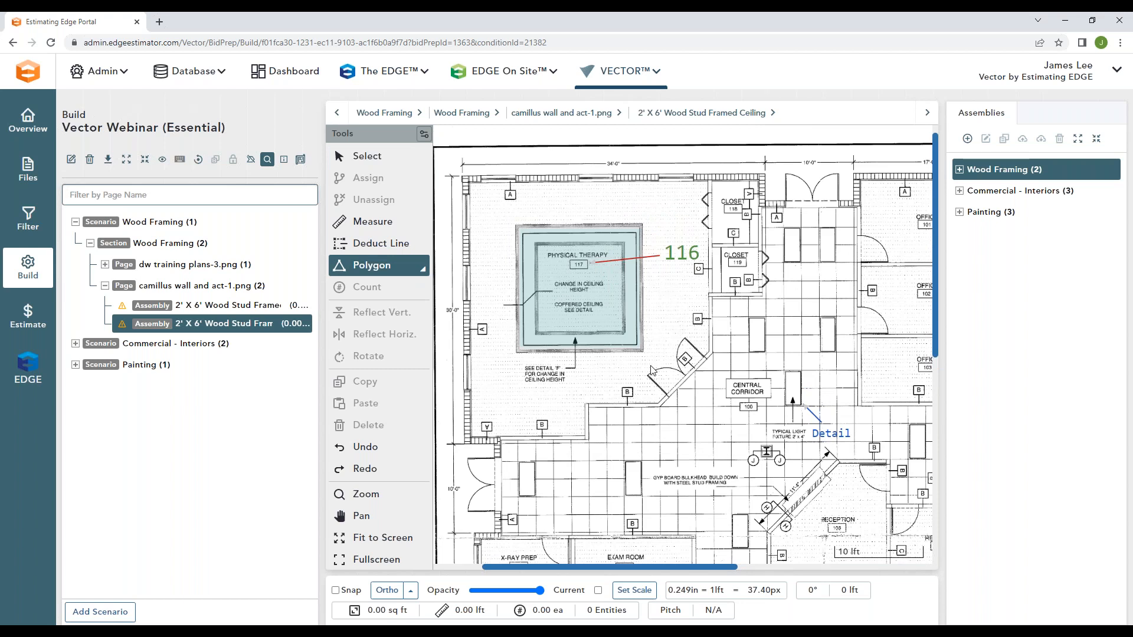
pyautogui.click(387, 590)
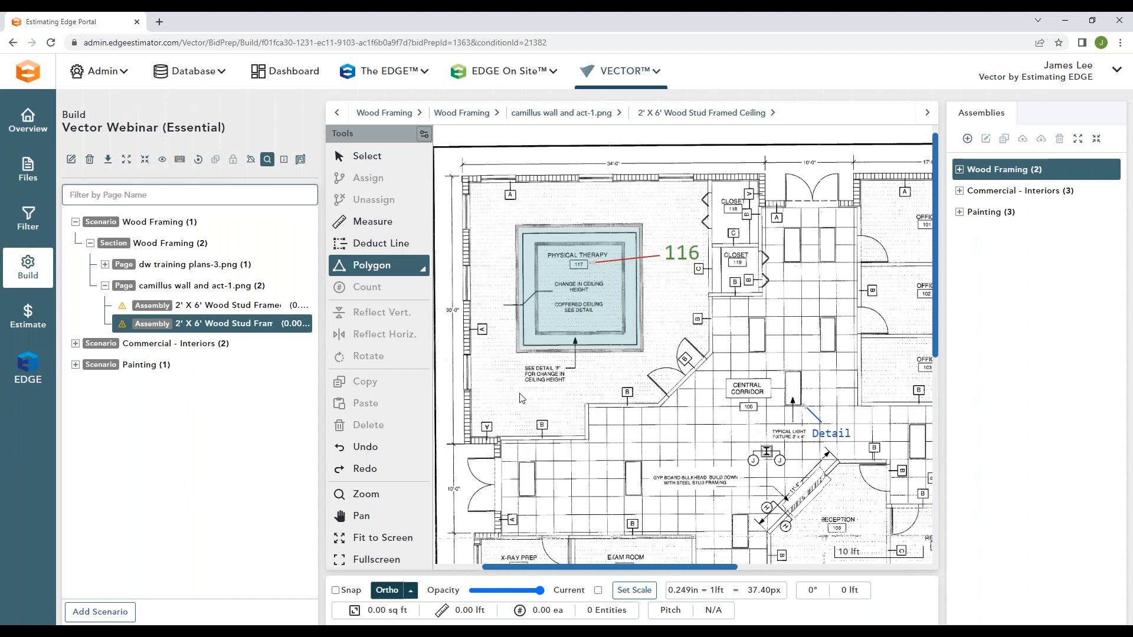
pyautogui.click(470, 187)
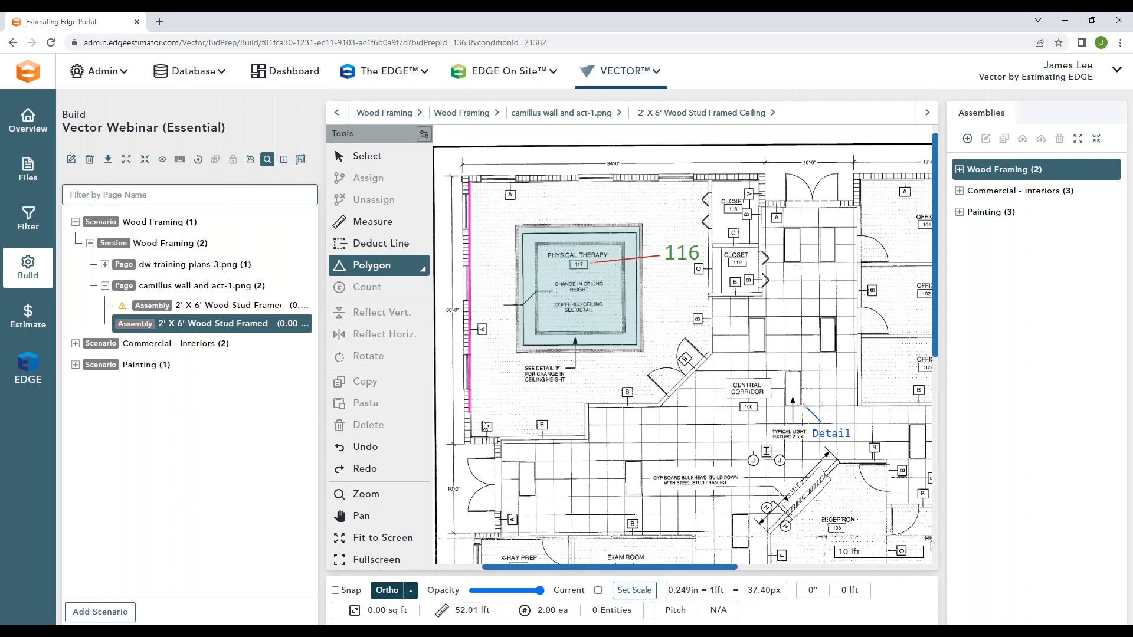
pyautogui.click(482, 439)
pyautogui.click(587, 438)
pyautogui.click(587, 404)
pyautogui.click(659, 405)
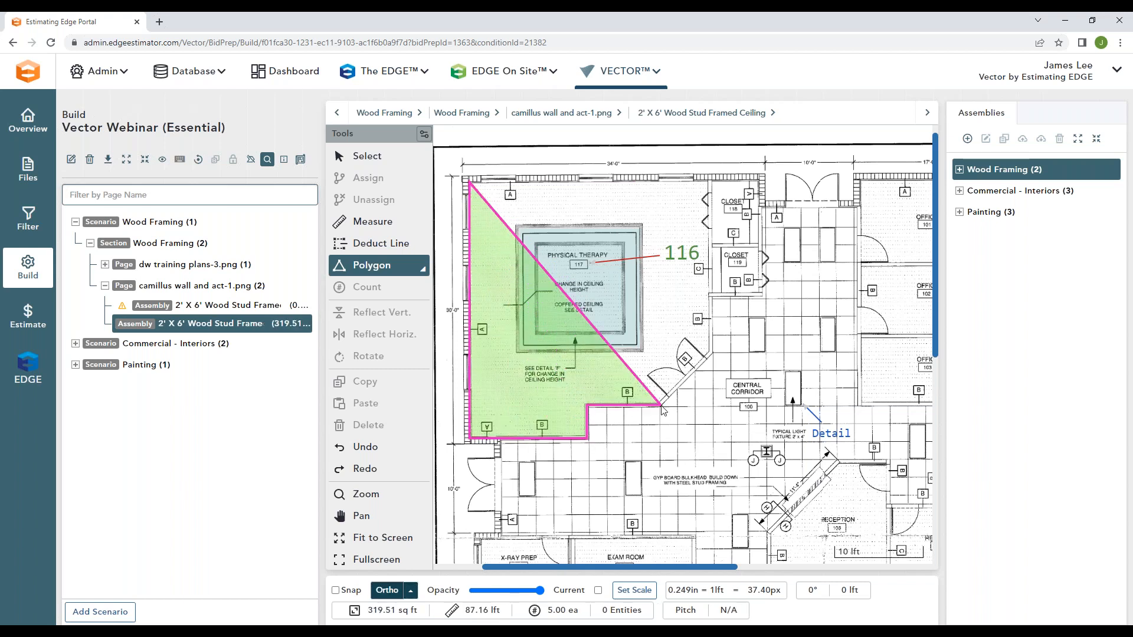
pyautogui.click(711, 353)
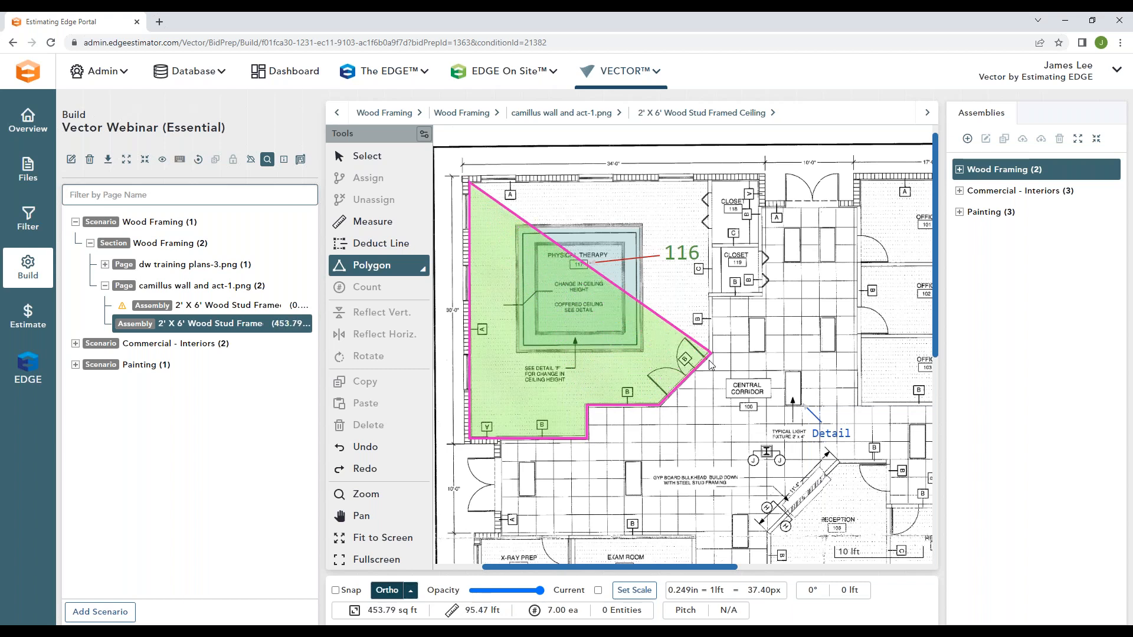
pyautogui.click(712, 183)
pyautogui.rightClick(721, 189)
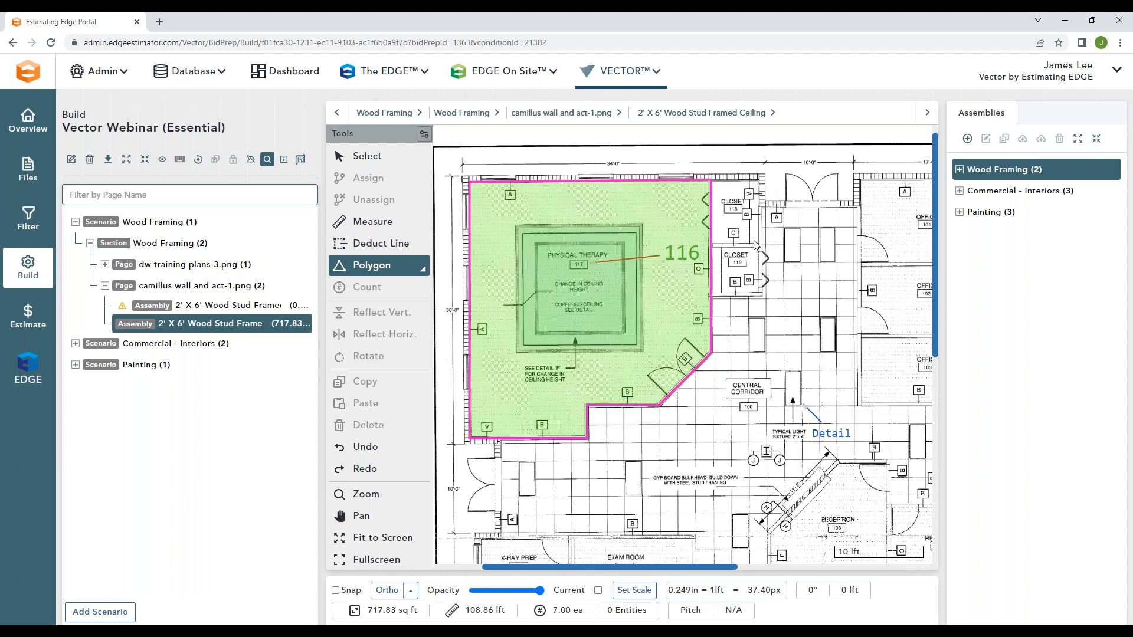
# Step: Trace the Physical Therapy room's perimeter, about 109 lft, as a continuous line for the 2' X 6' Wood Stud Framed Interior Wall assembly, with Snap and Ortho on
pyautogui.click(228, 306)
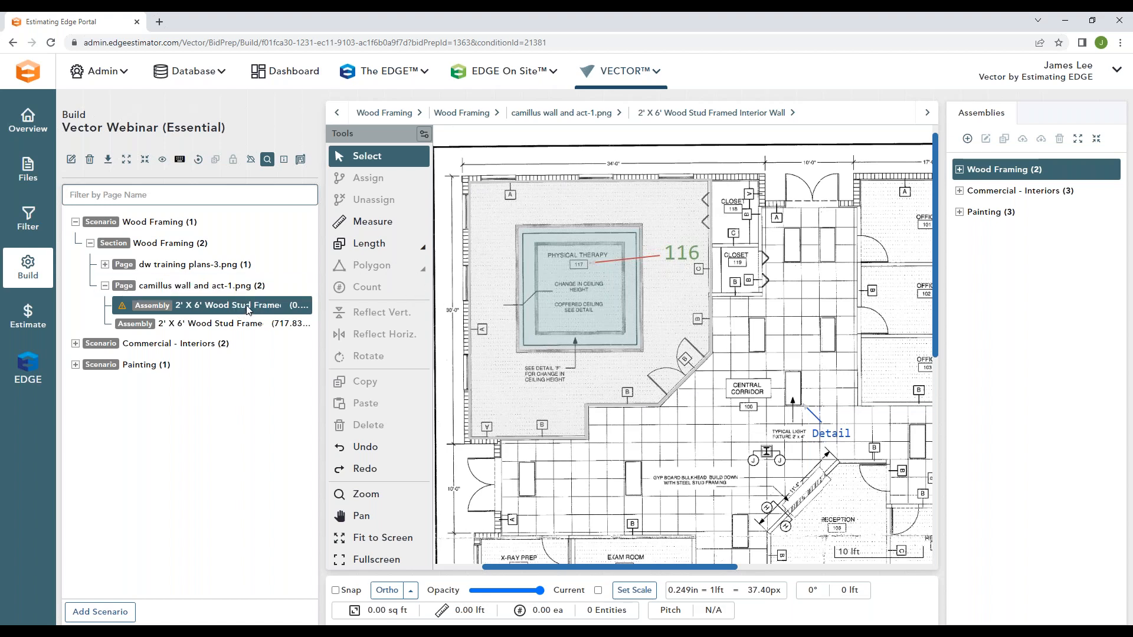
pyautogui.click(422, 247)
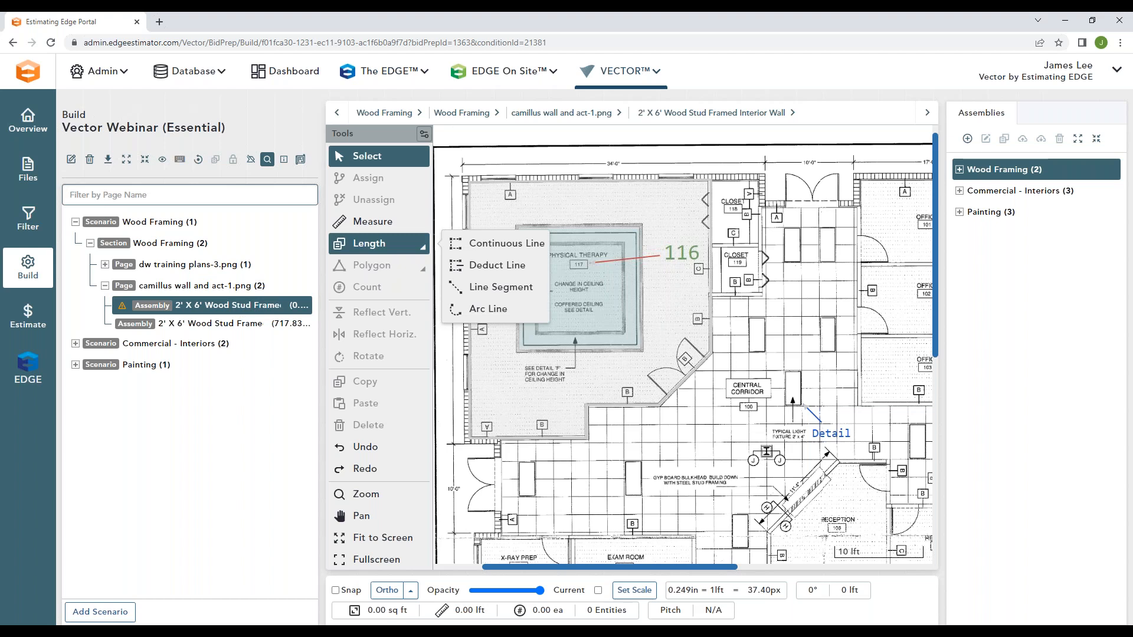
pyautogui.click(509, 244)
pyautogui.click(387, 590)
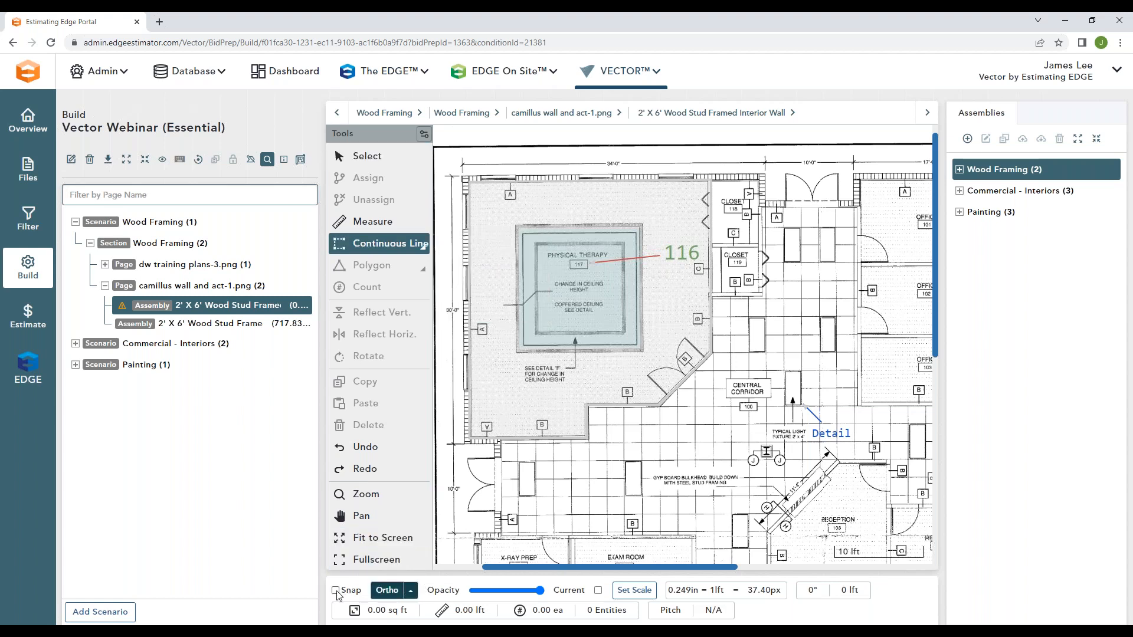
pyautogui.click(471, 187)
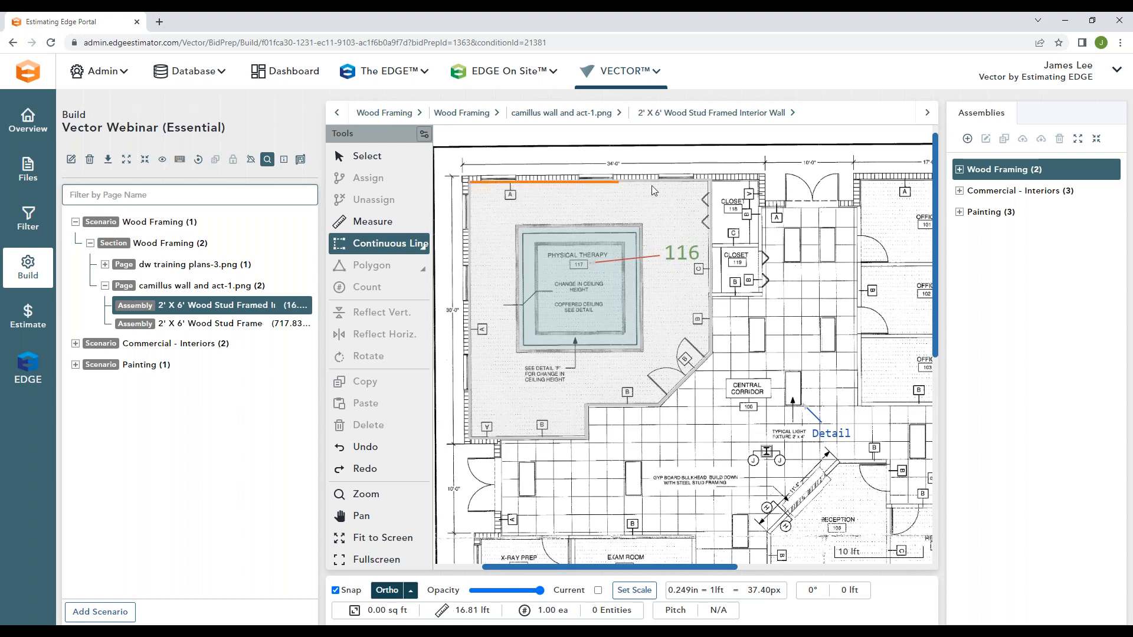
pyautogui.click(710, 187)
pyautogui.click(710, 354)
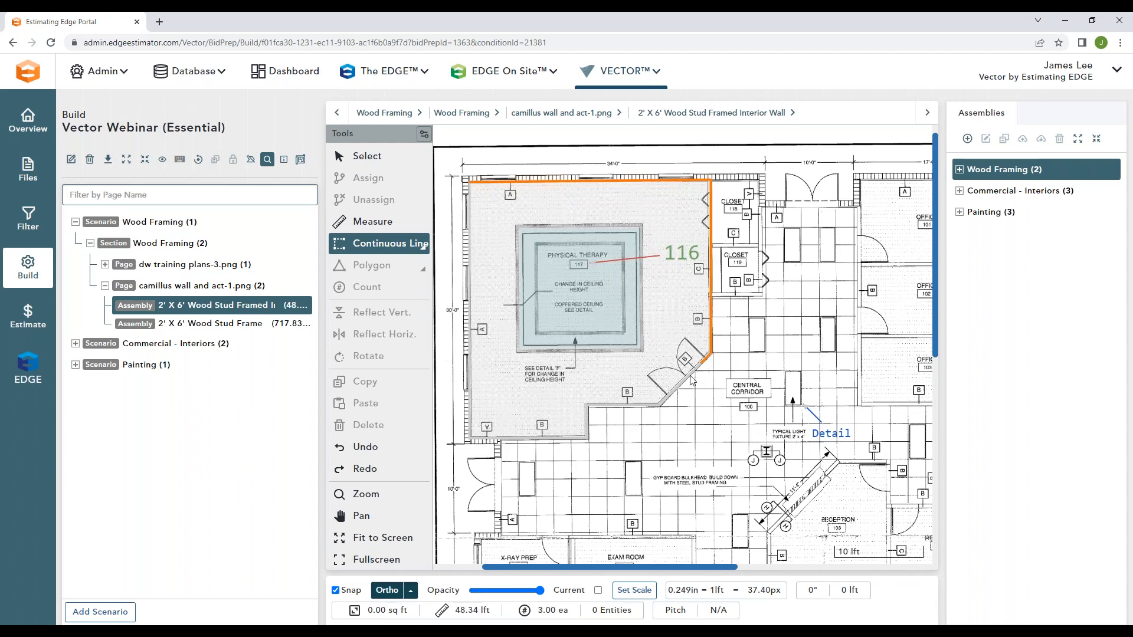
pyautogui.click(659, 405)
pyautogui.click(588, 405)
pyautogui.click(587, 438)
pyautogui.click(475, 440)
pyautogui.click(486, 321)
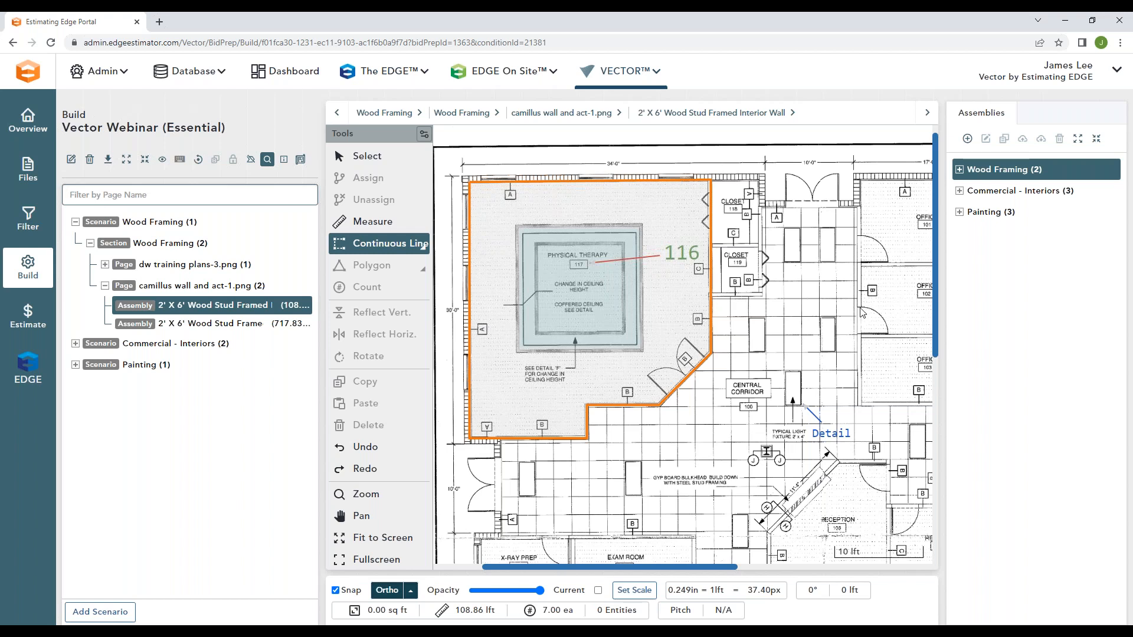
# Step: Deduct the square coffered ceiling in the Physical Therapy room from the 2' X 6' Wood Stud Framed Ceiling area using Area Deduct
pyautogui.click(239, 328)
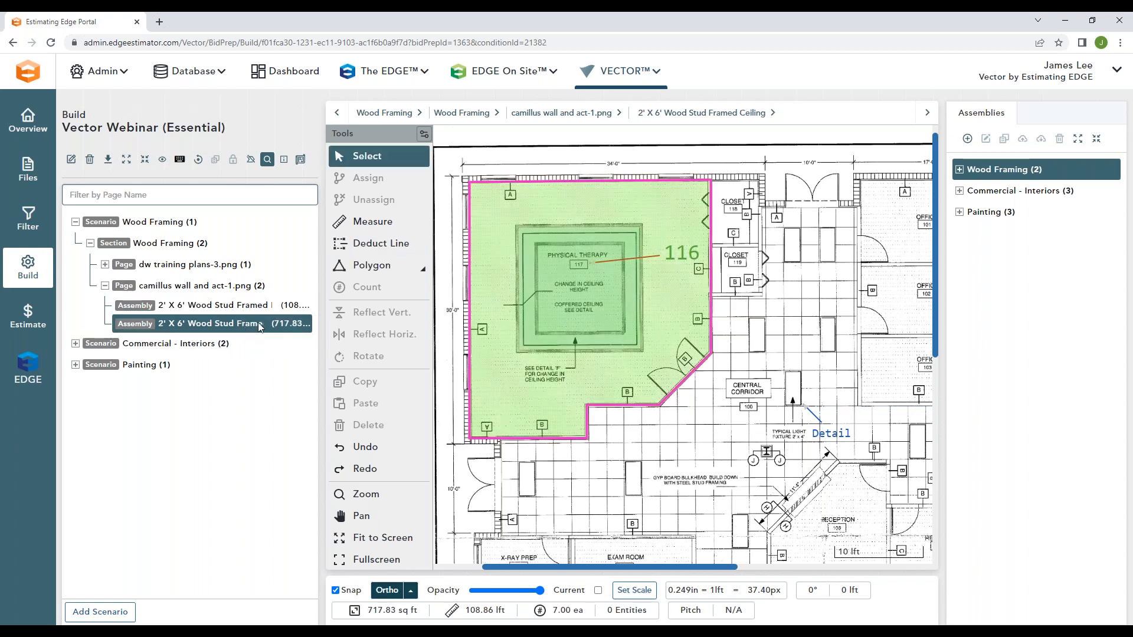
pyautogui.click(422, 269)
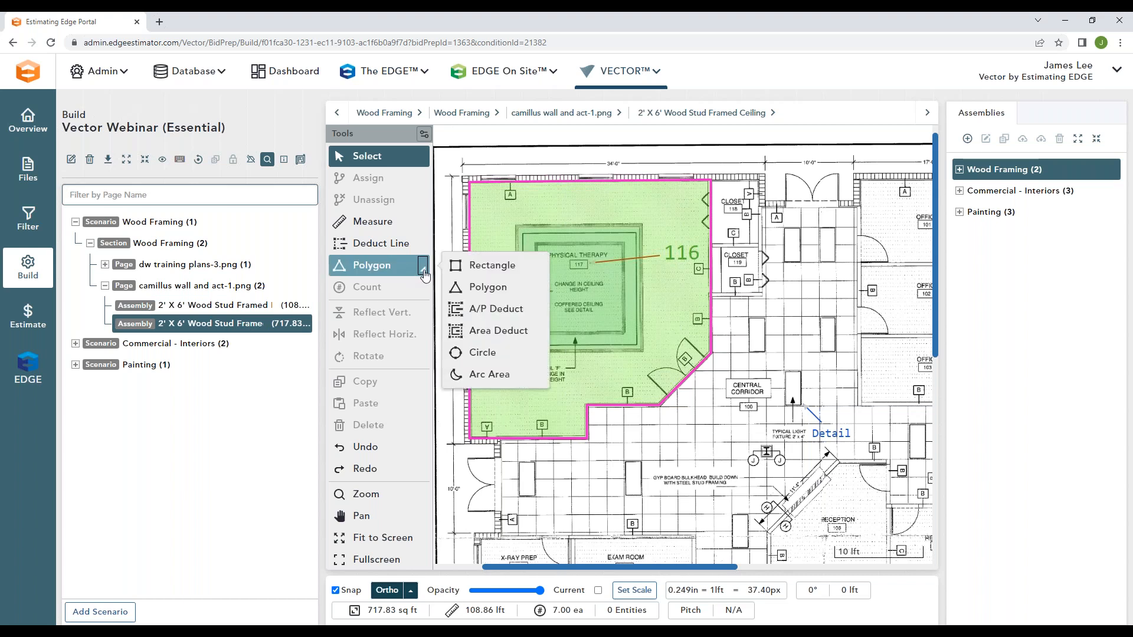
pyautogui.click(495, 327)
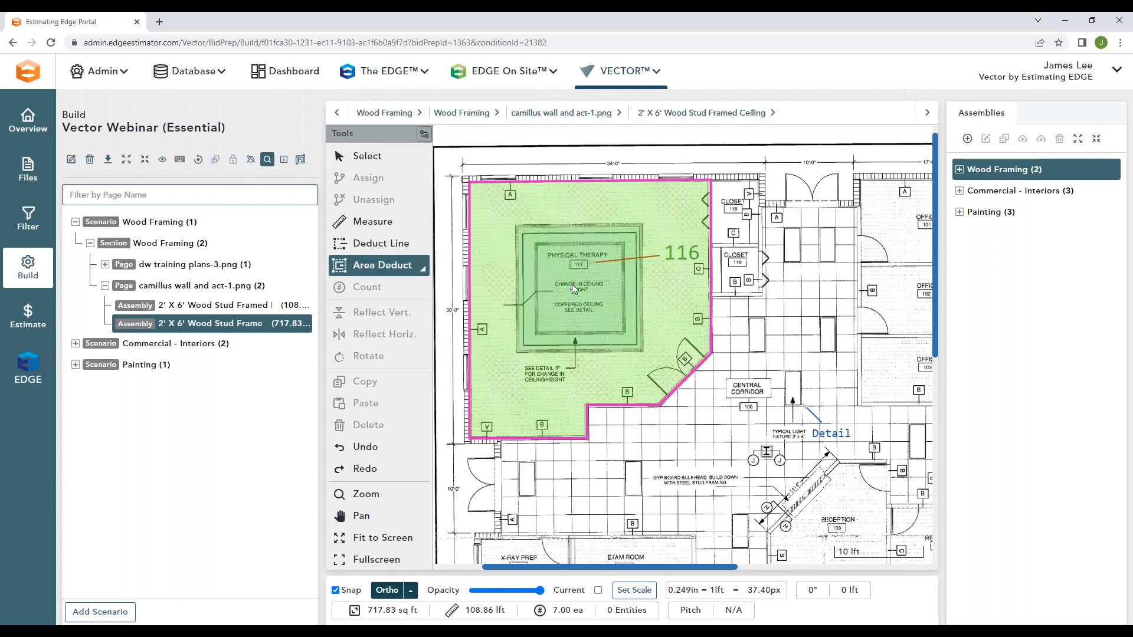
pyautogui.click(515, 224)
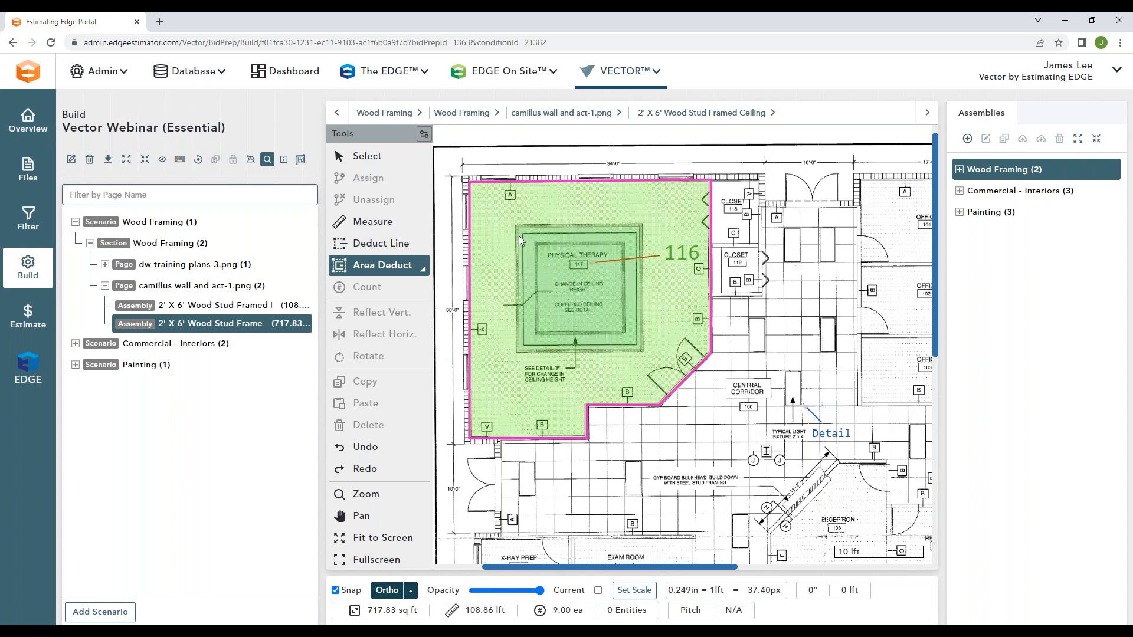
pyautogui.click(516, 355)
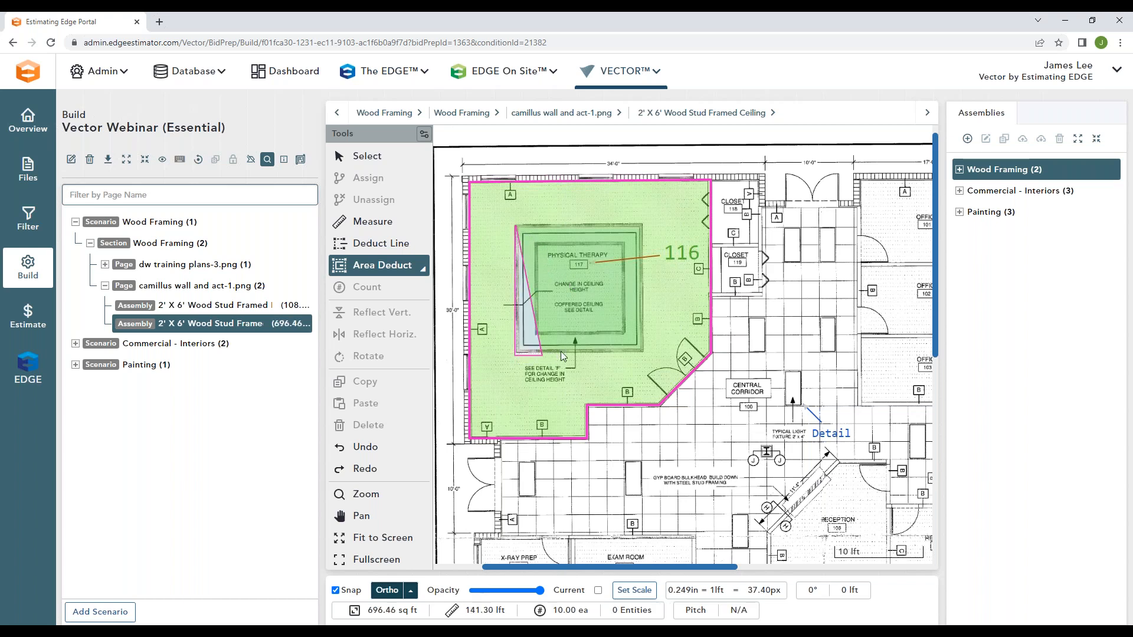
pyautogui.click(644, 352)
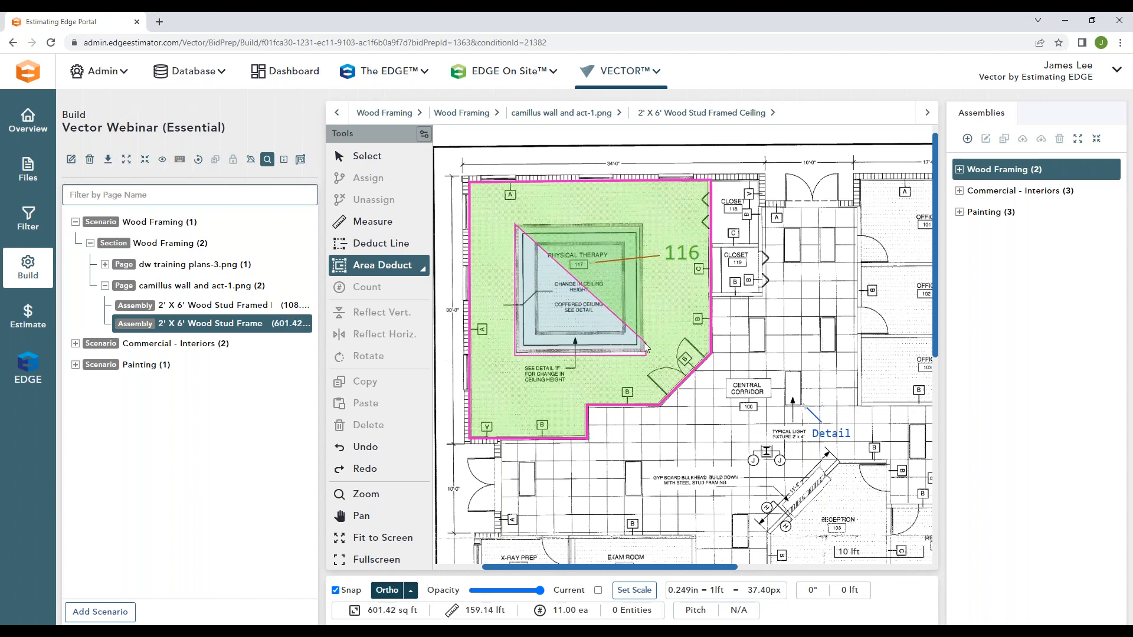
pyautogui.click(644, 225)
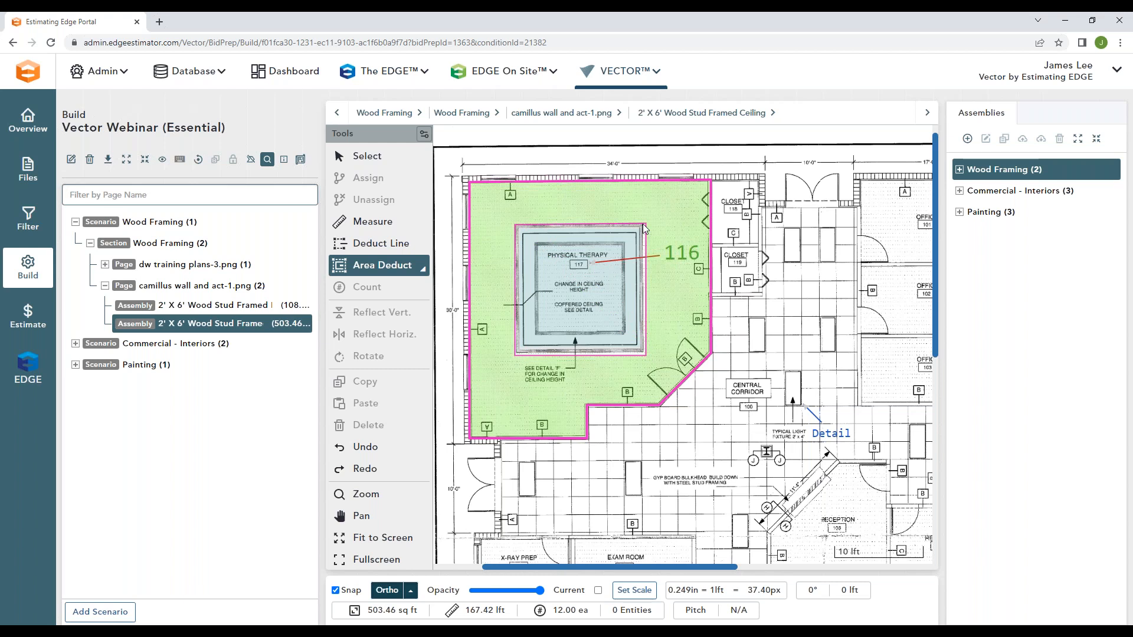
pyautogui.press('Escape')
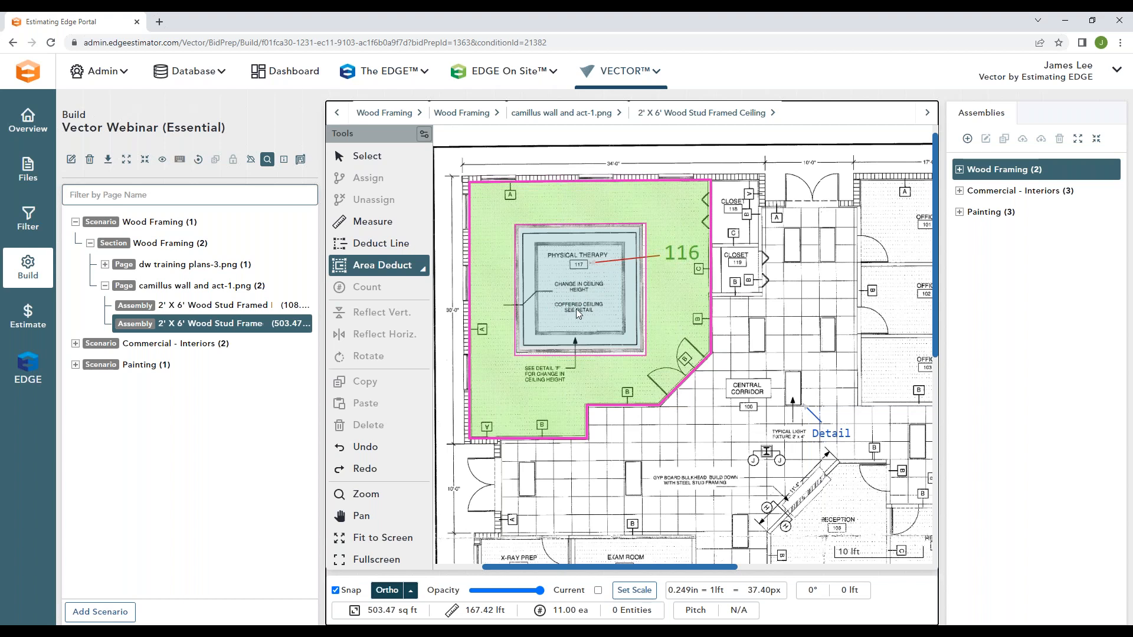
# Step: Open the dw training plans-3.png page and select its 2' X 6' Wood Stud Framed Interior Wall assembly
pyautogui.moveTo(177, 272)
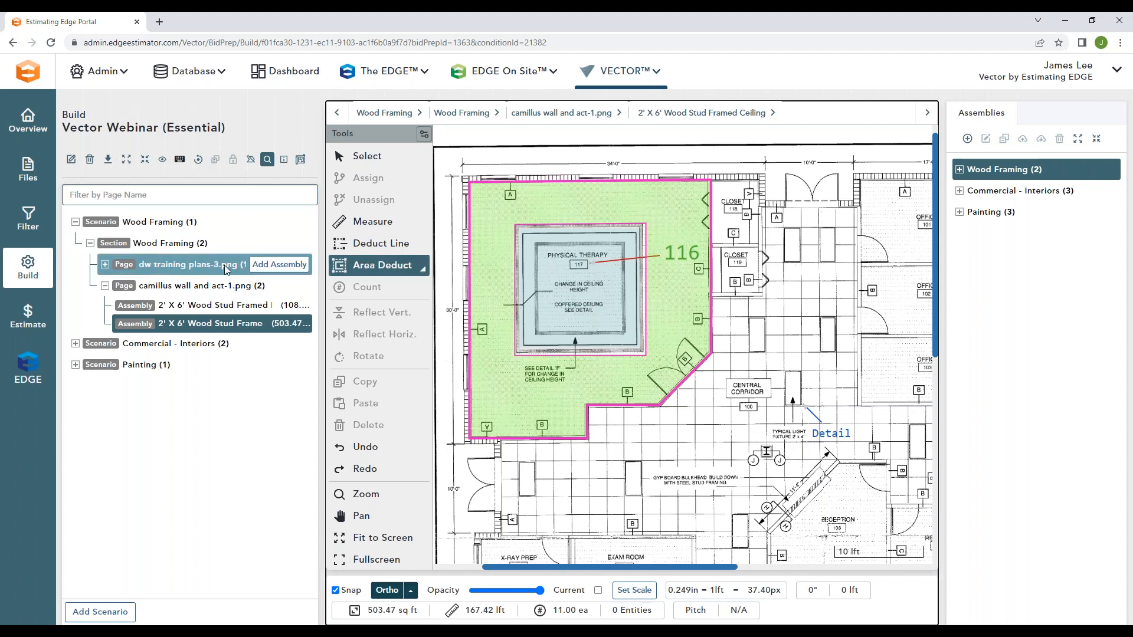
pyautogui.click(185, 266)
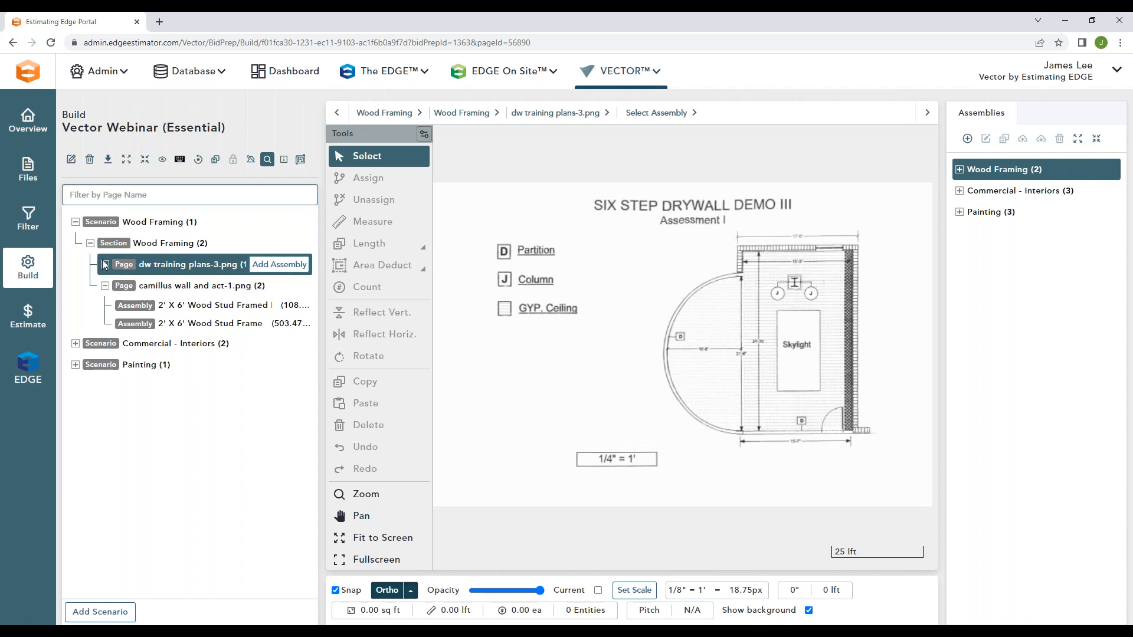
pyautogui.click(278, 265)
pyautogui.click(199, 283)
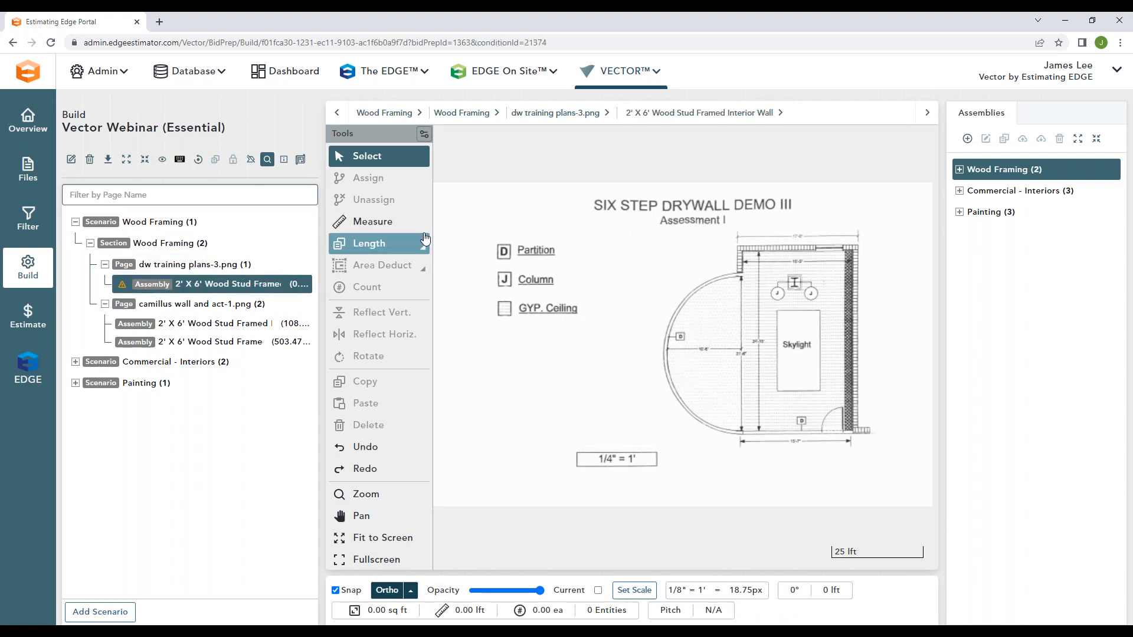
# Step: Trace the straight walls of the dw training plans-3.png room as a continuous line from its upper-left inner corner, with Snap and Ortho off
pyautogui.scroll(5, 788, 360)
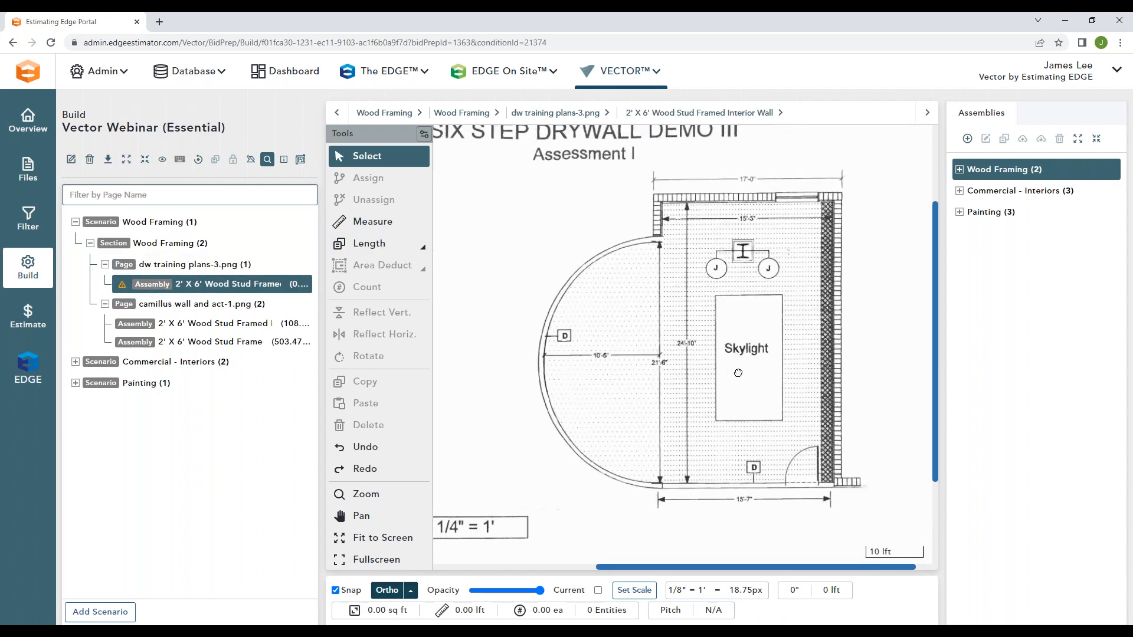
pyautogui.click(423, 247)
pyautogui.click(484, 247)
pyautogui.click(387, 590)
pyautogui.click(336, 590)
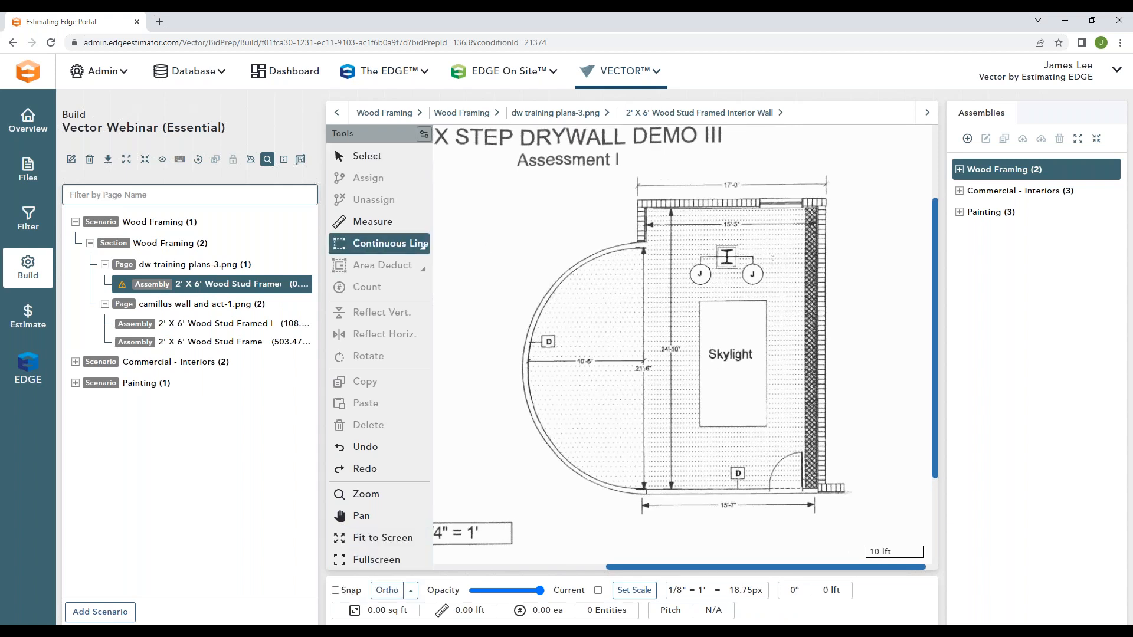
pyautogui.click(650, 213)
pyautogui.click(818, 208)
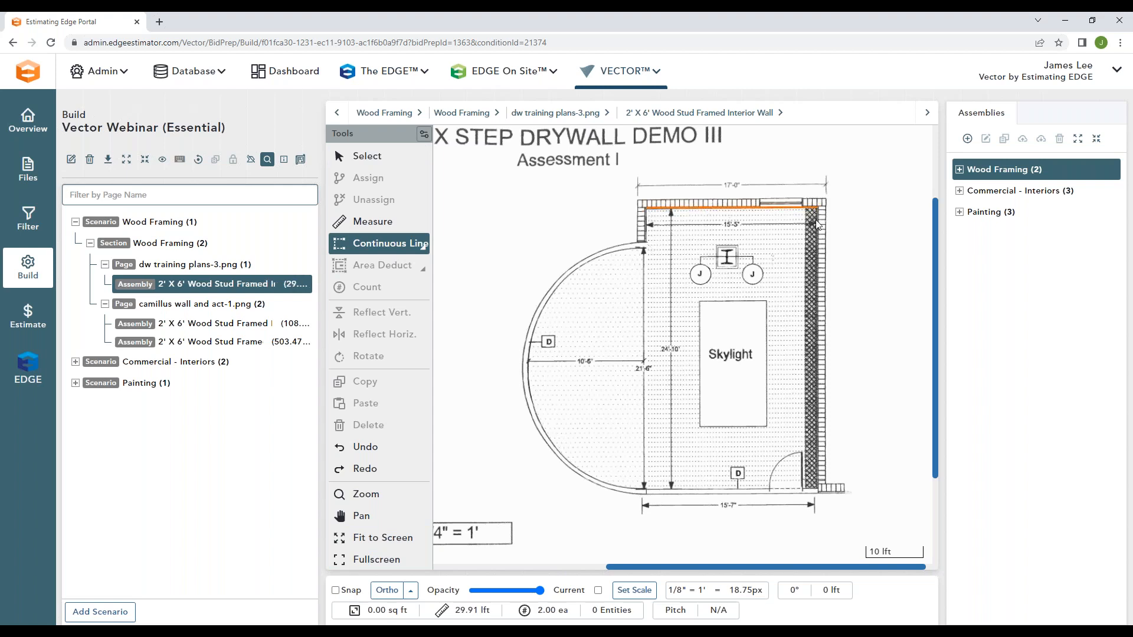
pyautogui.click(819, 491)
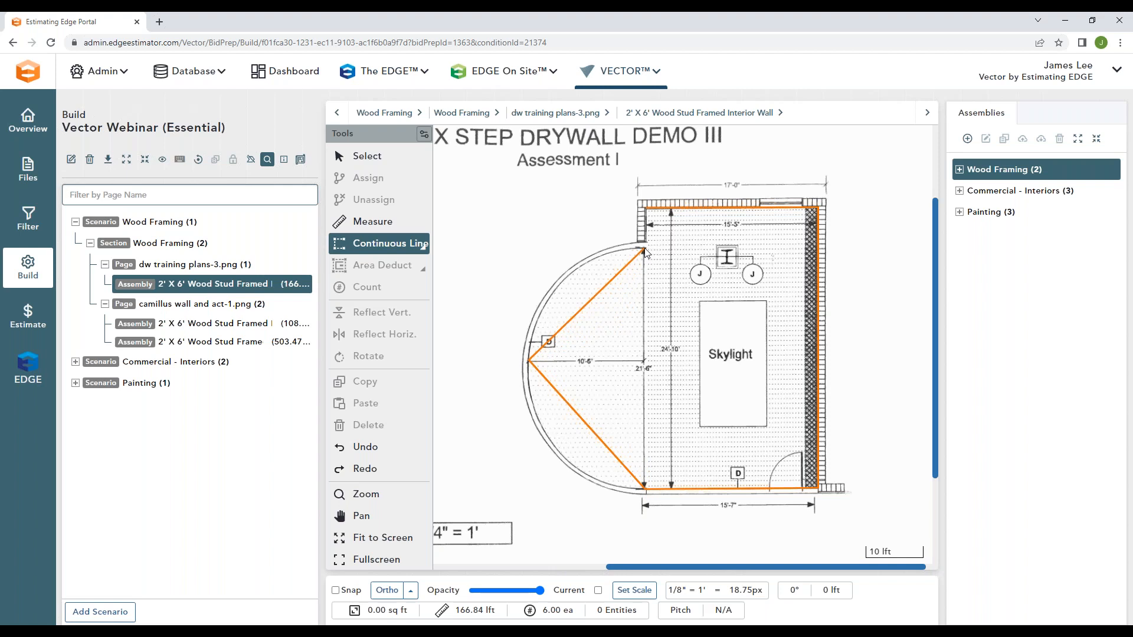
# Step: Curve the traced segments along the semicircular wall into an arc and close the perimeter at its starting corner, about 180 lft
pyautogui.hotkey('ctrl', 'k')
pyautogui.press('Escape')
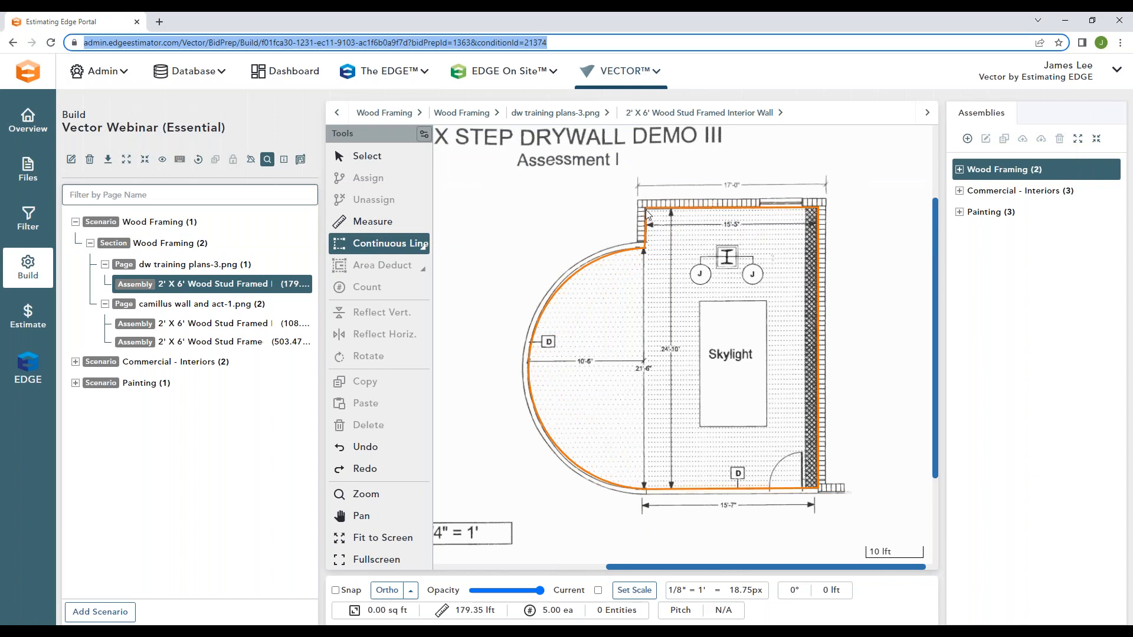
pyautogui.click(648, 214)
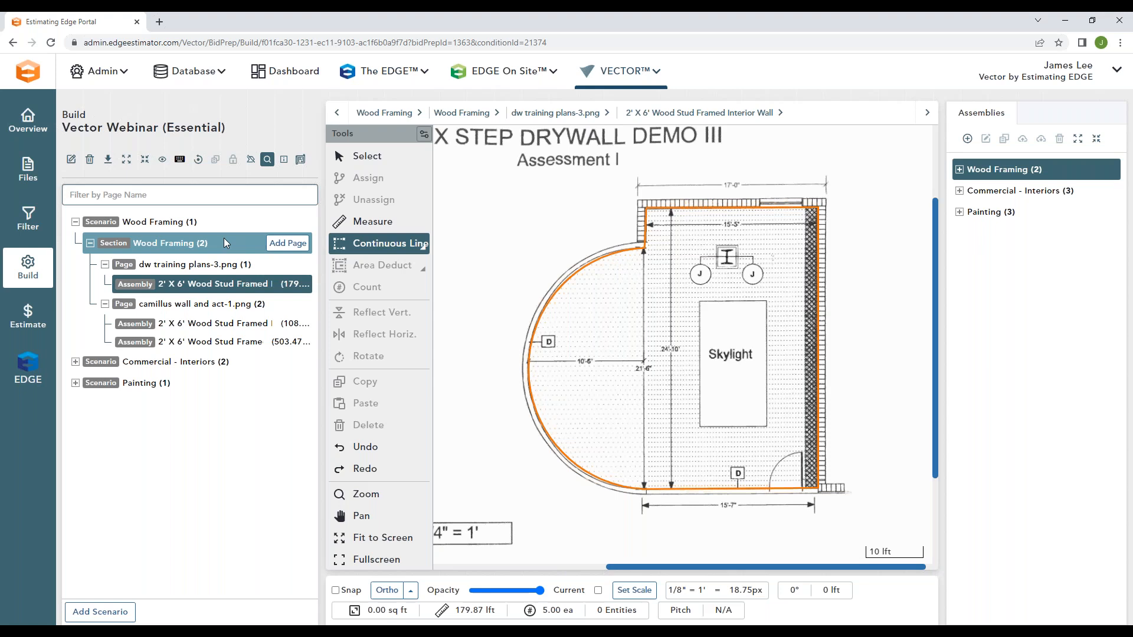
# Step: Open the 0060 A12.0 First Floor RCP.webp page in the Commercial - Interiors scenario's Ceilings section and select its 2' X 4' ACT Ceiling assembly
pyautogui.click(75, 222)
pyautogui.click(192, 245)
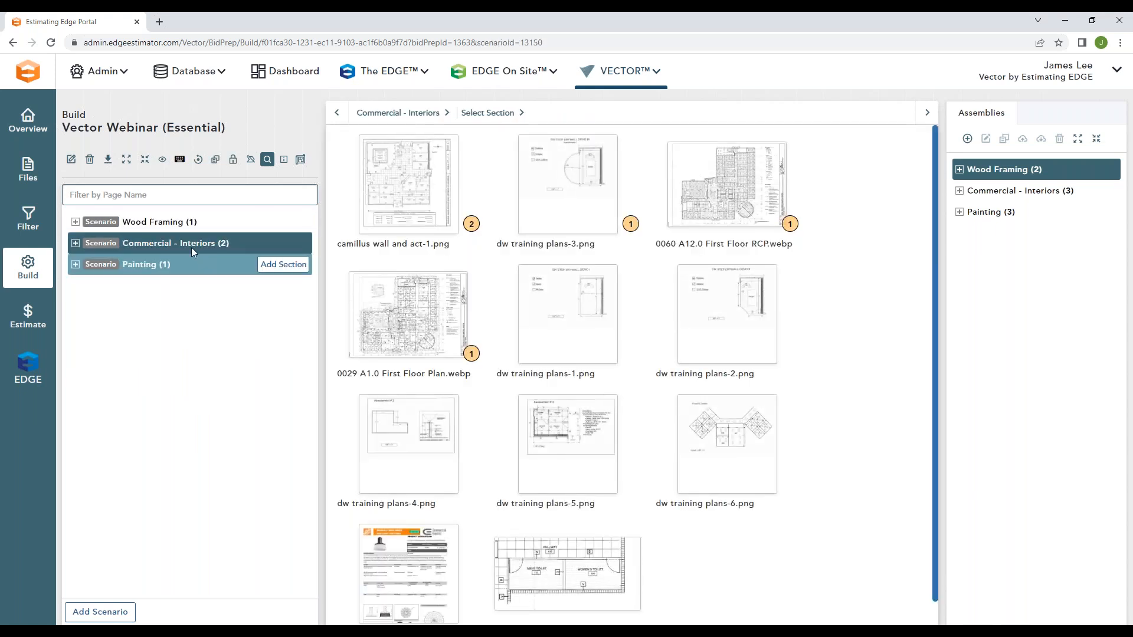
pyautogui.click(76, 242)
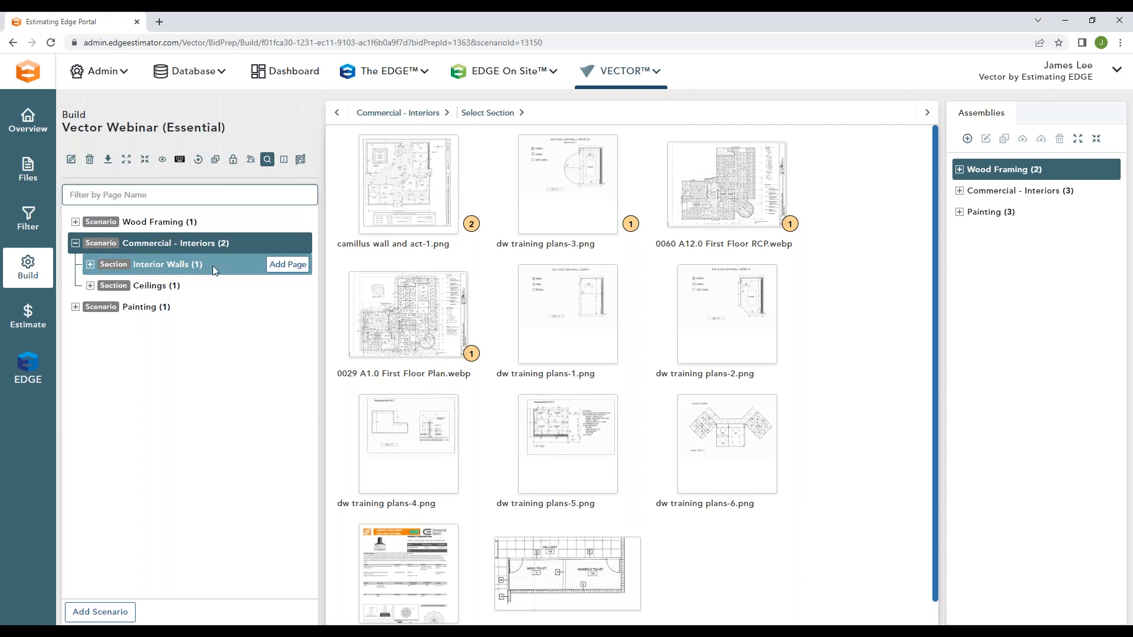
pyautogui.click(144, 286)
pyautogui.click(90, 285)
pyautogui.click(171, 306)
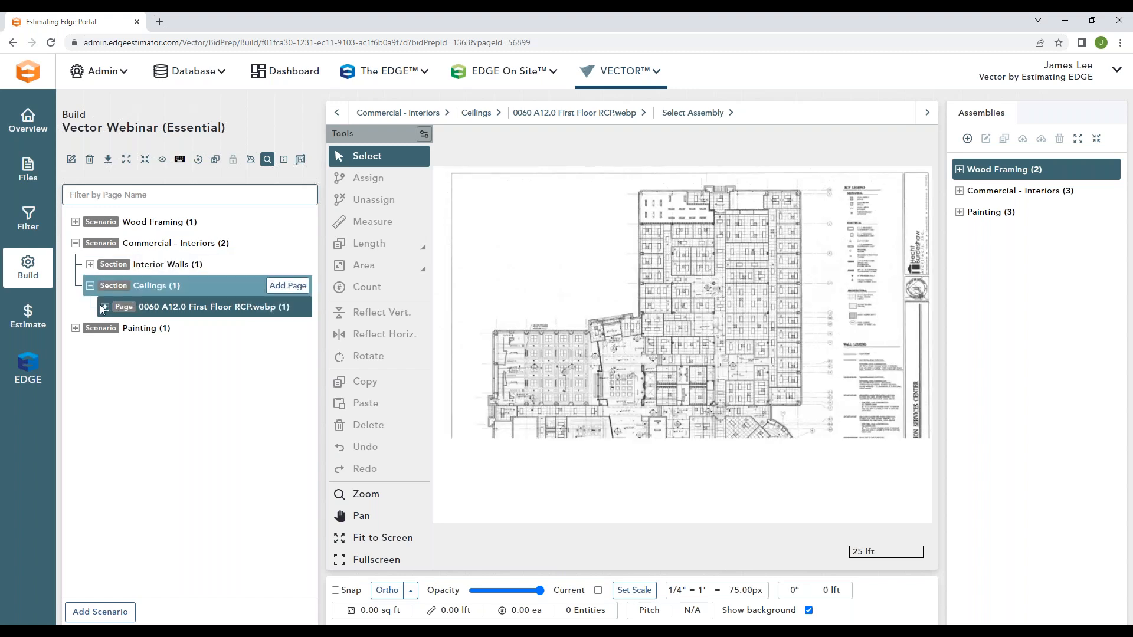
pyautogui.click(214, 327)
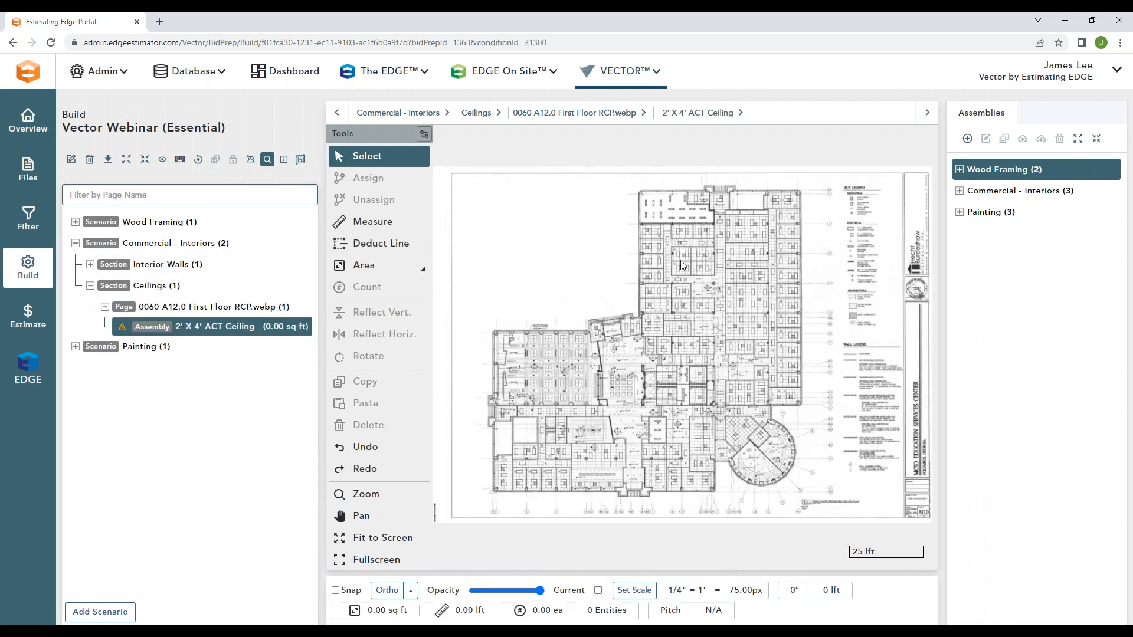
# Step: Outline the uppermost small office ceiling along the building's right wall, just above grid line L, as a rectangle area of about 39 sq ft
pyautogui.scroll(3, 805, 237)
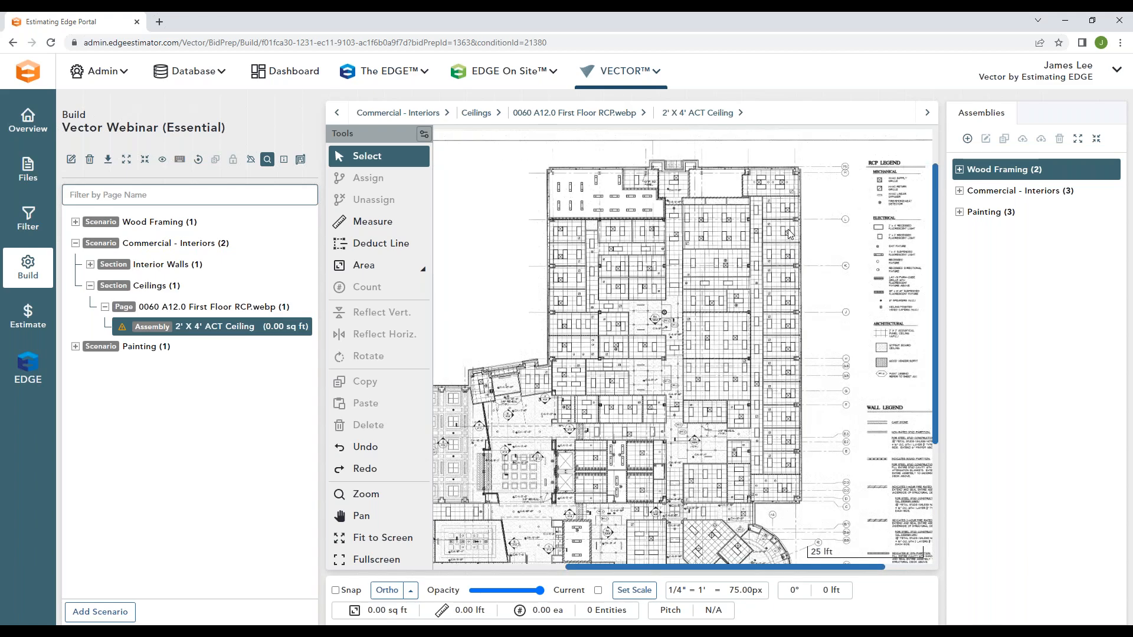
pyautogui.scroll(2, 790, 234)
pyautogui.scroll(1, 791, 233)
pyautogui.scroll(-1, 787, 227)
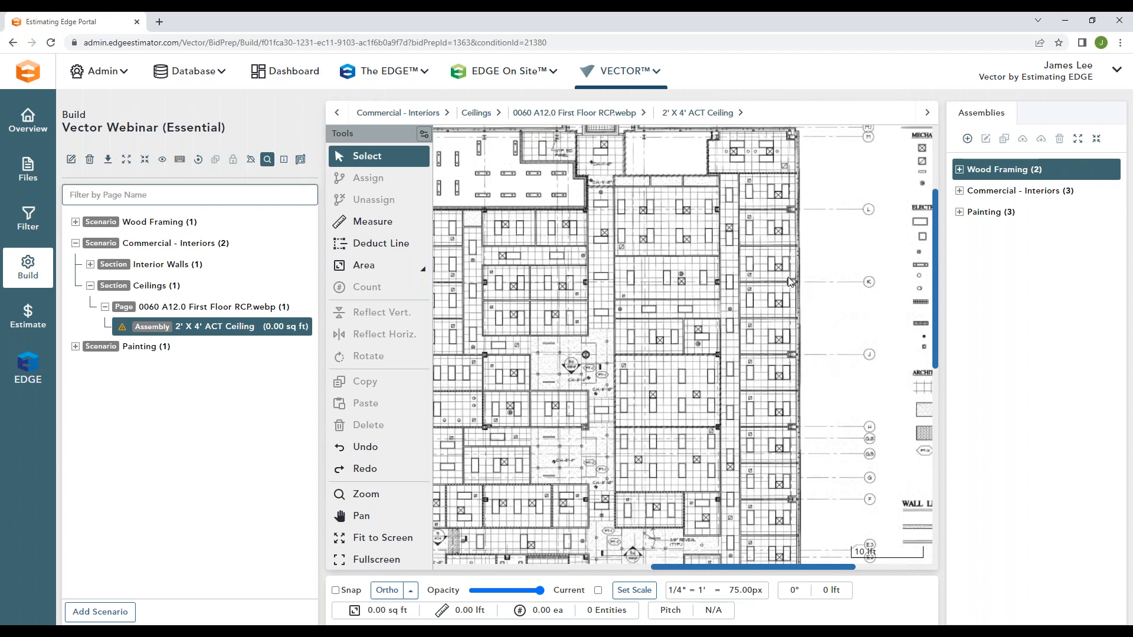
pyautogui.click(436, 271)
pyautogui.click(475, 269)
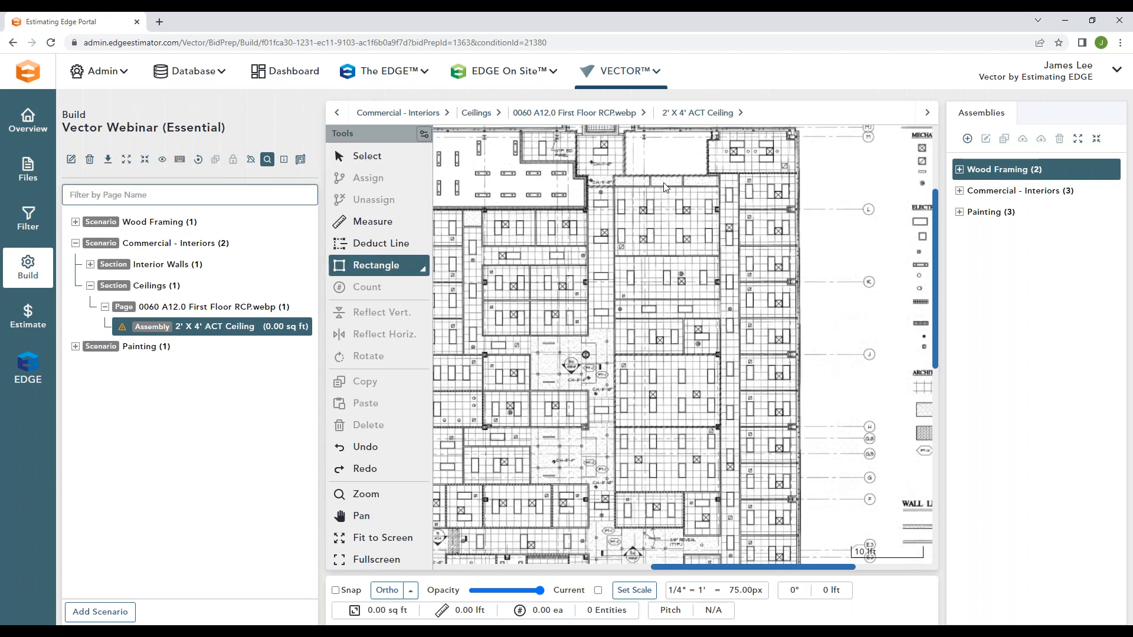
pyautogui.click(739, 172)
pyautogui.click(796, 207)
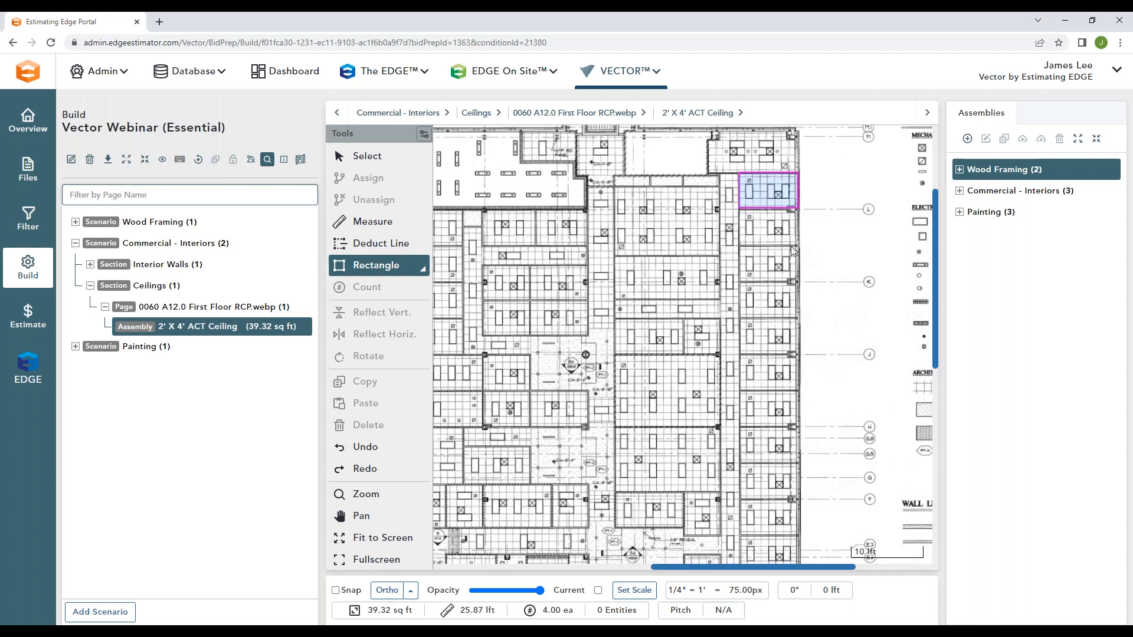
# Step: Duplicate the rectangular office ceiling area onto the nine matching offices directly below it in the column
pyautogui.click(402, 162)
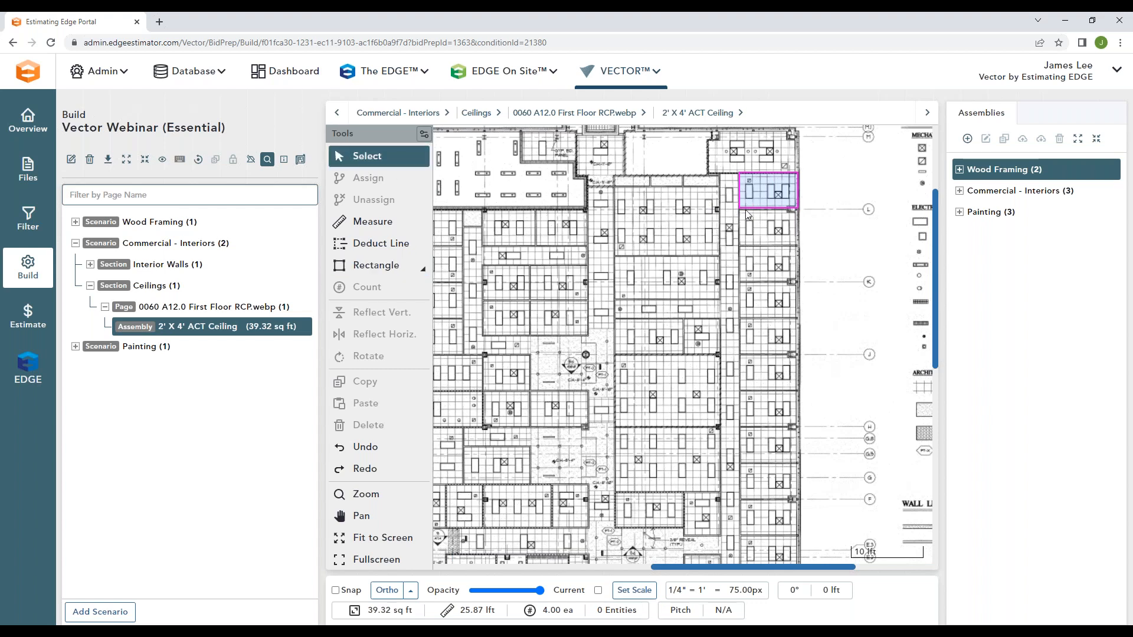
pyautogui.click(757, 197)
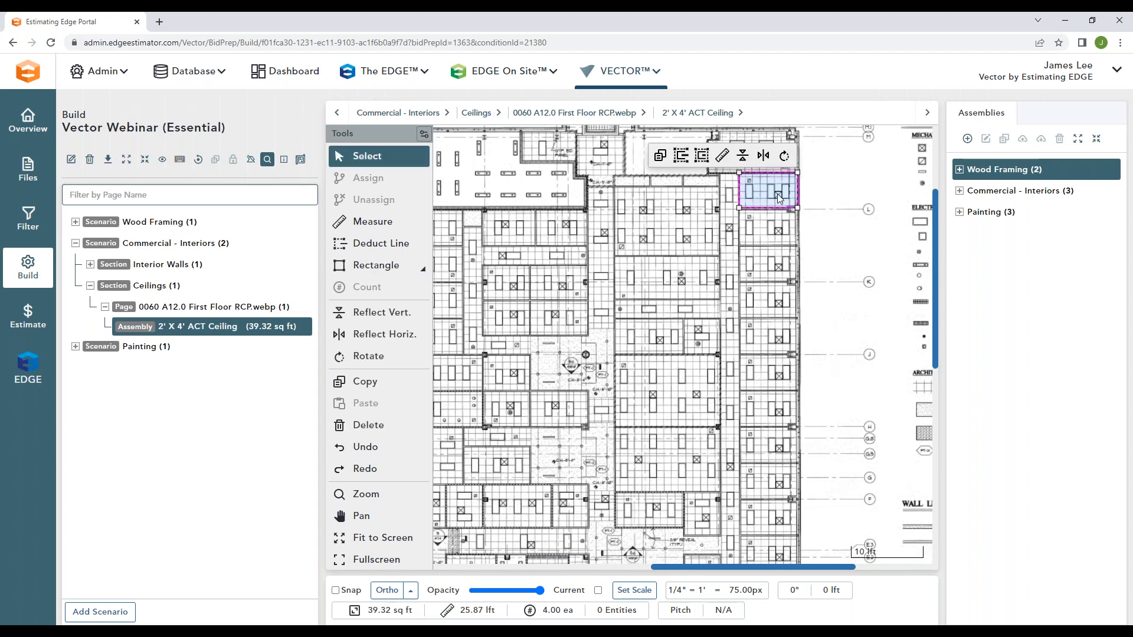
pyautogui.click(660, 156)
pyautogui.click(767, 228)
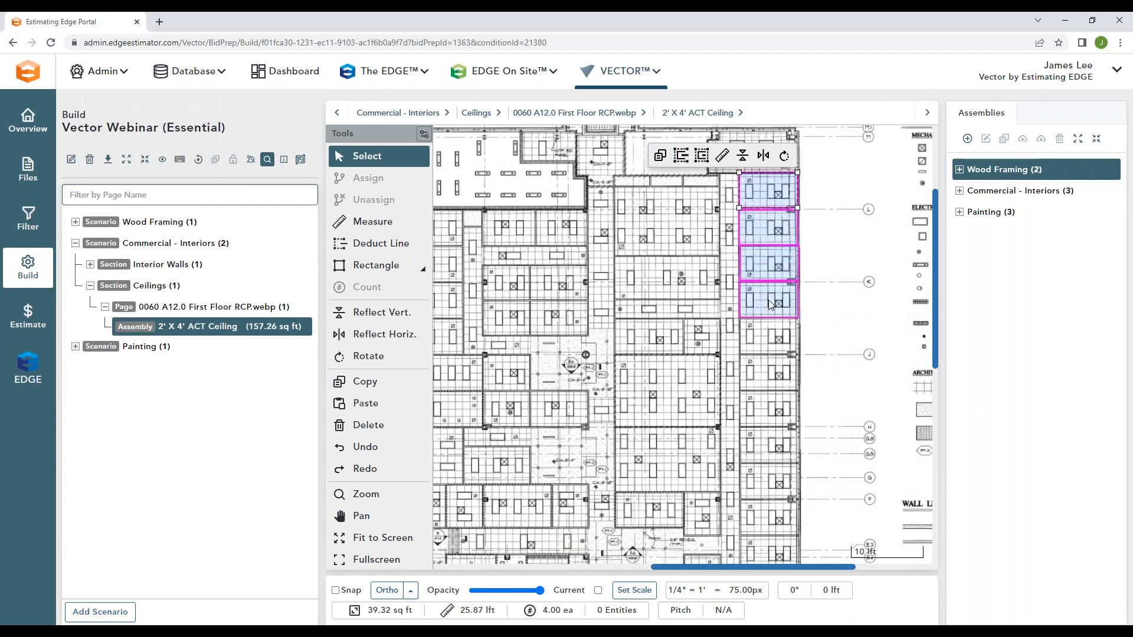
pyautogui.click(770, 336)
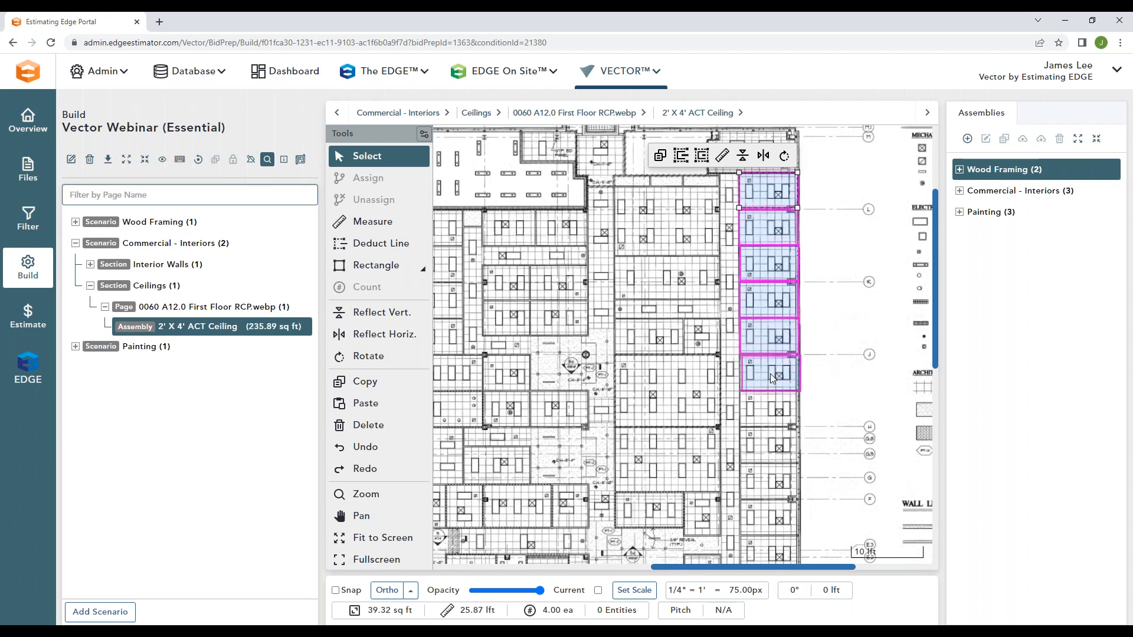
pyautogui.click(769, 408)
pyautogui.click(769, 444)
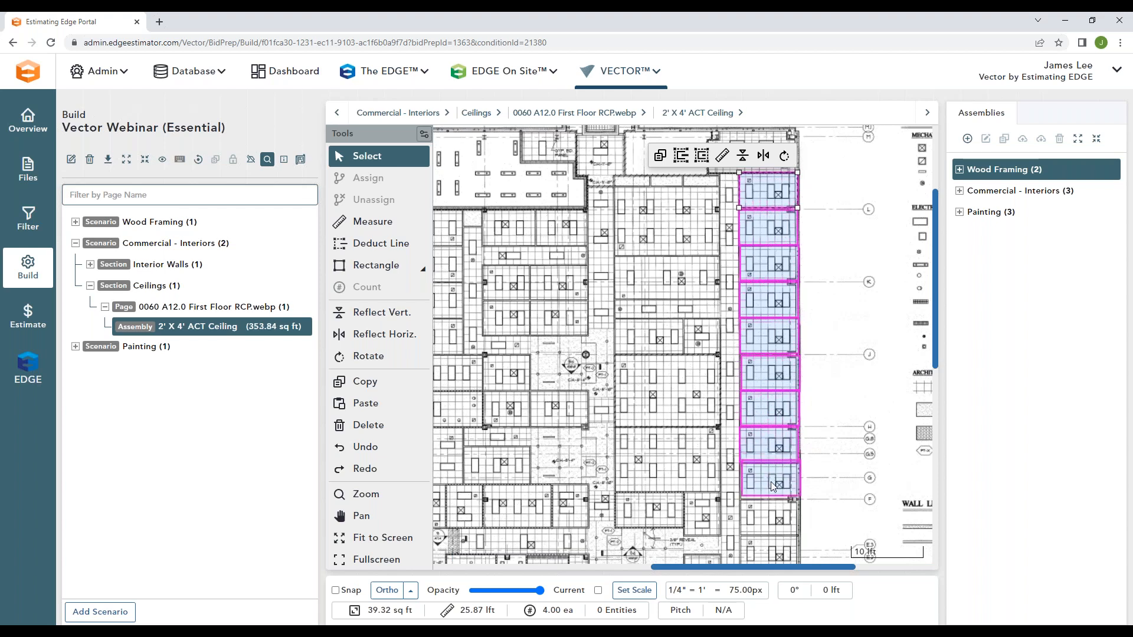
pyautogui.click(768, 481)
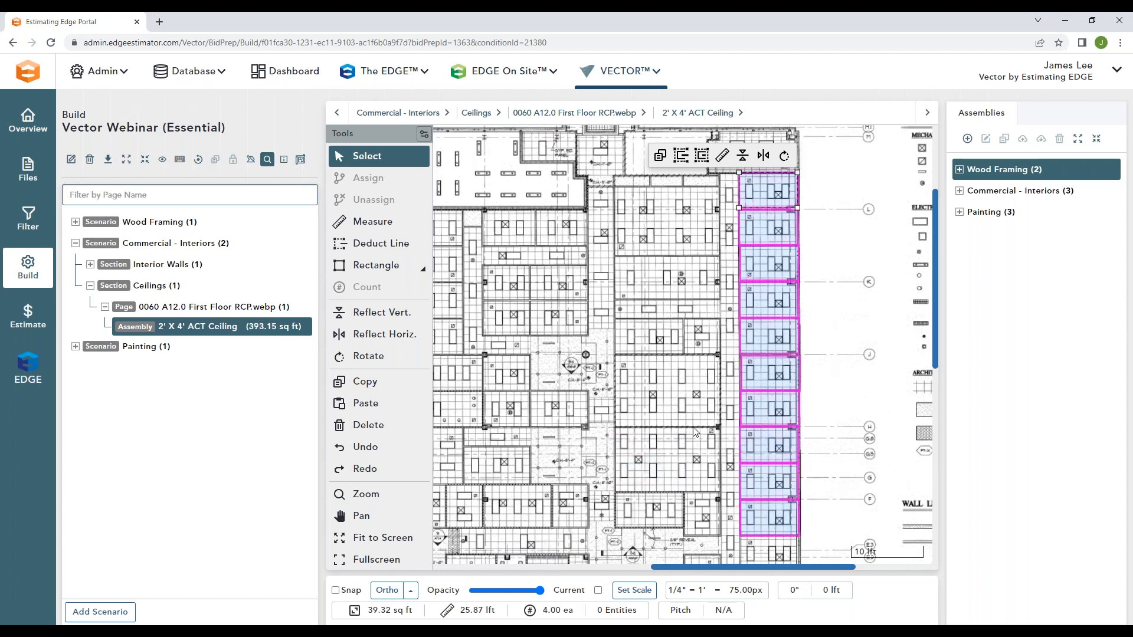
pyautogui.click(653, 345)
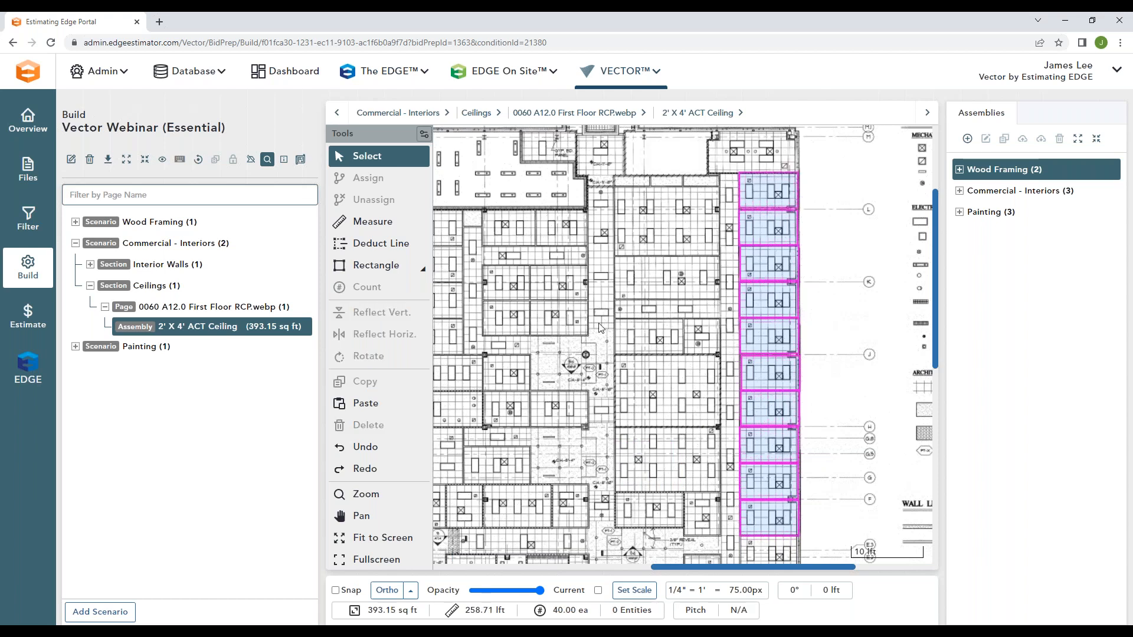
# Step: Outline the leftmost of the four notched office ceilings along the building's lower wall as a polygon area of about 33 sq ft
pyautogui.scroll(-5, 546, 339)
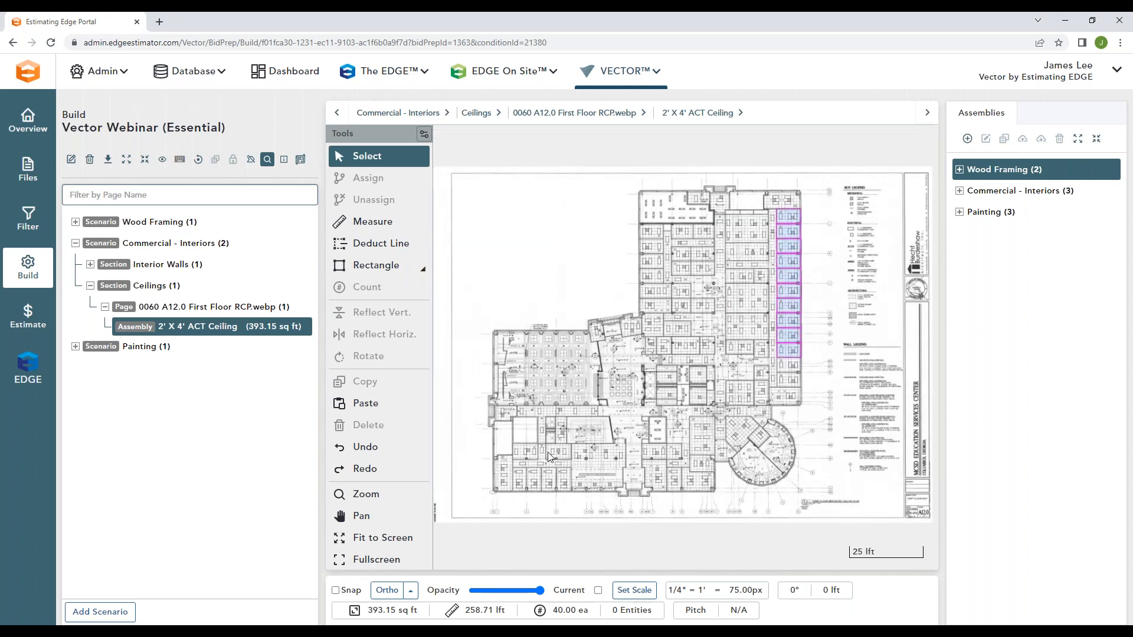
pyautogui.scroll(5, 533, 476)
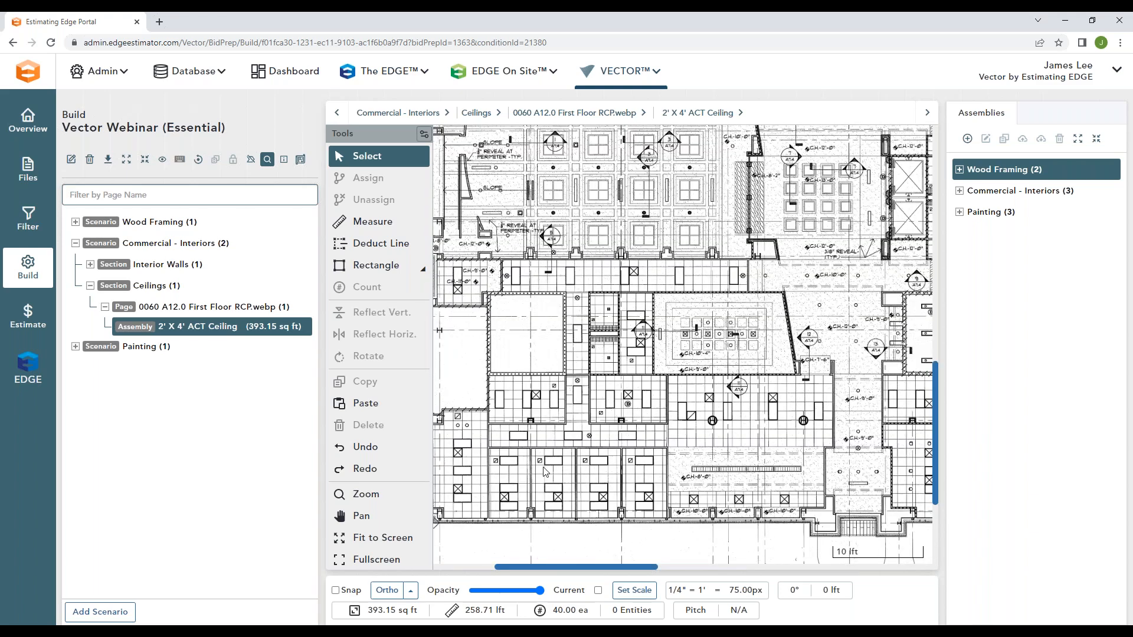
pyautogui.scroll(3, 525, 478)
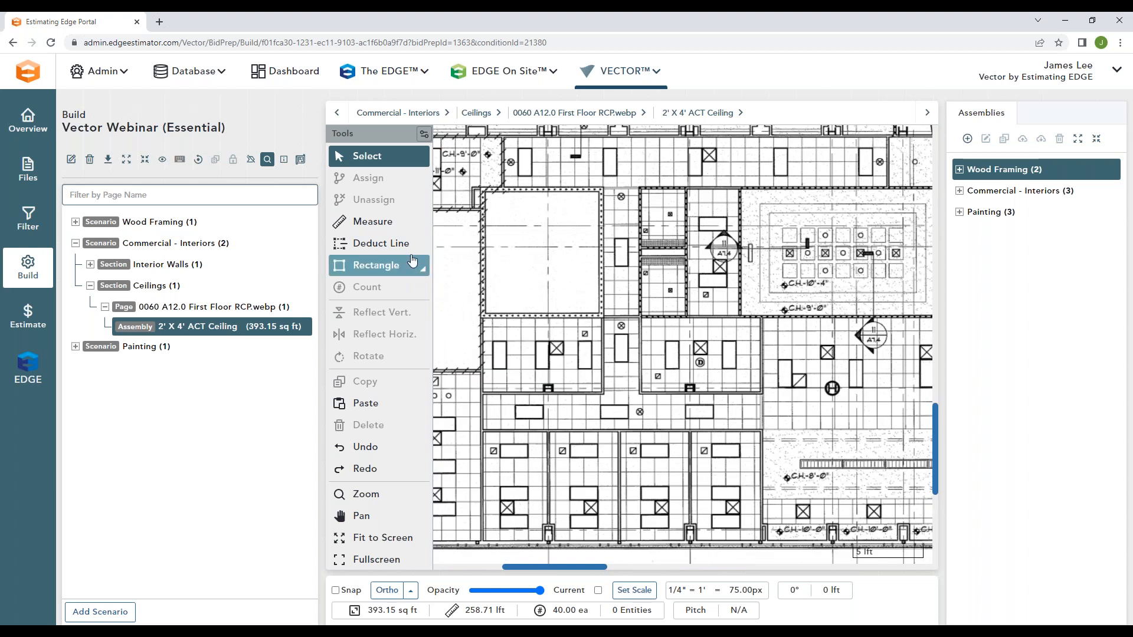
pyautogui.click(423, 268)
pyautogui.click(485, 287)
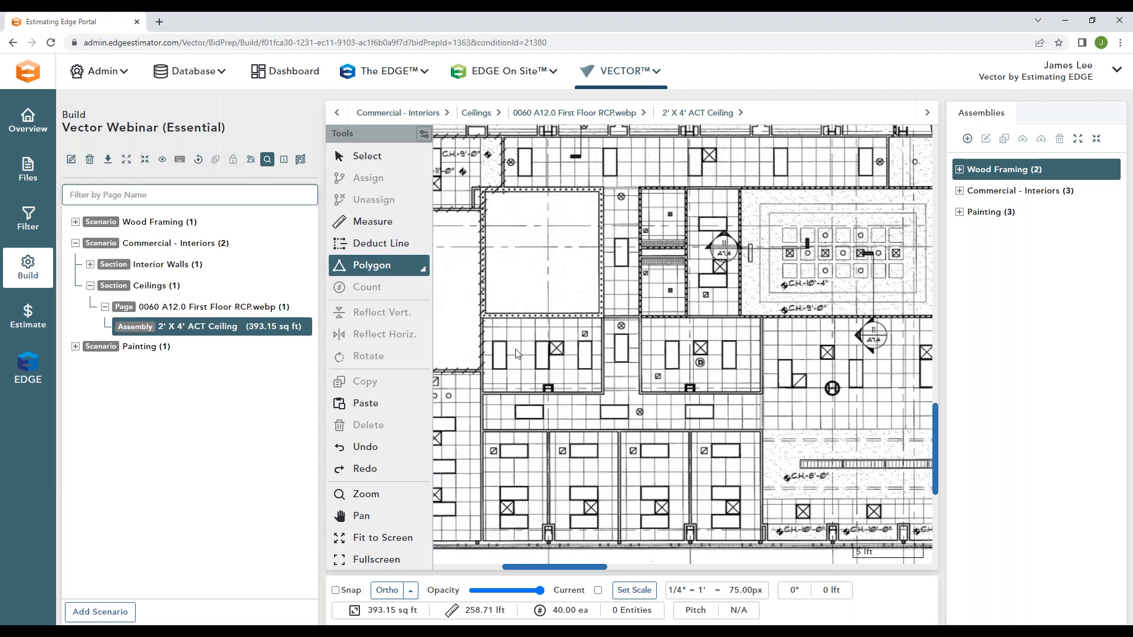
pyautogui.click(483, 433)
pyautogui.click(483, 541)
pyautogui.doubleClick(535, 541)
pyautogui.click(542, 541)
pyautogui.click(542, 524)
pyautogui.click(547, 523)
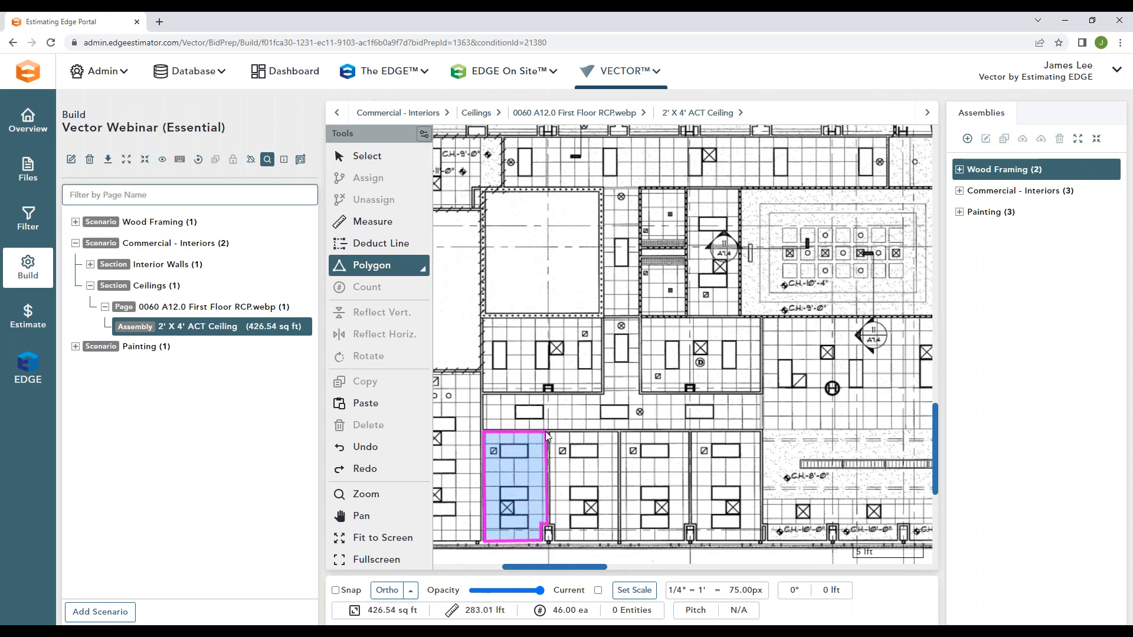
# Step: Duplicate the notched polygon ceiling area onto the adjoining office to its right
pyautogui.click(374, 161)
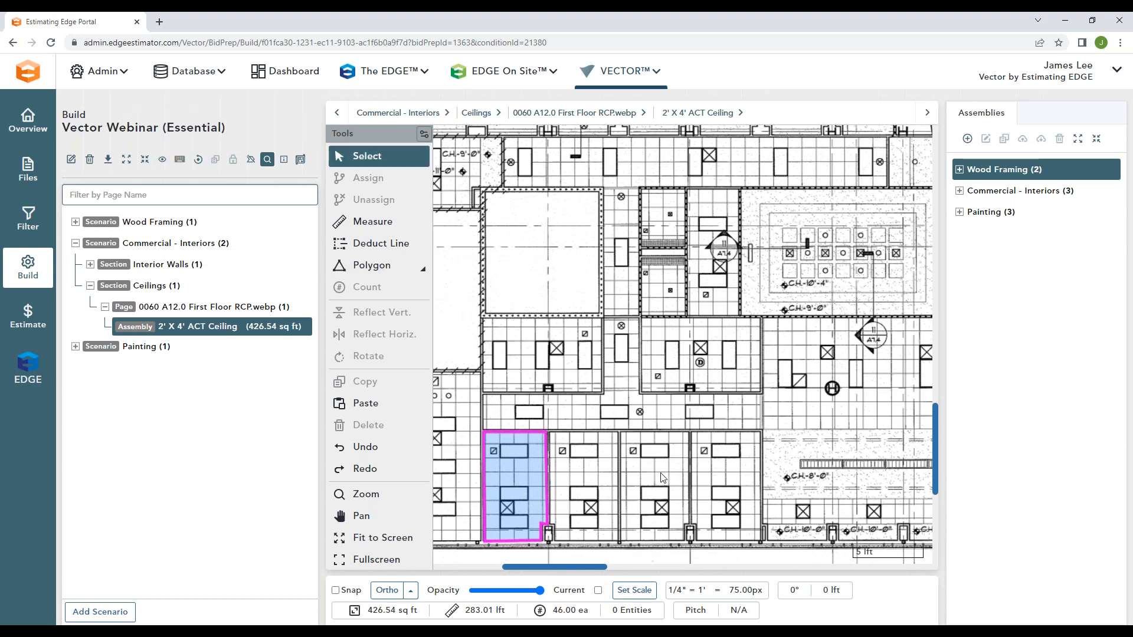
pyautogui.click(529, 461)
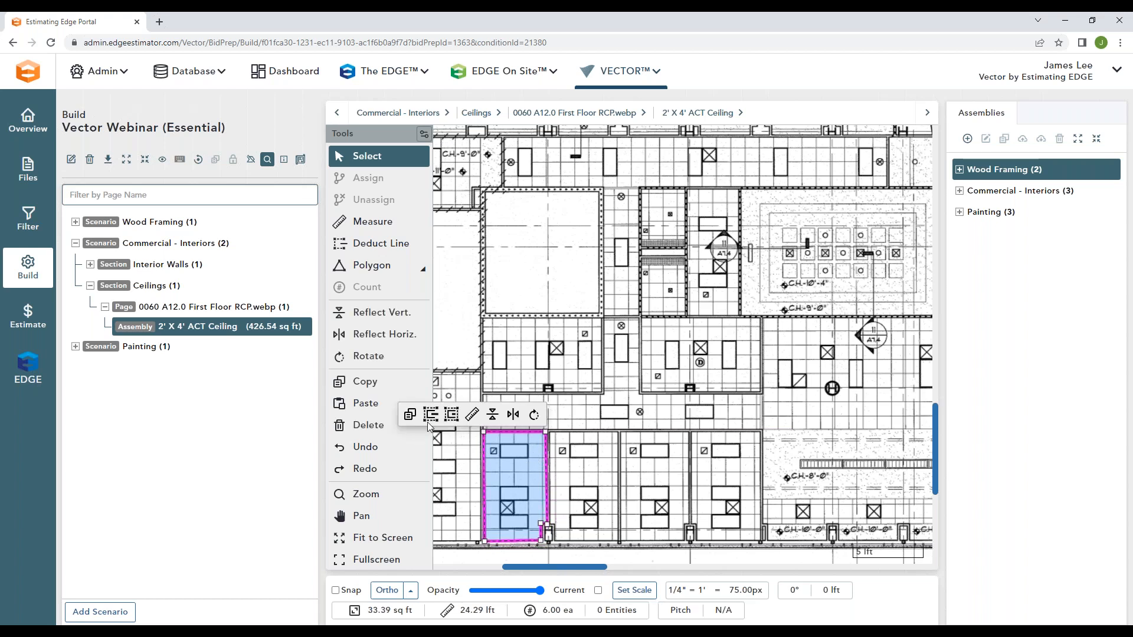
pyautogui.click(410, 414)
pyautogui.moveTo(593, 467); pyautogui.dragTo(584, 487)
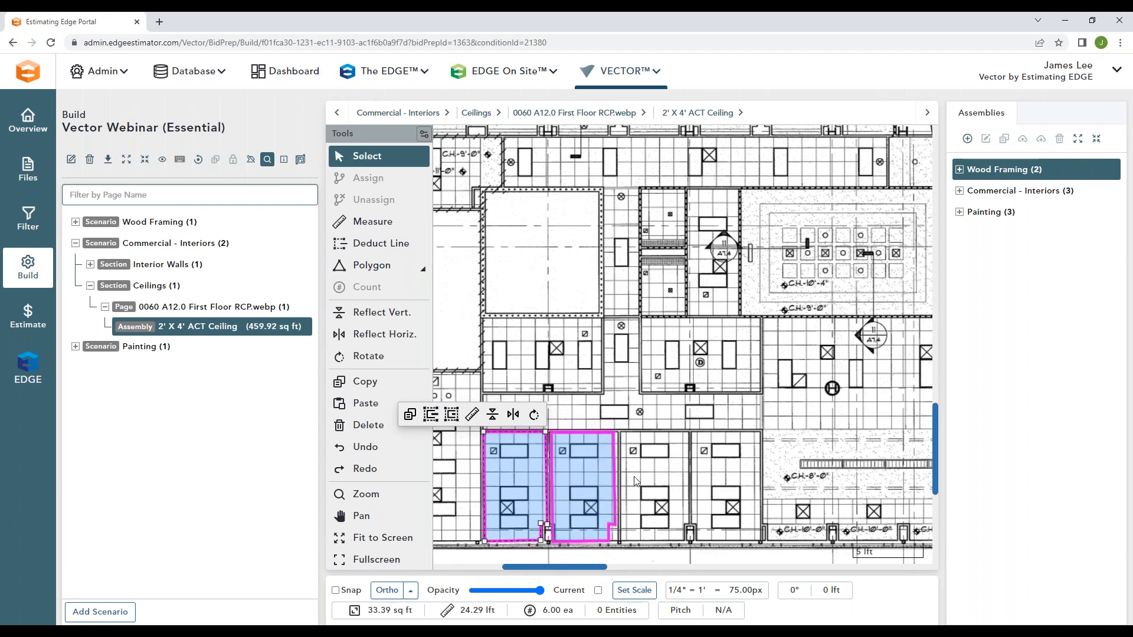
# Step: Reflect the second office's ceiling area horizontally and stretch its lower-right corner to the wall, making it about 34 sq ft
pyautogui.click(575, 468)
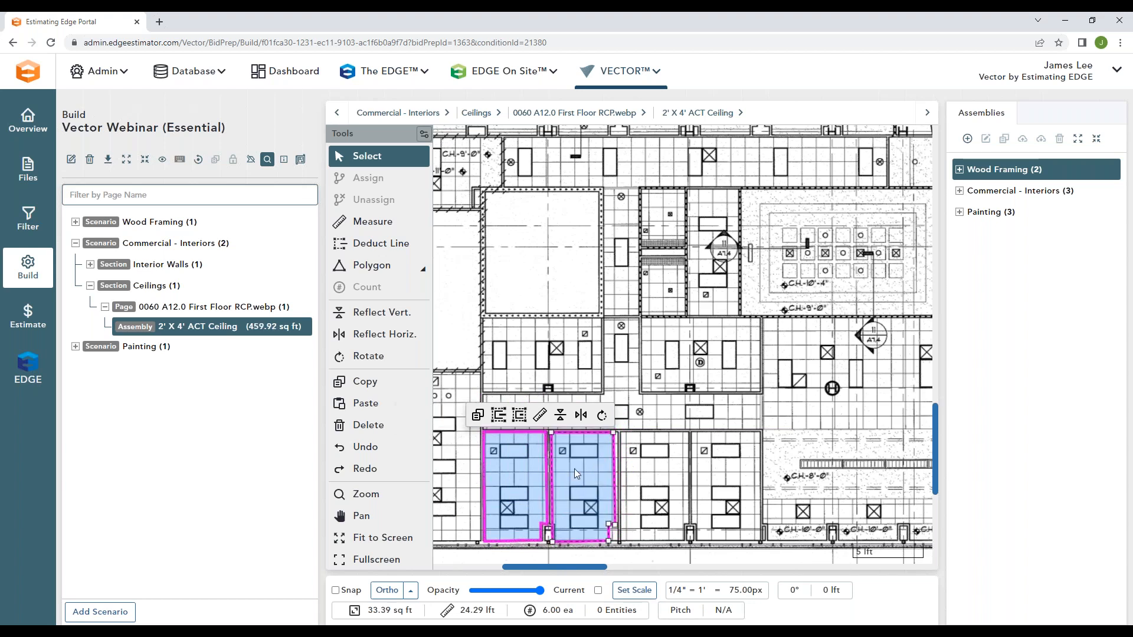
pyautogui.click(581, 418)
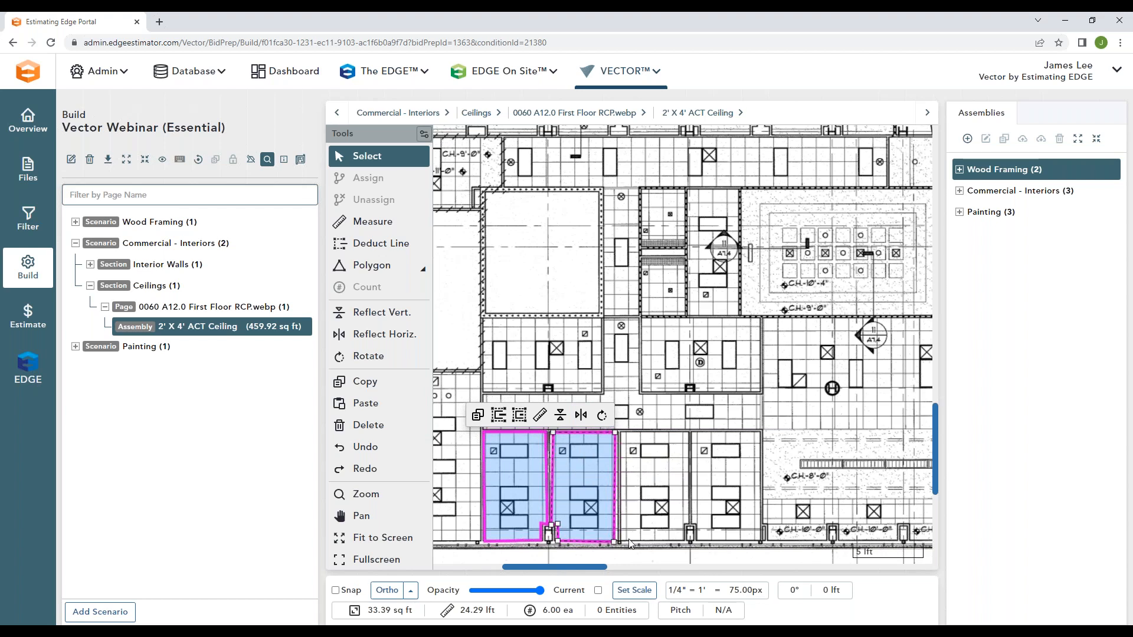
pyautogui.moveTo(615, 542); pyautogui.dragTo(618, 542)
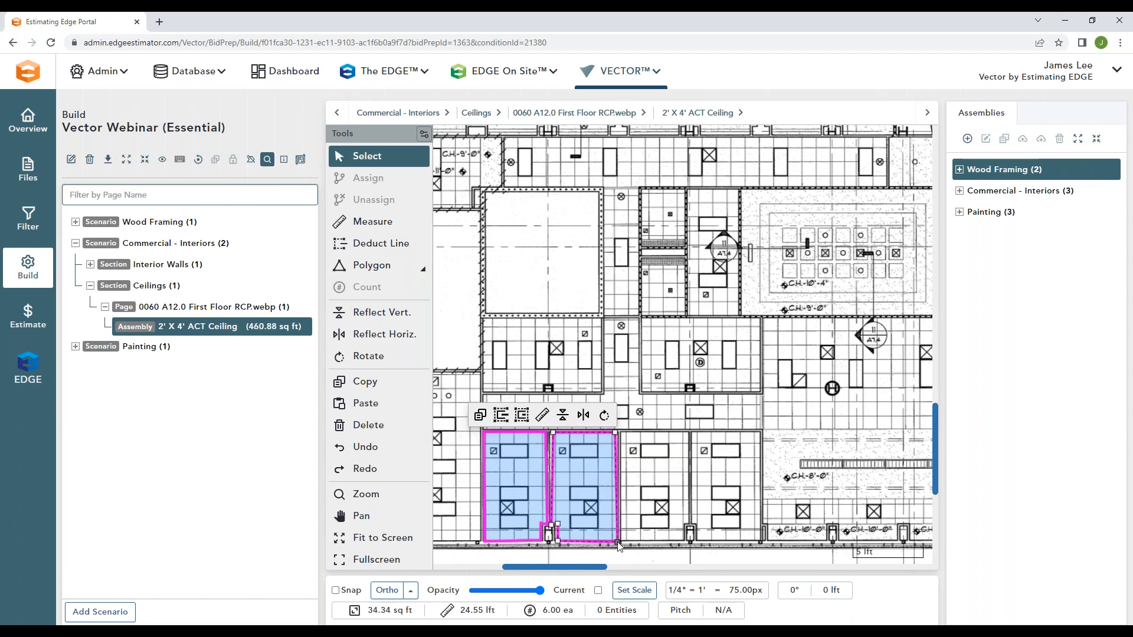
pyautogui.click(662, 530)
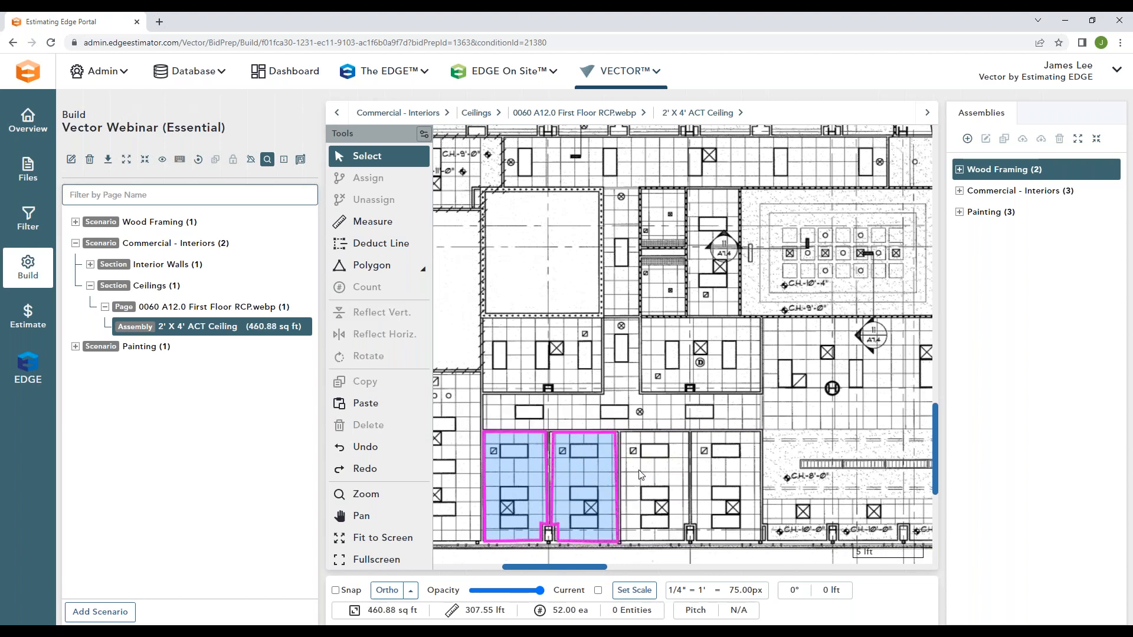
# Step: Duplicate the second office's ceiling area onto the third office and reflect the copy horizontally to match its notch
pyautogui.click(587, 469)
pyautogui.click(481, 416)
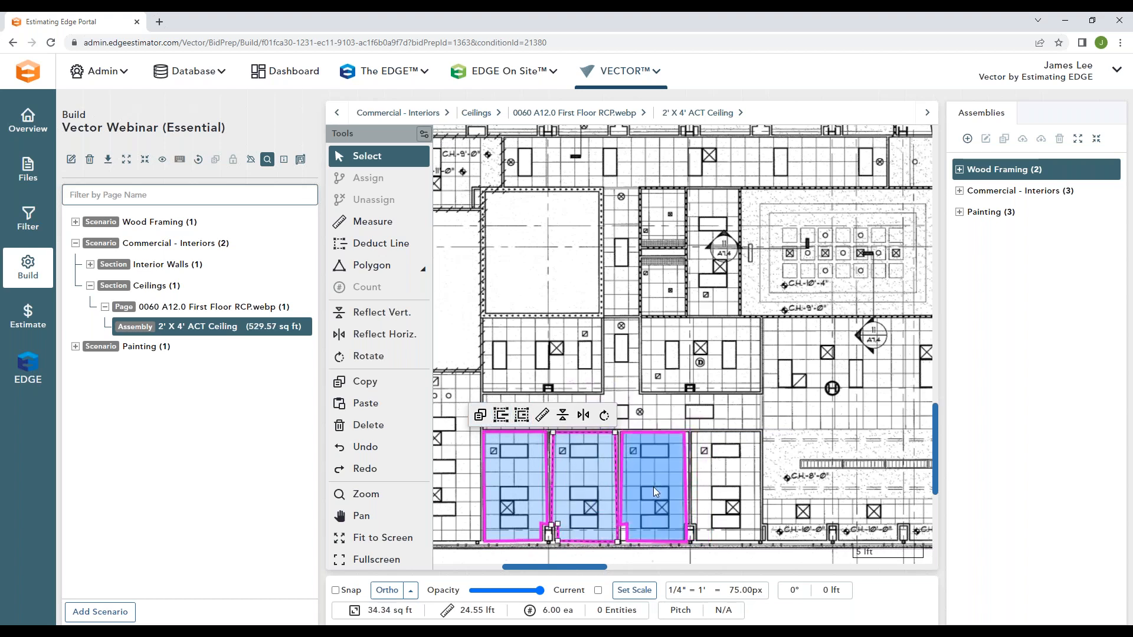
pyautogui.click(653, 486)
pyautogui.click(652, 415)
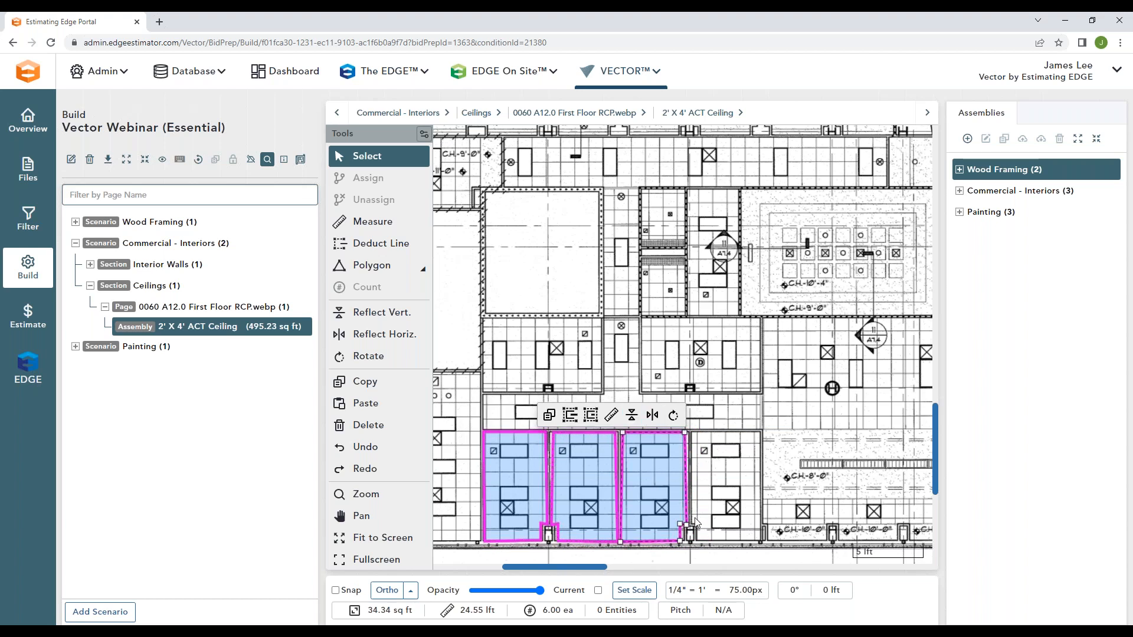
# Step: Select the B01 Partition 12' assembly on the 0029 A1.0 First Floor Plan page of the Interior Walls section
pyautogui.click(694, 500)
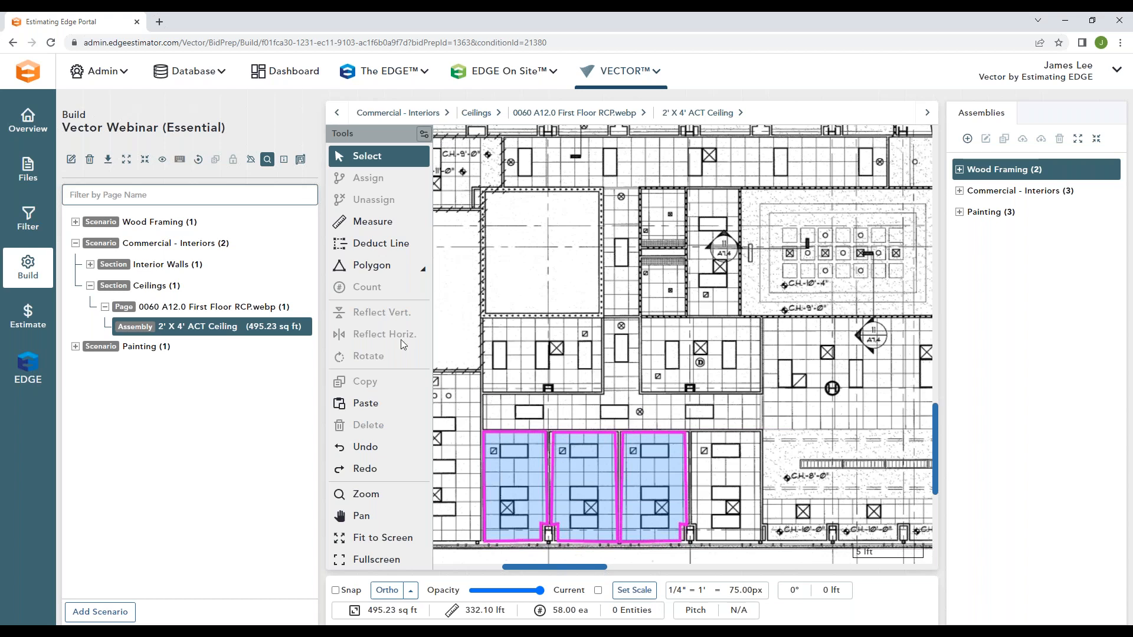
pyautogui.click(91, 265)
pyautogui.click(115, 264)
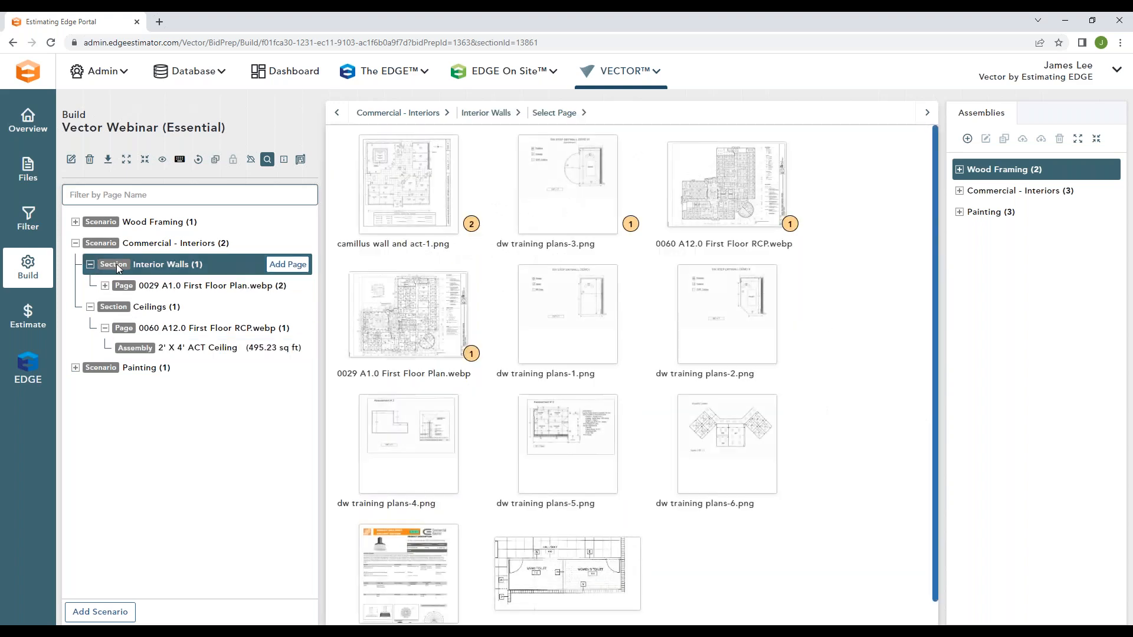
pyautogui.click(140, 287)
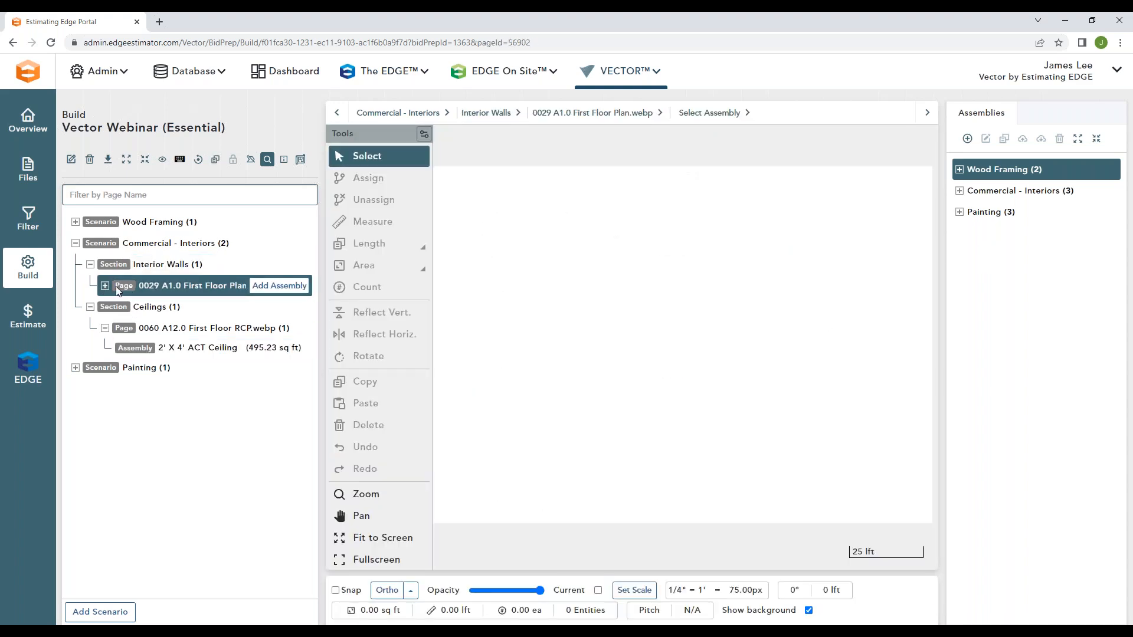
pyautogui.click(105, 287)
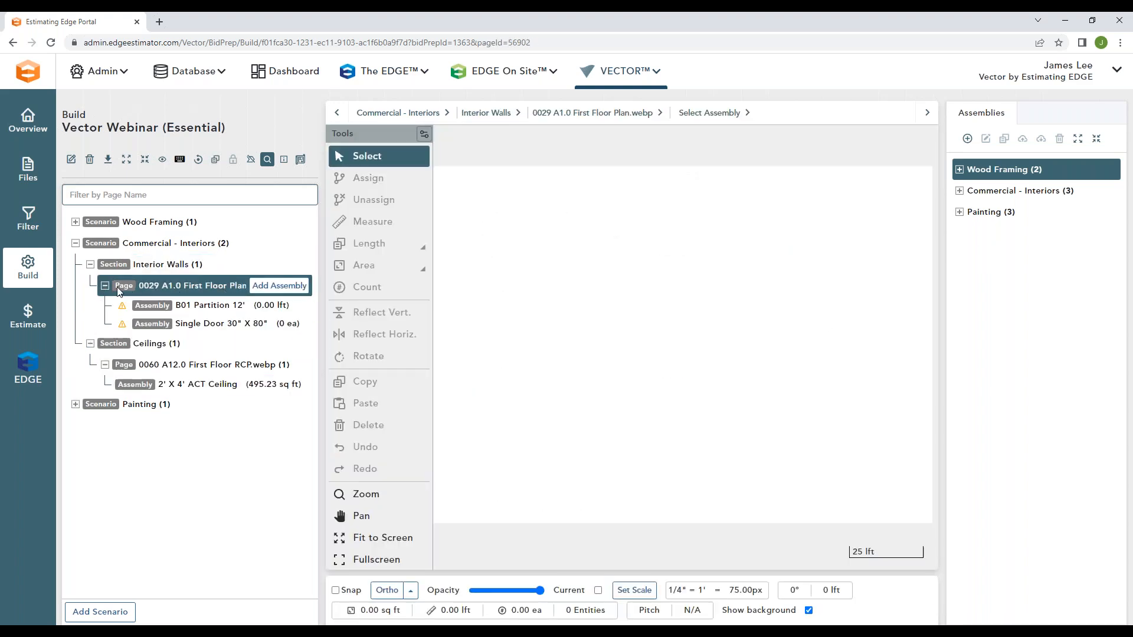
pyautogui.click(229, 306)
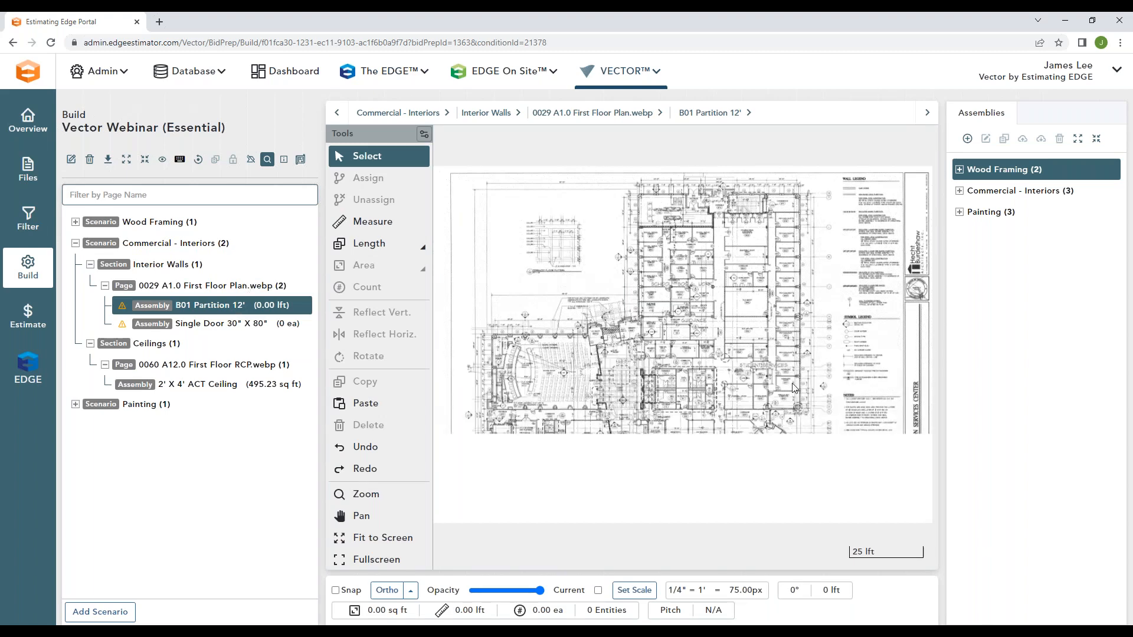
# Step: Trace the four walls of Pantry 1041 with the Continuous Line tool, about 22 lft in total
pyautogui.scroll(2, 764, 447)
pyautogui.scroll(1, 754, 438)
pyautogui.scroll(1, 753, 437)
pyautogui.scroll(1, 761, 425)
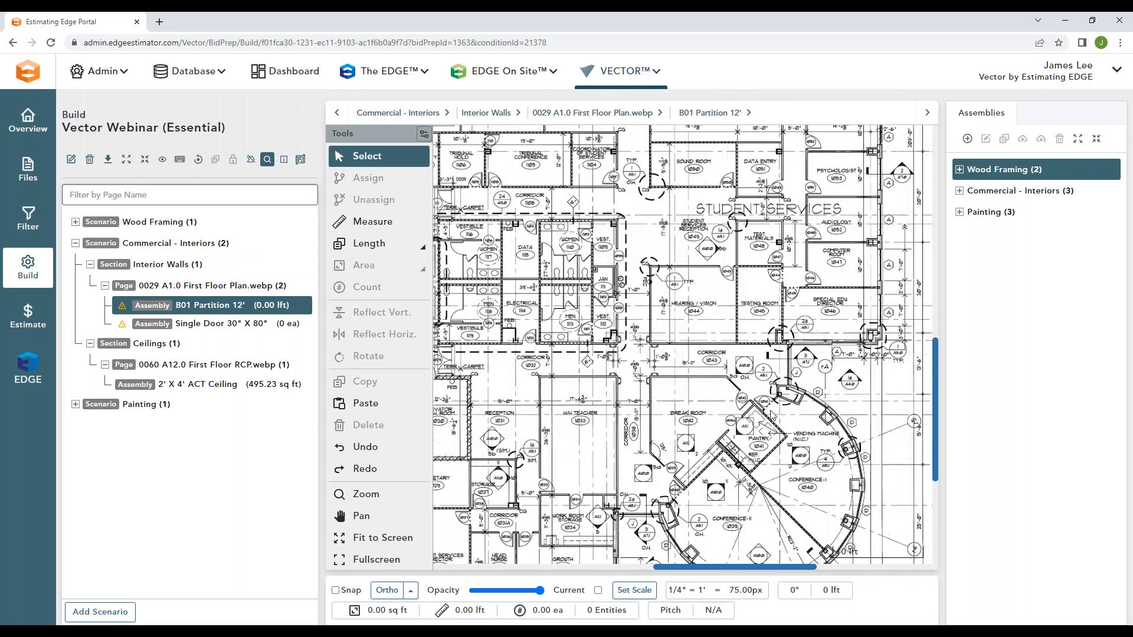
pyautogui.scroll(2, 771, 416)
pyautogui.click(421, 246)
pyautogui.click(487, 254)
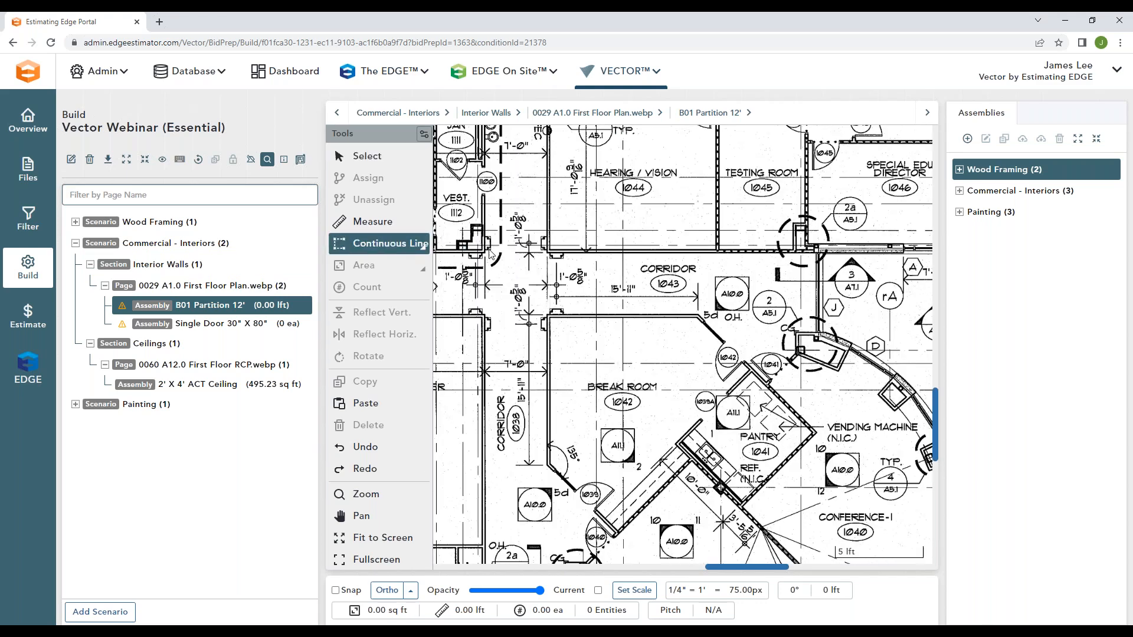
pyautogui.click(679, 446)
pyautogui.doubleClick(741, 508)
pyautogui.click(741, 508)
pyautogui.doubleClick(815, 431)
pyautogui.click(815, 431)
pyautogui.doubleClick(750, 369)
pyautogui.click(751, 372)
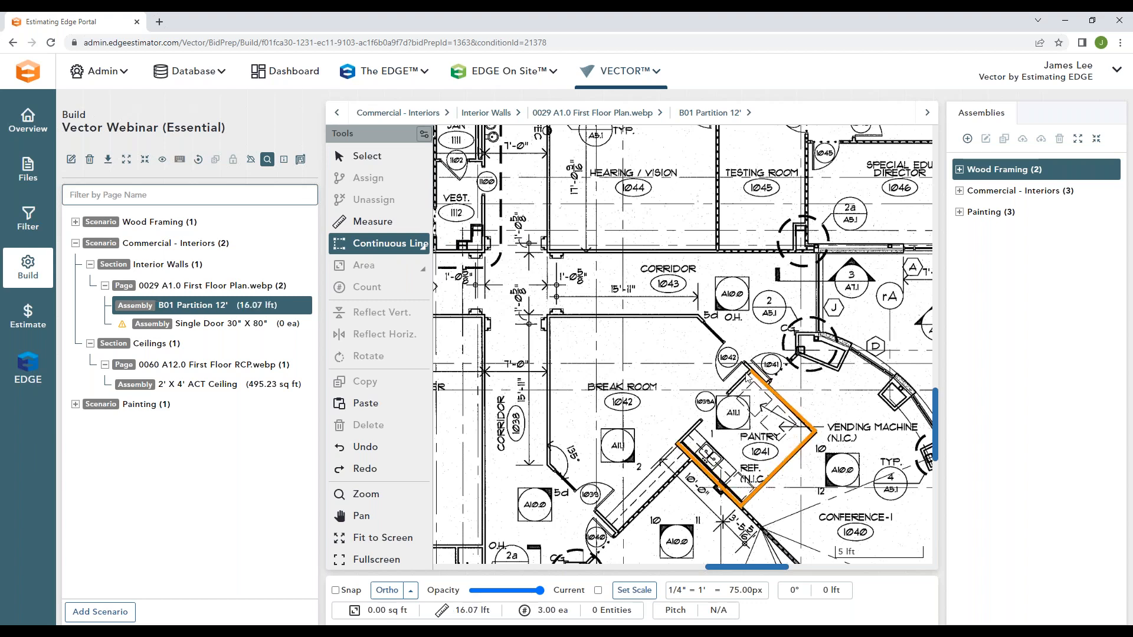
pyautogui.doubleClick(679, 446)
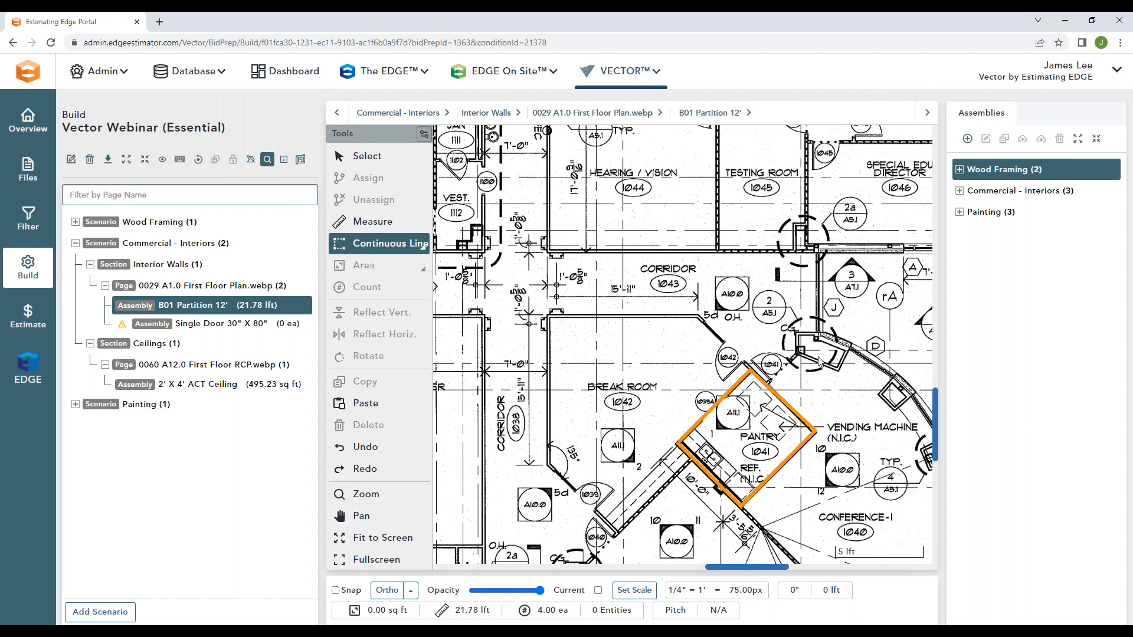
pyautogui.scroll(-4, 818, 361)
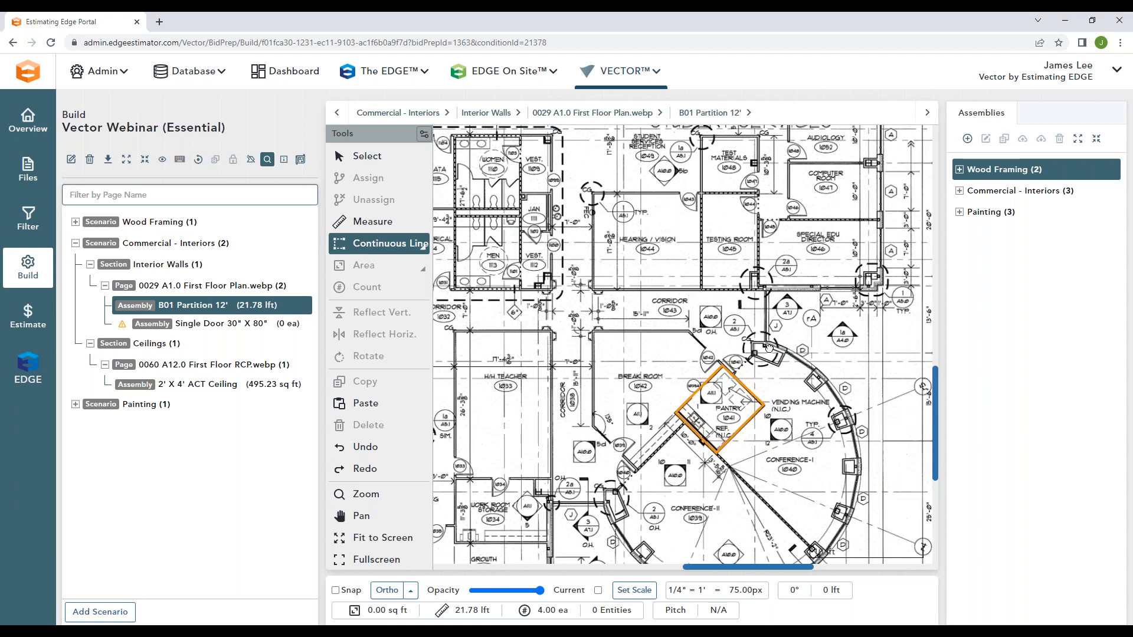
pyautogui.moveTo(769, 348); pyautogui.dragTo(707, 350)
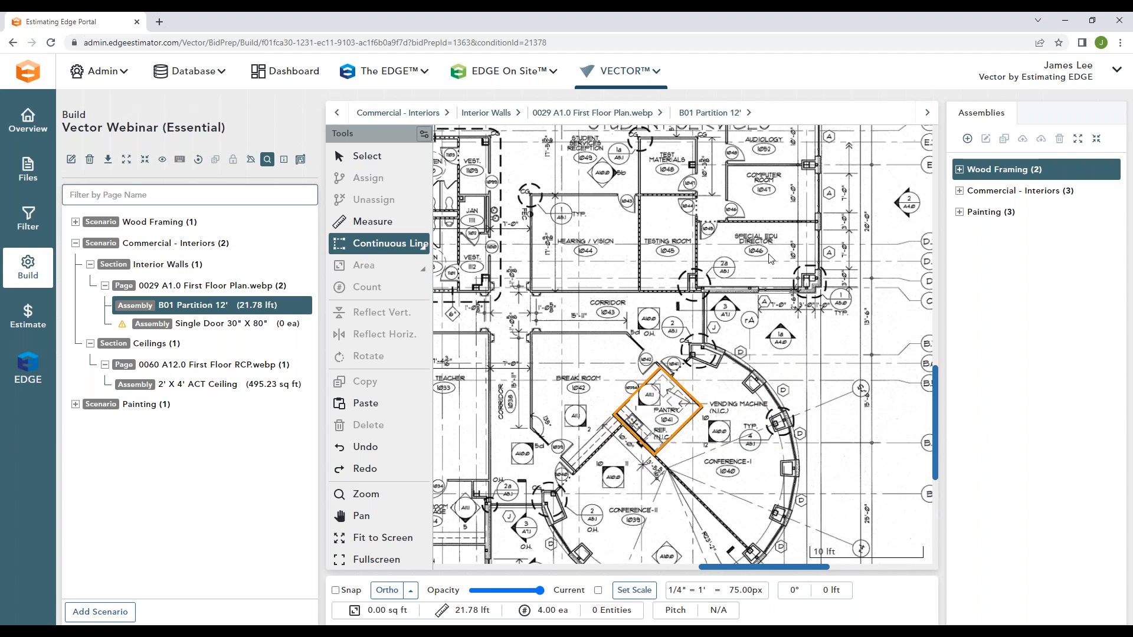
pyautogui.press('Escape')
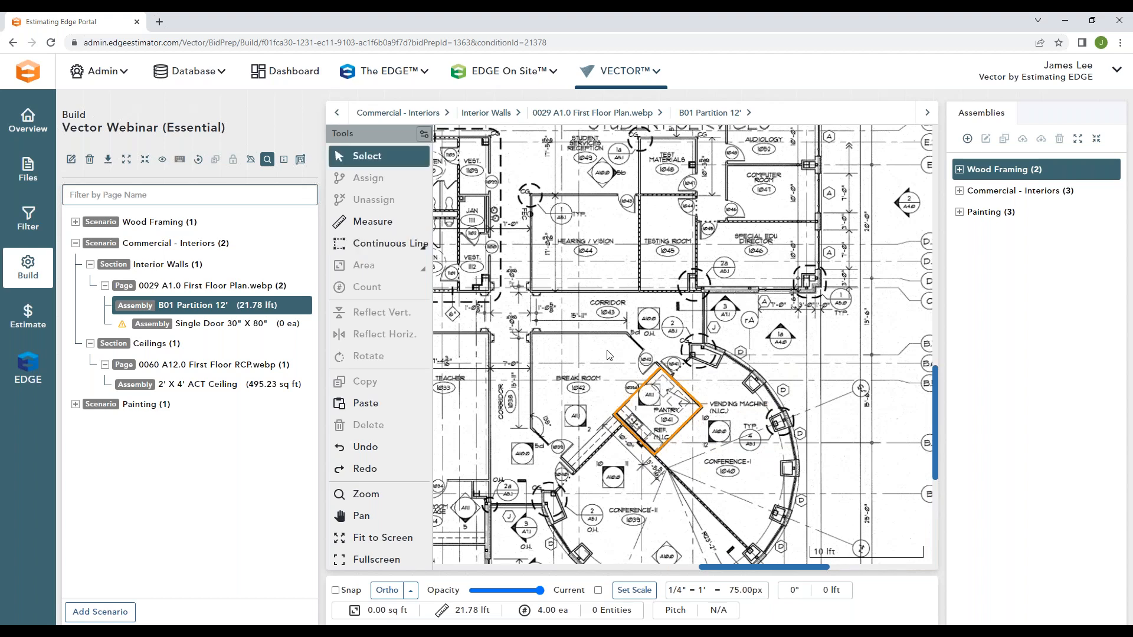
# Step: Duplicate the pantry's wall outline and place the copy outside the building, above the curved Conference-I wall
pyautogui.click(680, 430)
pyautogui.click(598, 354)
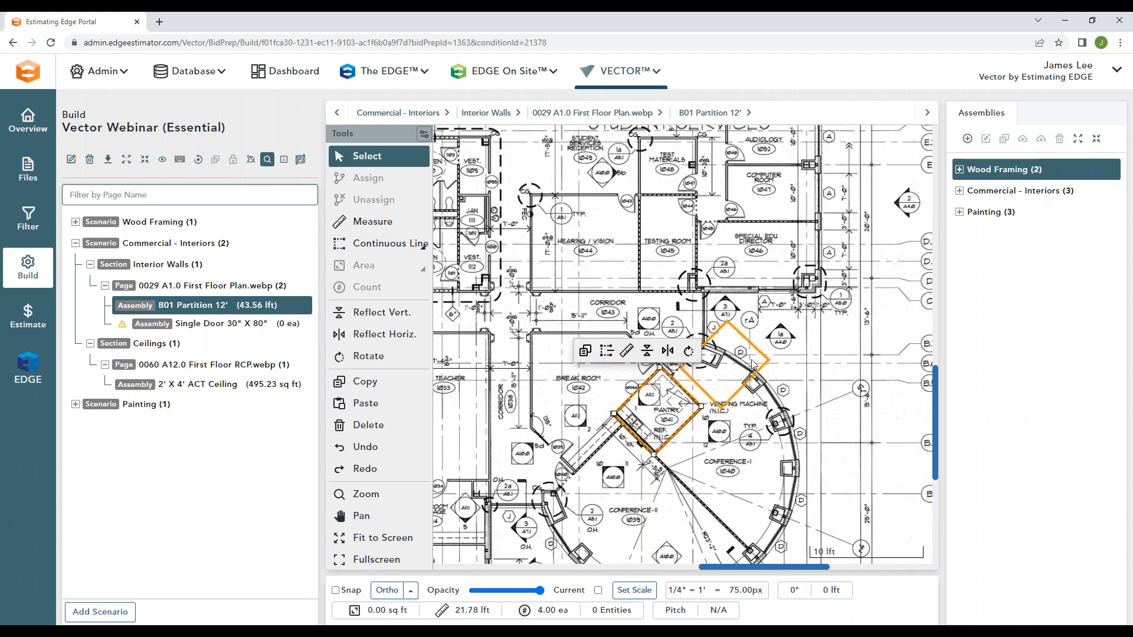
pyautogui.click(766, 340)
pyautogui.press('Escape')
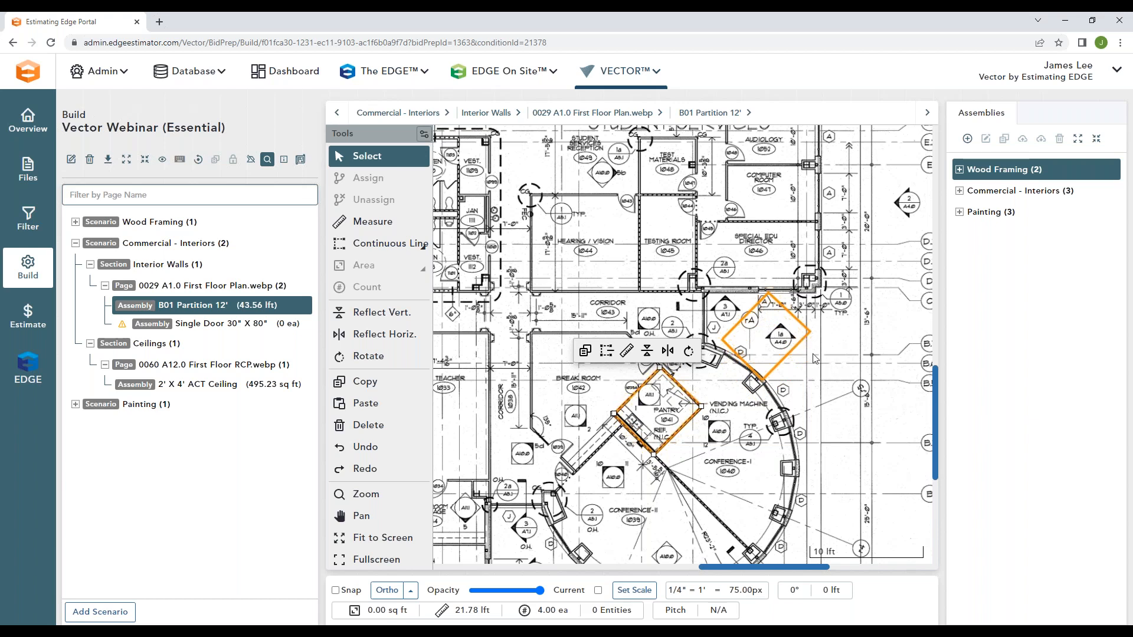
# Step: Rotate the copied wall outline square to the plan and move it against the lower wall of Special Edu Director 1046
pyautogui.moveTo(838, 314); pyautogui.dragTo(797, 349)
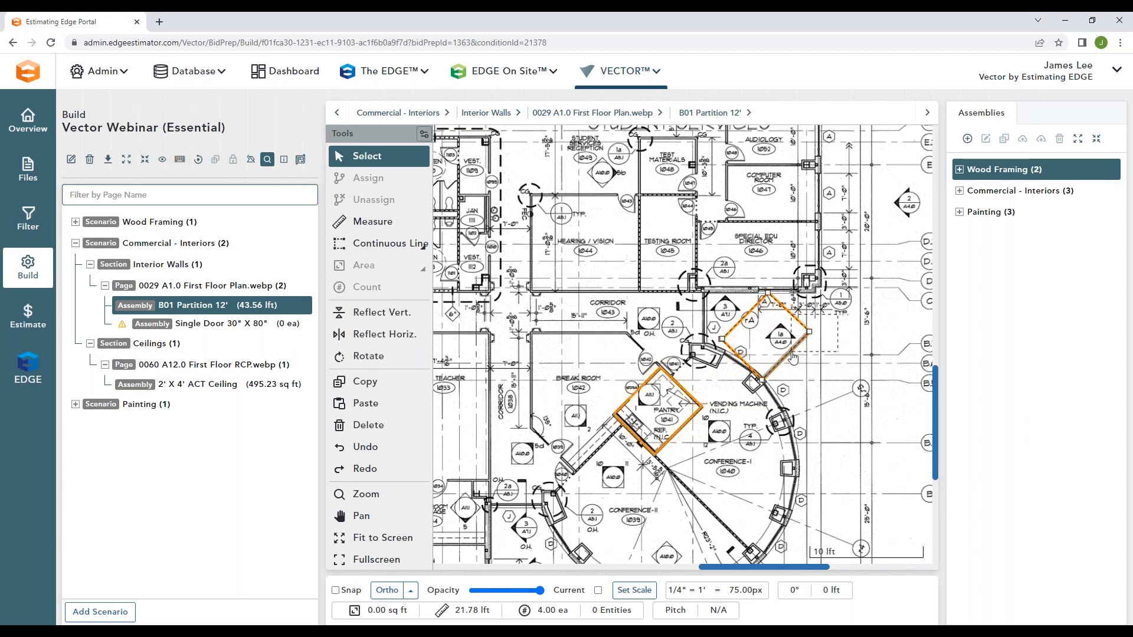
pyautogui.click(797, 276)
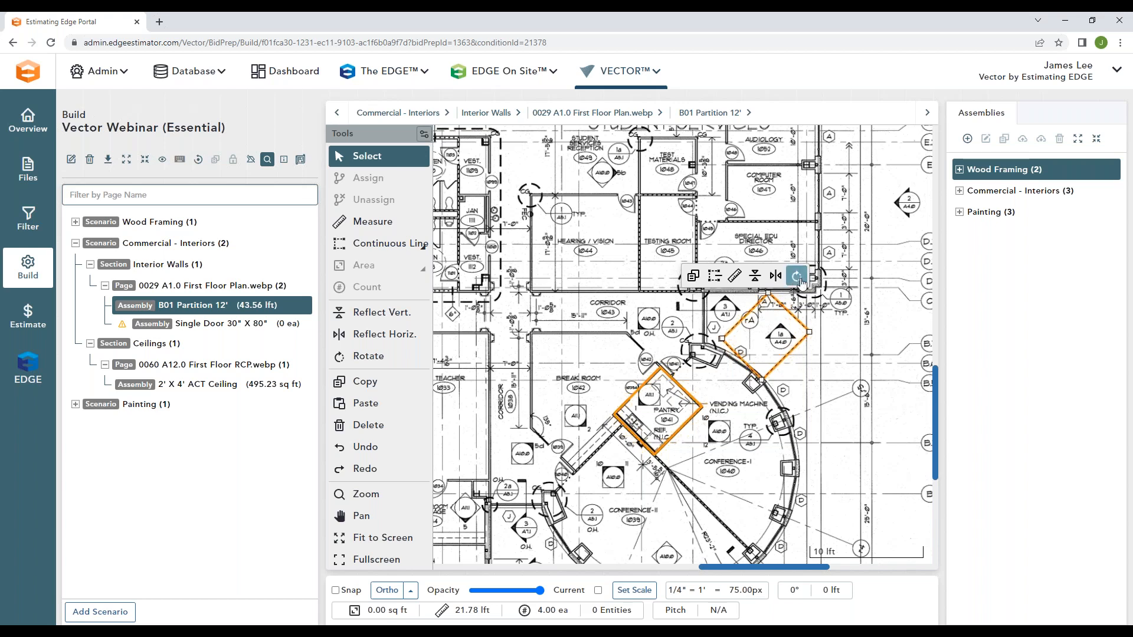
pyautogui.click(815, 321)
pyautogui.moveTo(779, 370); pyautogui.dragTo(795, 354)
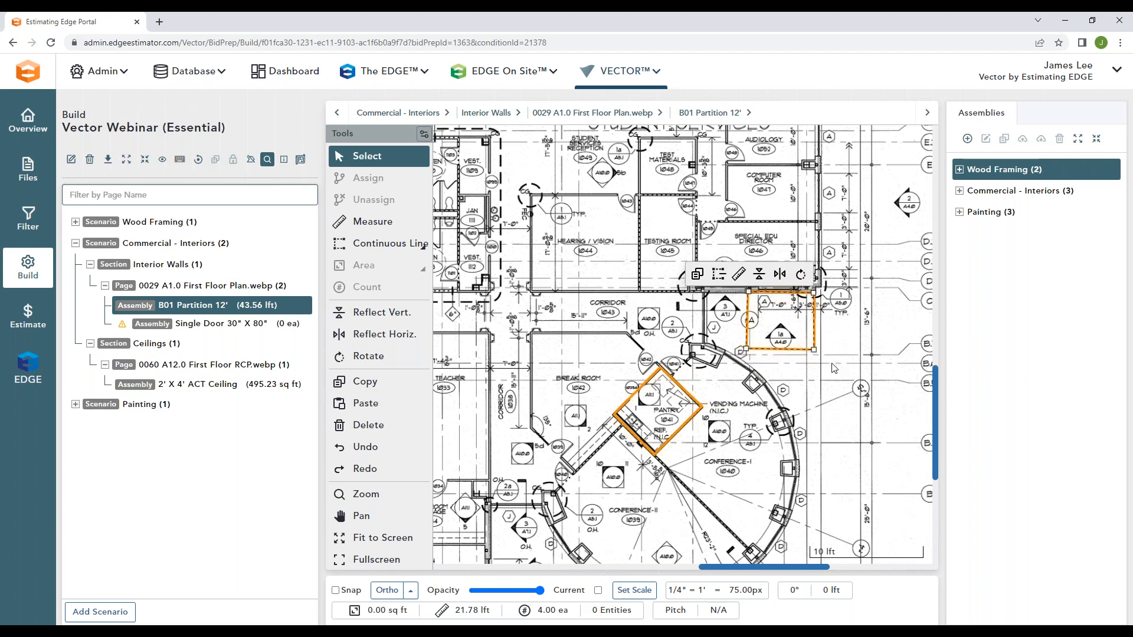
pyautogui.click(851, 357)
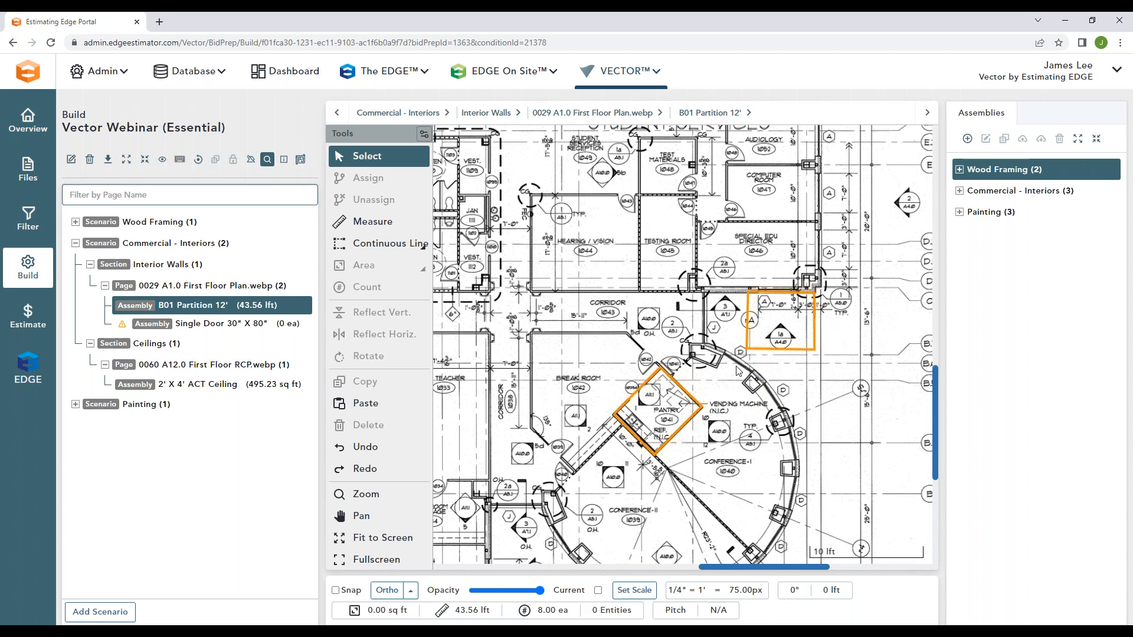
# Step: Count five doors around the Testing, Test Materials, Special Edu Director and Computer rooms under the Single Door 30" X 80" assembly
pyautogui.click(225, 323)
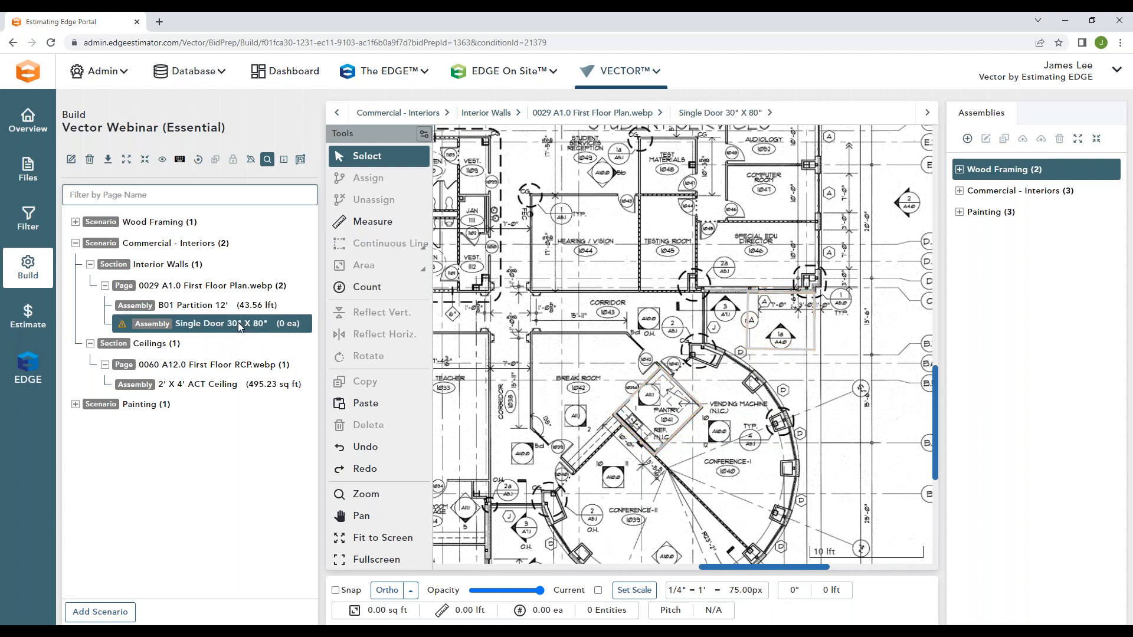
pyautogui.moveTo(691, 195); pyautogui.dragTo(690, 198)
pyautogui.scroll(5, 690, 198)
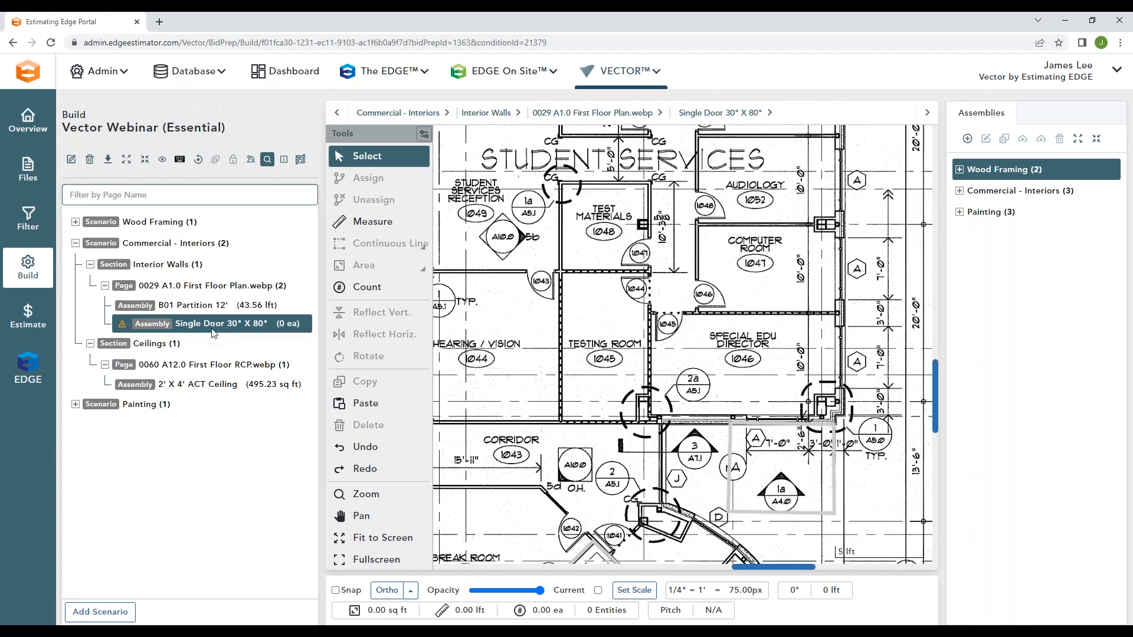
pyautogui.click(367, 287)
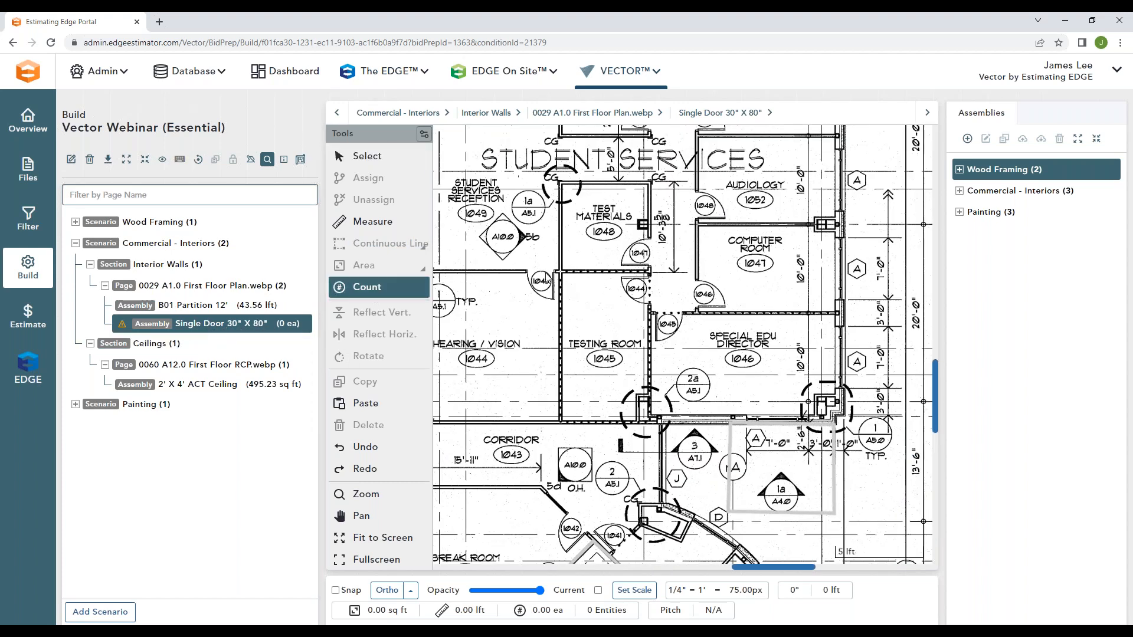
pyautogui.click(542, 272)
pyautogui.click(646, 284)
pyautogui.click(668, 323)
pyautogui.click(706, 294)
pyautogui.click(644, 252)
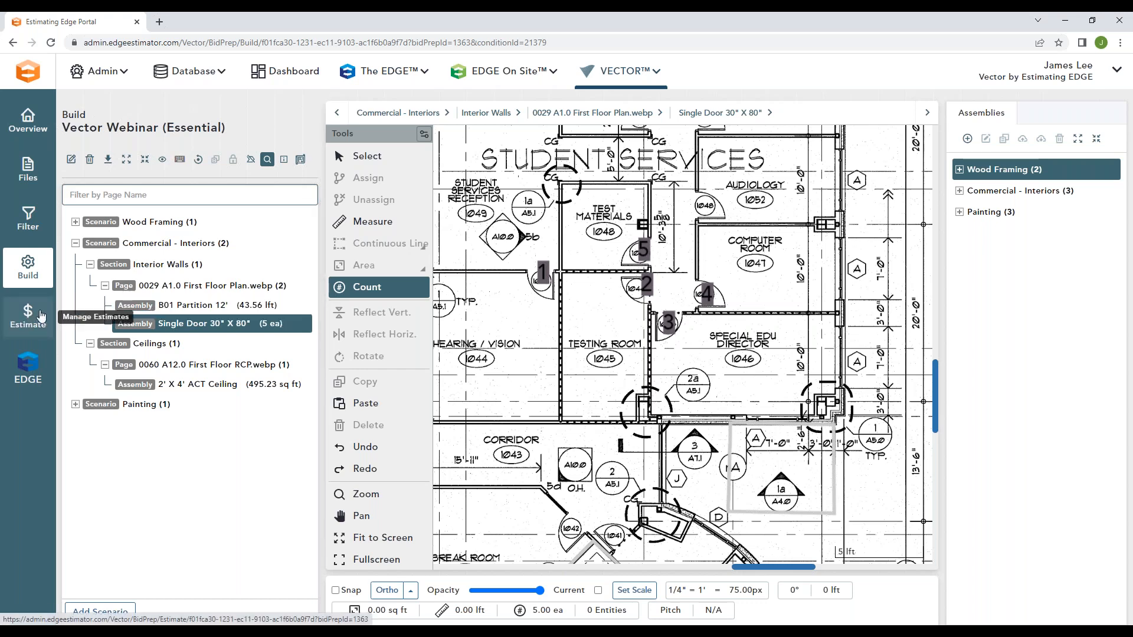
# Step: Open the bid's estimate and check the cost totals and contract amount of the Commercial - Interiors scenario
pyautogui.click(41, 316)
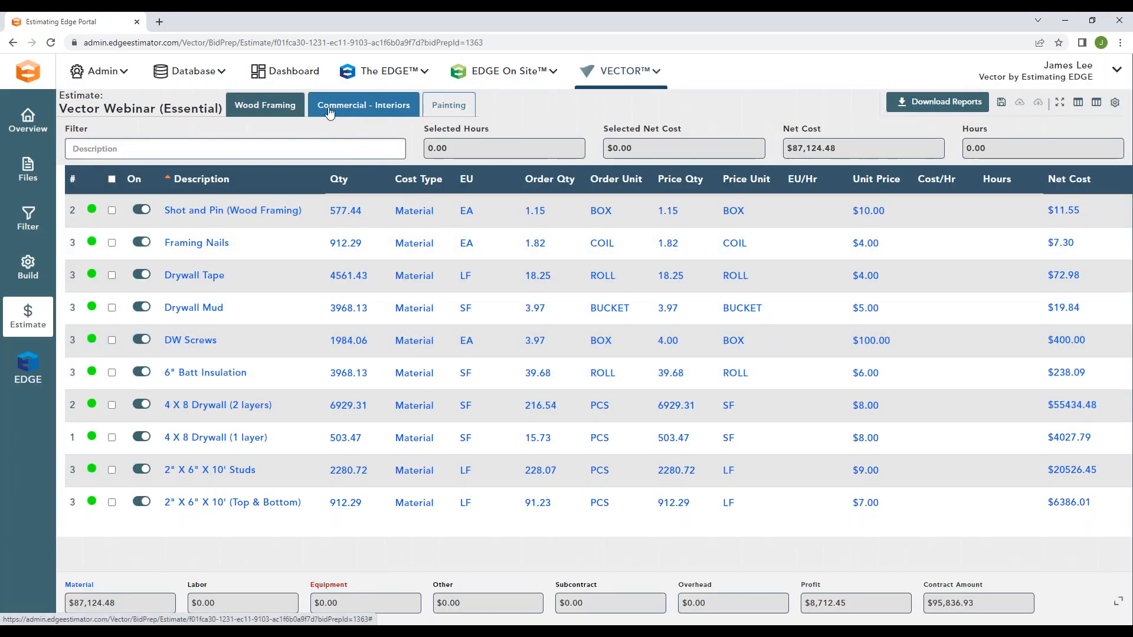
pyautogui.click(327, 113)
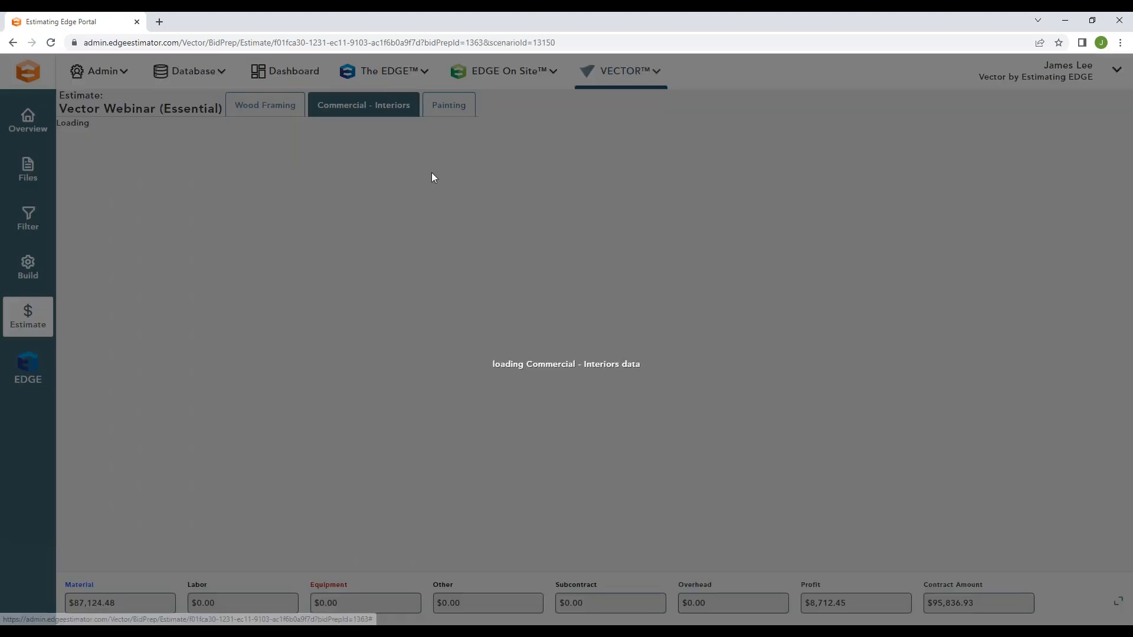
pyautogui.moveTo(978, 608); pyautogui.dragTo(927, 603)
pyautogui.click(1065, 593)
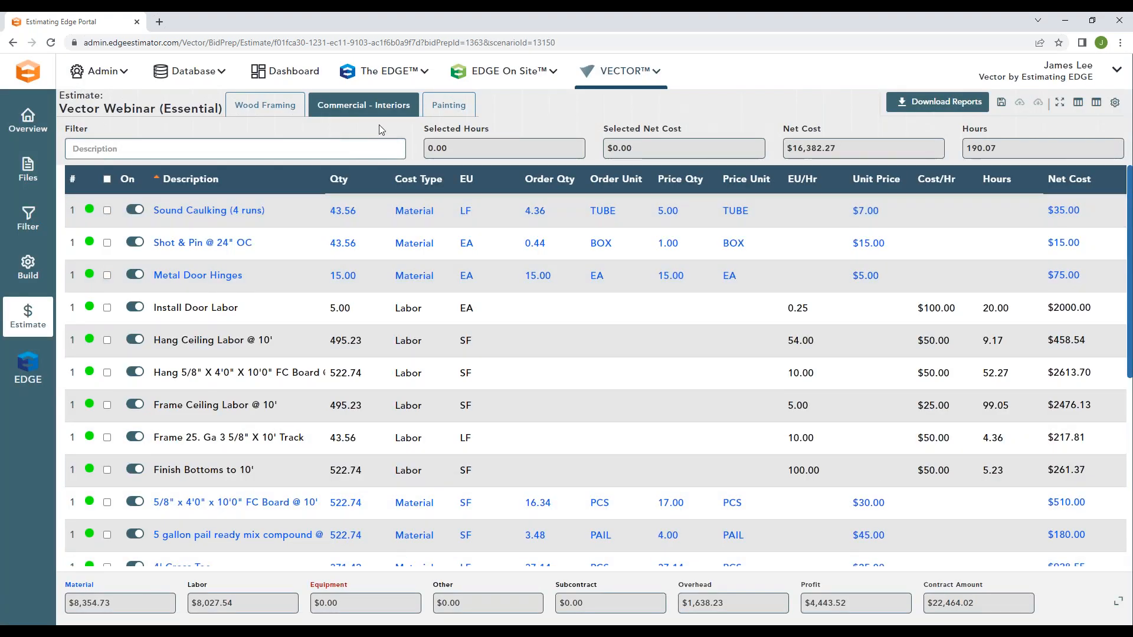
# Step: Compare the Wood Framing estimate with the Commercial - Interiors one and read through the latter's labor and material items
pyautogui.click(278, 110)
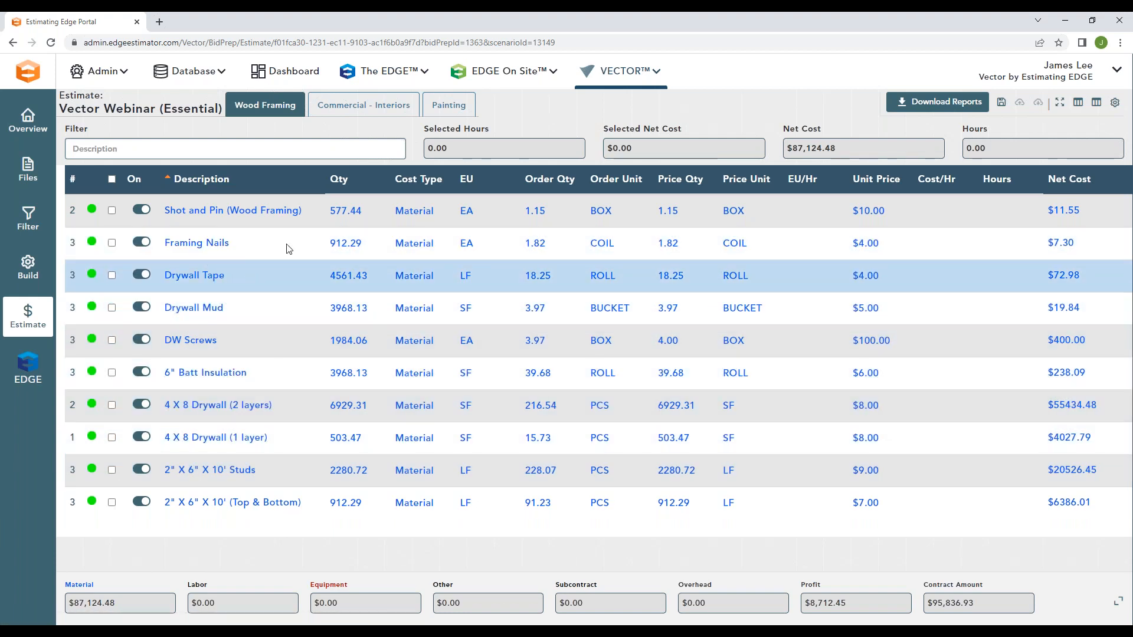
pyautogui.click(364, 112)
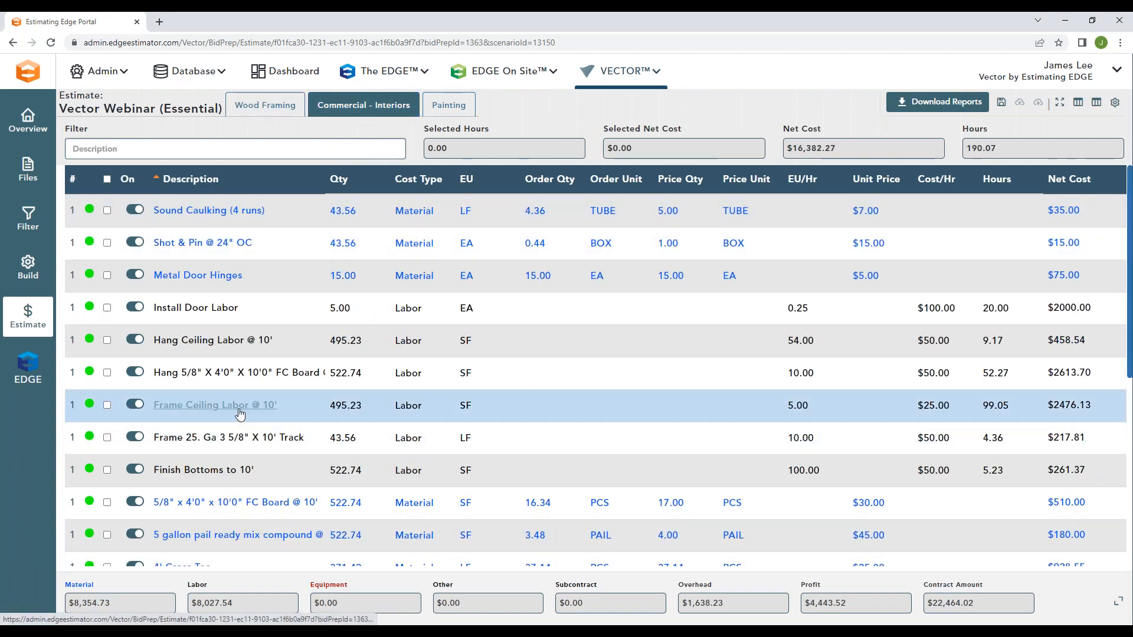
pyautogui.scroll(-2, 253, 436)
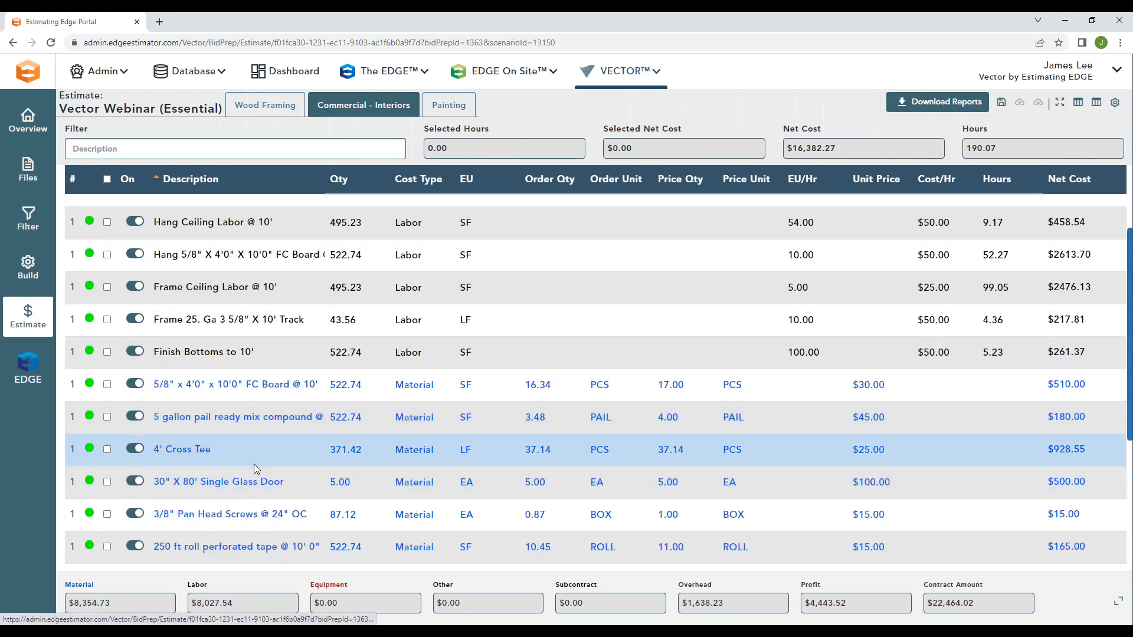
pyautogui.scroll(-1, 254, 484)
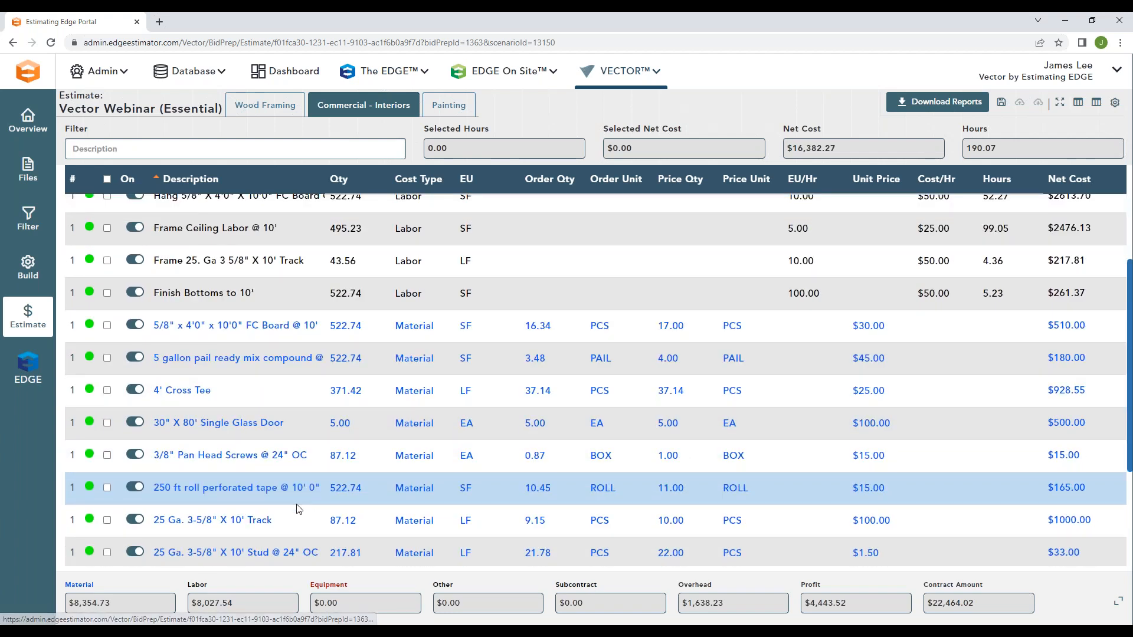
pyautogui.scroll(3, 298, 509)
# Step: Examine the conversion, description and order unit settings of the Painting scenario's Latex Flat (2 Coats) item, leaving them unedited
pyautogui.click(439, 107)
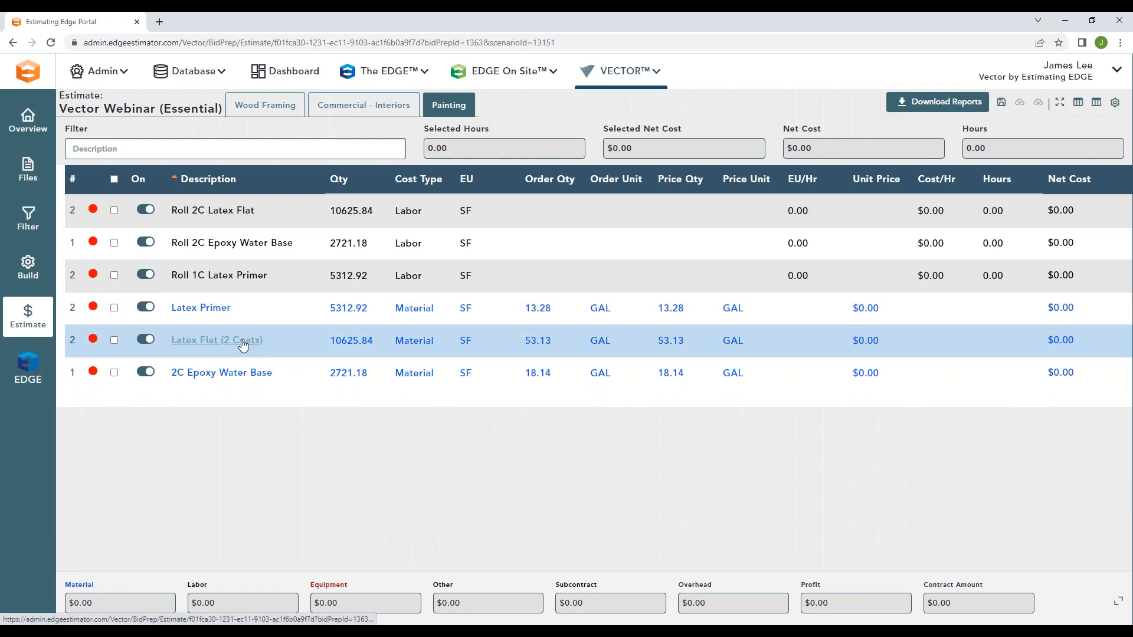
pyautogui.click(248, 340)
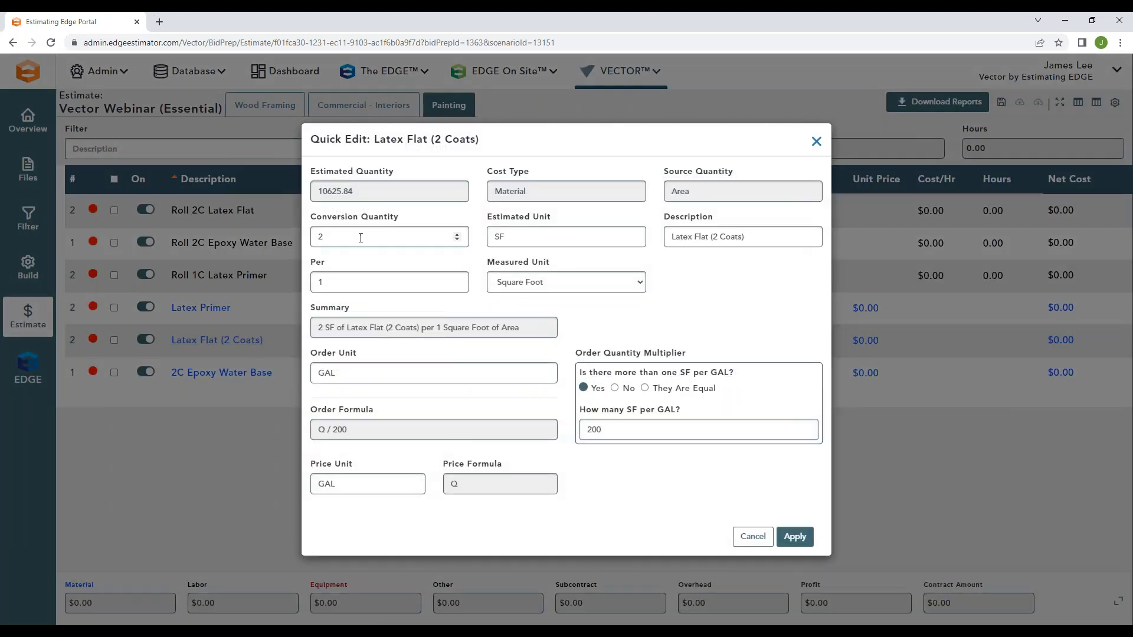
pyautogui.press('Tab')
pyautogui.click(478, 284)
pyautogui.doubleClick(319, 239)
pyautogui.moveTo(744, 239); pyautogui.dragTo(715, 241)
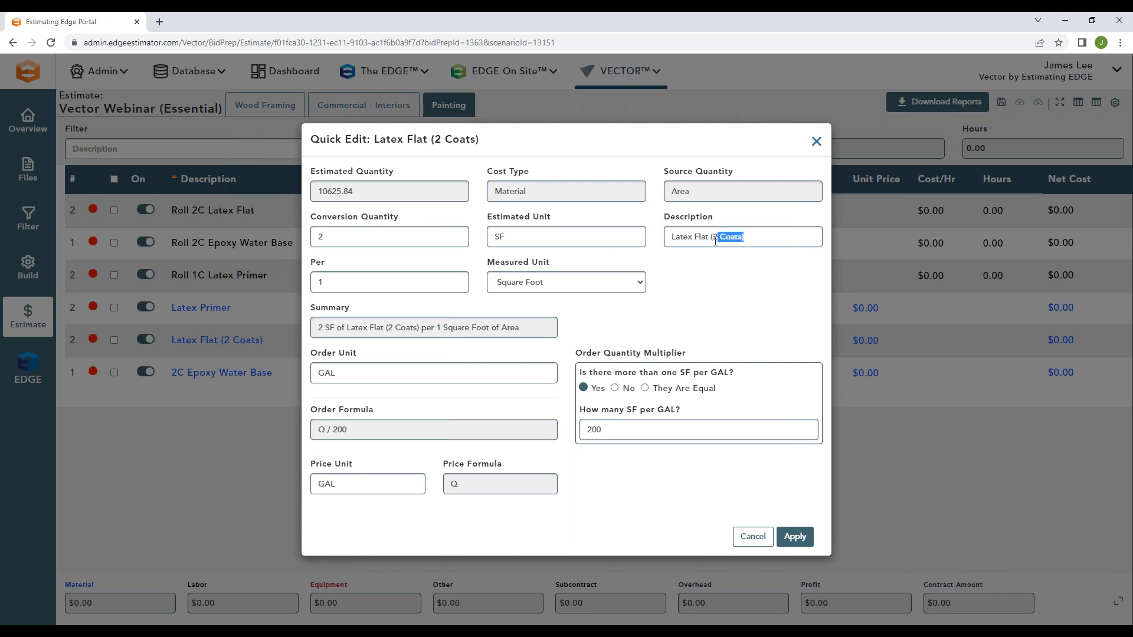
pyautogui.click(712, 275)
pyautogui.moveTo(346, 377); pyautogui.dragTo(322, 373)
pyautogui.click(565, 427)
pyautogui.click(815, 142)
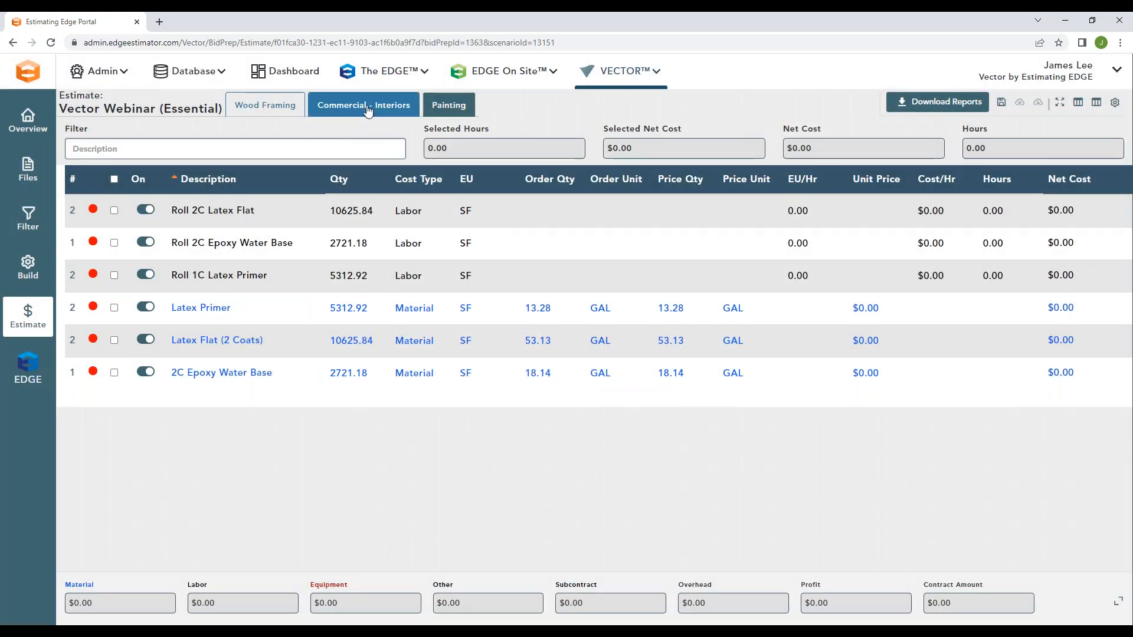
# Step: Sort the Commercial - Interiors estimate by cost type and set its pricing mode to Non Labor Only
pyautogui.click(368, 111)
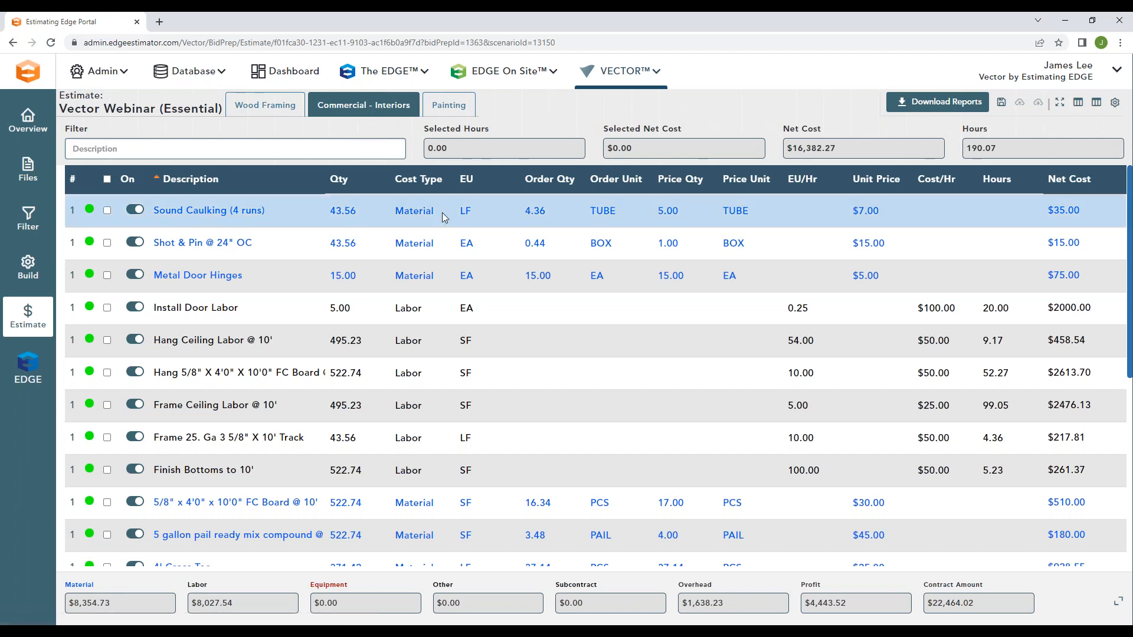
pyautogui.click(413, 180)
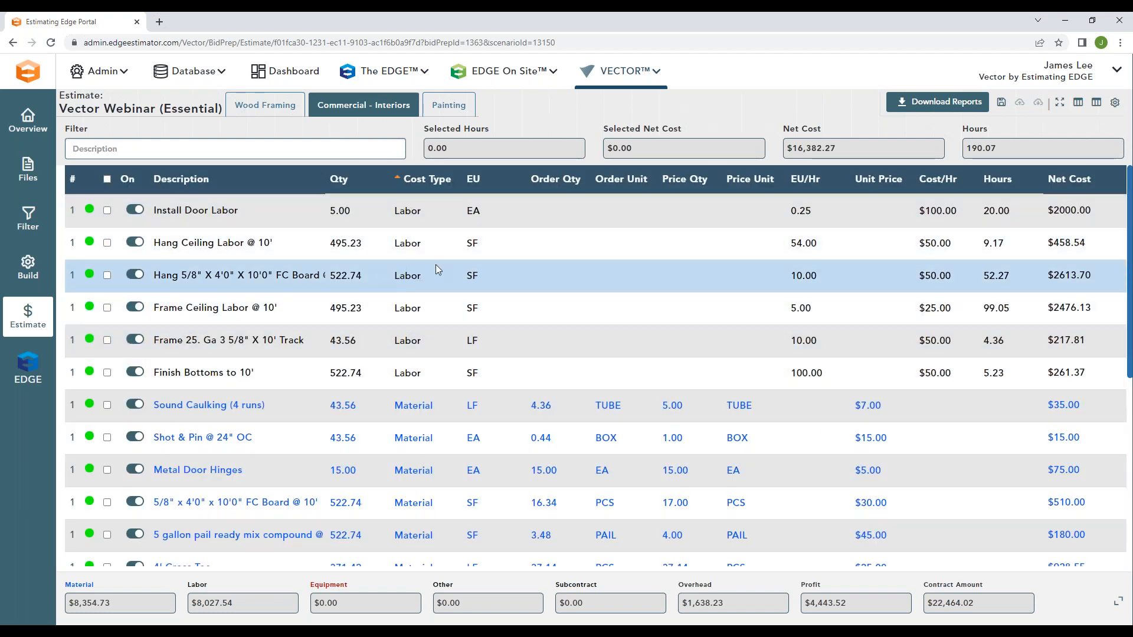
pyautogui.click(1096, 104)
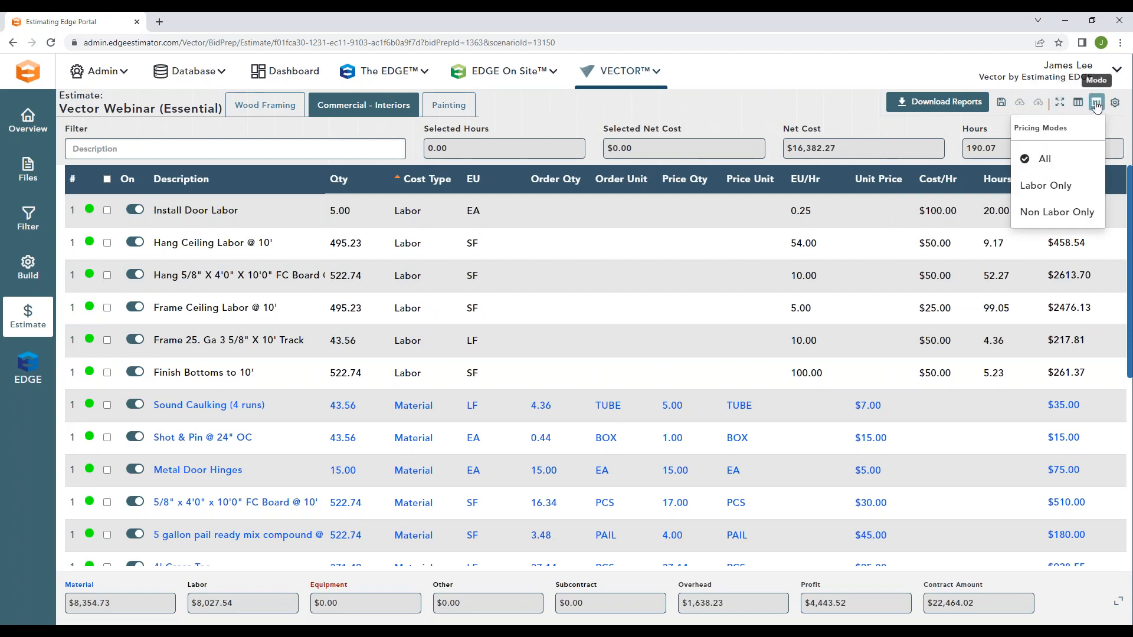
pyautogui.click(1056, 212)
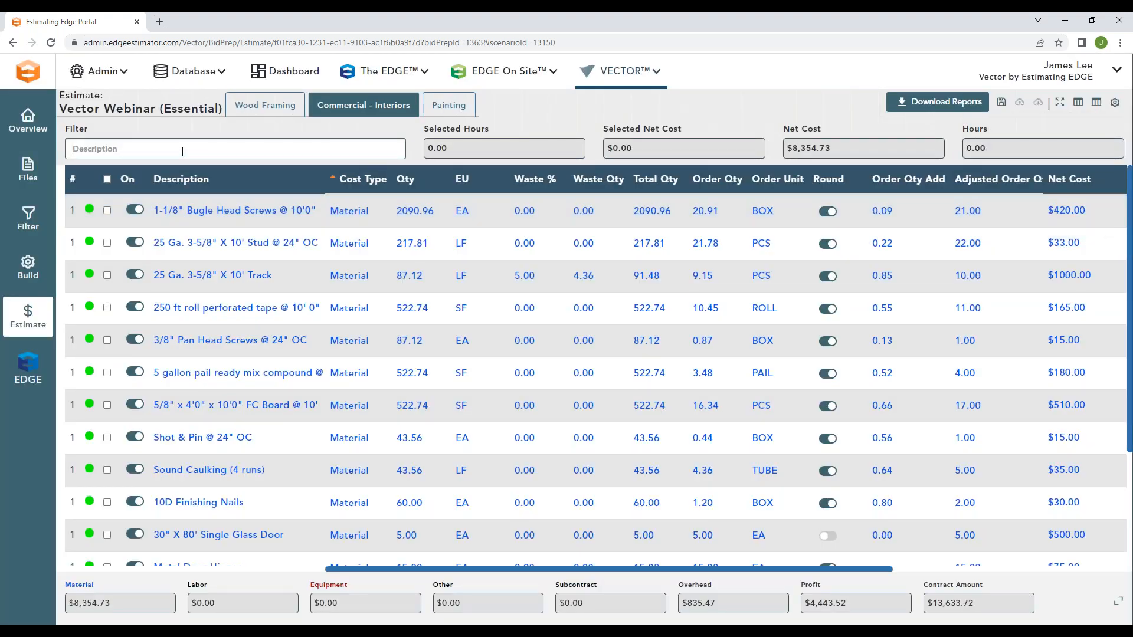
# Step: Filter the estimate descriptions by "Track" and examine the track item's waste, total quantity, order quantity, order unit and unit price, leaving them unedited
pyautogui.write('Track')
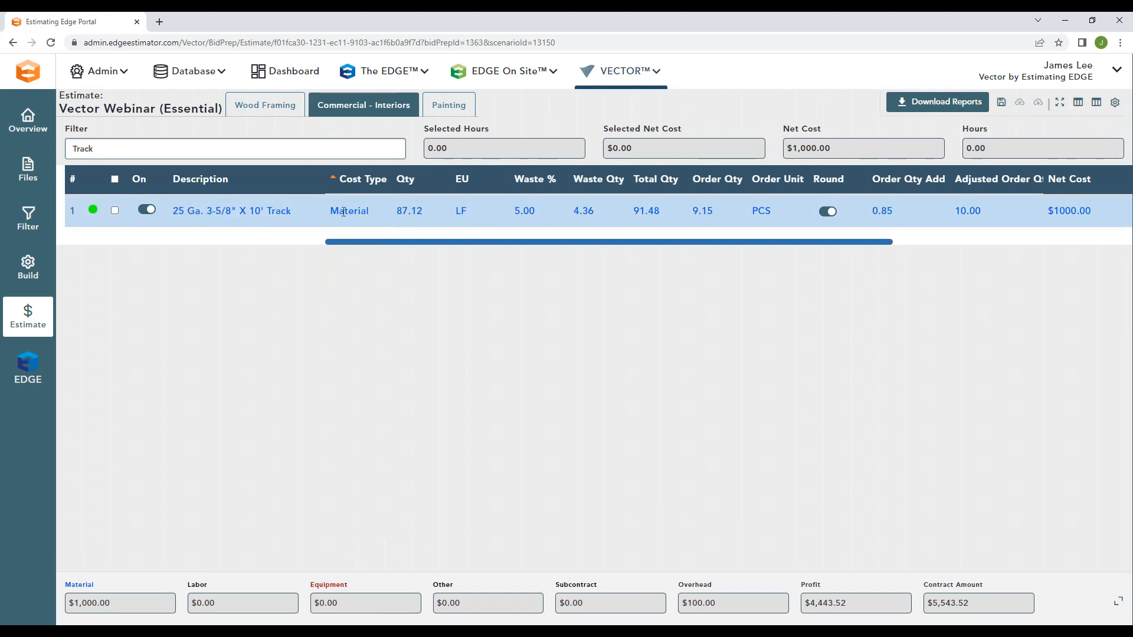
pyautogui.moveTo(415, 213); pyautogui.dragTo(424, 216)
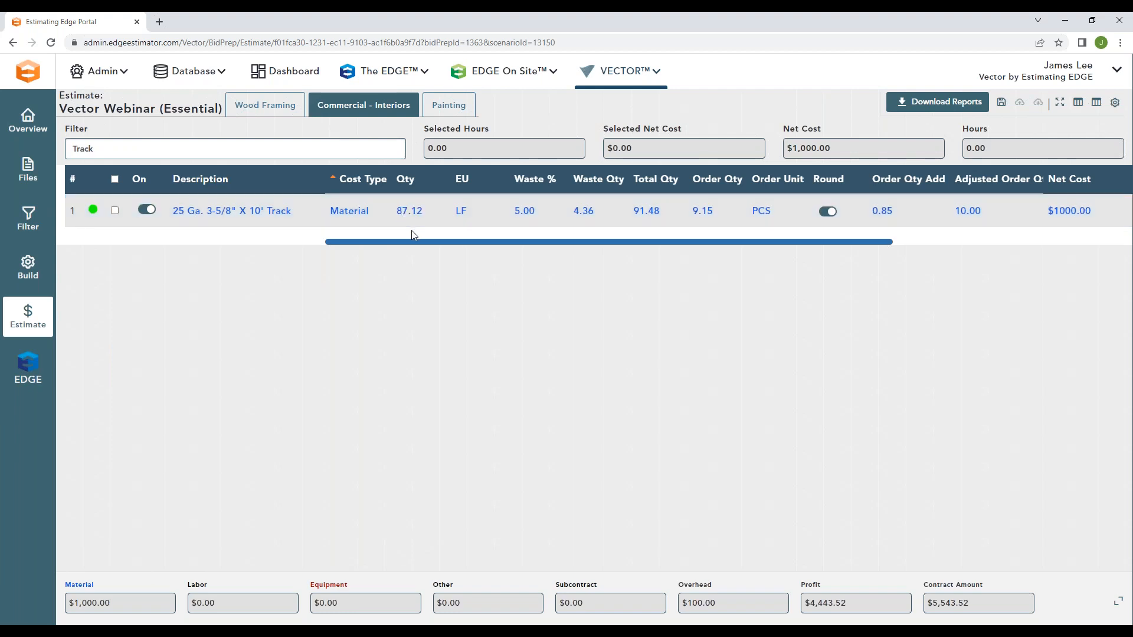
pyautogui.click(527, 211)
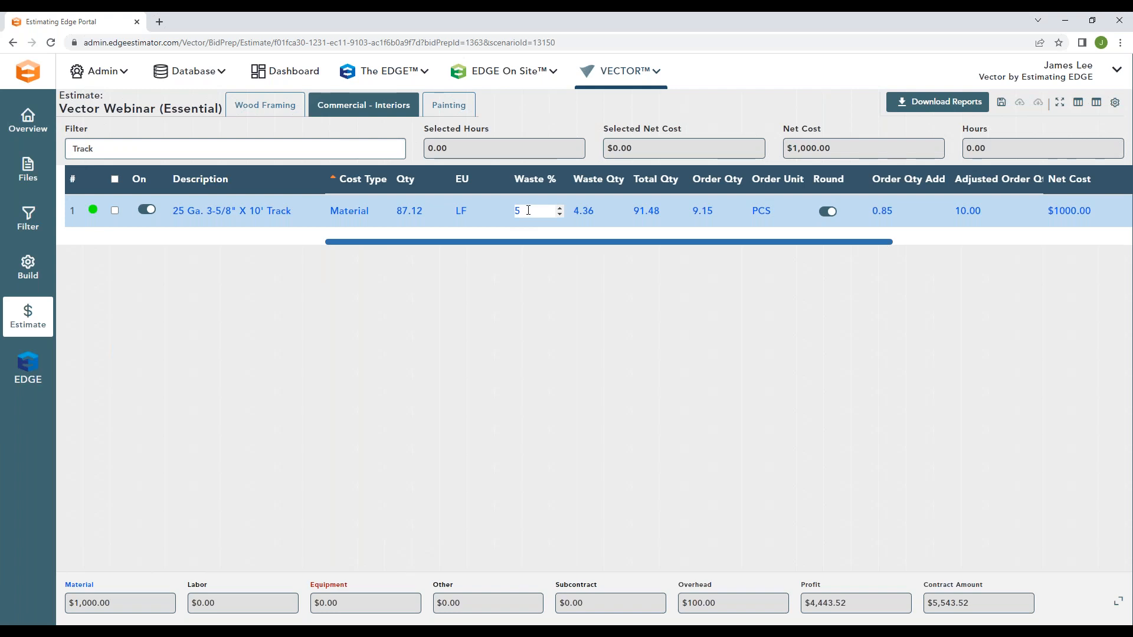
pyautogui.click(482, 201)
pyautogui.moveTo(659, 210); pyautogui.dragTo(649, 242)
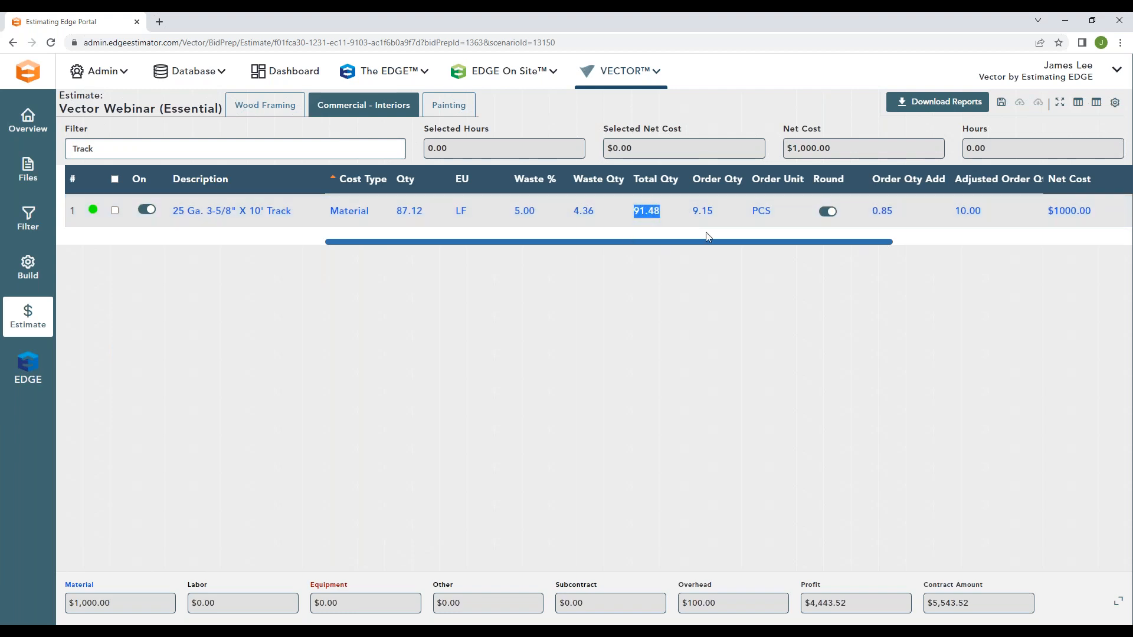
pyautogui.moveTo(773, 214); pyautogui.dragTo(758, 212)
pyautogui.click(770, 235)
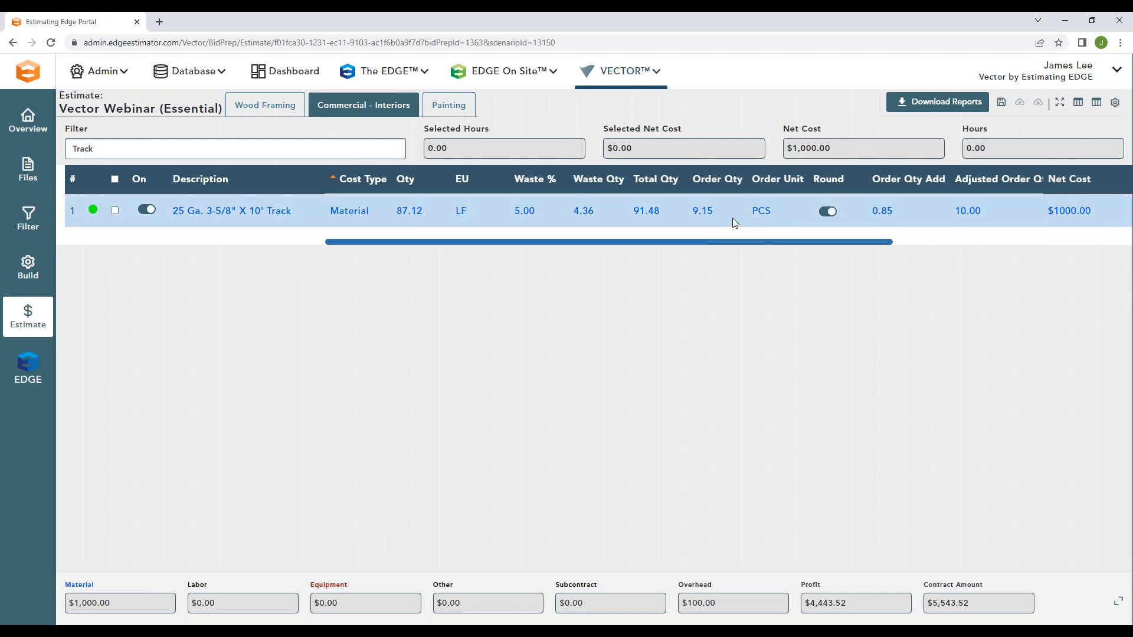
pyautogui.moveTo(713, 209); pyautogui.dragTo(694, 211)
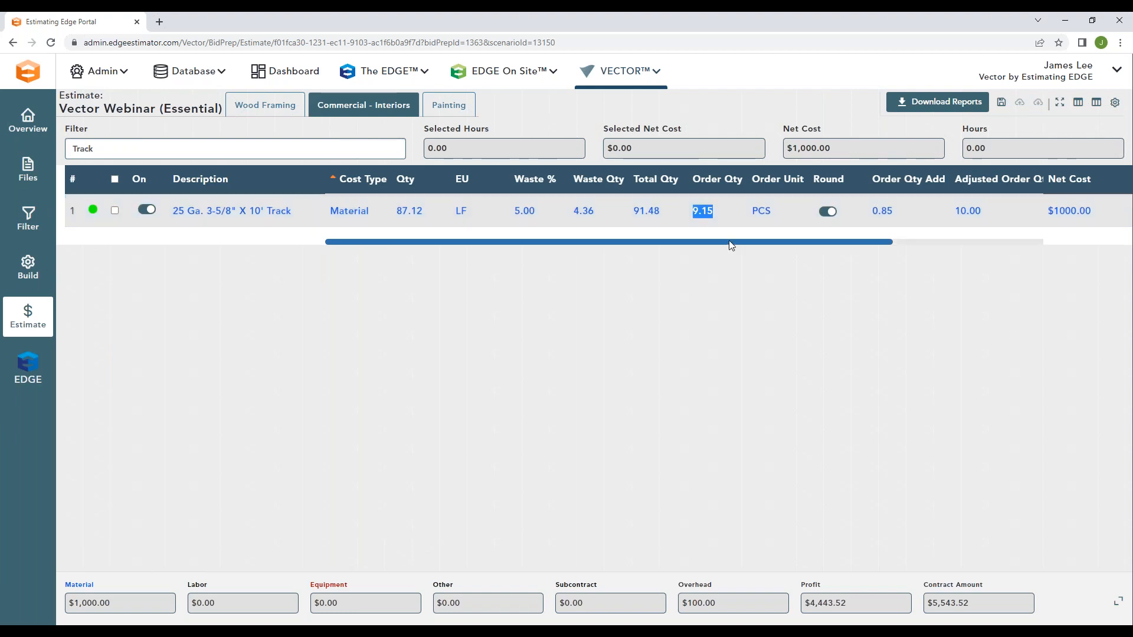
pyautogui.moveTo(727, 240); pyautogui.dragTo(884, 231)
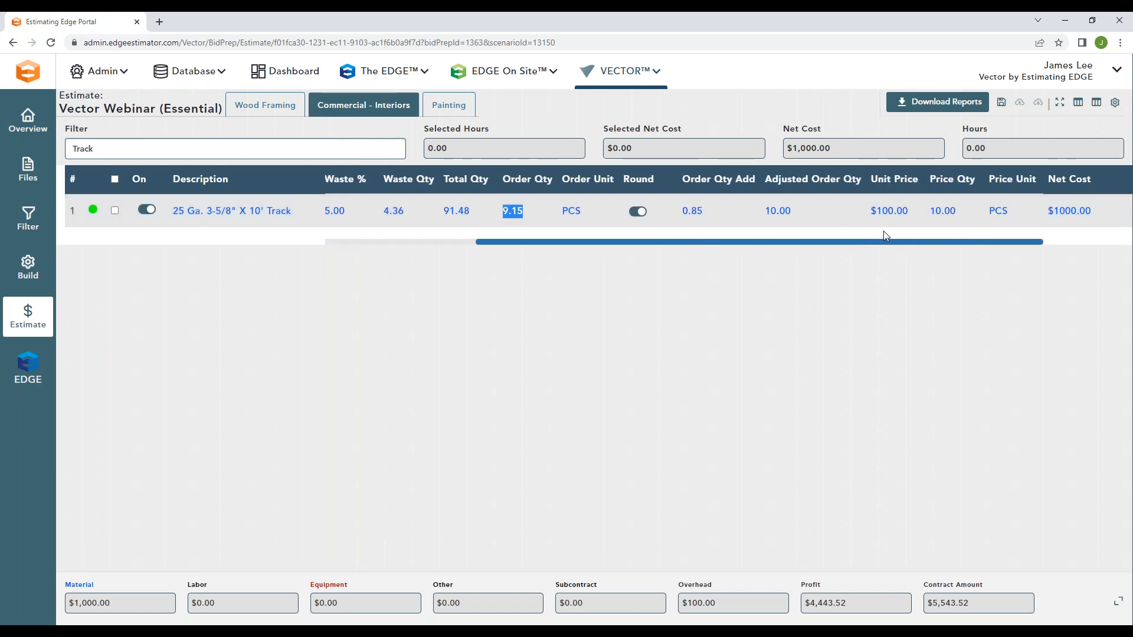
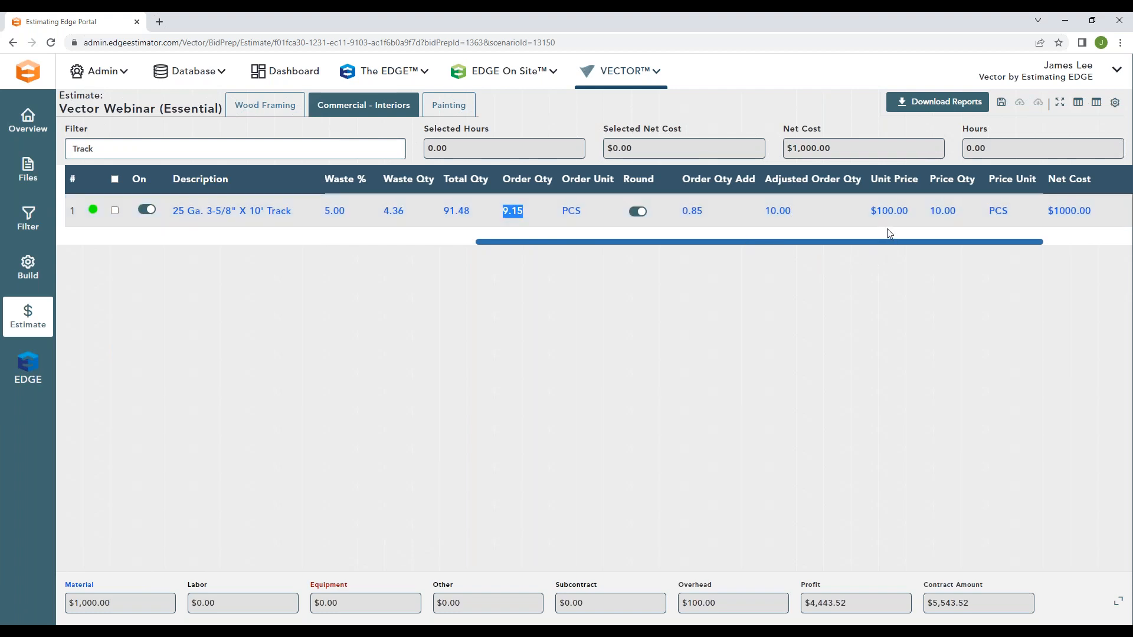
# Step: Set the unit price of the 25 Ga. 3-5/8" X 10' Track item to $50
pyautogui.click(890, 211)
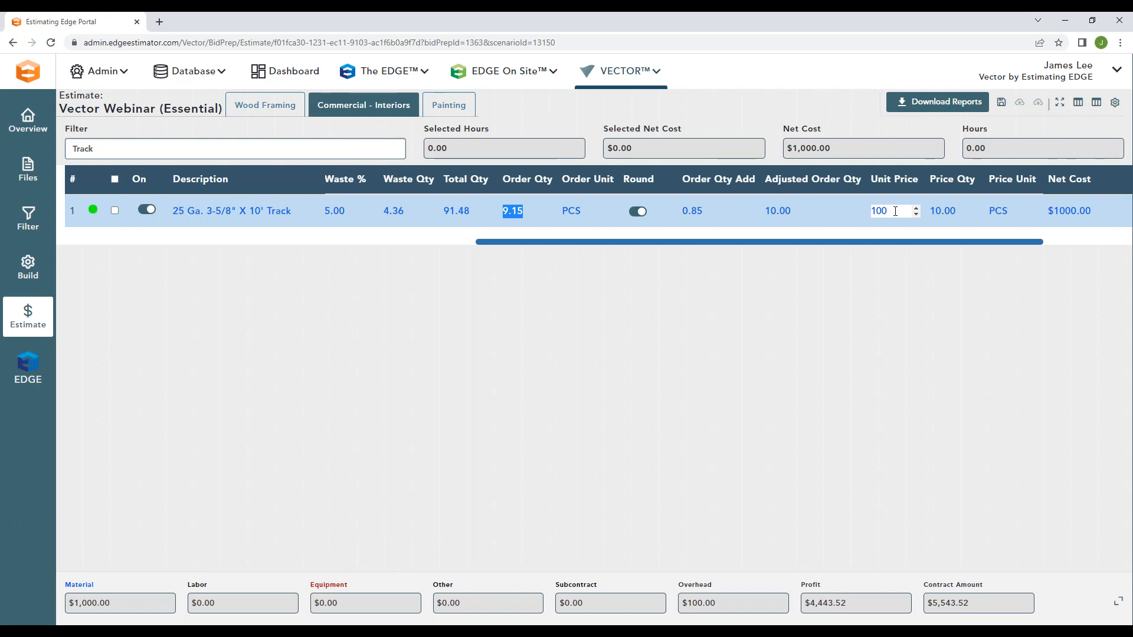
pyautogui.click(884, 232)
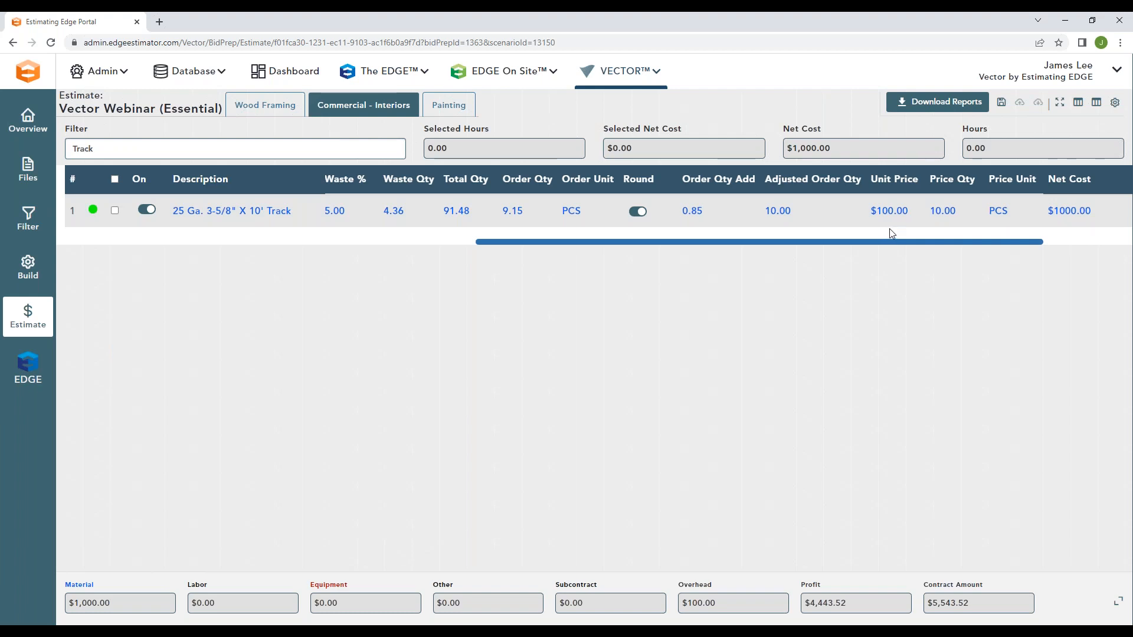
pyautogui.click(867, 212)
pyautogui.write('50')
pyautogui.press('Return')
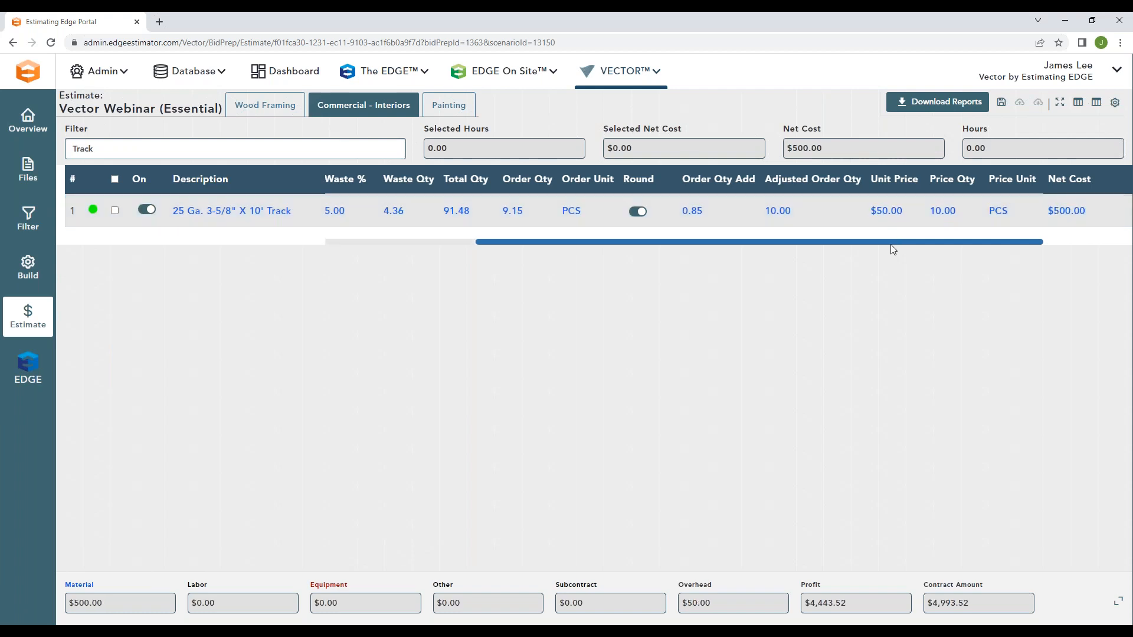
# Step: Set the track item's net cost to $1,000 and remove the "Track" description filter
pyautogui.click(810, 211)
pyautogui.click(1078, 212)
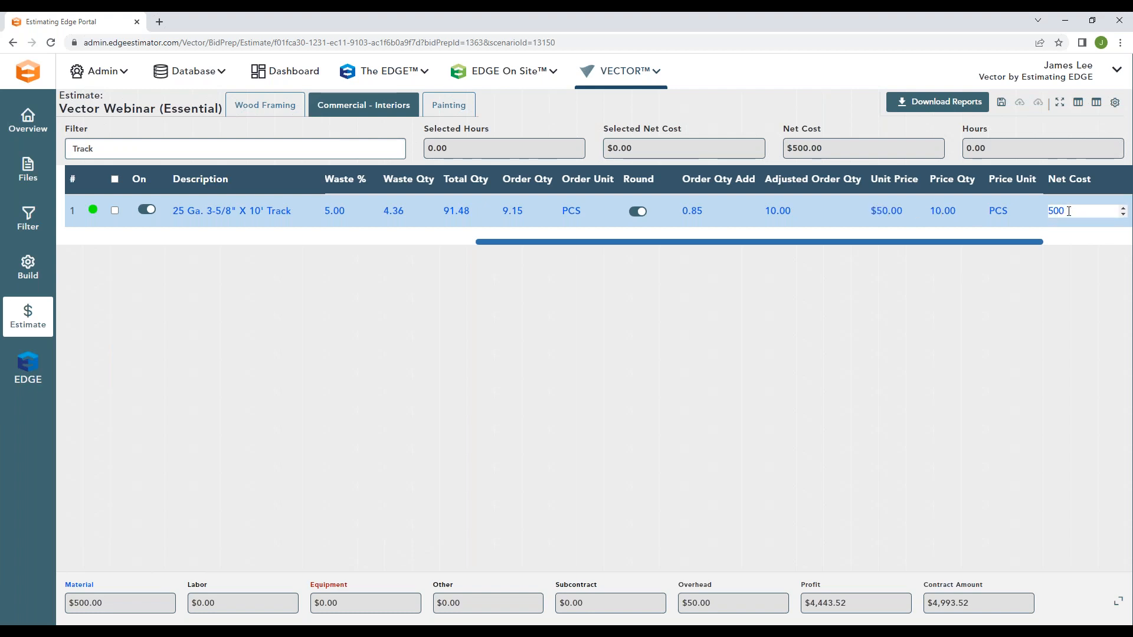
pyautogui.moveTo(1078, 211); pyautogui.dragTo(1045, 214)
pyautogui.write('1000')
pyautogui.click(1039, 296)
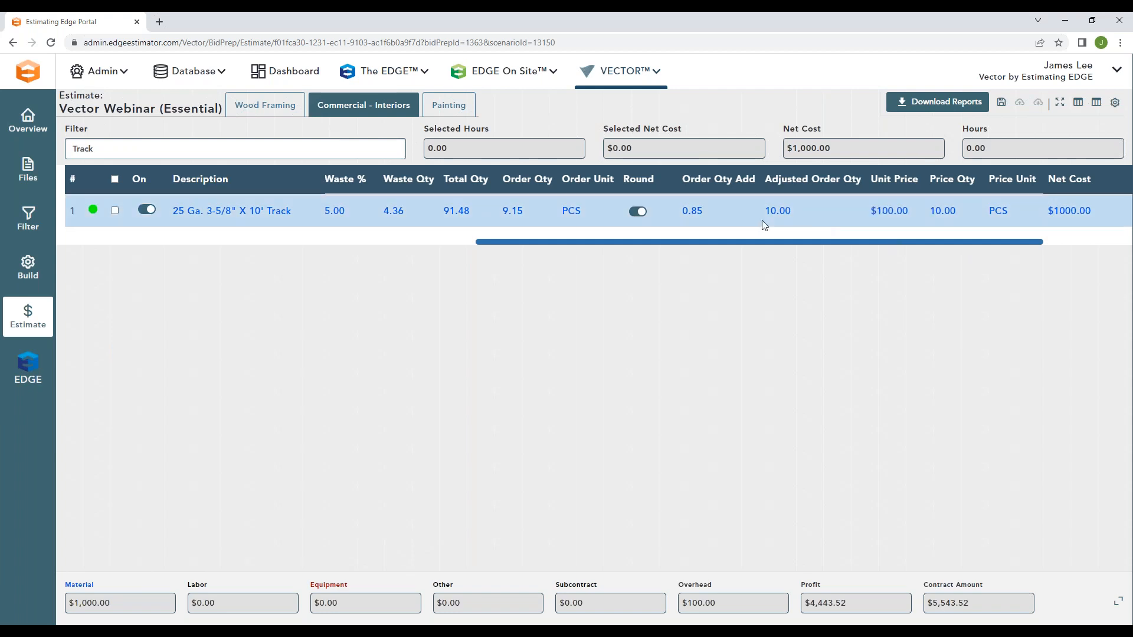
pyautogui.moveTo(95, 150); pyautogui.dragTo(72, 152)
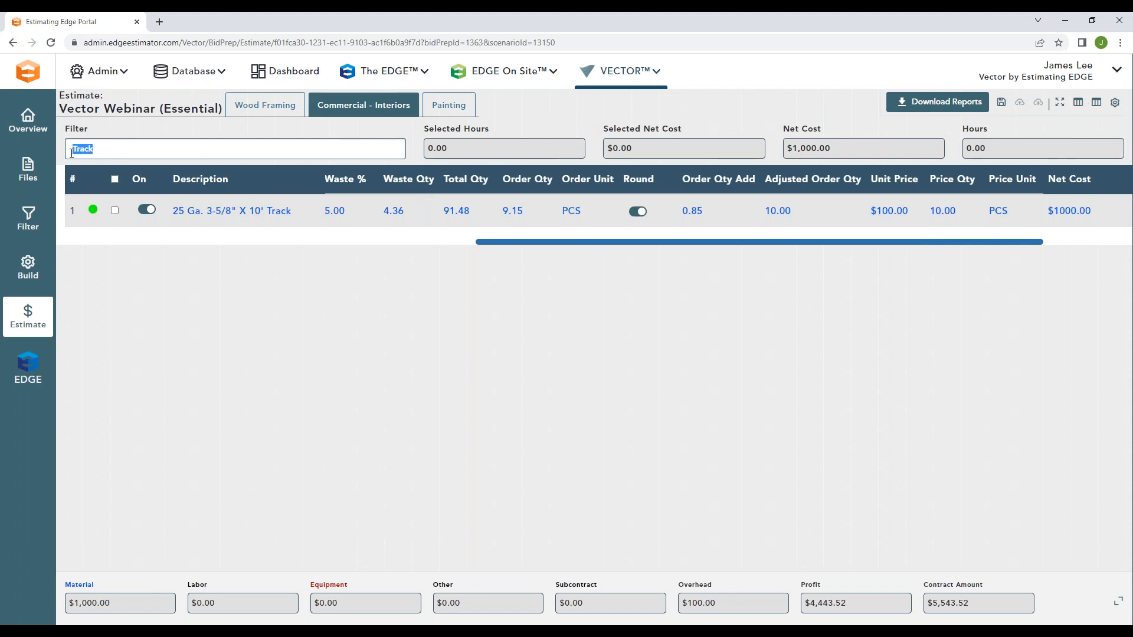
pyautogui.press('BackSpace')
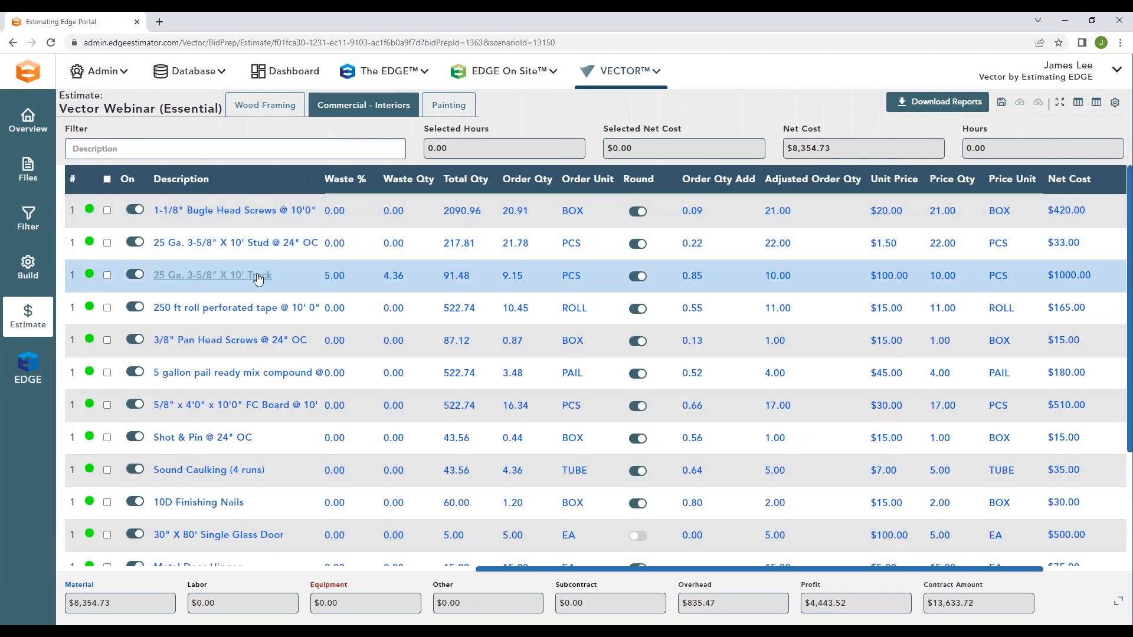
# Step: Clear the unit price of the 4' Cross Tee item and check the row's status indicator
pyautogui.scroll(-3, 835, 385)
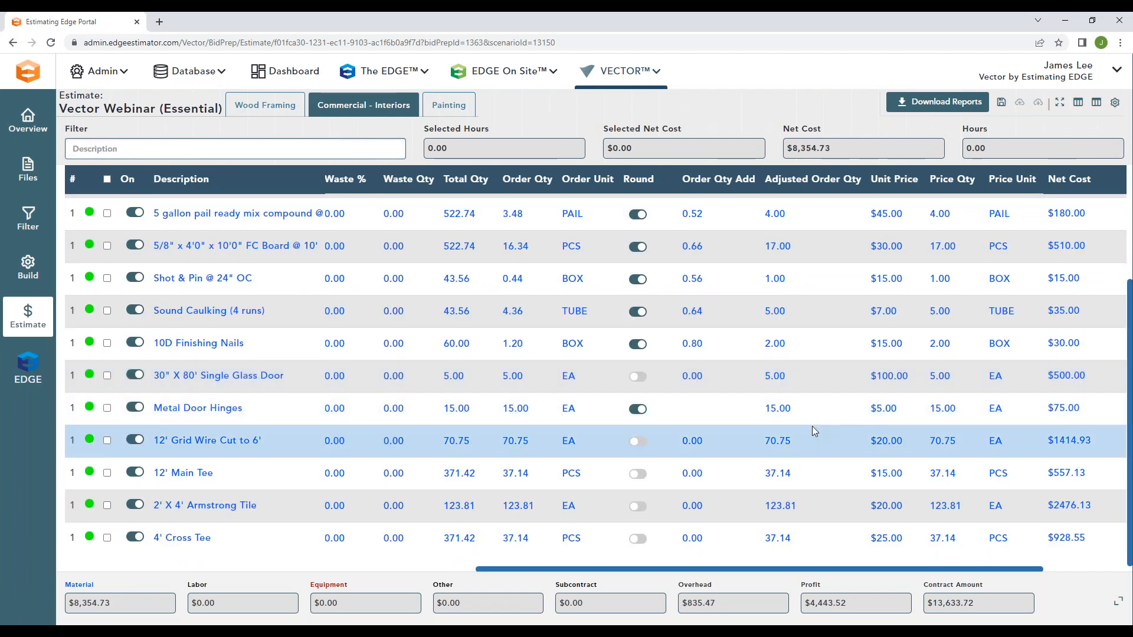
pyautogui.moveTo(896, 539); pyautogui.dragTo(874, 543)
pyautogui.press('BackSpace')
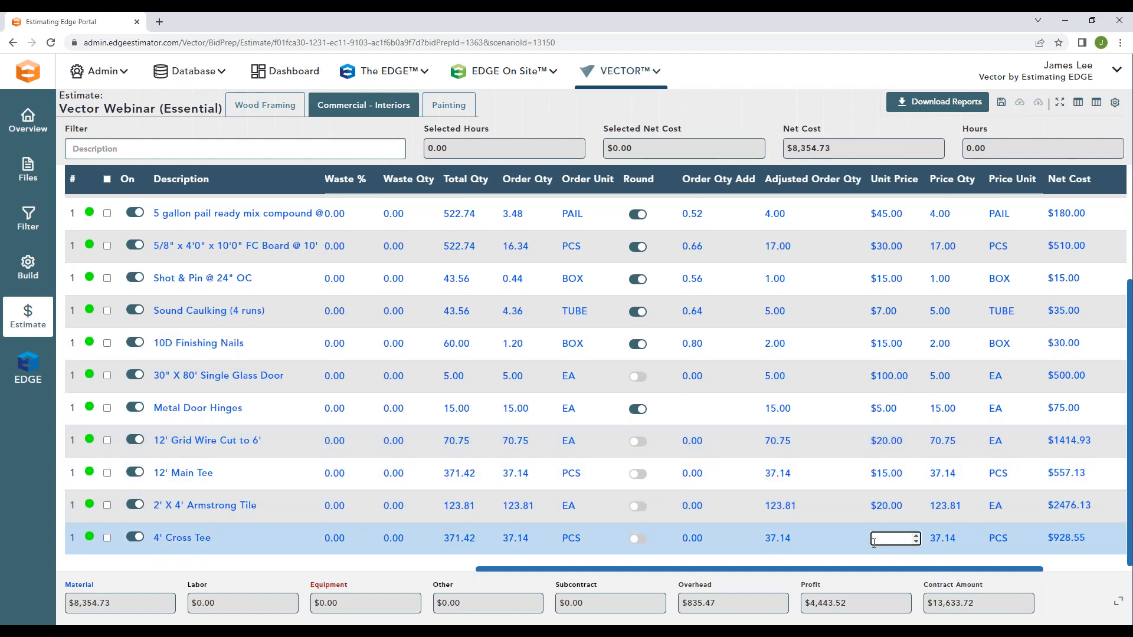
pyautogui.click(856, 541)
pyautogui.moveTo(89, 537)
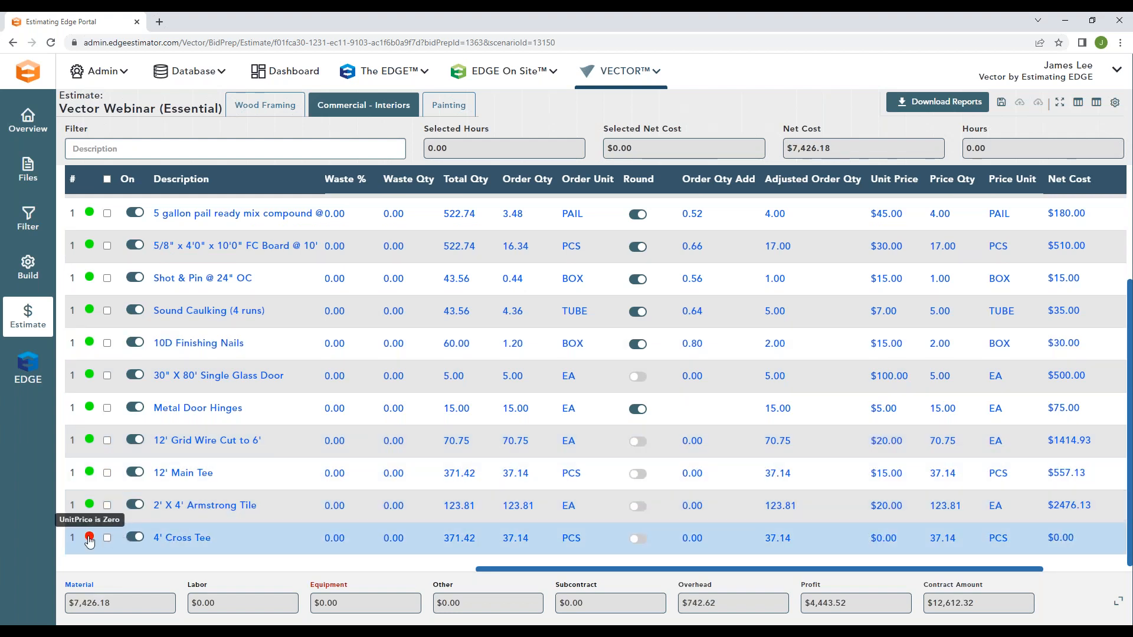
# Step: Set the unit price of the 4' Cross Tee item to $10
pyautogui.moveTo(885, 538)
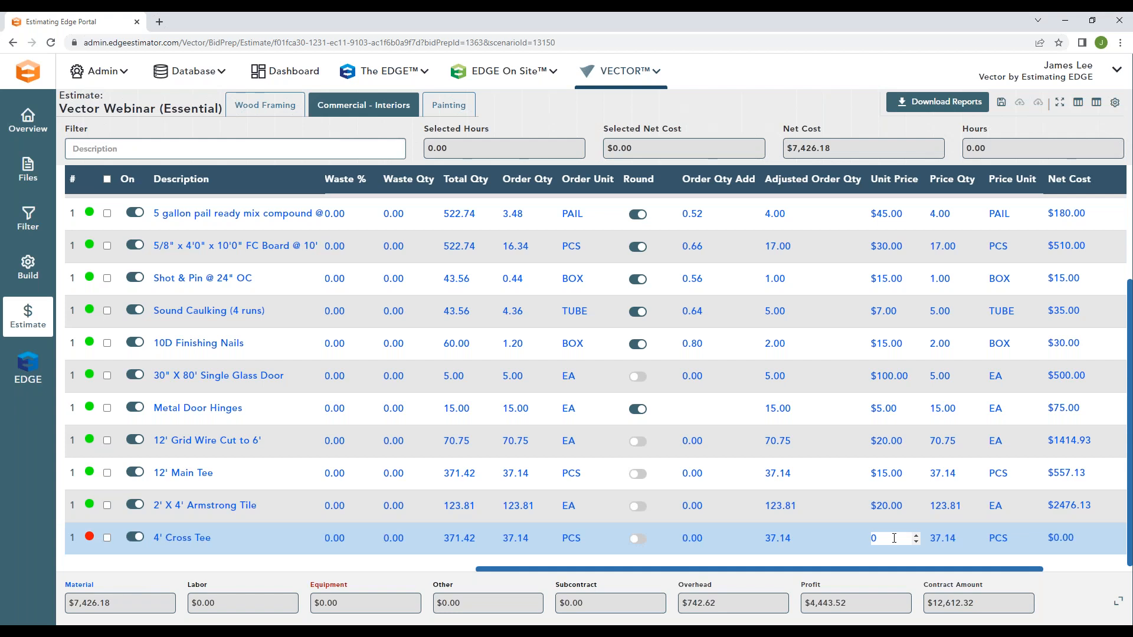
pyautogui.moveTo(884, 538); pyautogui.dragTo(856, 541)
pyautogui.click(838, 536)
pyautogui.scroll(3, 752, 437)
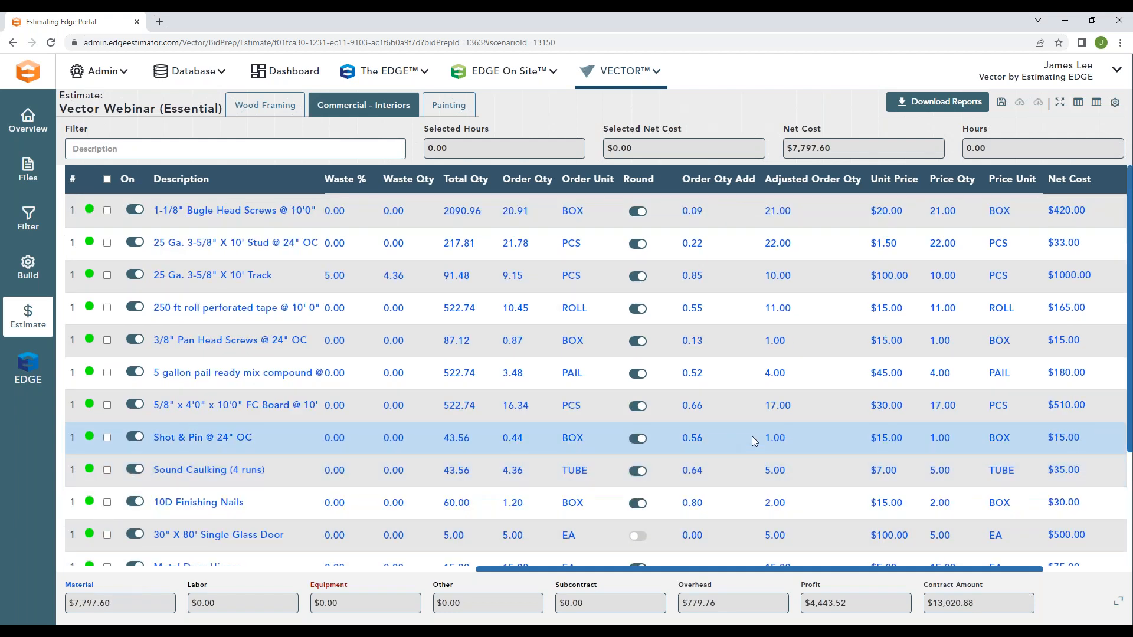
# Step: Set the pricing mode to Labor Only and examine the Install Door Labor item's description, quantity and estimating unit
pyautogui.click(1096, 102)
pyautogui.click(1027, 186)
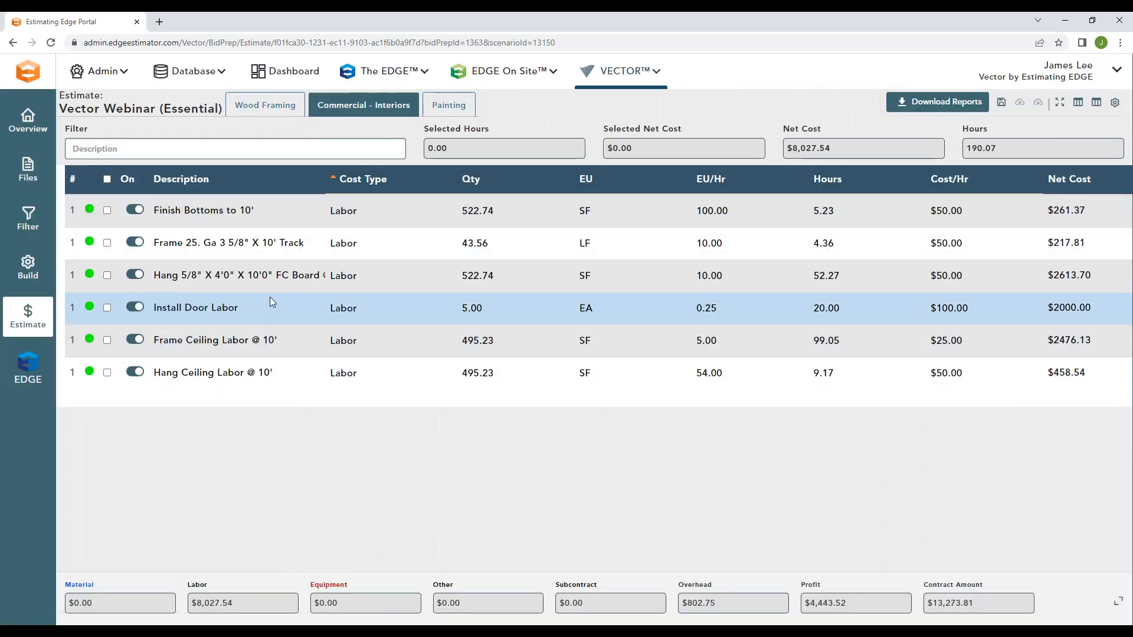
pyautogui.doubleClick(250, 306)
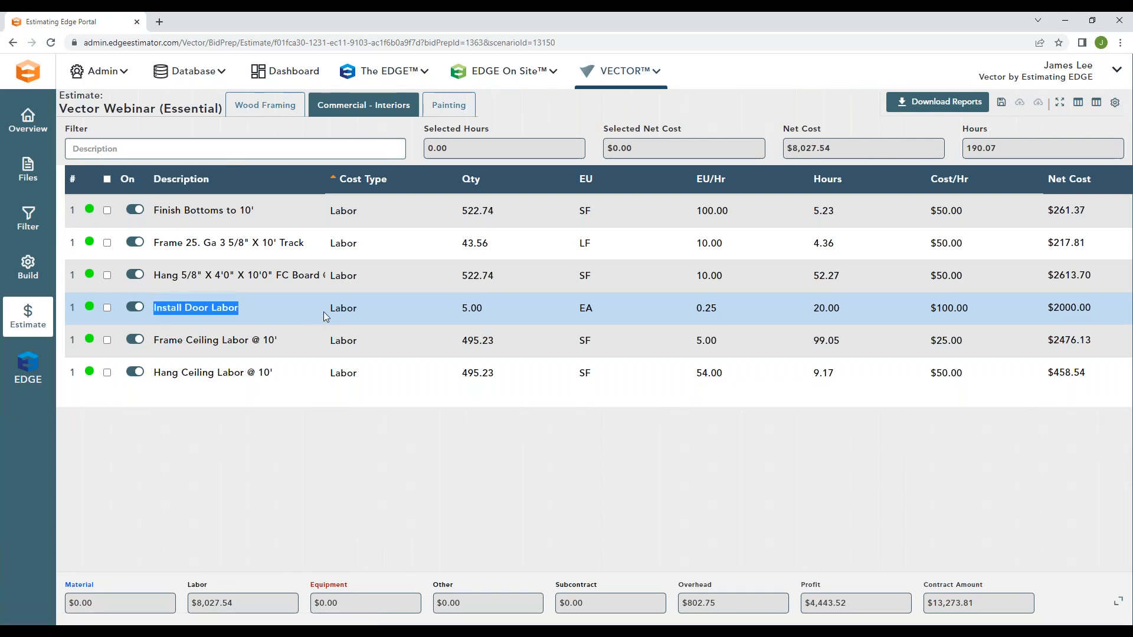
pyautogui.click(323, 312)
pyautogui.doubleClick(466, 308)
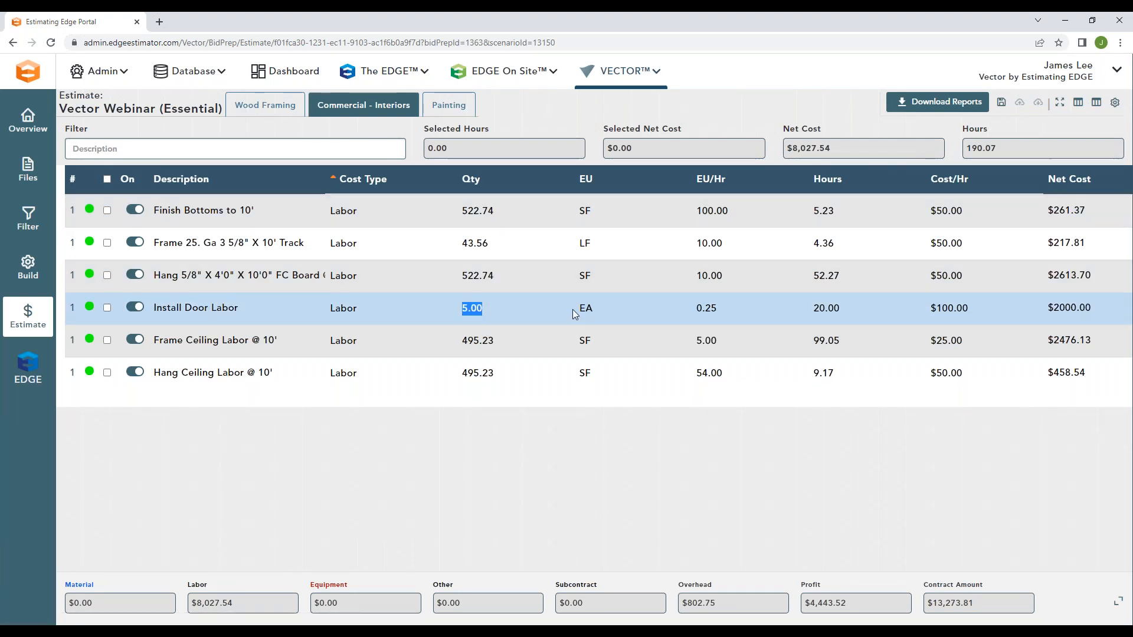
pyautogui.doubleClick(585, 309)
pyautogui.click(641, 312)
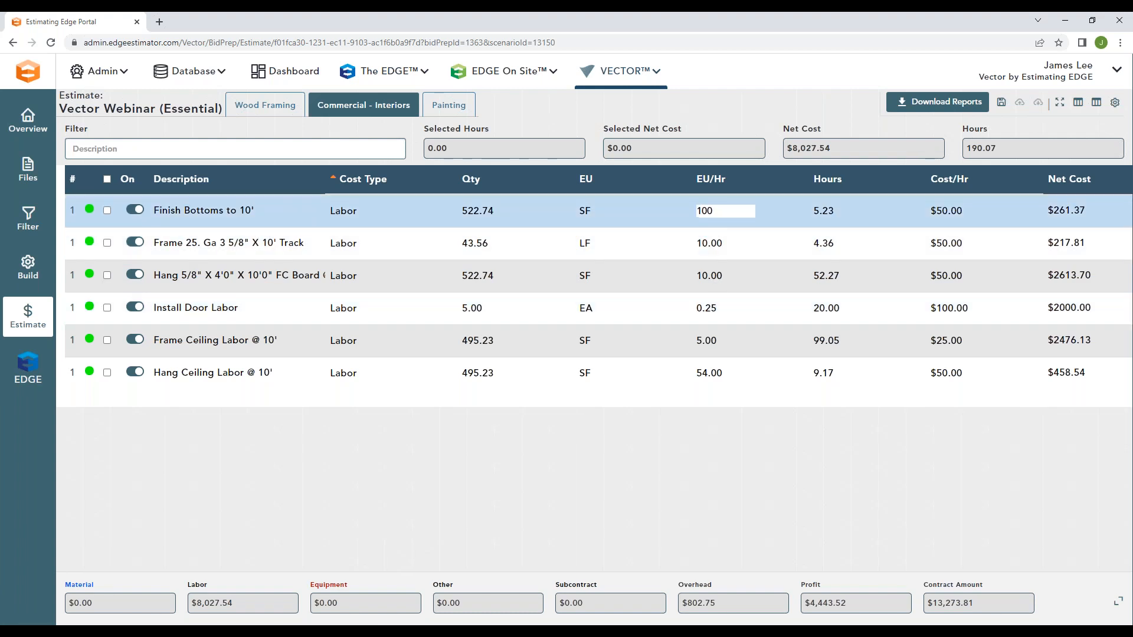
# Step: Set the Install Door Labor item's production rate (EU/Hr) to 1
pyautogui.doubleClick(684, 312)
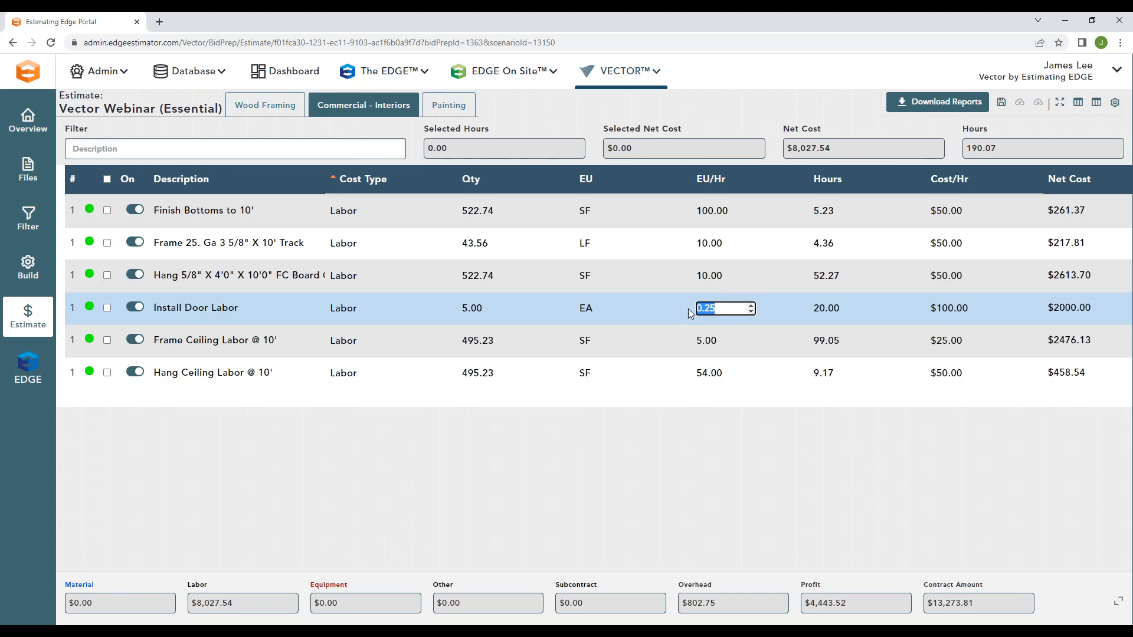
pyautogui.write('1')
pyautogui.press('Return')
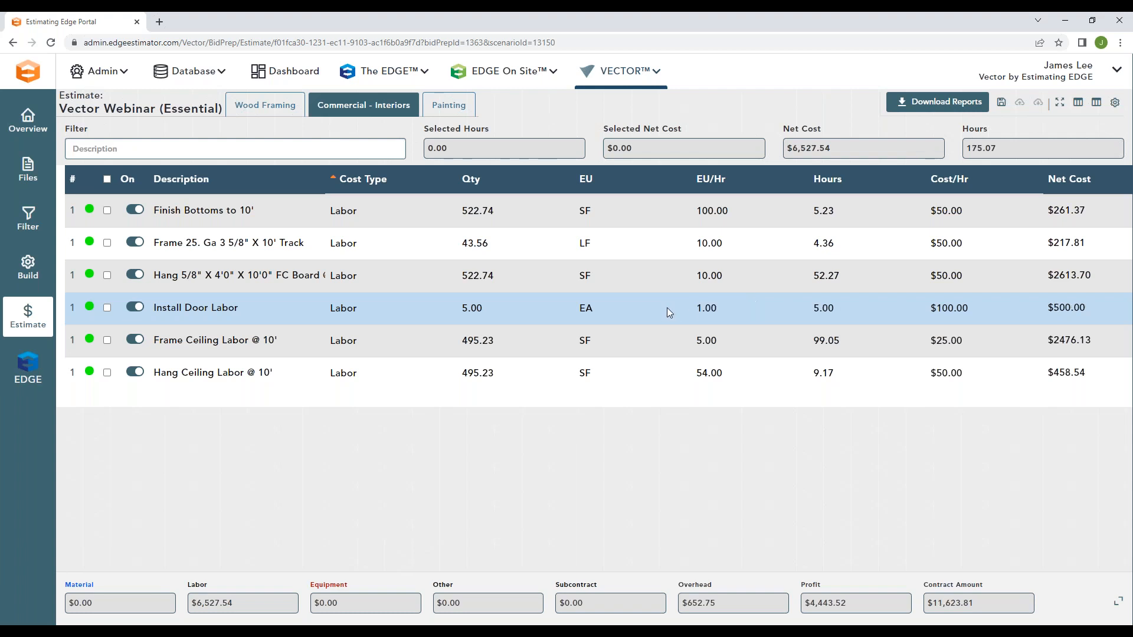
# Step: Examine the Install Door Labor item's production rate, hours, cost per hour and net cost, leaving them unedited
pyautogui.click(687, 303)
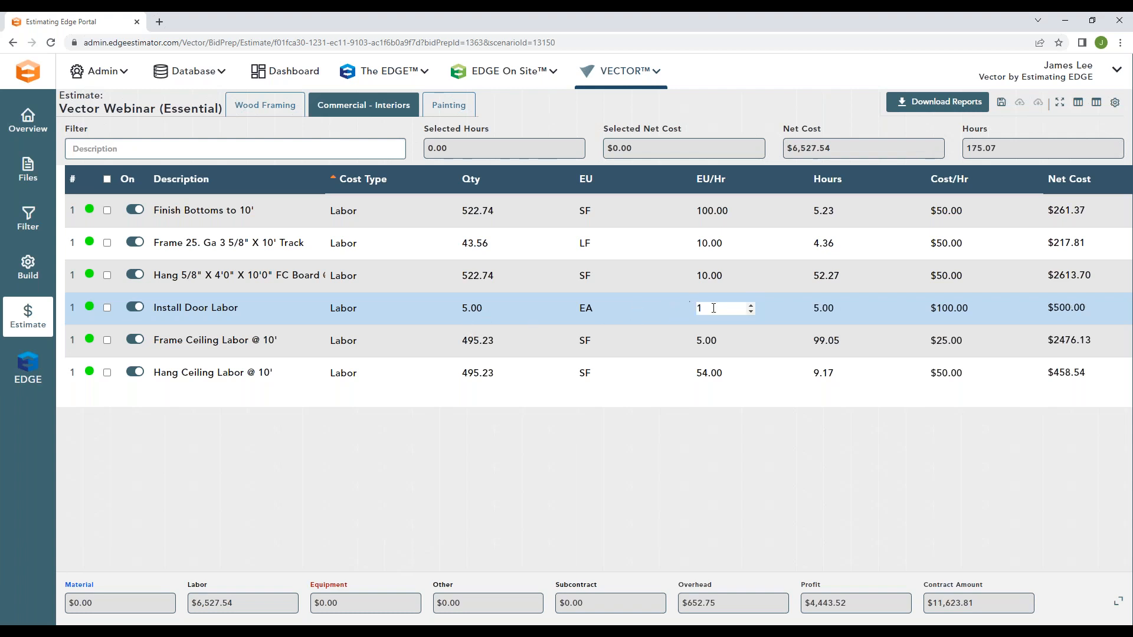
pyautogui.click(824, 308)
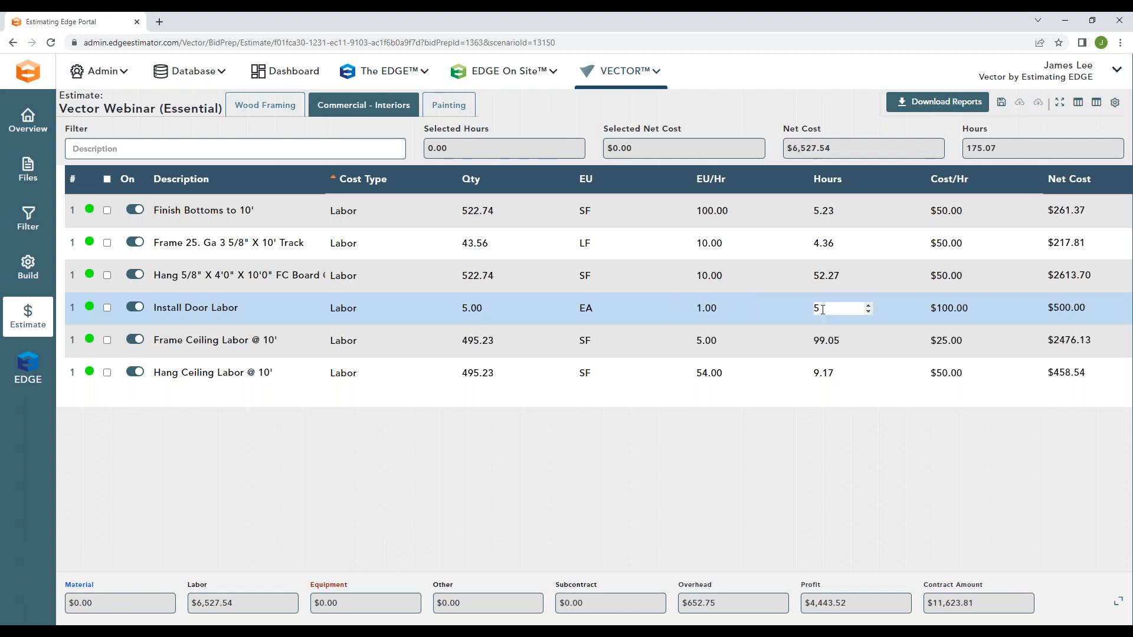
pyautogui.click(795, 306)
pyautogui.click(789, 293)
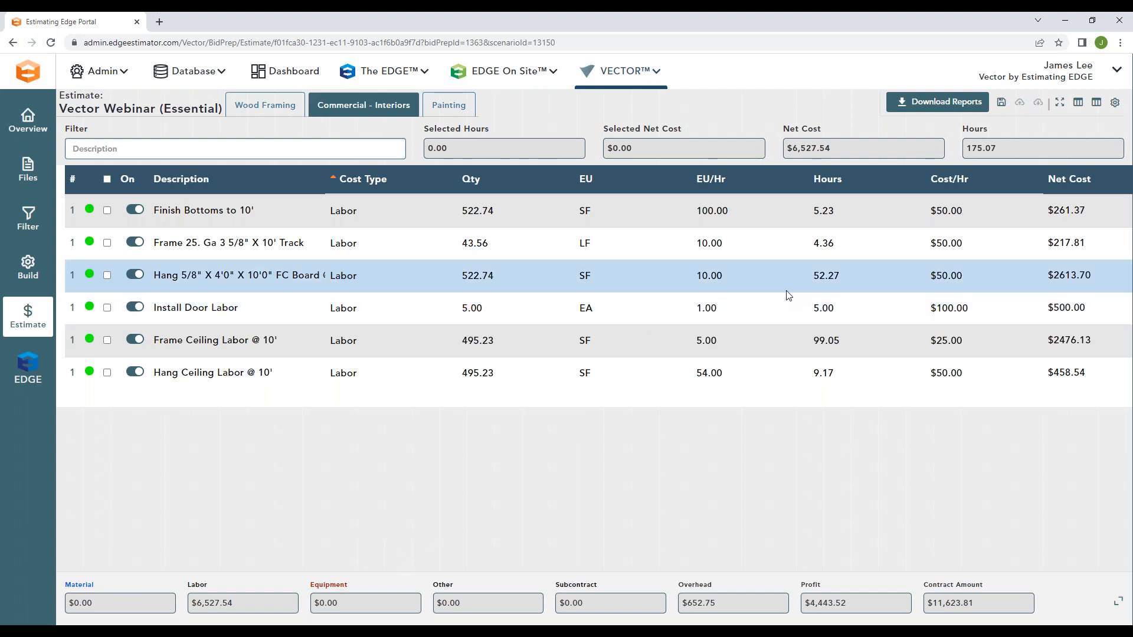
pyautogui.click(822, 307)
pyautogui.click(978, 309)
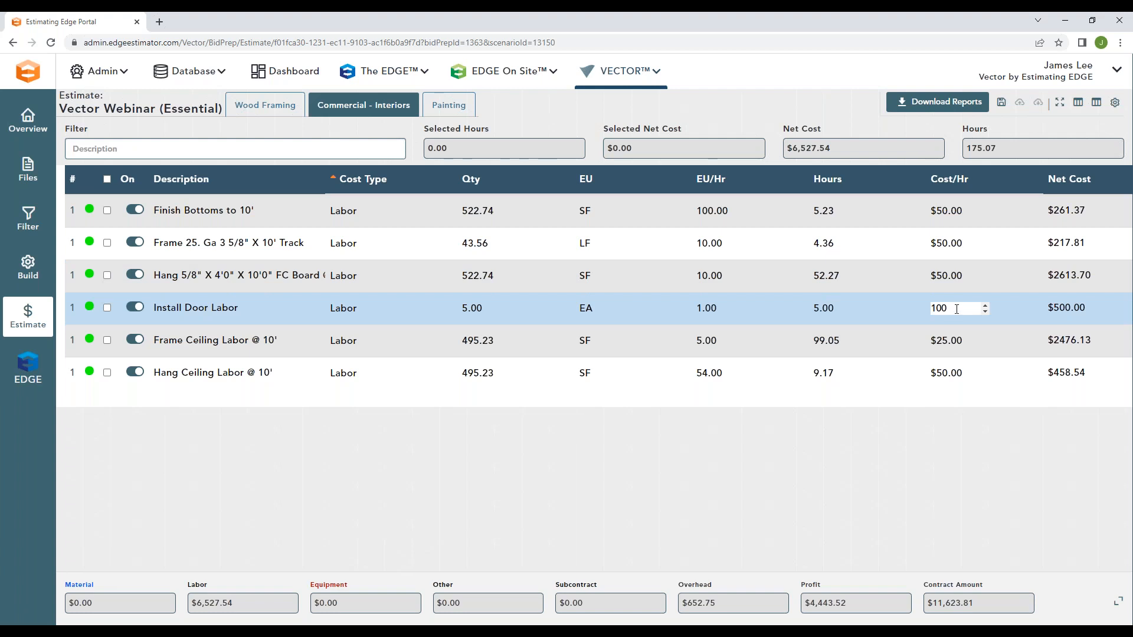
pyautogui.click(877, 310)
pyautogui.click(982, 310)
pyautogui.click(1062, 309)
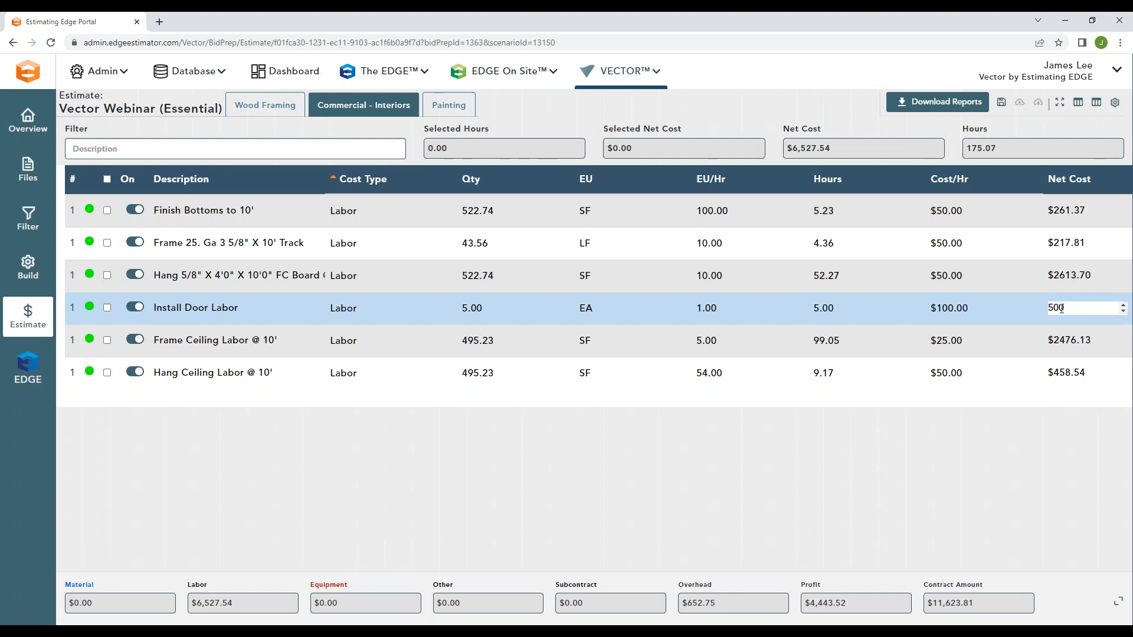
# Step: Set the Install Door Labor item's net cost to $1,000
pyautogui.click(1026, 311)
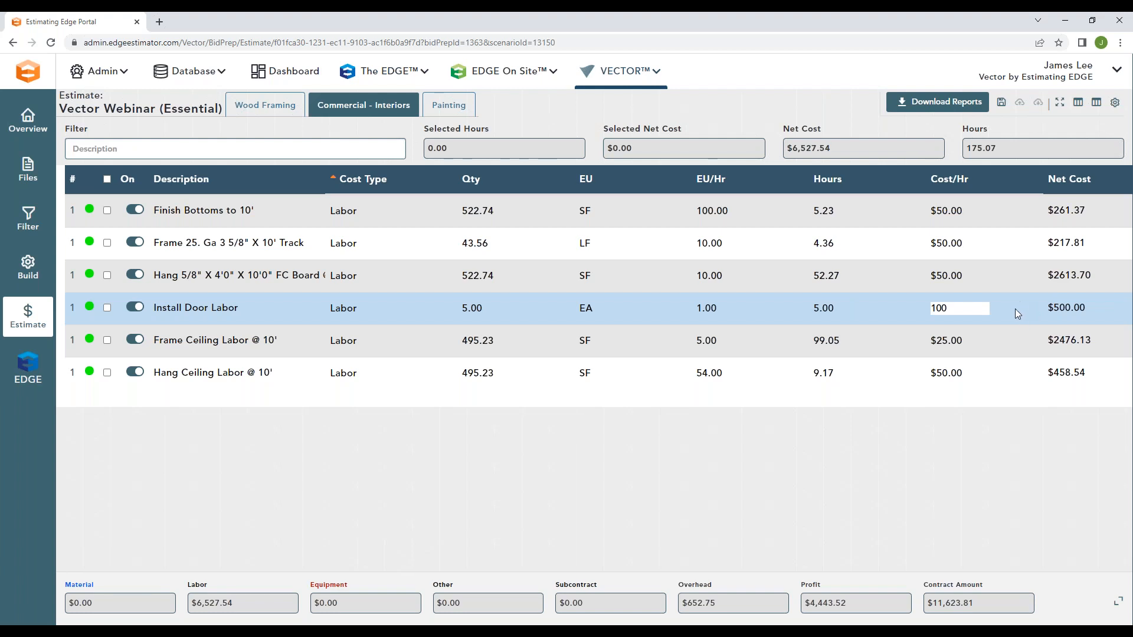
pyautogui.click(1045, 310)
pyautogui.write('1000')
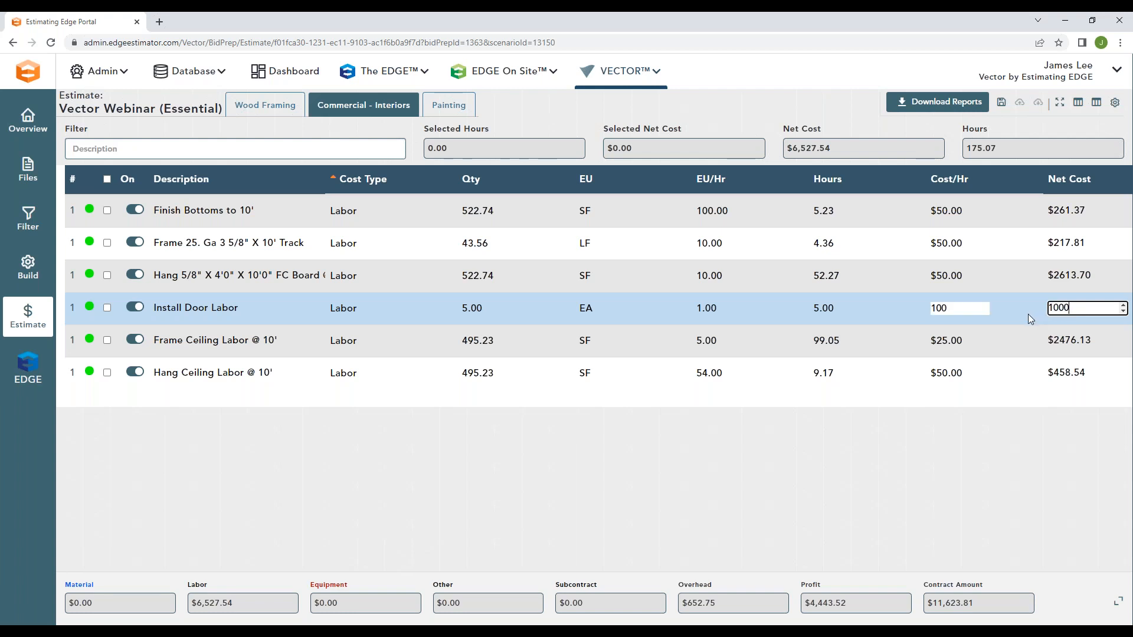
pyautogui.click(1028, 313)
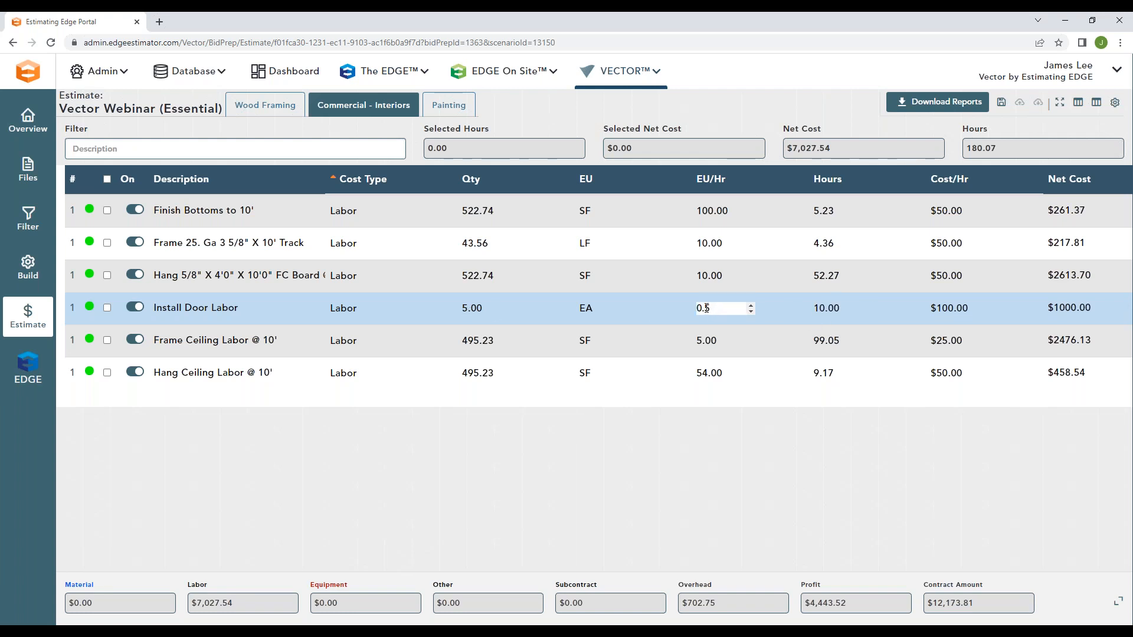
# Step: Set the Install Door Labor item's hours to 20 and check the estimate's total labor cost
pyautogui.moveTo(829, 310); pyautogui.dragTo(809, 309)
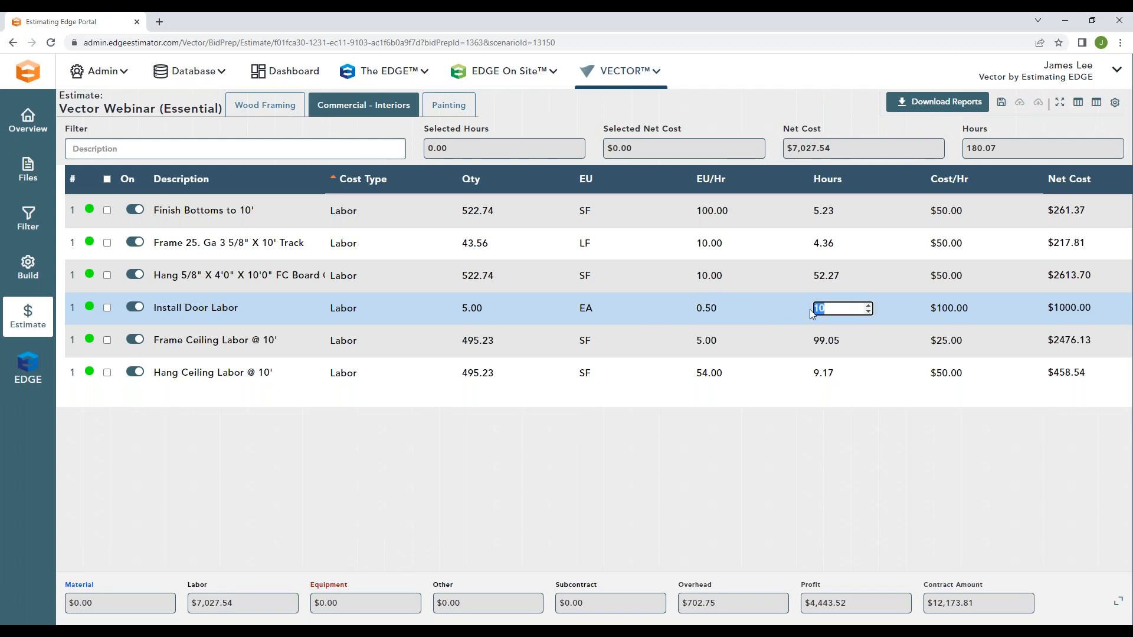
pyautogui.click(763, 307)
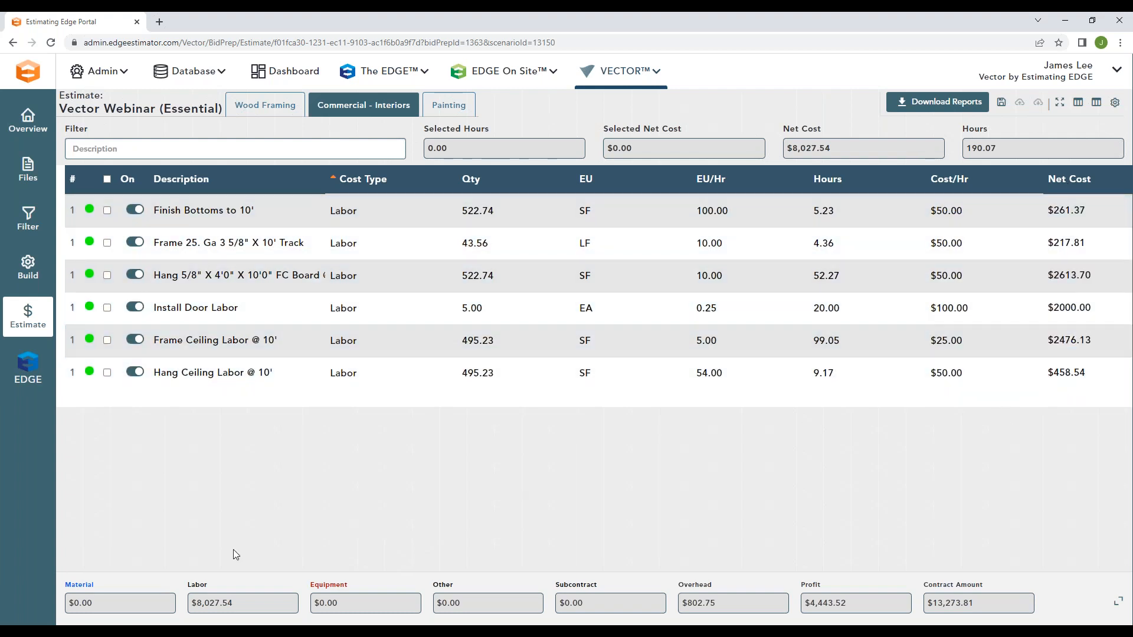
pyautogui.moveTo(236, 603); pyautogui.dragTo(192, 603)
pyautogui.click(248, 544)
# Step: Set the pricing mode to All and review the full list of labor and material items
pyautogui.click(1097, 102)
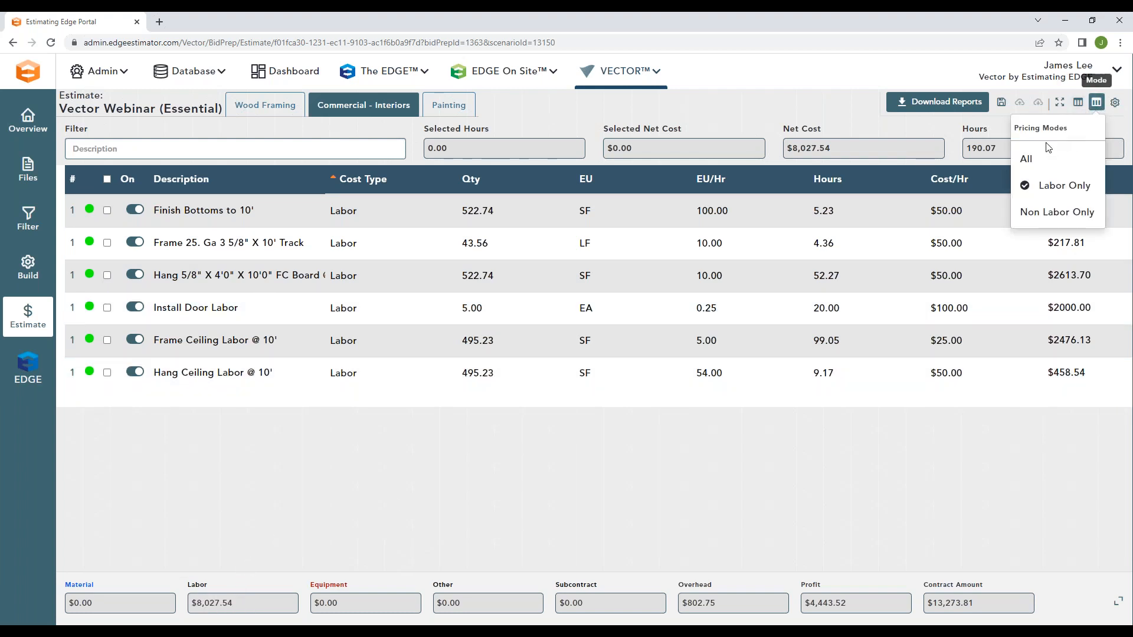
pyautogui.click(1027, 159)
pyautogui.click(597, 145)
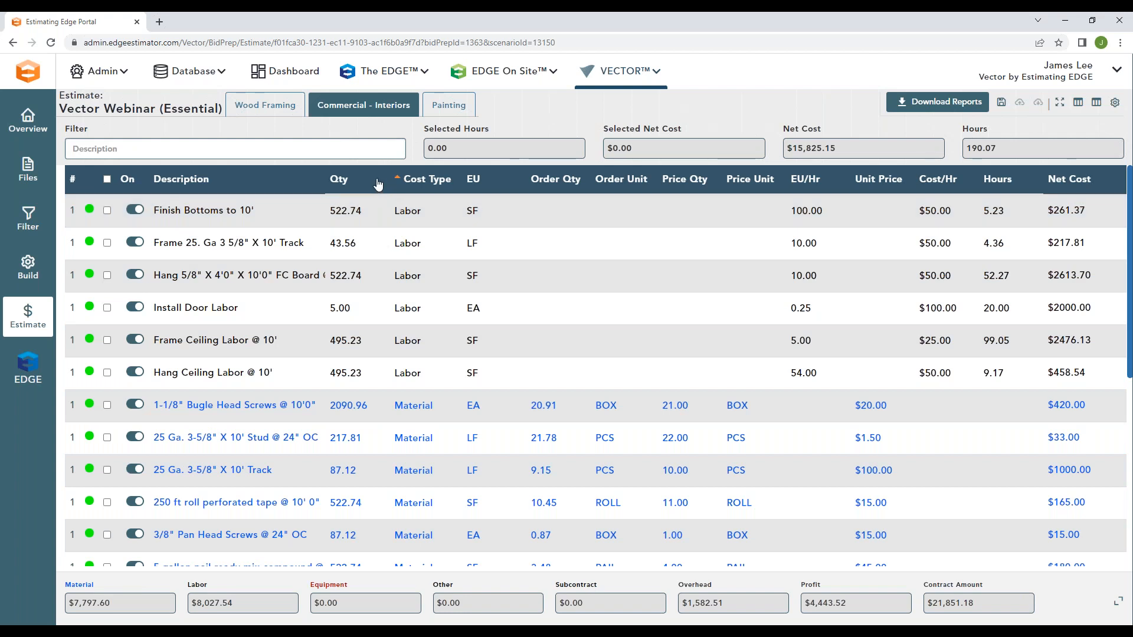
pyautogui.scroll(-5, 236, 319)
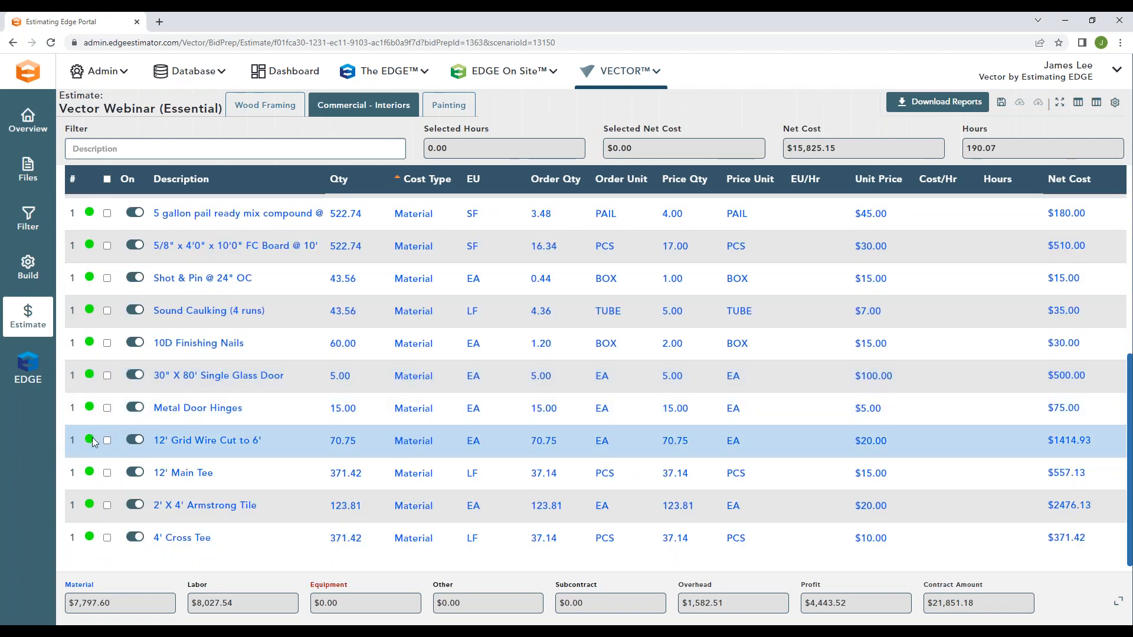
pyautogui.scroll(5, 287, 436)
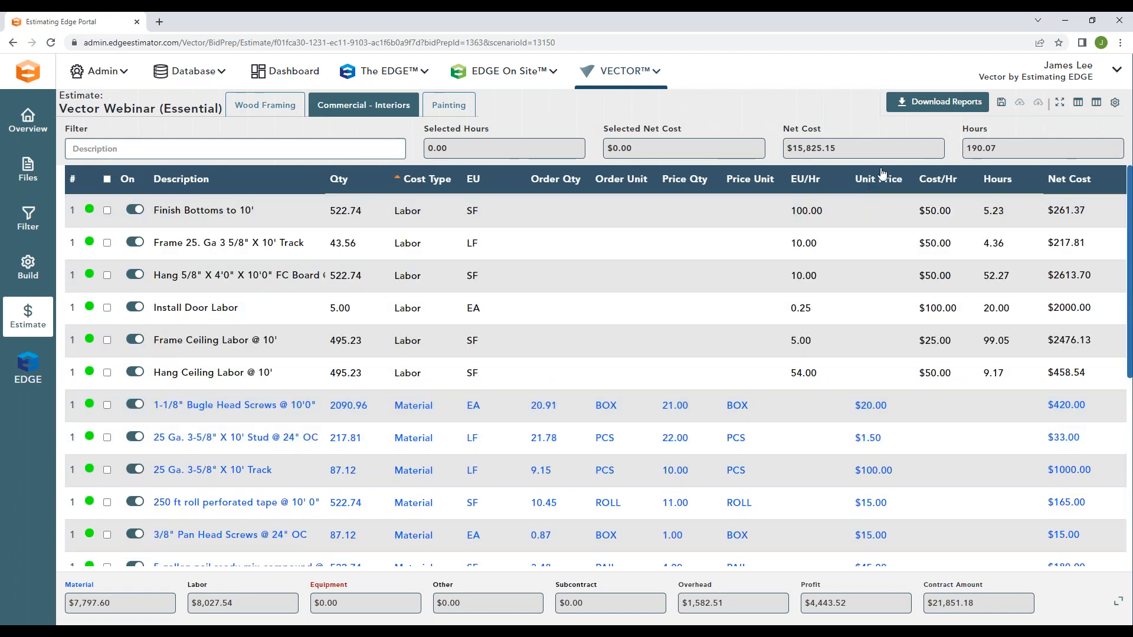
# Step: Save the Commercial - Interiors estimate and check its material and labor cost totals
pyautogui.click(1001, 105)
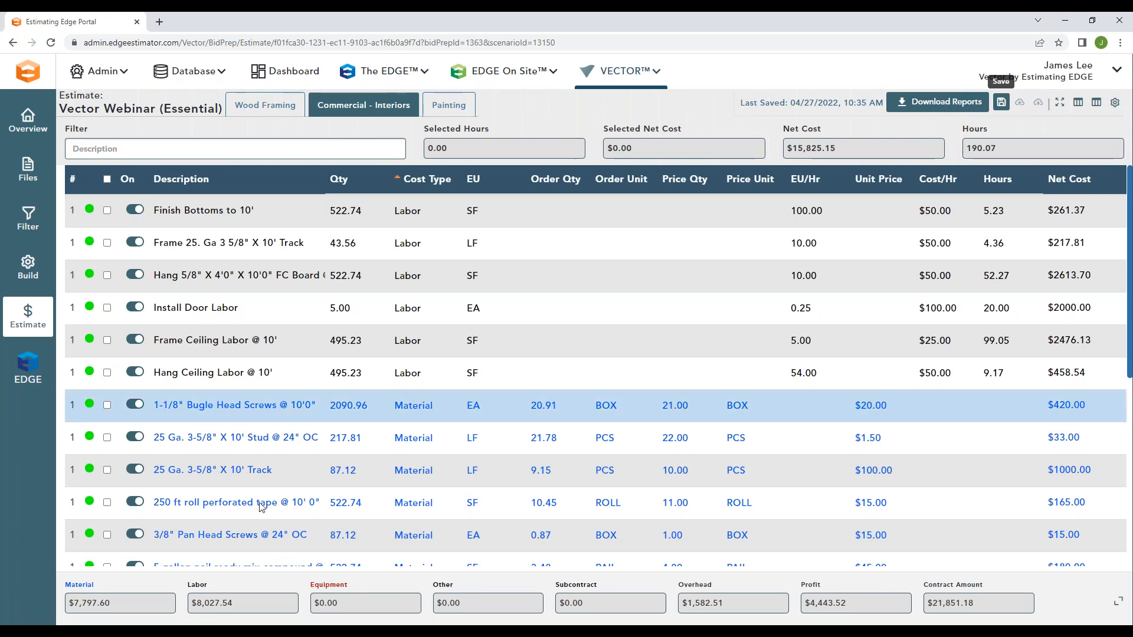
pyautogui.moveTo(115, 604); pyautogui.dragTo(68, 607)
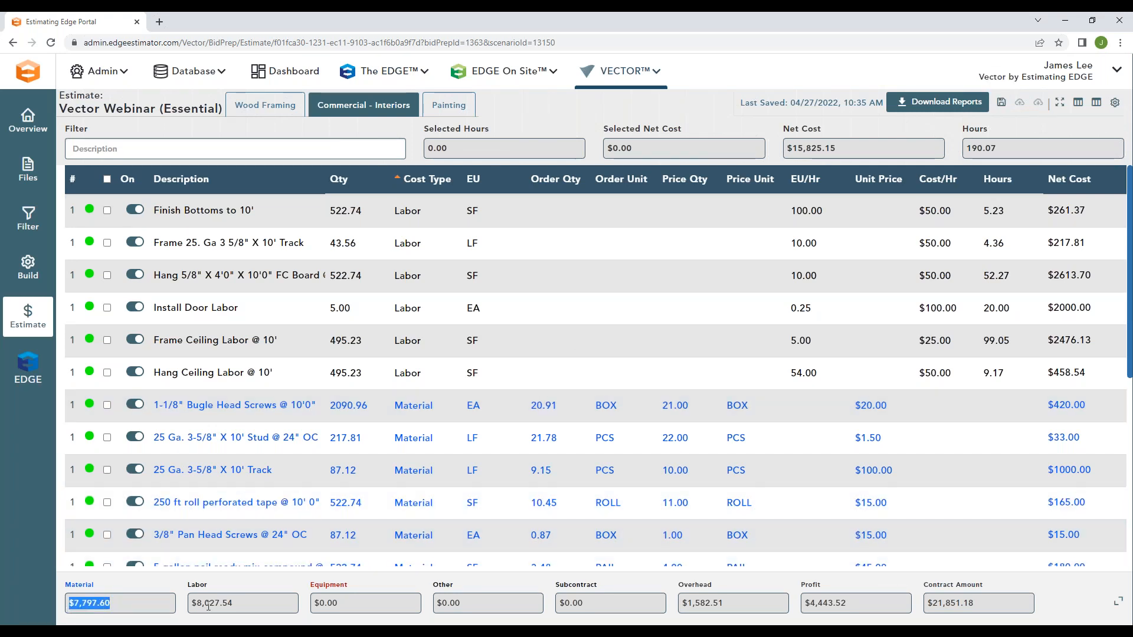
pyautogui.moveTo(256, 608); pyautogui.dragTo(194, 619)
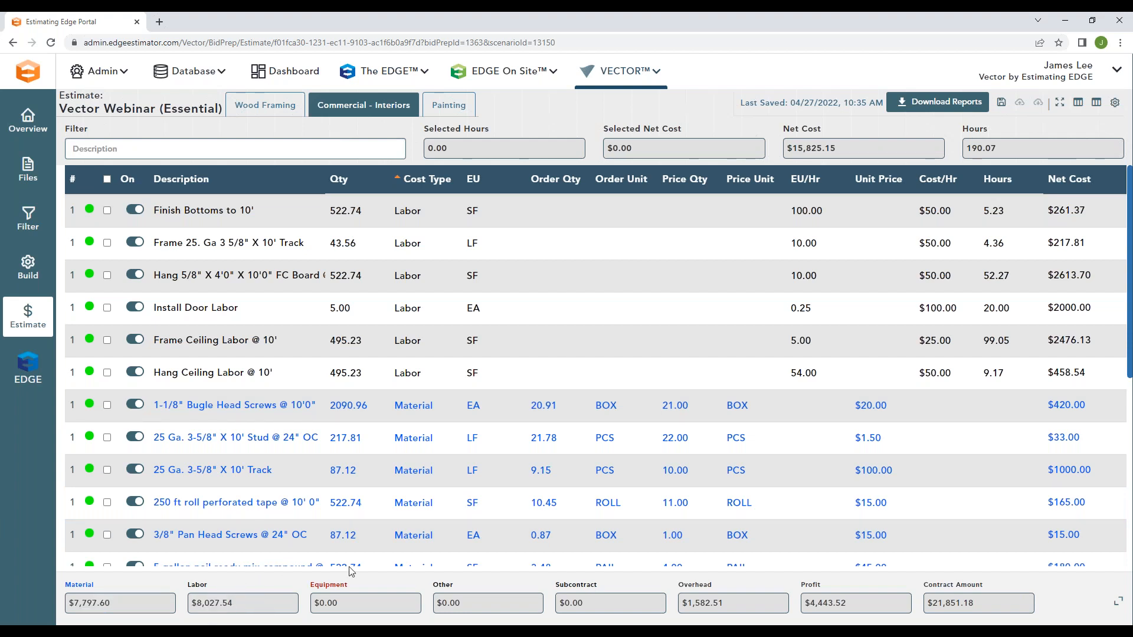
# Step: Check the Commercial - Interiors estimate's total net cost, total hours and contract amount
pyautogui.moveTo(850, 154); pyautogui.dragTo(785, 159)
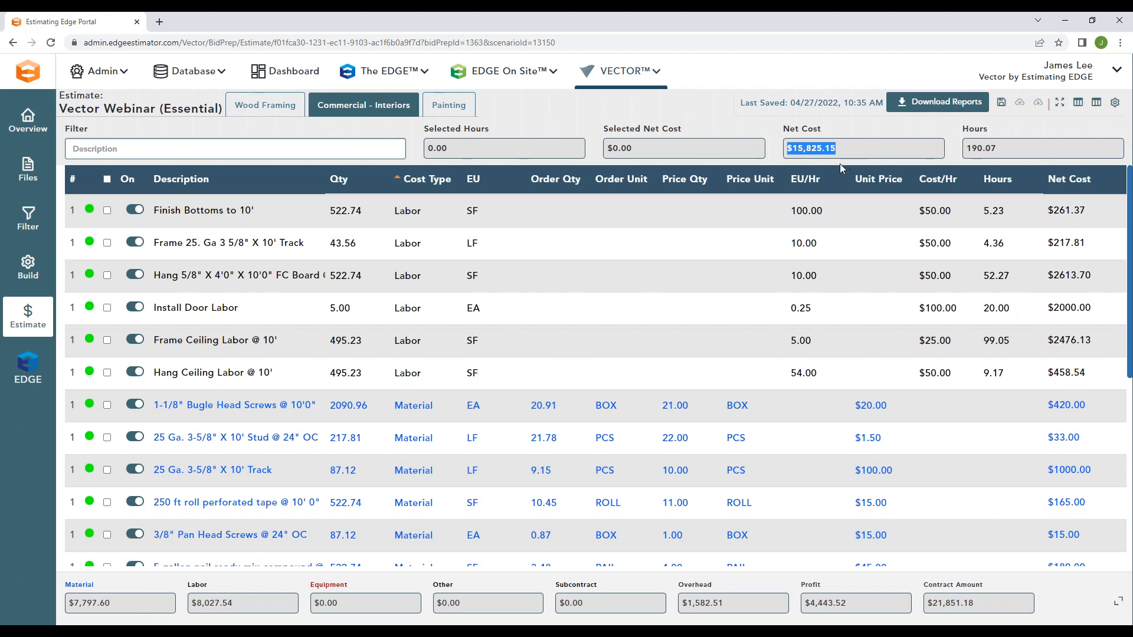
pyautogui.click(830, 122)
pyautogui.moveTo(989, 146); pyautogui.dragTo(960, 152)
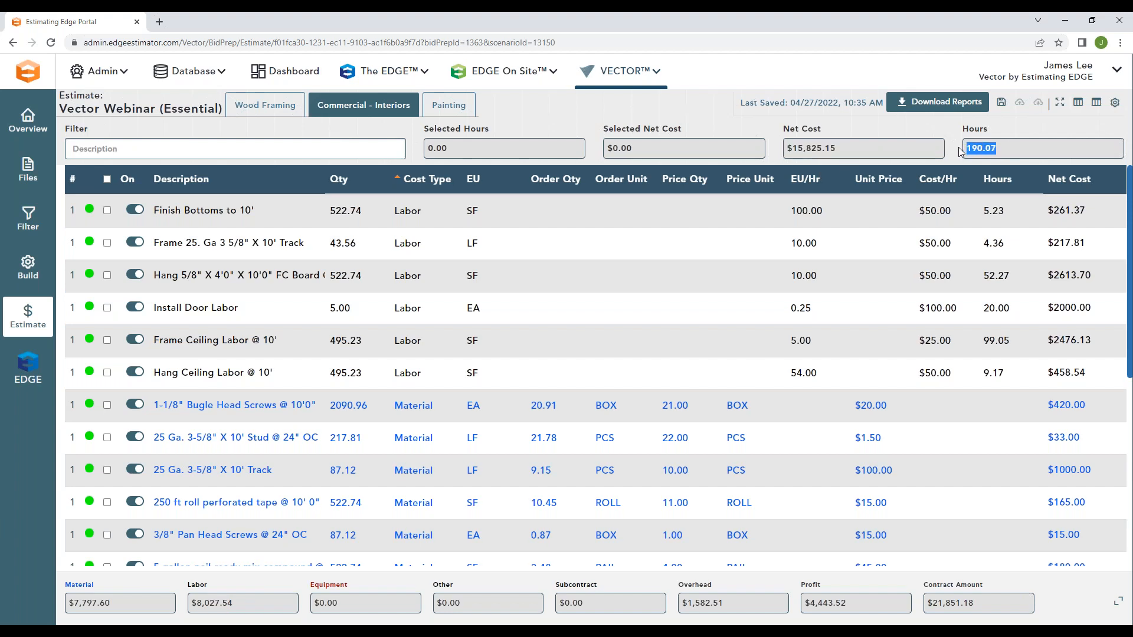
pyautogui.click(955, 152)
pyautogui.moveTo(986, 606); pyautogui.dragTo(923, 609)
pyautogui.click(1010, 585)
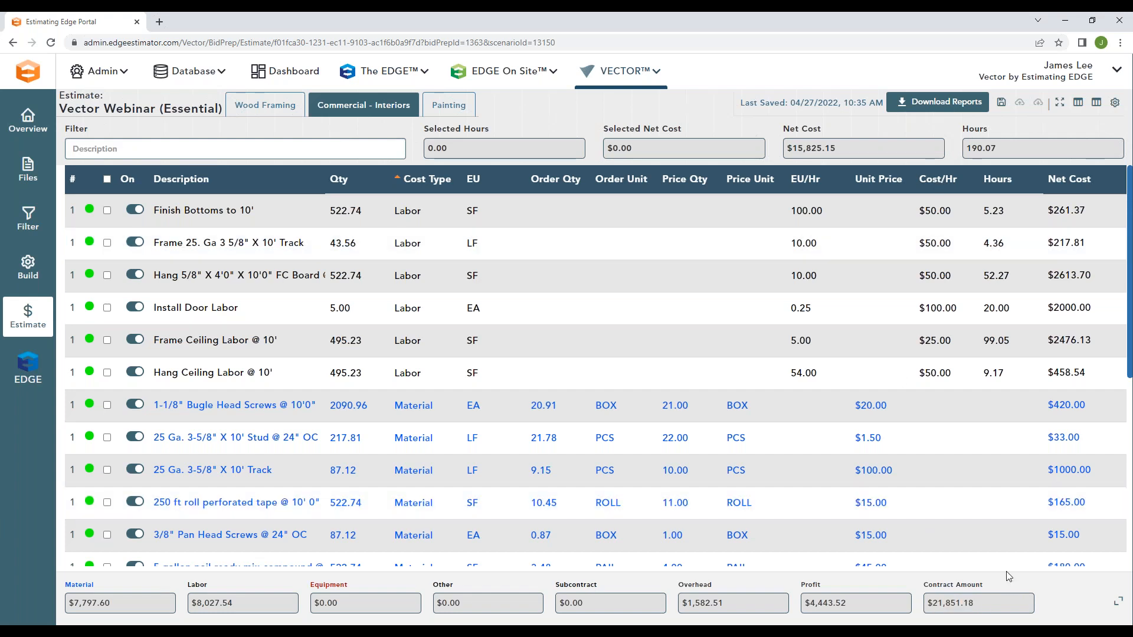
# Step: Examine the overhead markup record, its available markup types and total gross, and leave it without changes
pyautogui.click(706, 590)
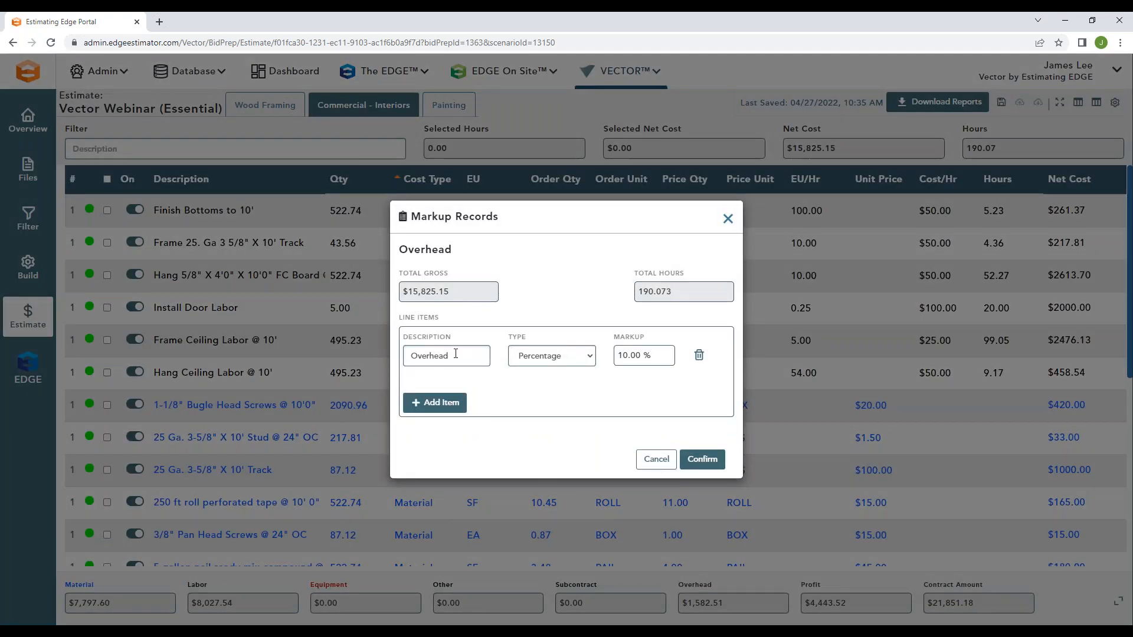
pyautogui.click(591, 358)
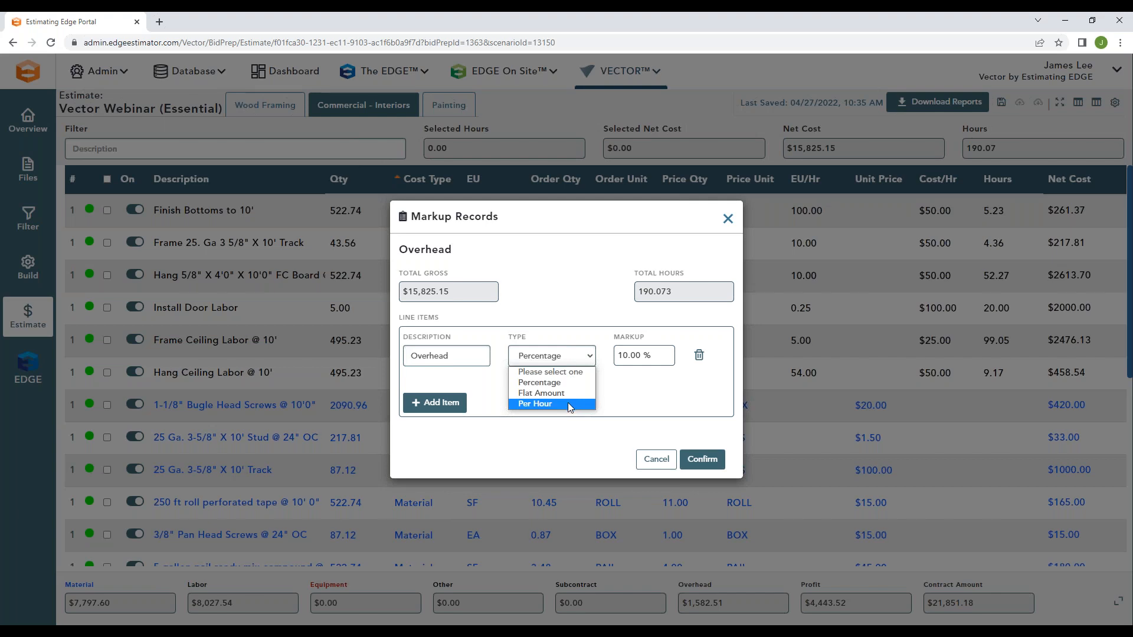
pyautogui.click(642, 400)
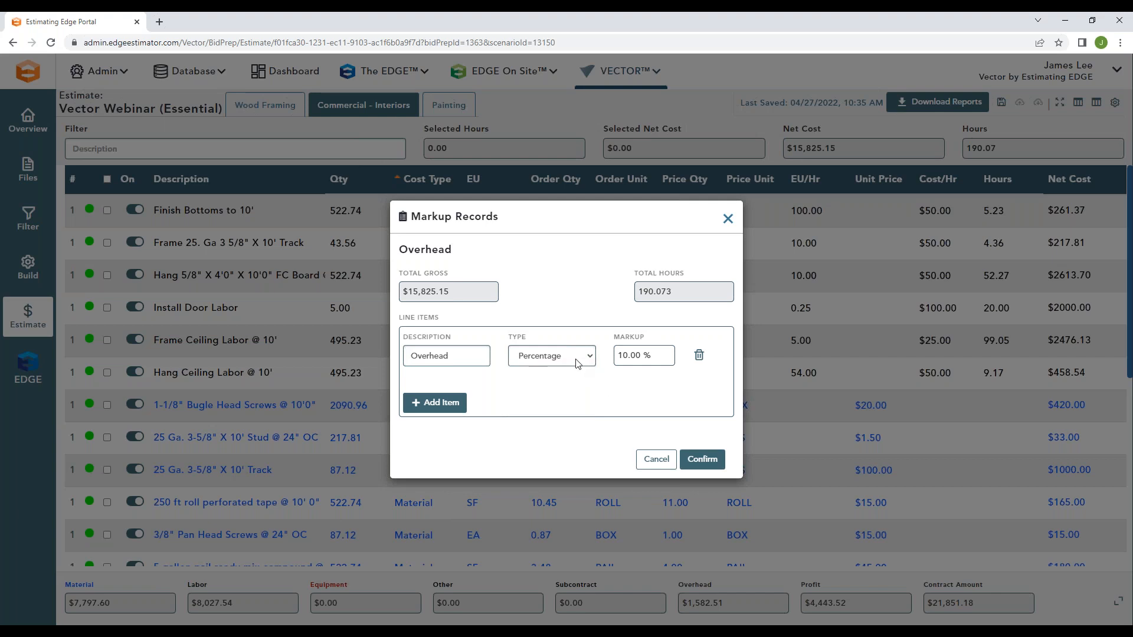
pyautogui.click(631, 354)
pyautogui.click(617, 385)
pyautogui.moveTo(460, 292); pyautogui.dragTo(401, 293)
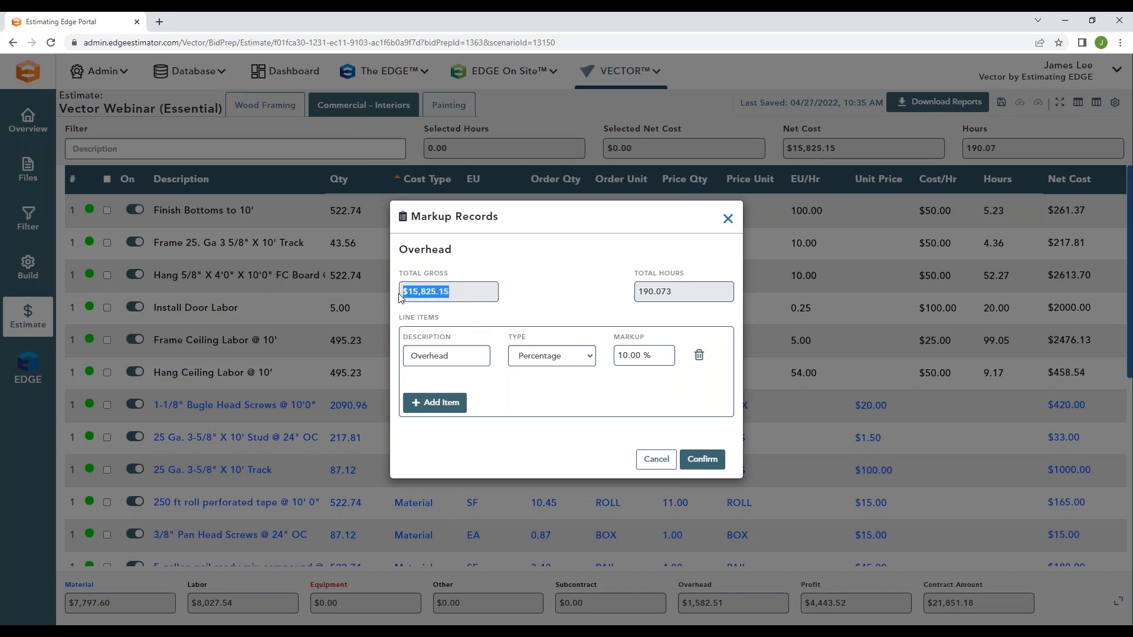
pyautogui.click(473, 310)
pyautogui.click(655, 459)
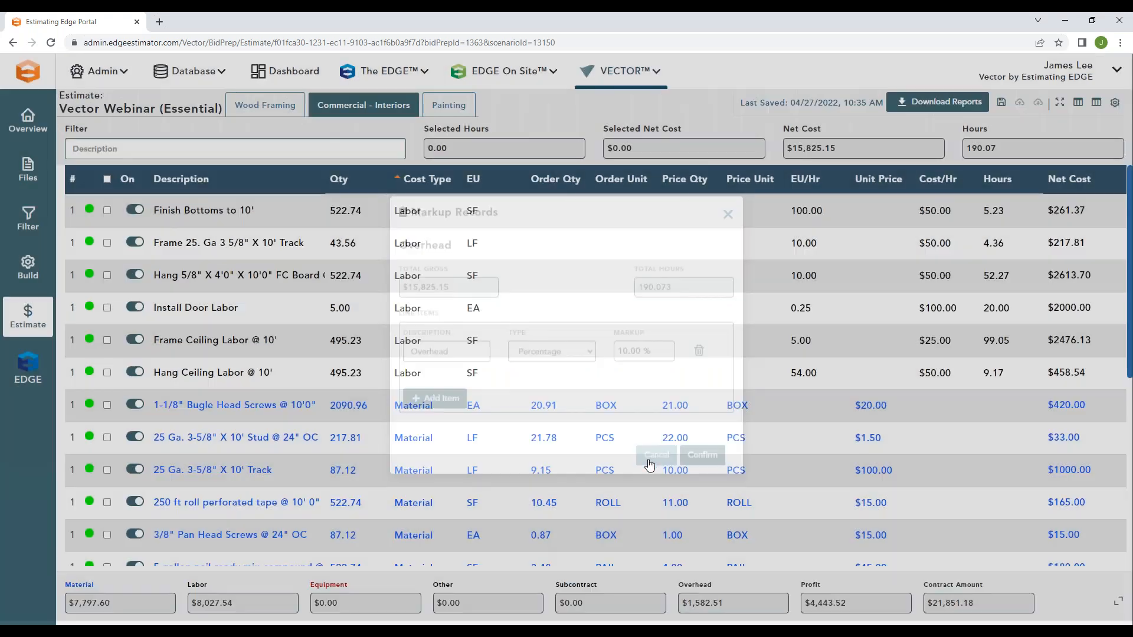
# Step: Check the overhead total and the contract amount in the estimate's cost summary
pyautogui.moveTo(724, 603); pyautogui.dragTo(677, 608)
pyautogui.click(729, 587)
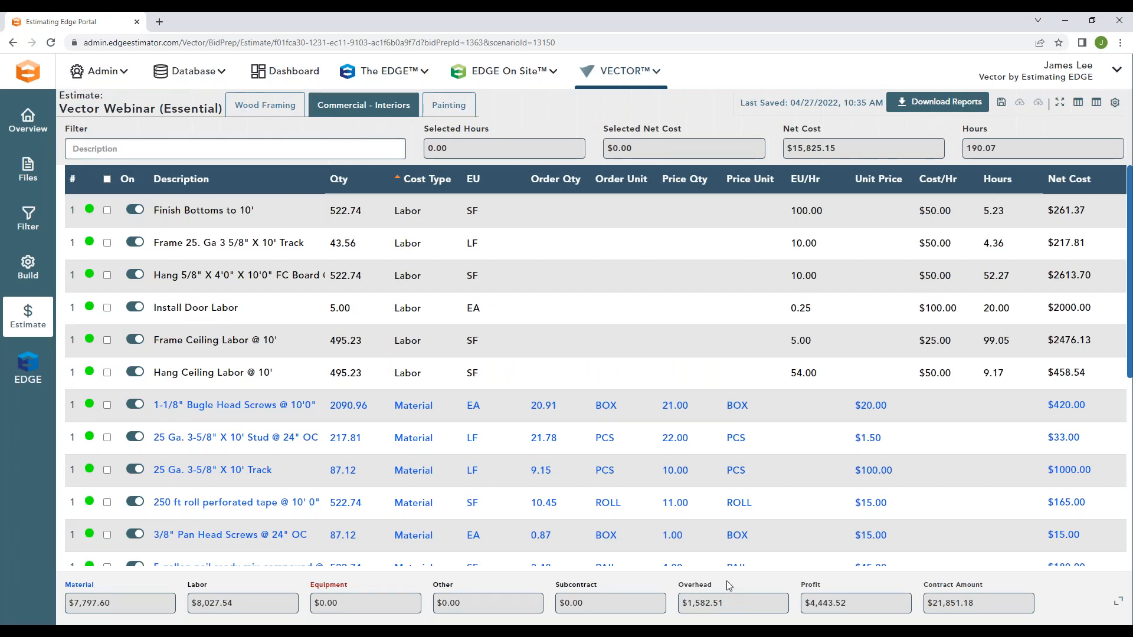
pyautogui.moveTo(974, 604); pyautogui.dragTo(928, 606)
pyautogui.click(1003, 586)
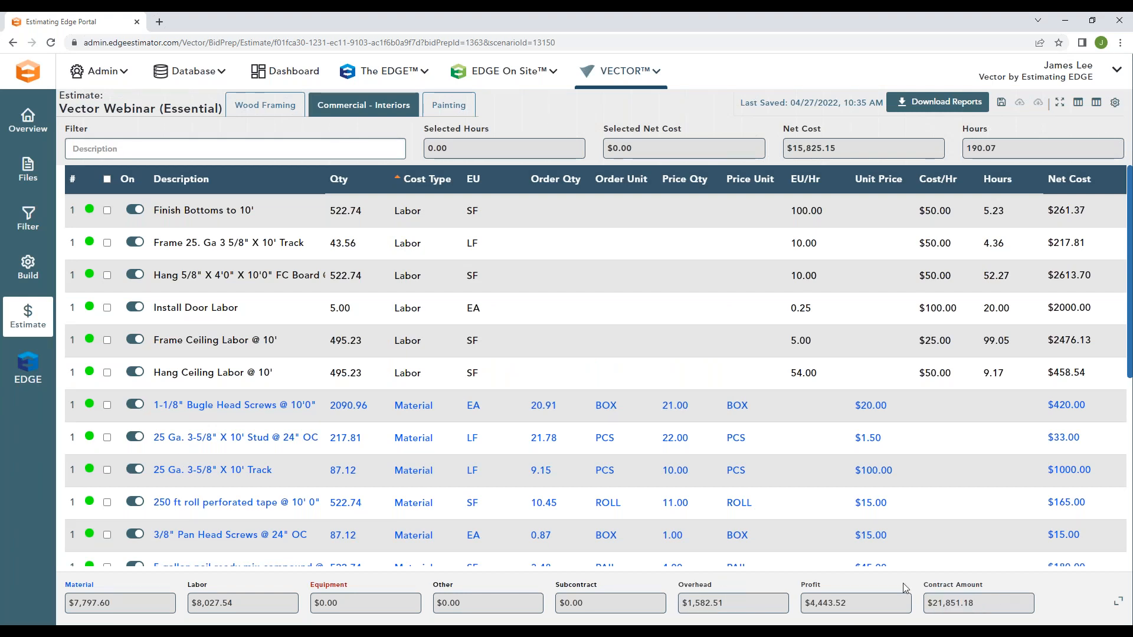
# Step: Set the estimate's flat-amount profit markup to $1,000
pyautogui.click(813, 590)
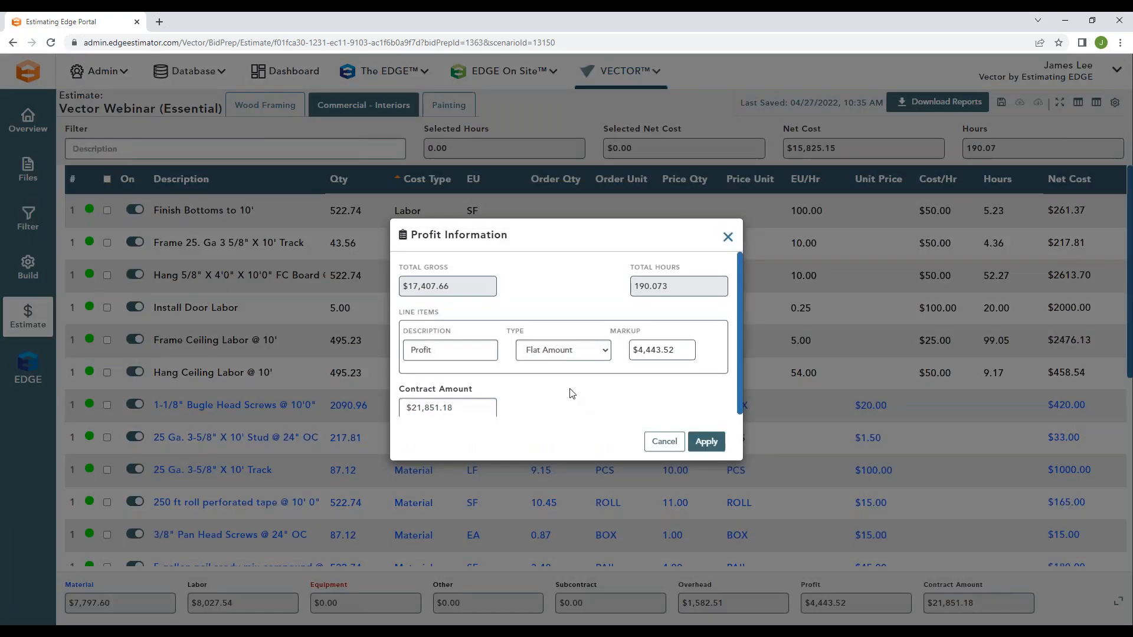
pyautogui.click(582, 352)
pyautogui.click(653, 398)
pyautogui.click(662, 349)
pyautogui.doubleClick(661, 349)
pyautogui.write('1000')
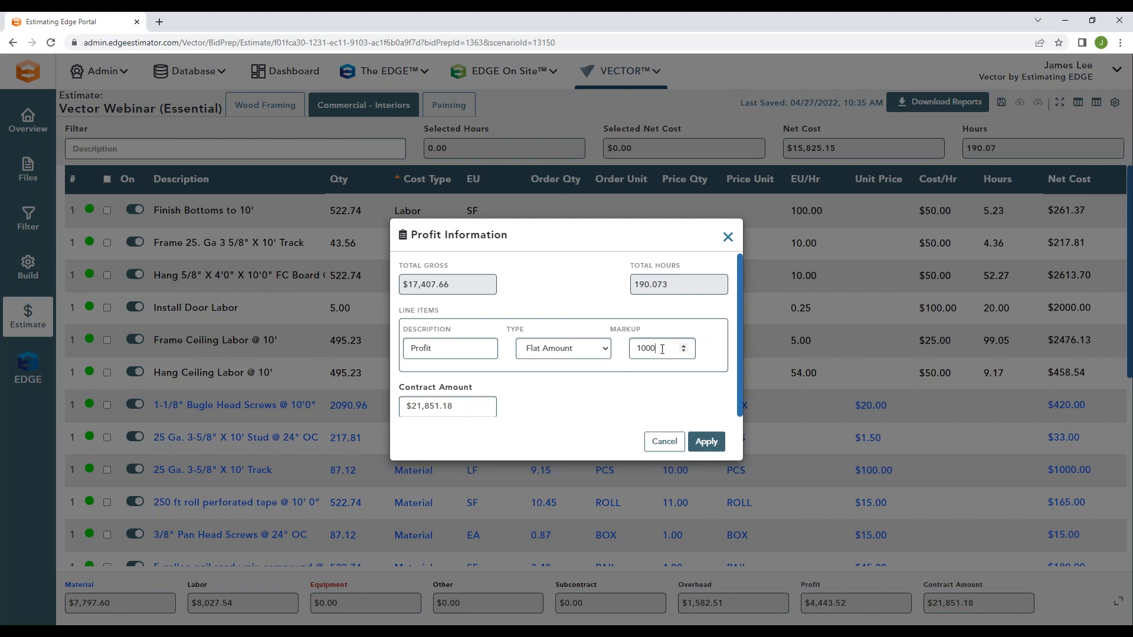
pyautogui.click(630, 386)
# Step: Set the contract amount to $20,000 in the profit information, check the recalculated profit markup and apply it
pyautogui.click(424, 408)
pyautogui.click(564, 405)
pyautogui.click(433, 408)
pyautogui.doubleClick(434, 407)
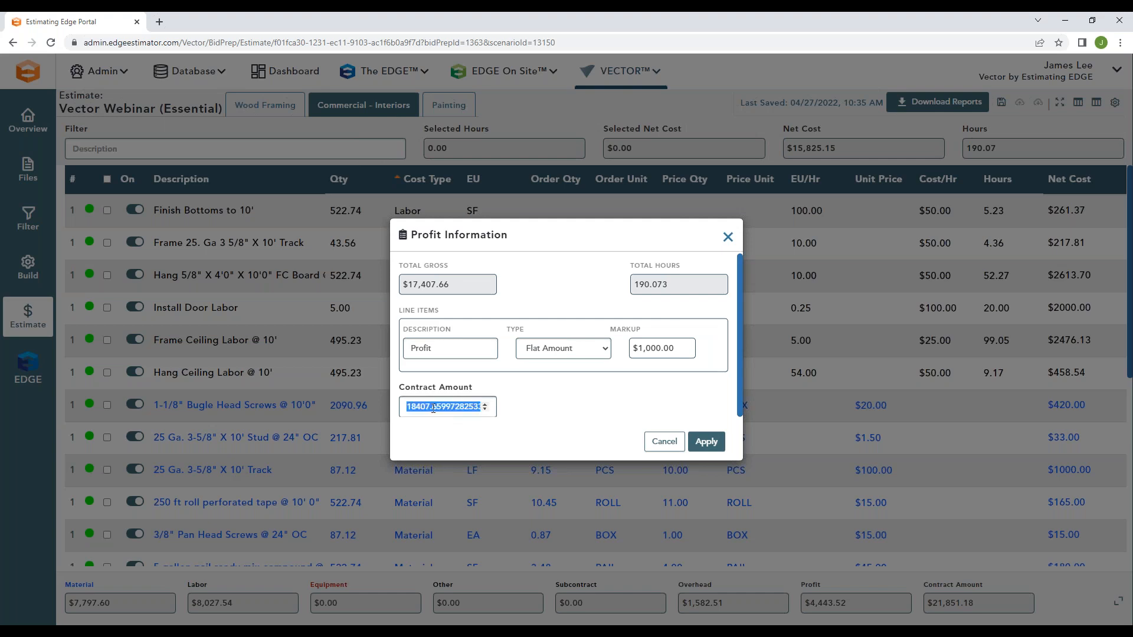
pyautogui.write('20000')
pyautogui.click(528, 390)
pyautogui.click(478, 407)
pyautogui.click(670, 367)
pyautogui.click(658, 355)
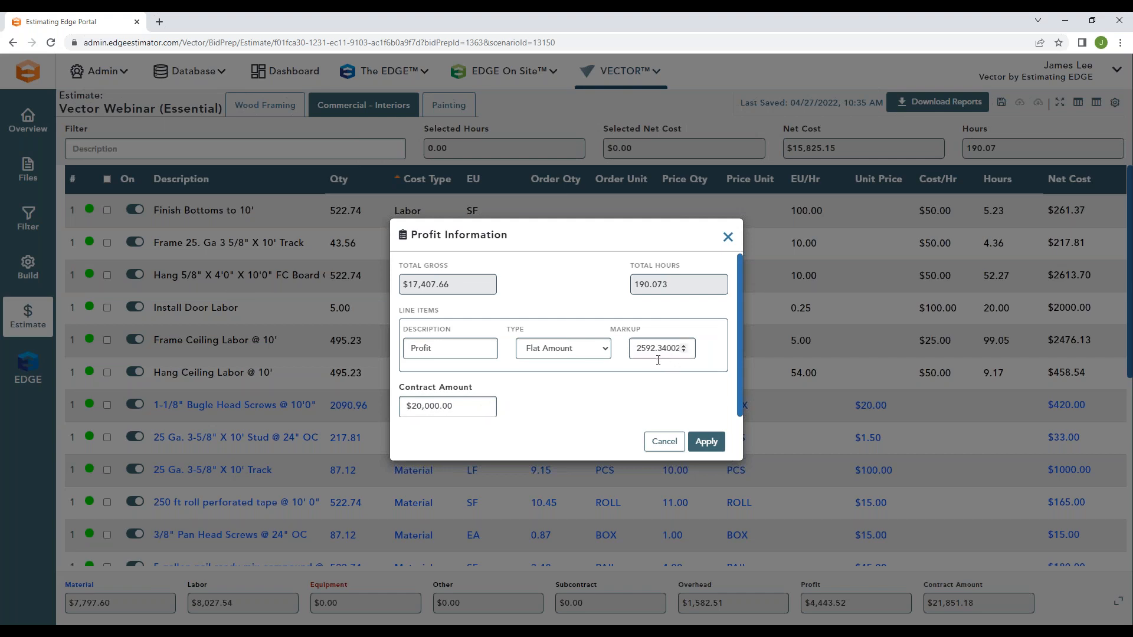
pyautogui.click(705, 441)
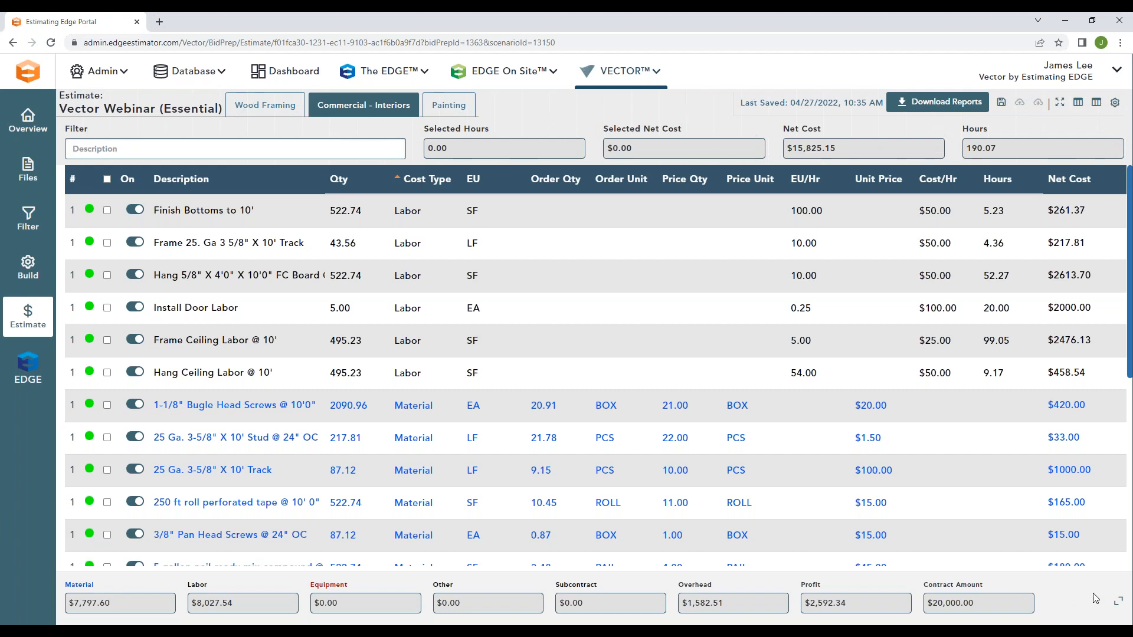
# Step: Review the expanded cost breakdown from Material through Profit, and return to the estimate's item list
pyautogui.click(1118, 602)
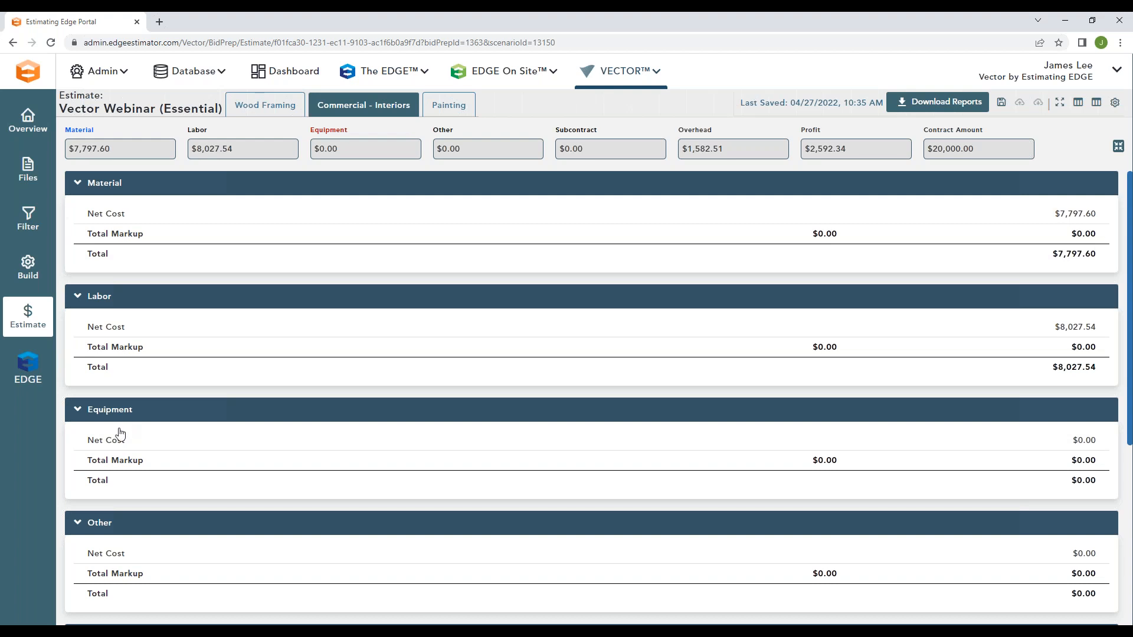
pyautogui.scroll(-5, 399, 384)
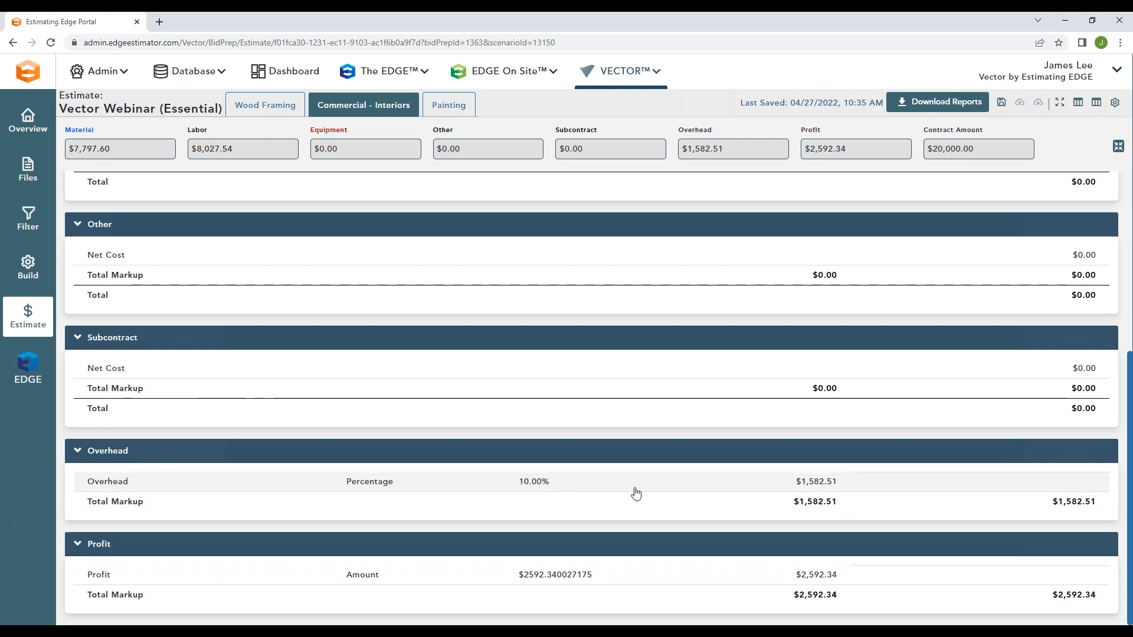
pyautogui.scroll(5, 784, 488)
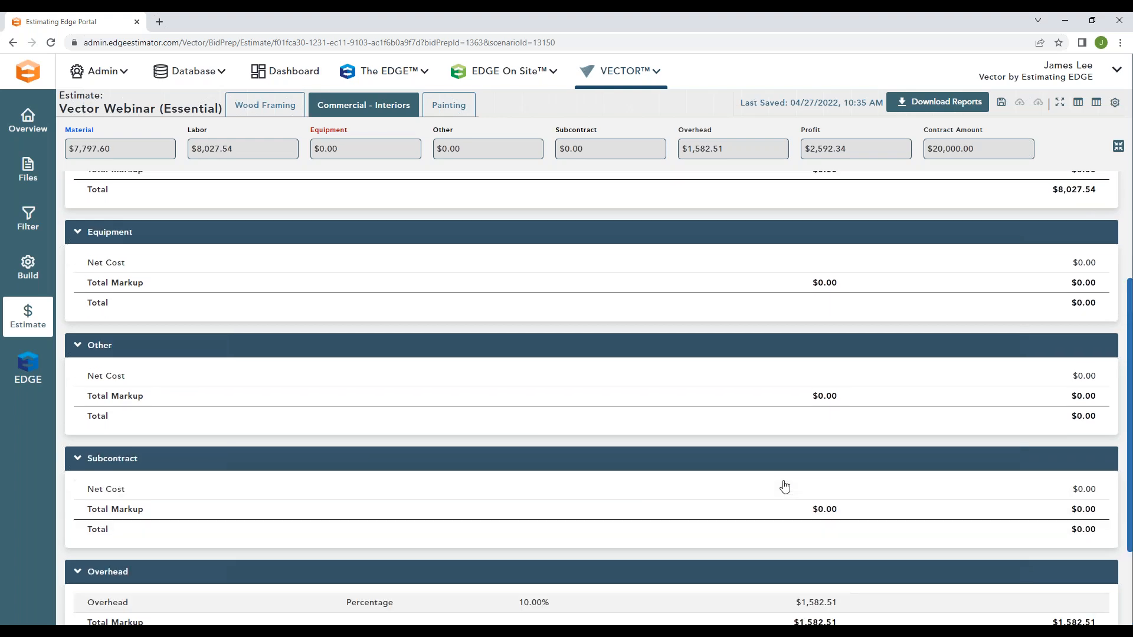
pyautogui.click(1118, 147)
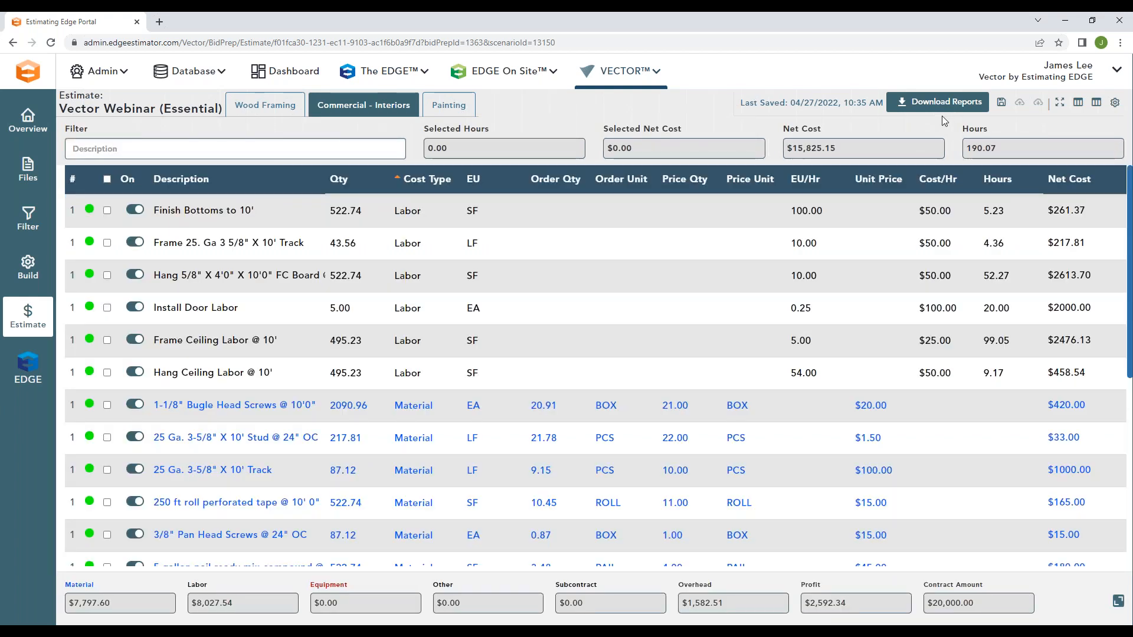
# Step: Download the estimate's Summary and Recap reports as Excel files
pyautogui.click(935, 102)
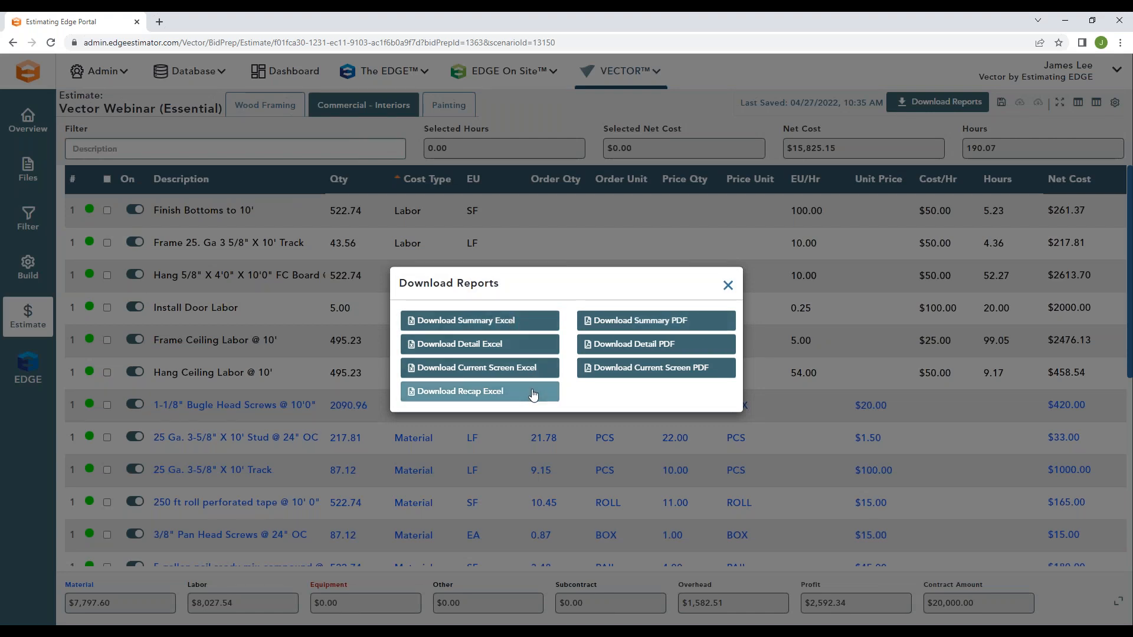
pyautogui.click(519, 323)
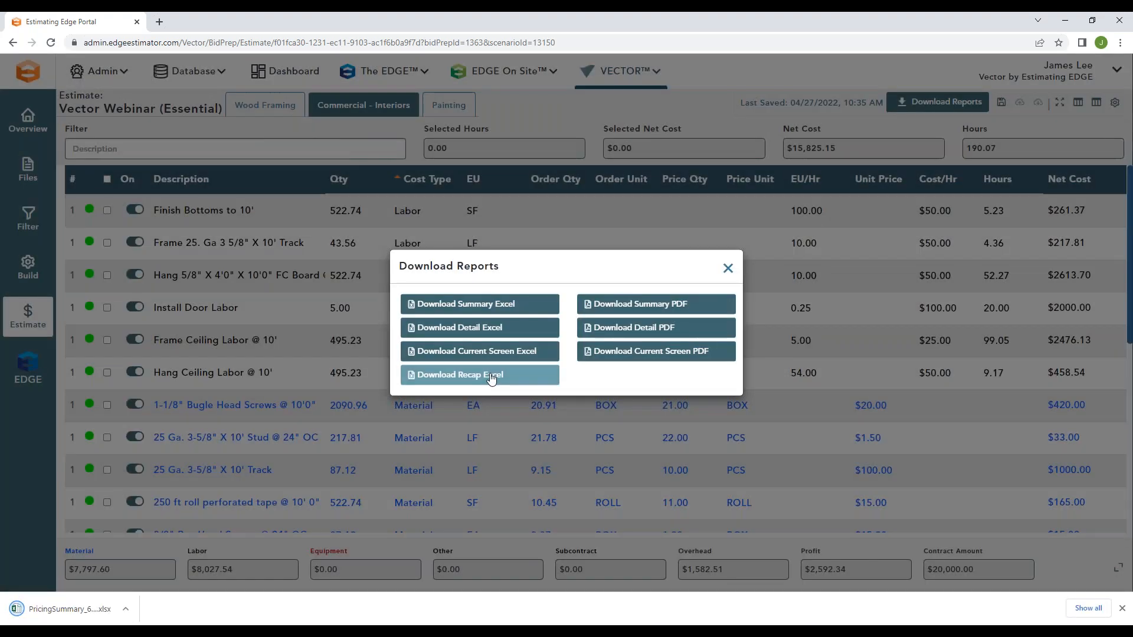
pyautogui.click(492, 378)
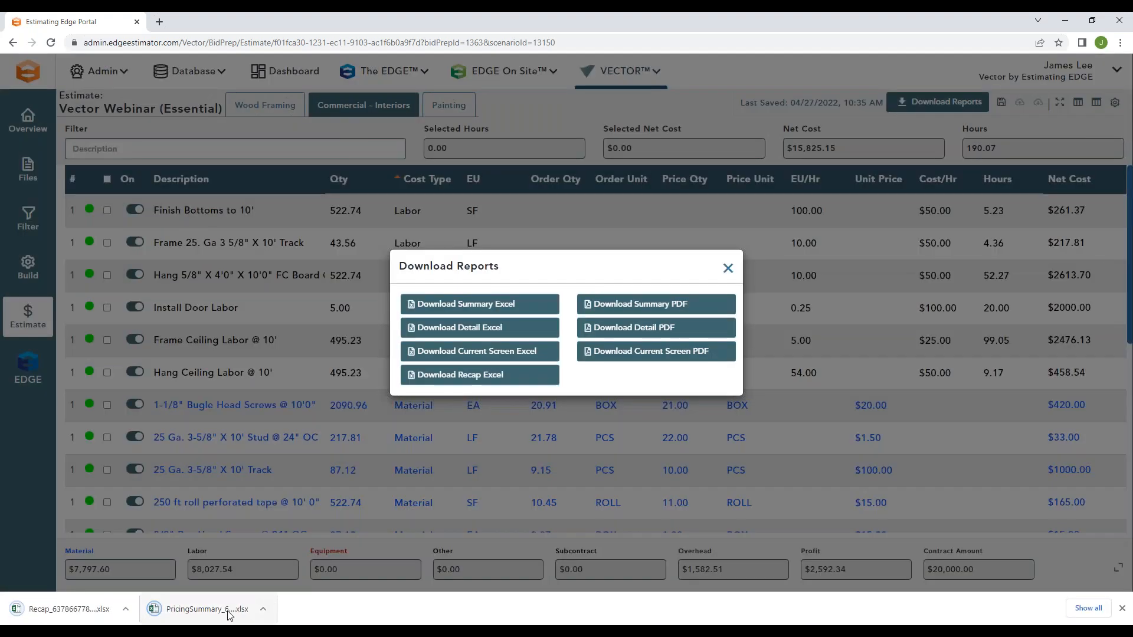
# Step: Open the downloaded pricing summary in Excel and examine its order quantities, order units, net costs, gross prices and totals
pyautogui.click(230, 613)
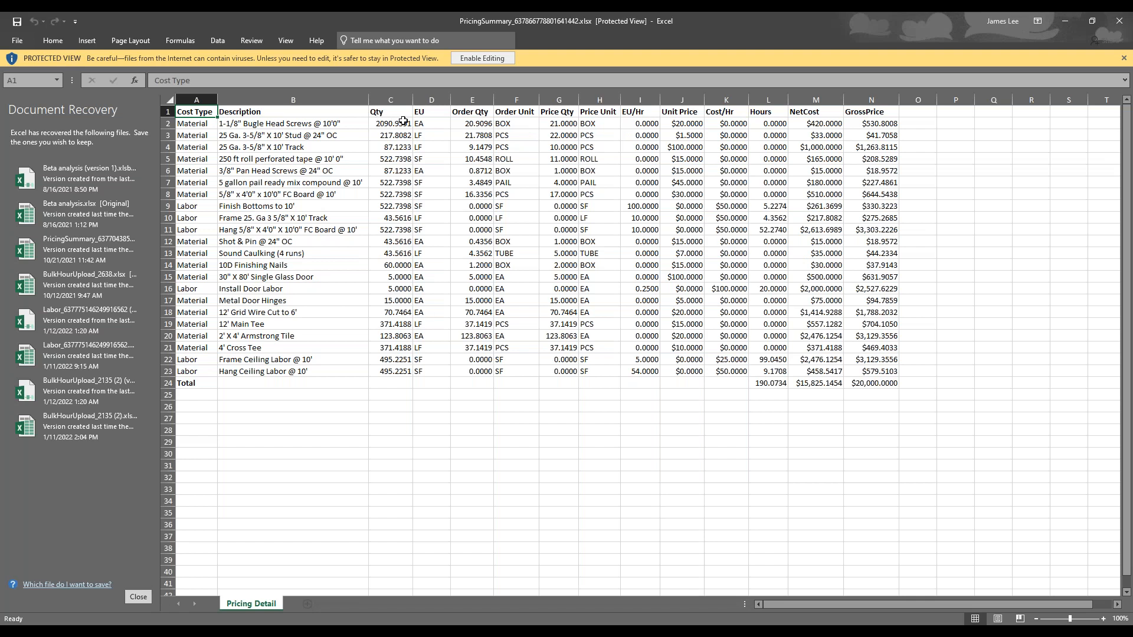
pyautogui.click(483, 122)
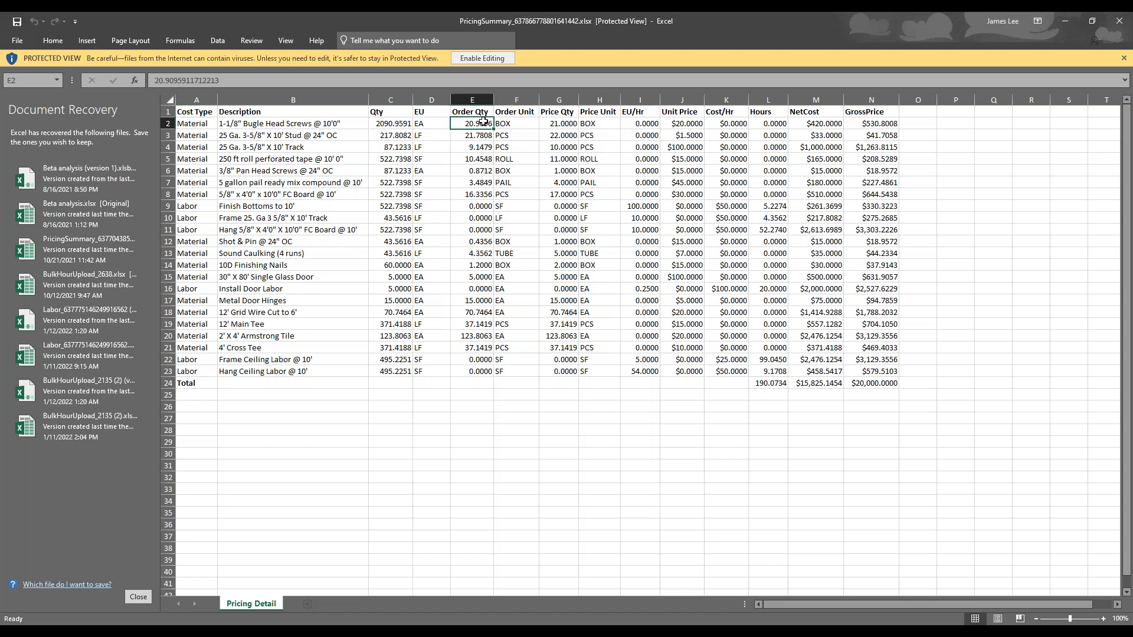
pyautogui.click(521, 122)
pyautogui.click(526, 136)
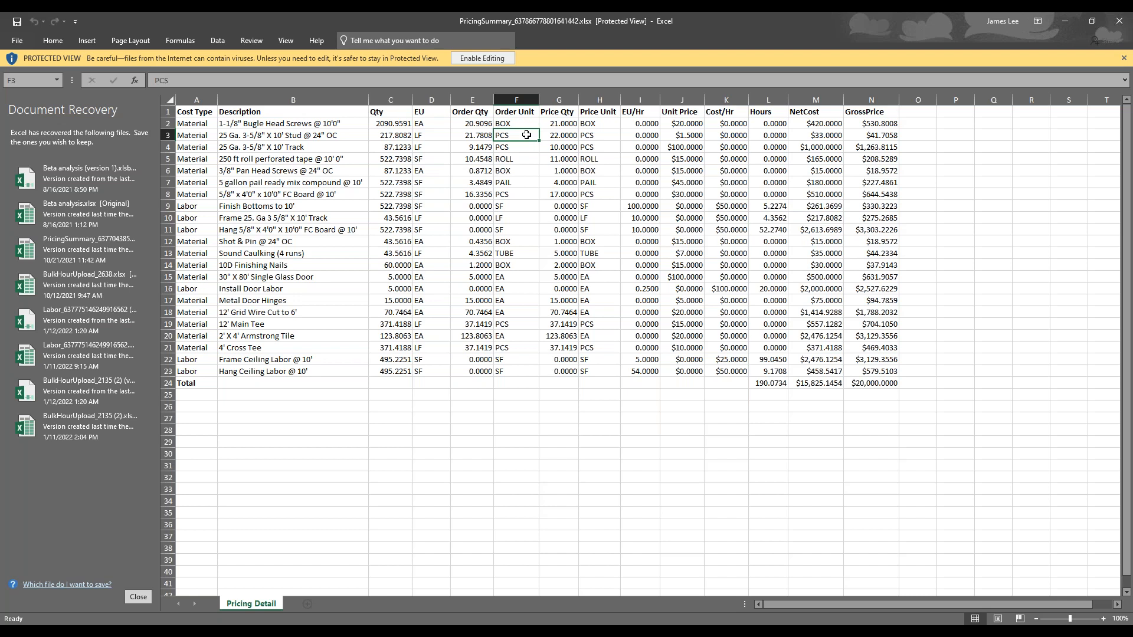
pyautogui.click(806, 126)
pyautogui.click(852, 121)
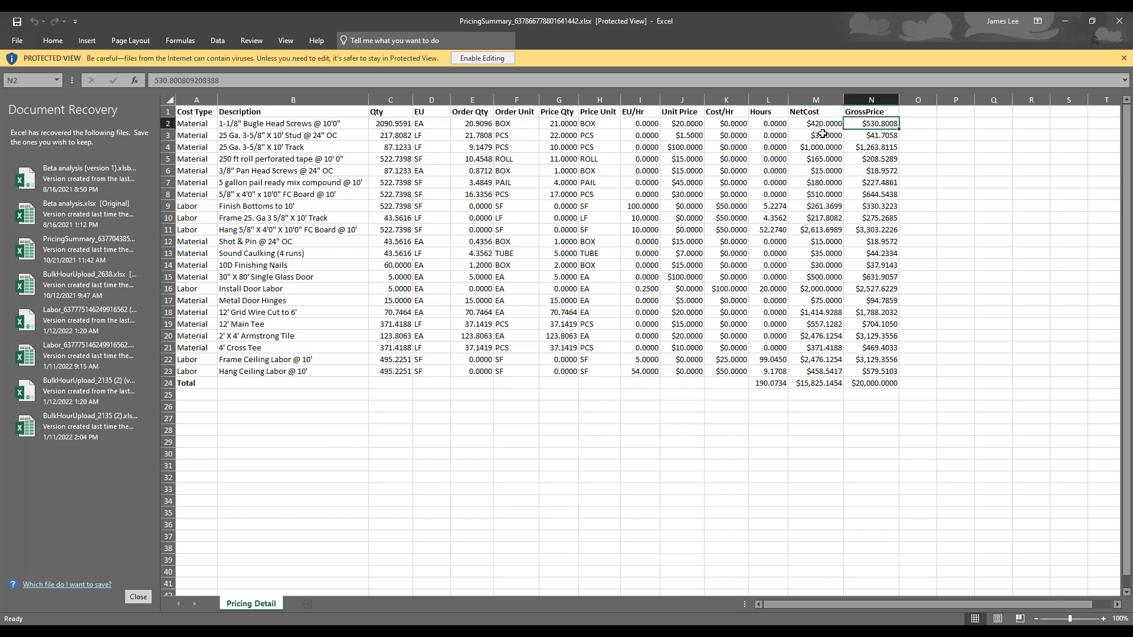
pyautogui.click(834, 384)
pyautogui.click(855, 385)
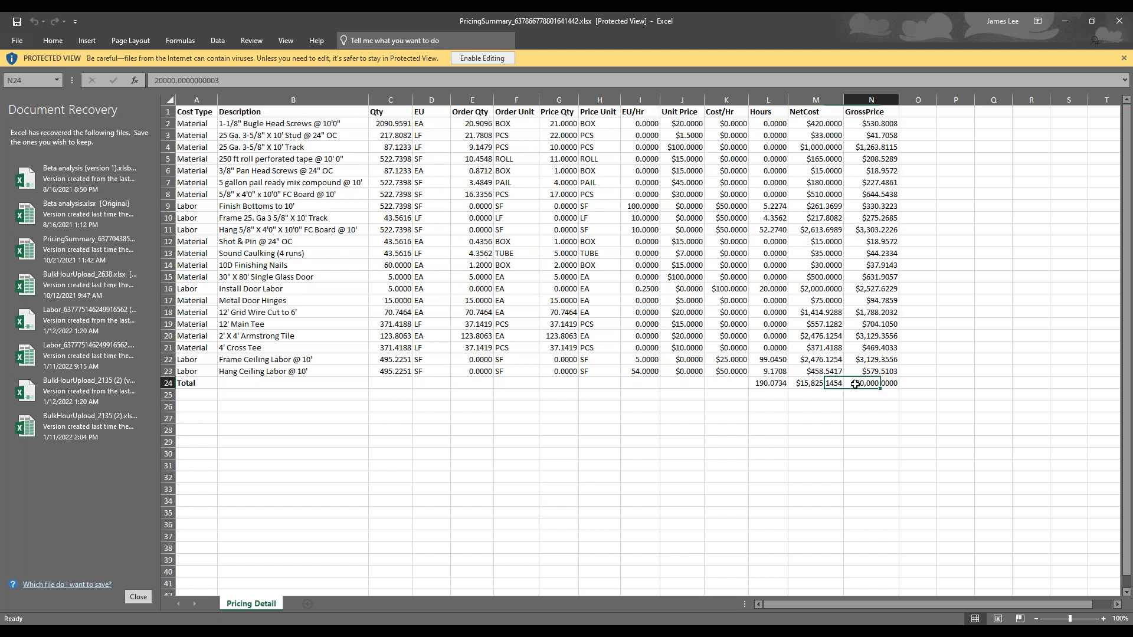
pyautogui.click(820, 393)
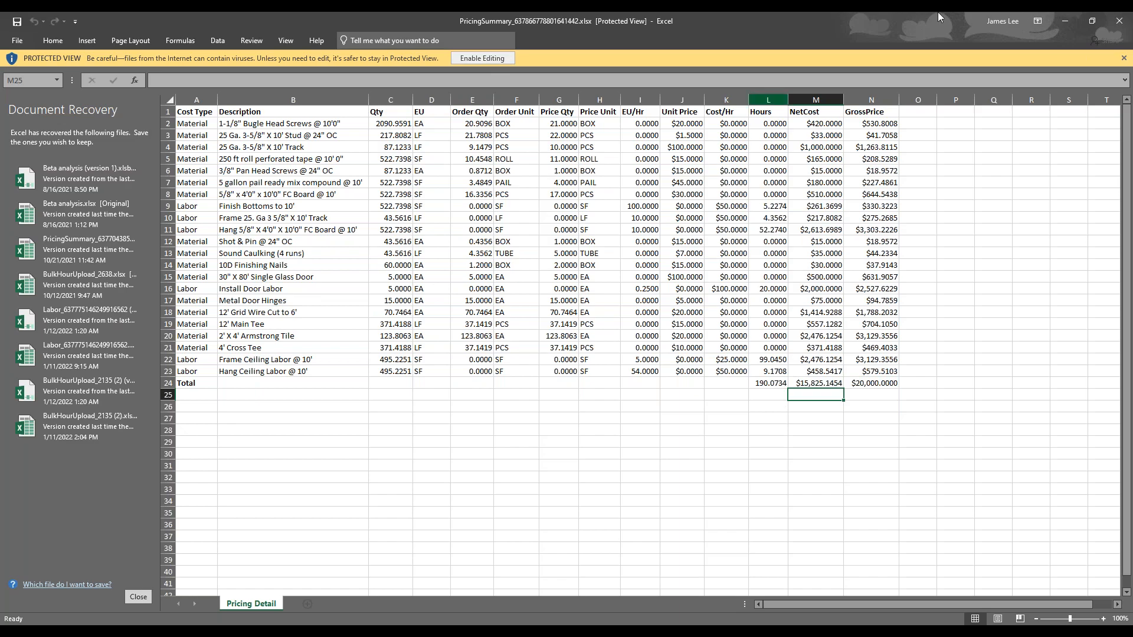
pyautogui.click(1065, 21)
# Step: Open the downloaded recap in Excel, examine its material, overhead and profit totals, and return to the estimate in Vector
pyautogui.click(115, 612)
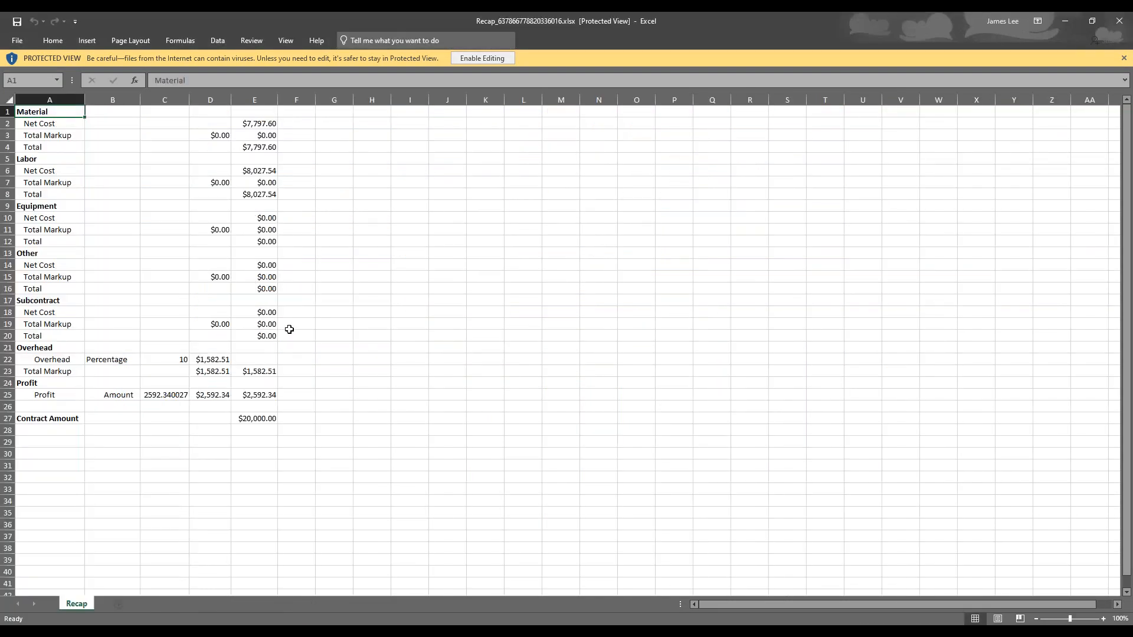
pyautogui.click(236, 195)
pyautogui.click(247, 146)
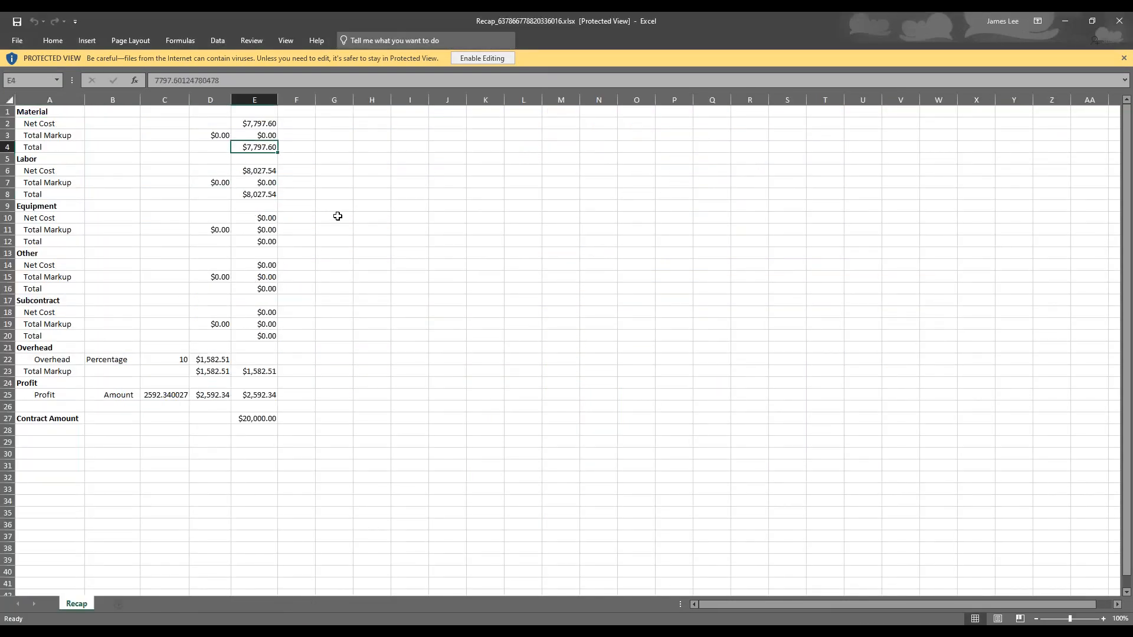
pyautogui.click(266, 370)
pyautogui.click(265, 395)
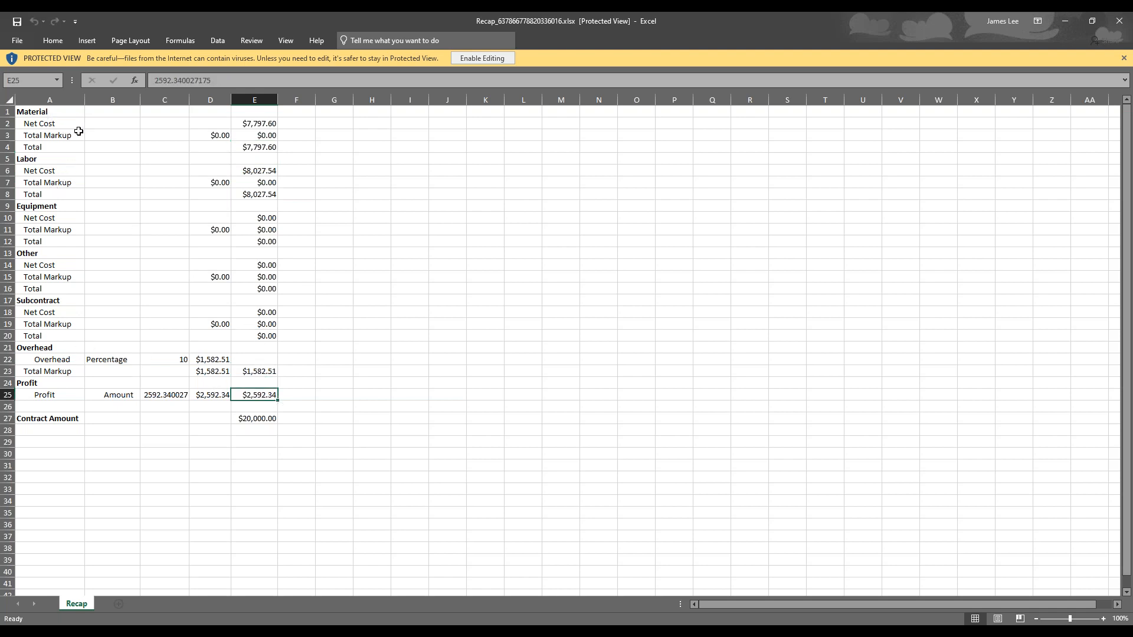
pyautogui.click(1065, 22)
pyautogui.click(1072, 18)
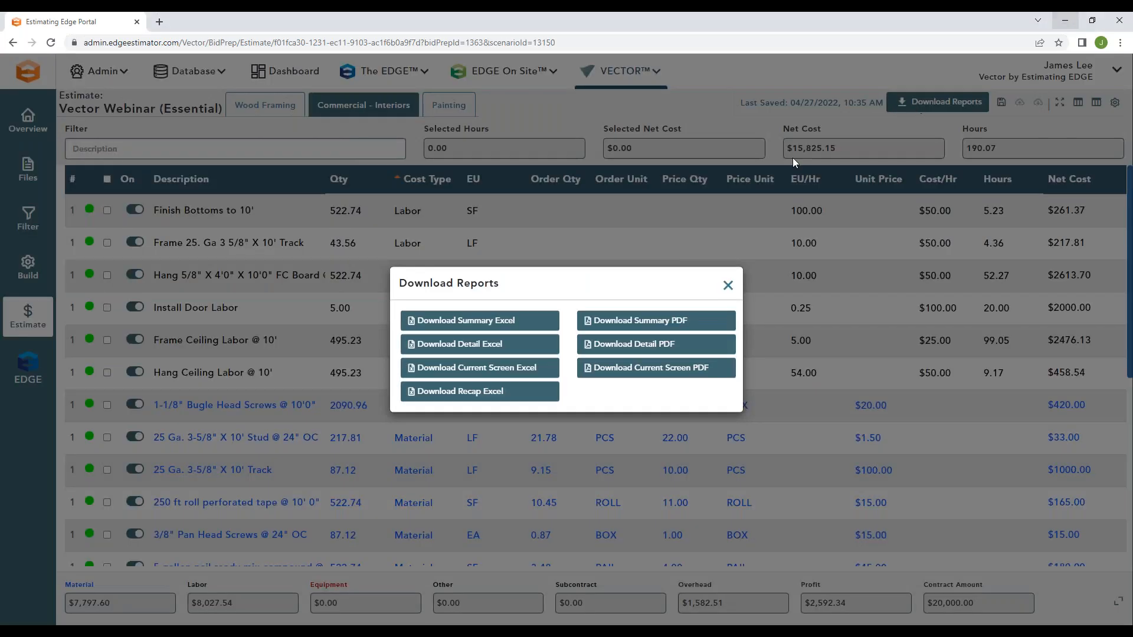
pyautogui.click(728, 287)
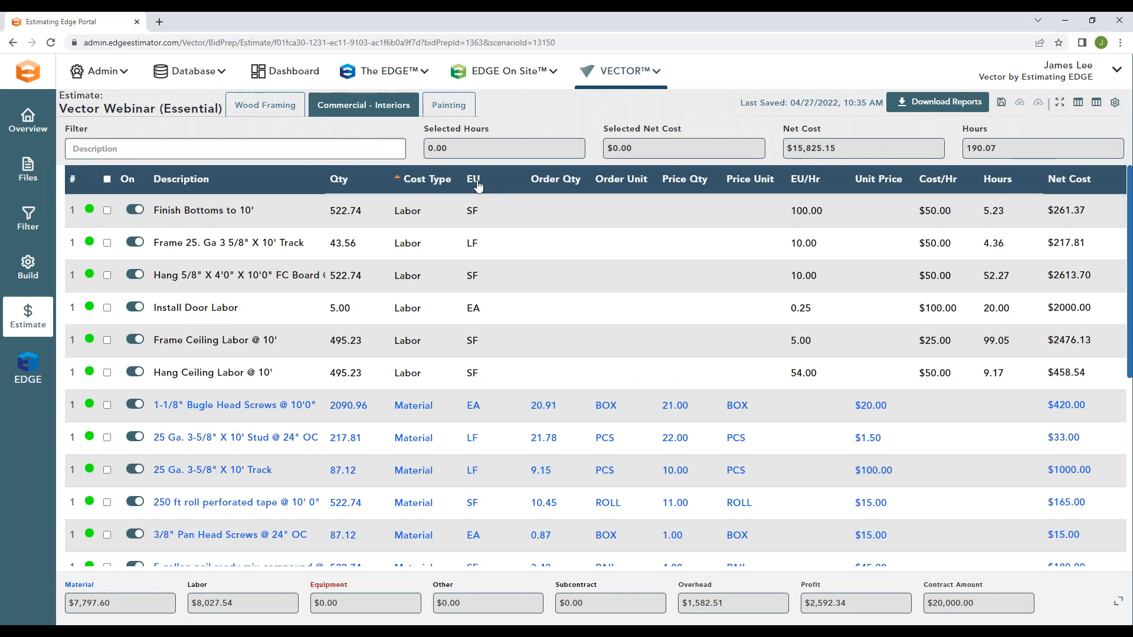
# Step: Look through the estimate's labor and material items and the available Excel and PDF report options
pyautogui.click(1079, 104)
pyautogui.click(1079, 105)
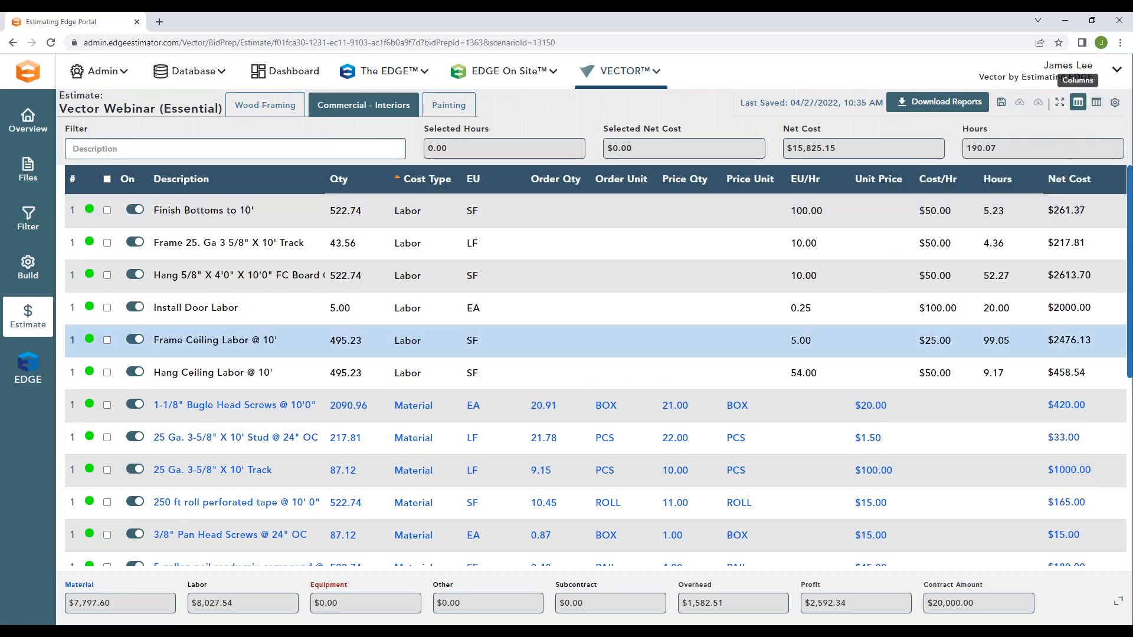
pyautogui.scroll(-5, 286, 354)
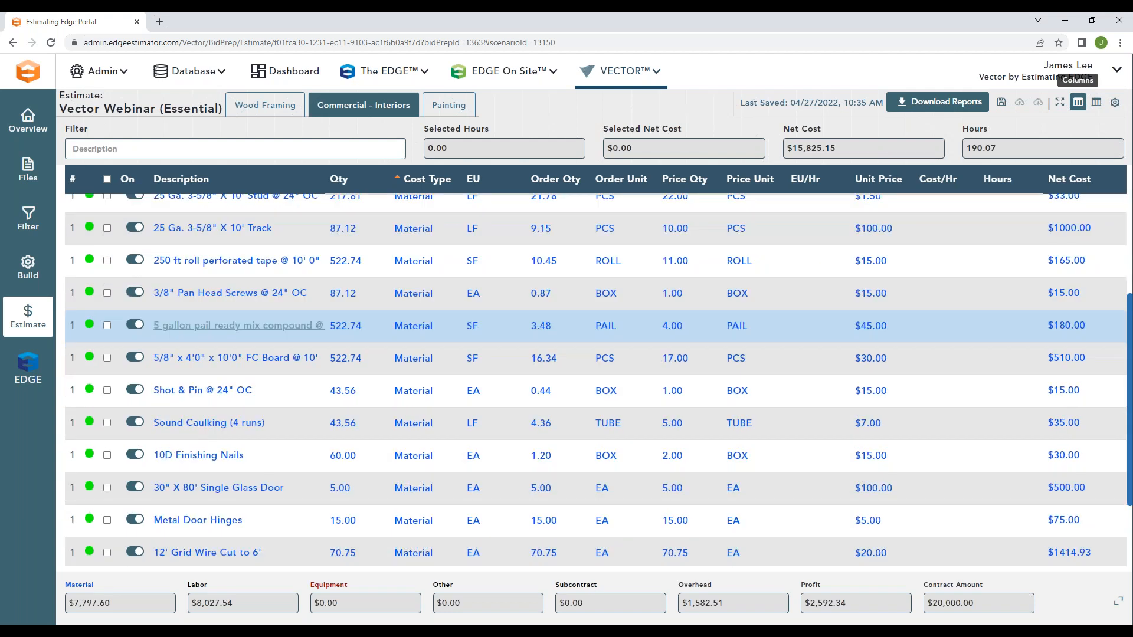
pyautogui.scroll(5, 295, 397)
pyautogui.click(938, 102)
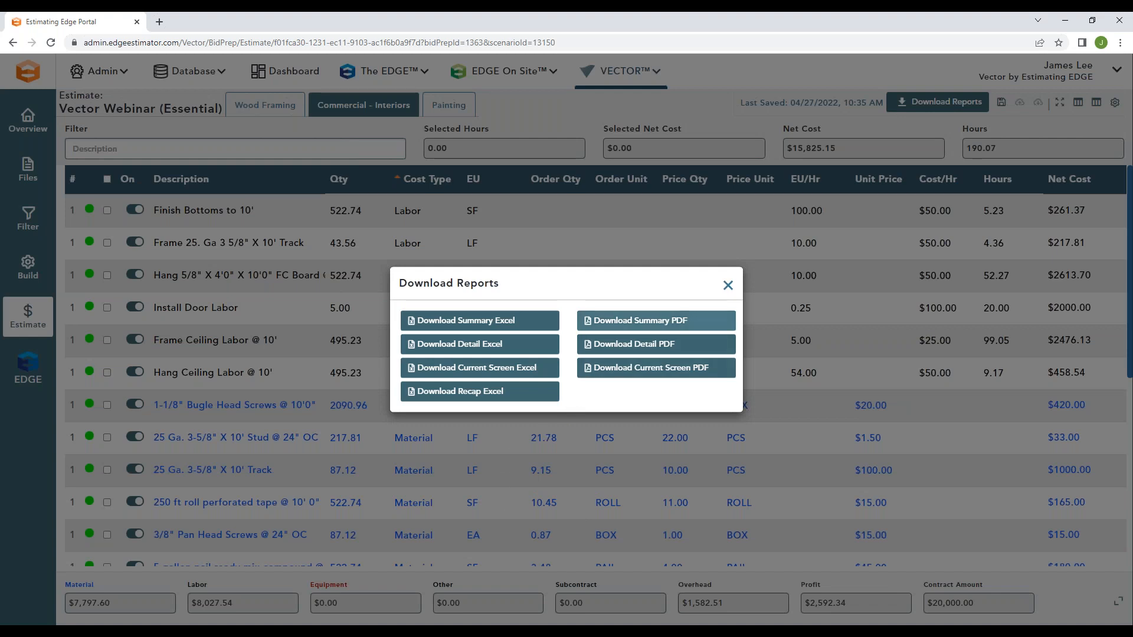
pyautogui.click(728, 286)
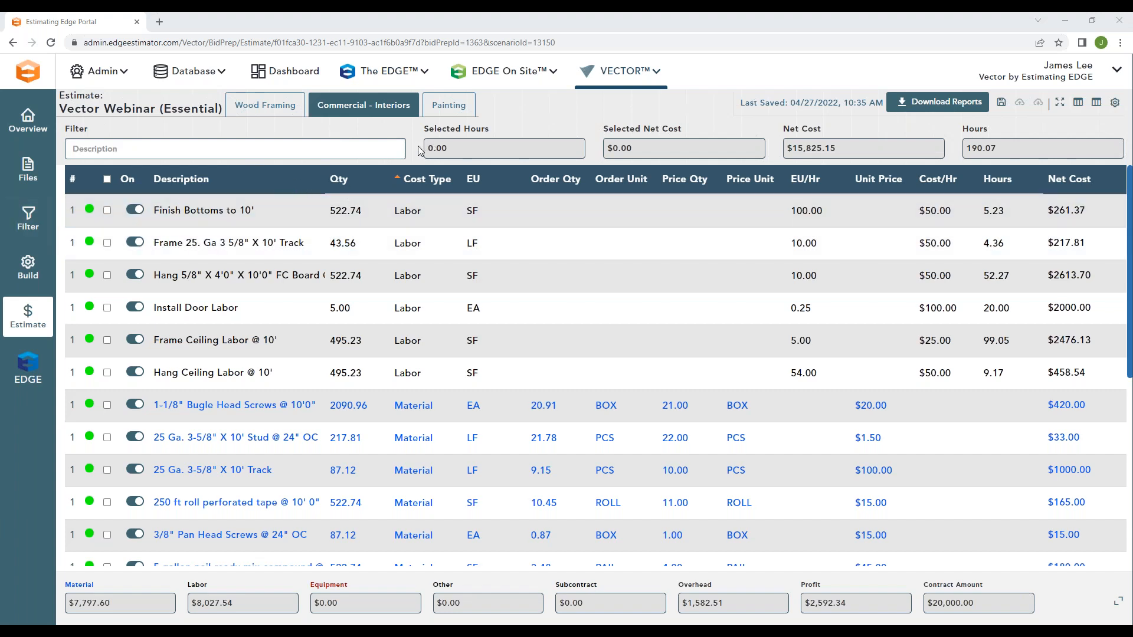
# Step: Return to the bid's Build page and examine the existing-assembly list, new-assembly settings and Save to DB option for the Wood Framing scenario
pyautogui.click(27, 267)
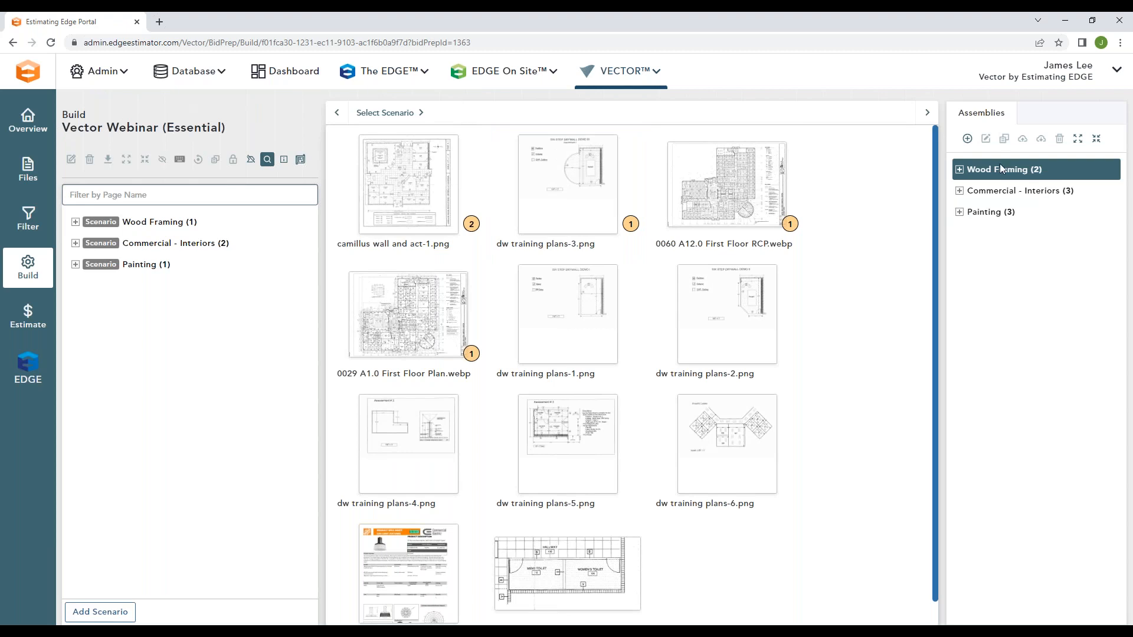
pyautogui.click(967, 138)
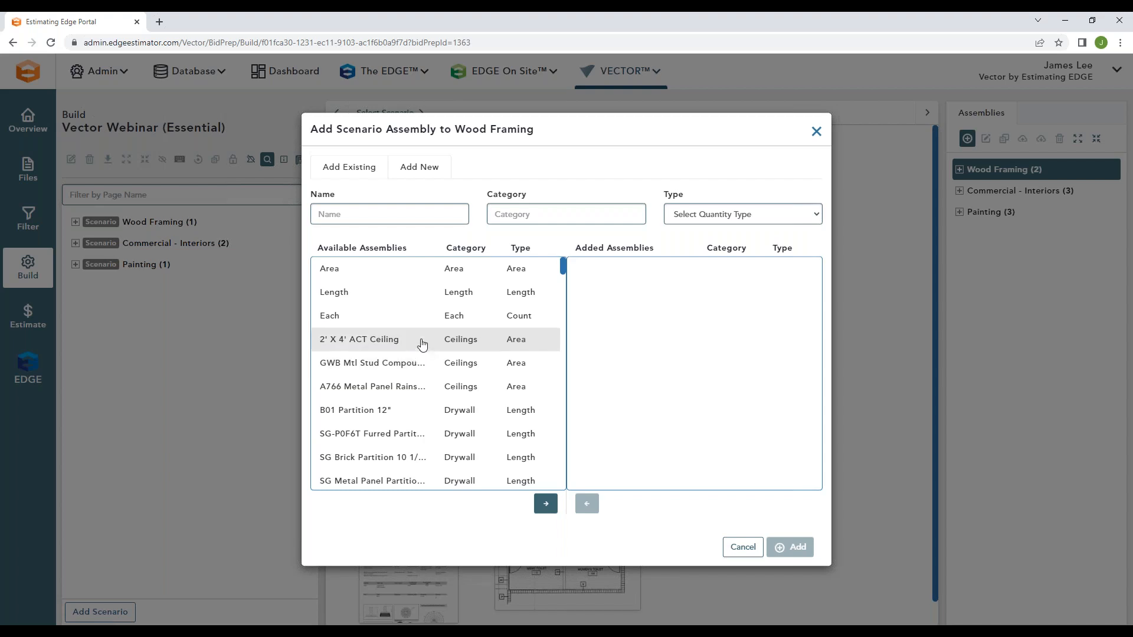
pyautogui.click(425, 173)
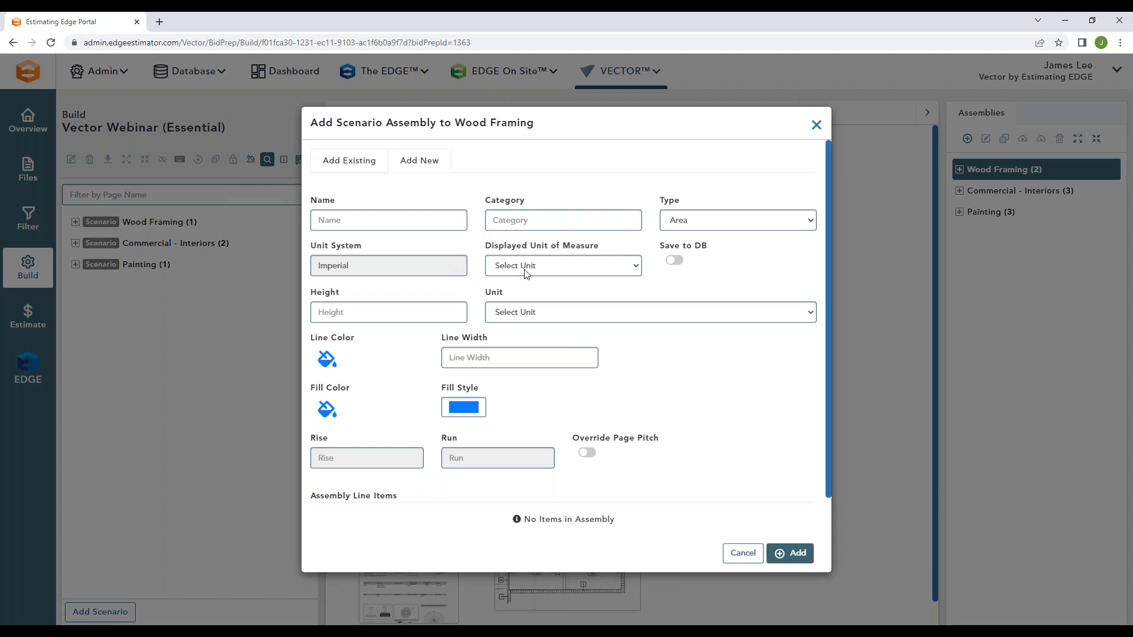
pyautogui.click(674, 260)
pyautogui.click(674, 261)
pyautogui.click(817, 126)
# Step: Try to copy Commercial - Interiors' B01 Partition 12' assembly as B01 Partition 14' with height 14 and save it to the database
pyautogui.click(976, 191)
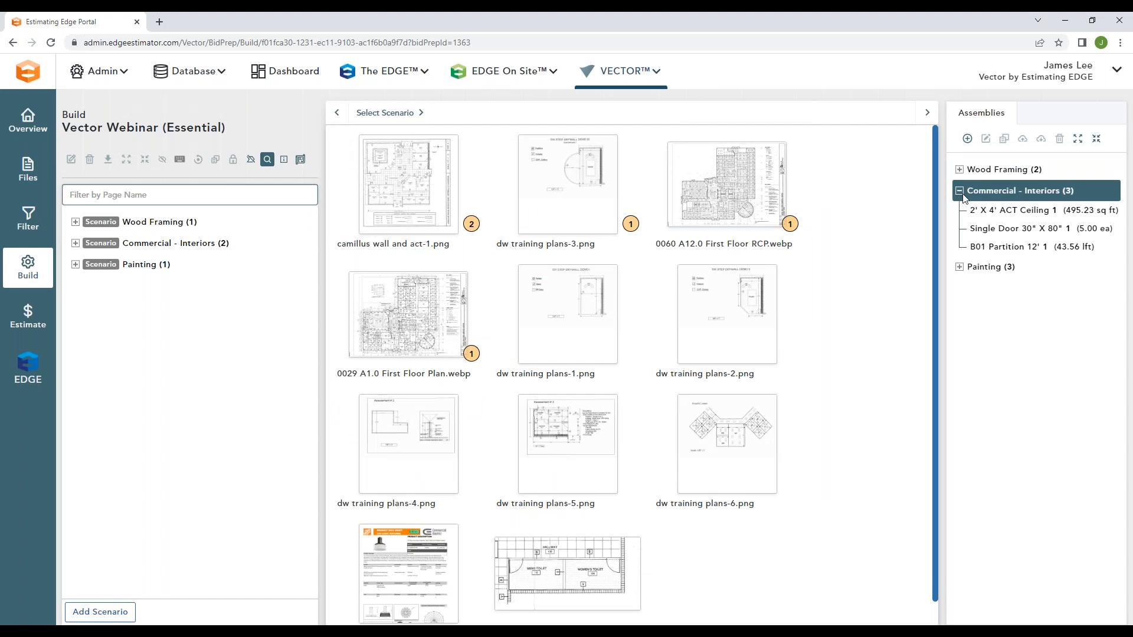
pyautogui.click(1000, 248)
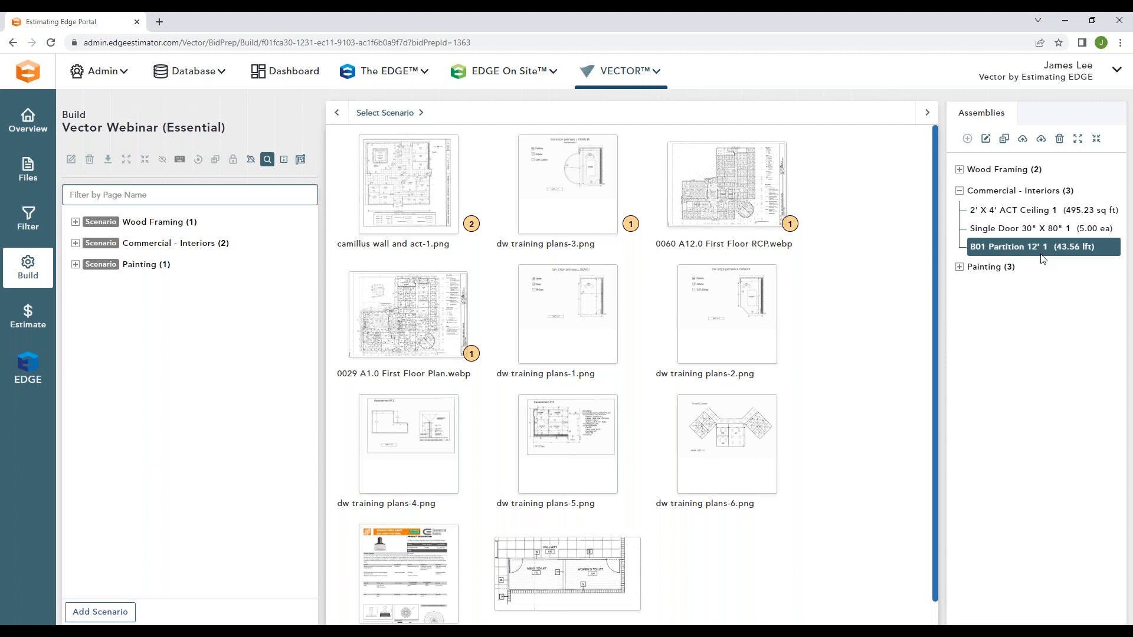
pyautogui.click(1003, 139)
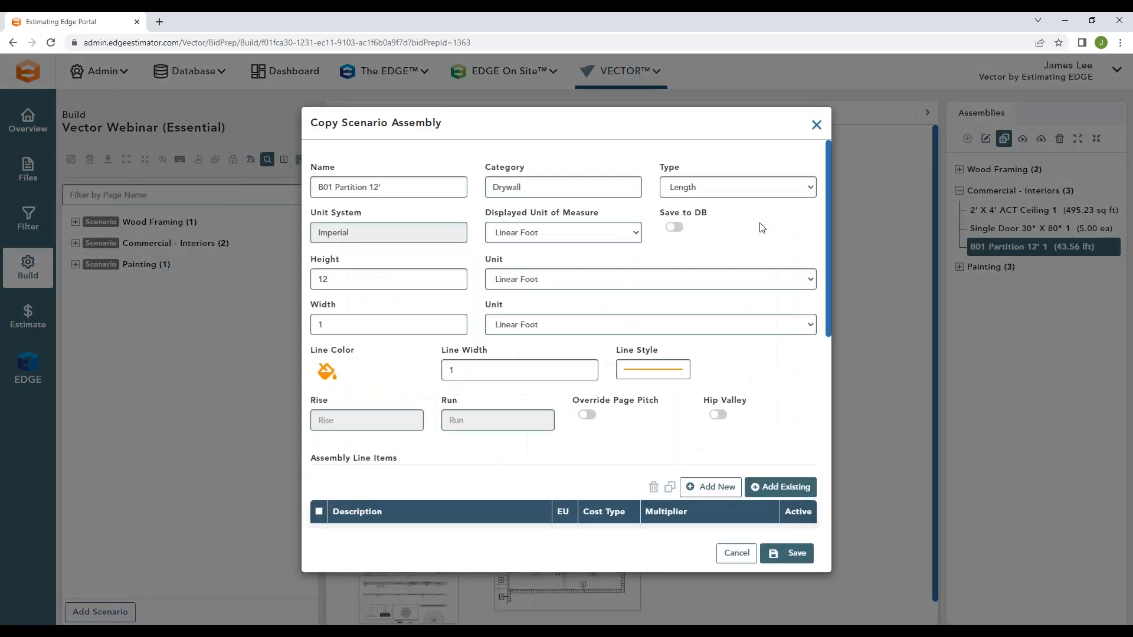
pyautogui.click(673, 228)
pyautogui.click(788, 553)
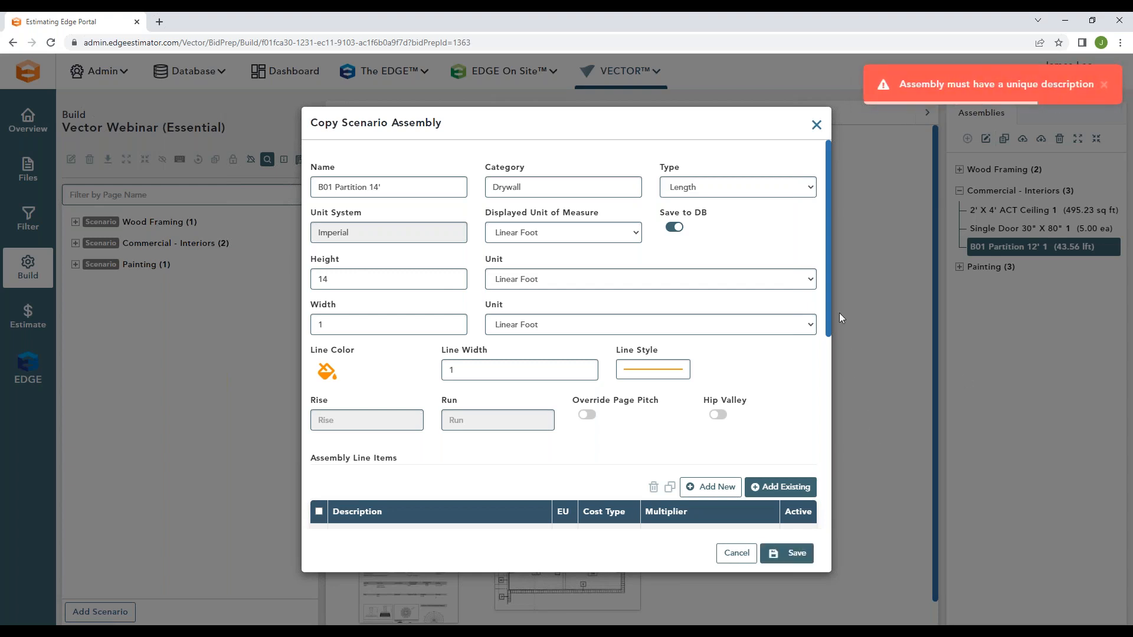
pyautogui.click(814, 126)
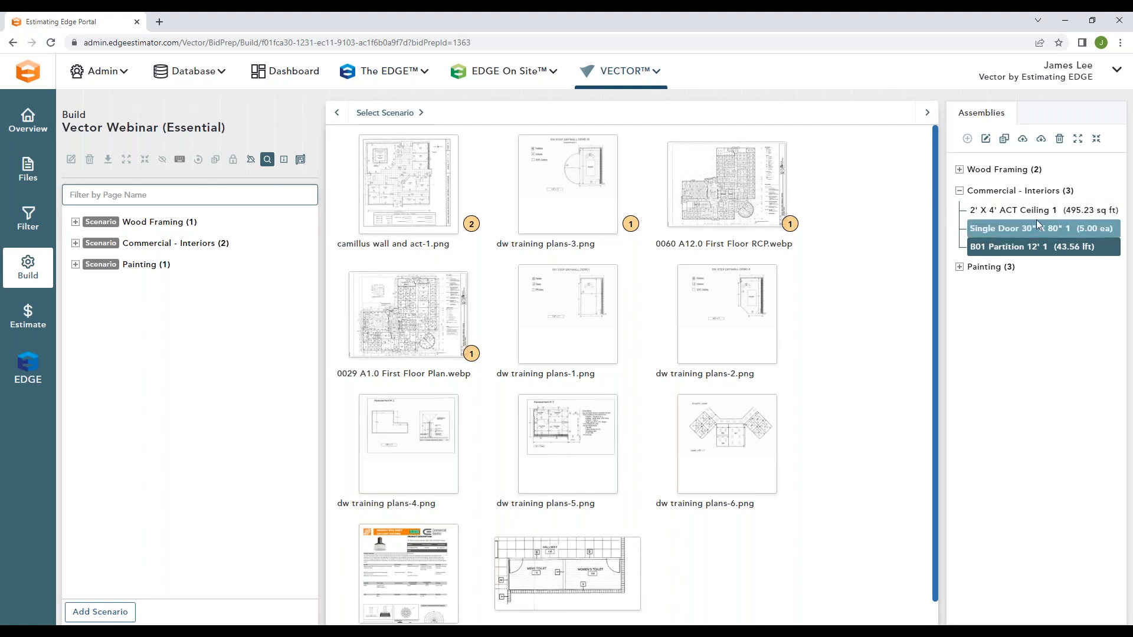
# Step: Collapse the Commercial - Interiors assemblies and look at the existing assemblies that can be added to Wood Framing
pyautogui.click(1070, 193)
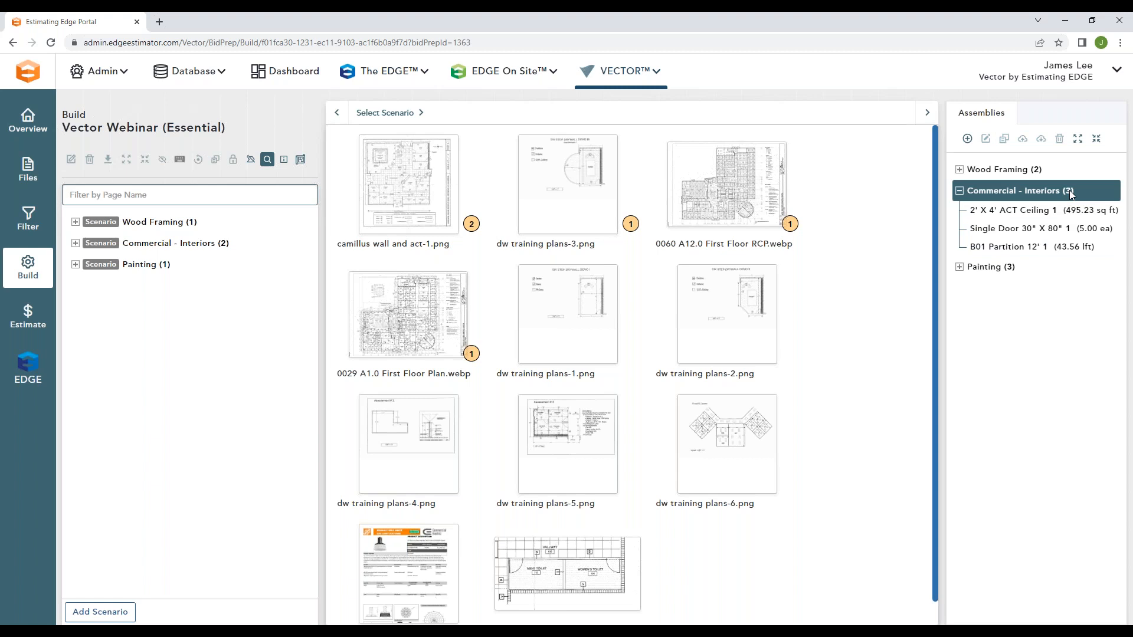
pyautogui.click(1003, 179)
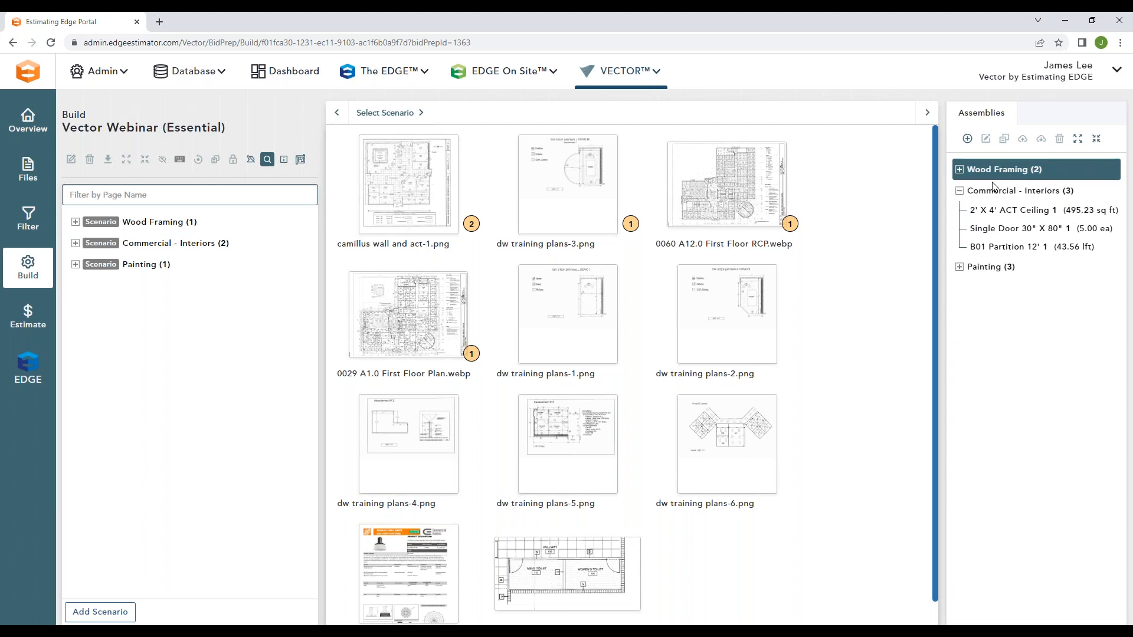
pyautogui.click(959, 191)
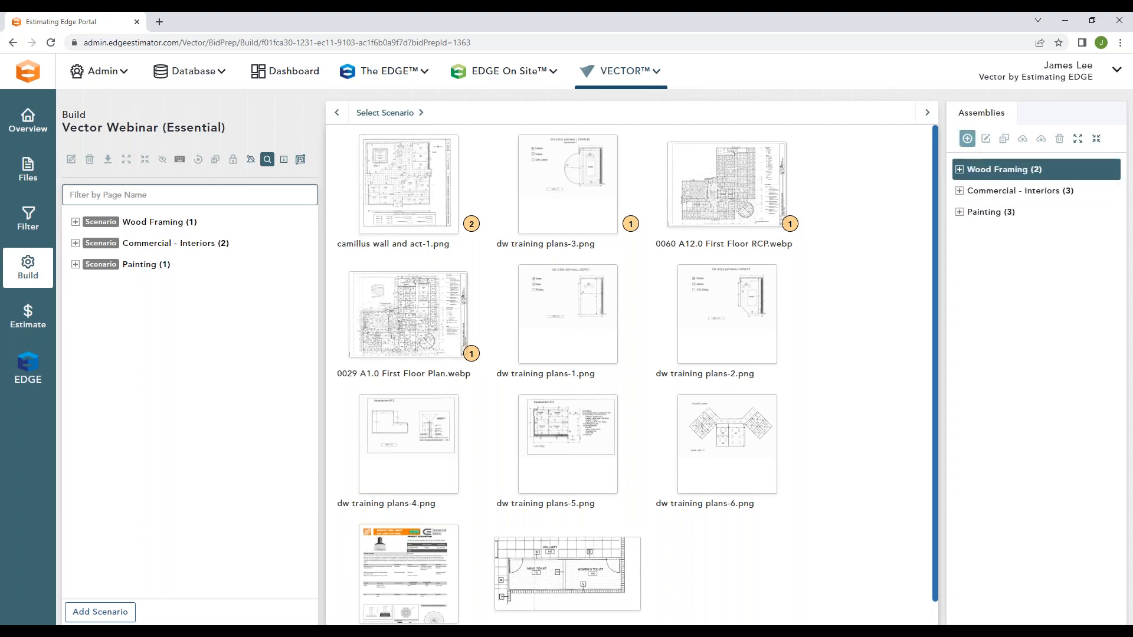
pyautogui.click(967, 139)
pyautogui.click(351, 166)
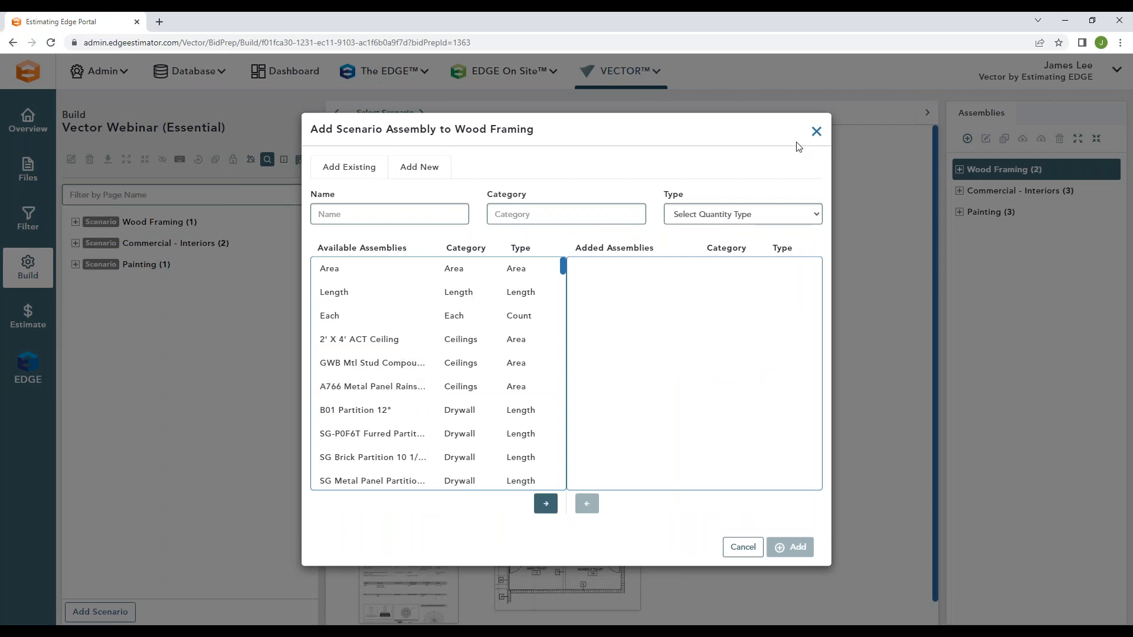
pyautogui.click(816, 131)
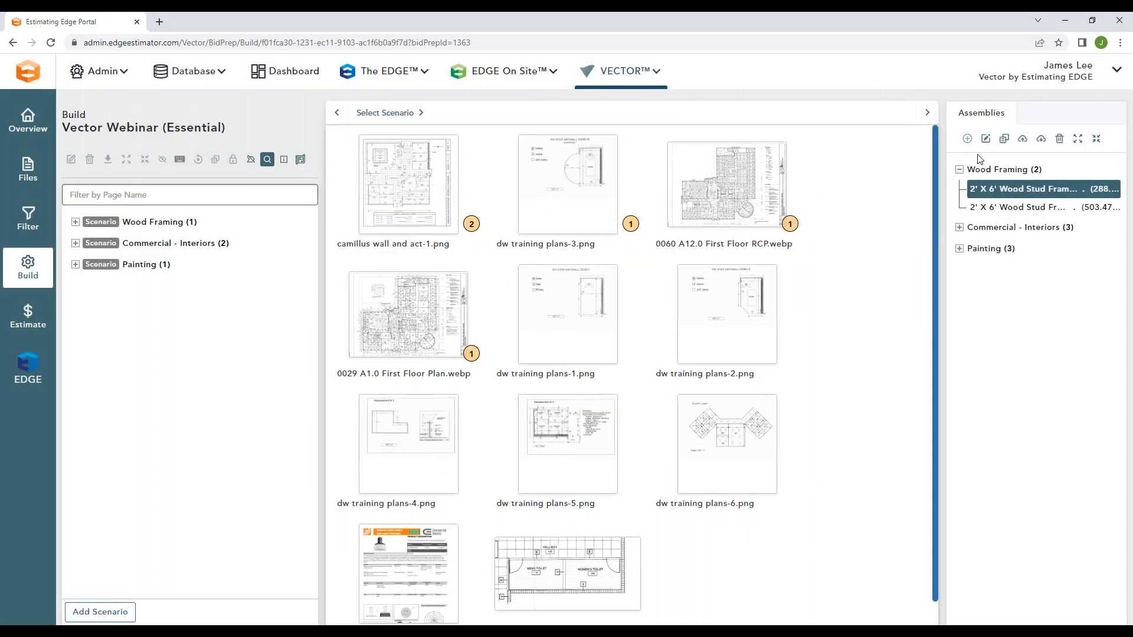
# Step: Examine the line items of Wood Framing's 2' X 6' Wood Stud Framed Interior Wall assembly and the existing items that can be added
pyautogui.click(986, 139)
pyautogui.scroll(-2, 511, 397)
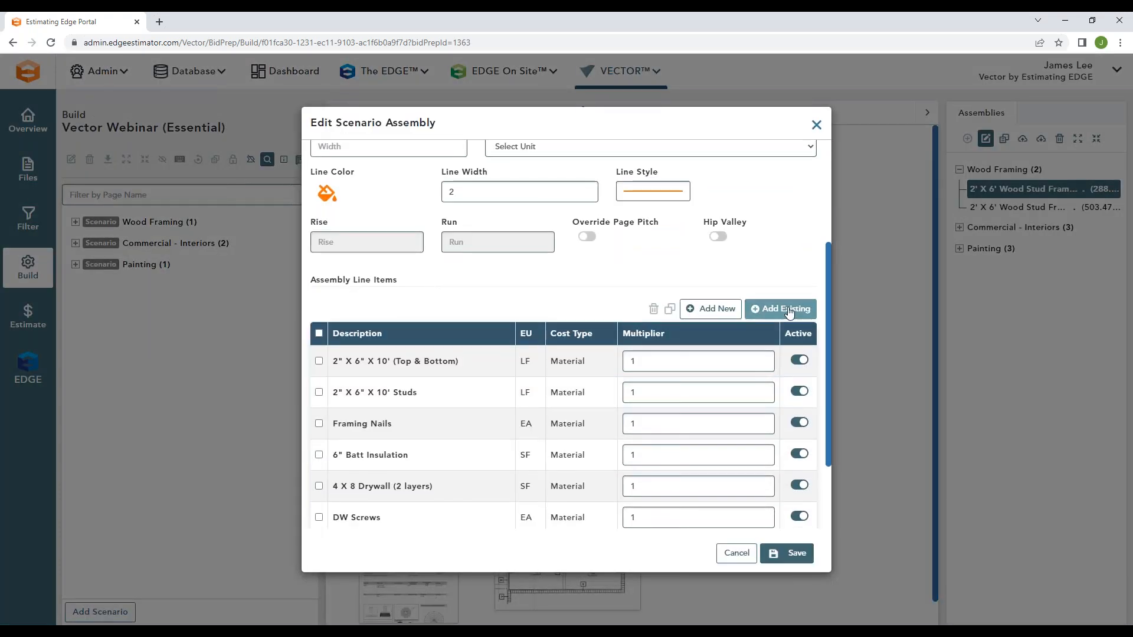
pyautogui.click(789, 310)
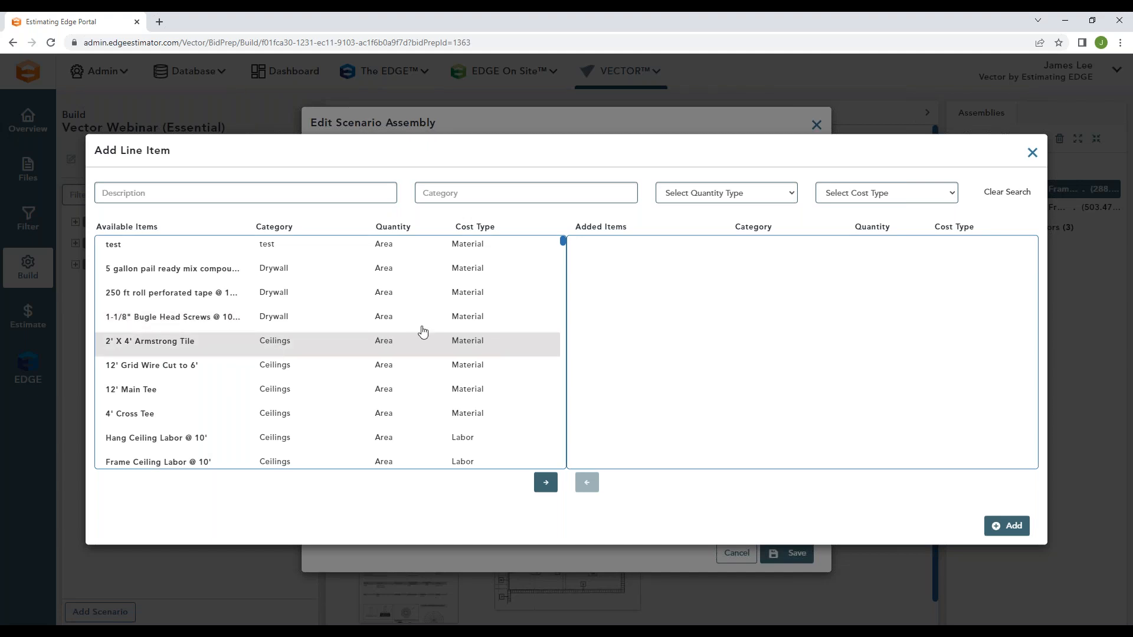
pyautogui.click(1031, 153)
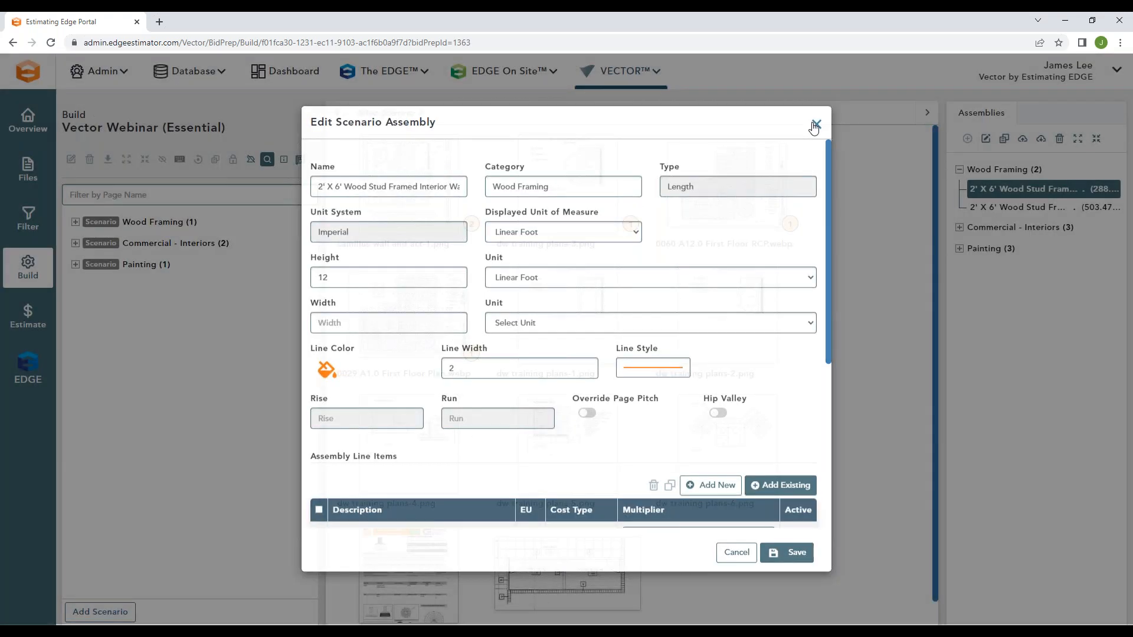
pyautogui.click(815, 125)
pyautogui.click(960, 170)
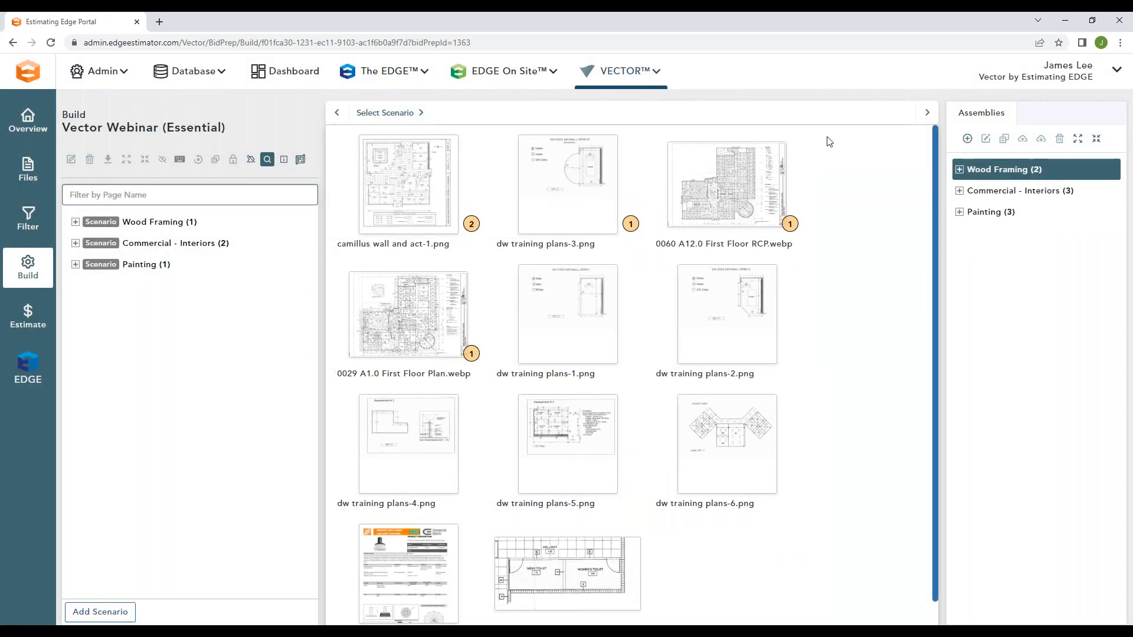
# Step: Open the Vector assemblies database and examine the line items and editable settings of the B01 Partition 14' assembly
pyautogui.click(642, 80)
pyautogui.click(598, 165)
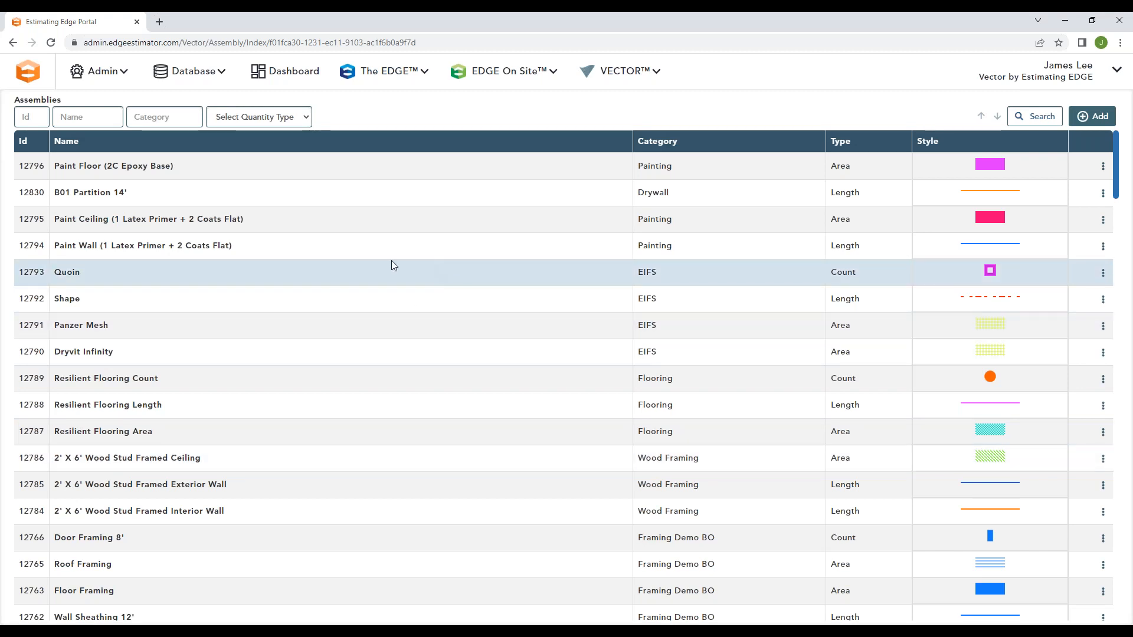
pyautogui.click(127, 195)
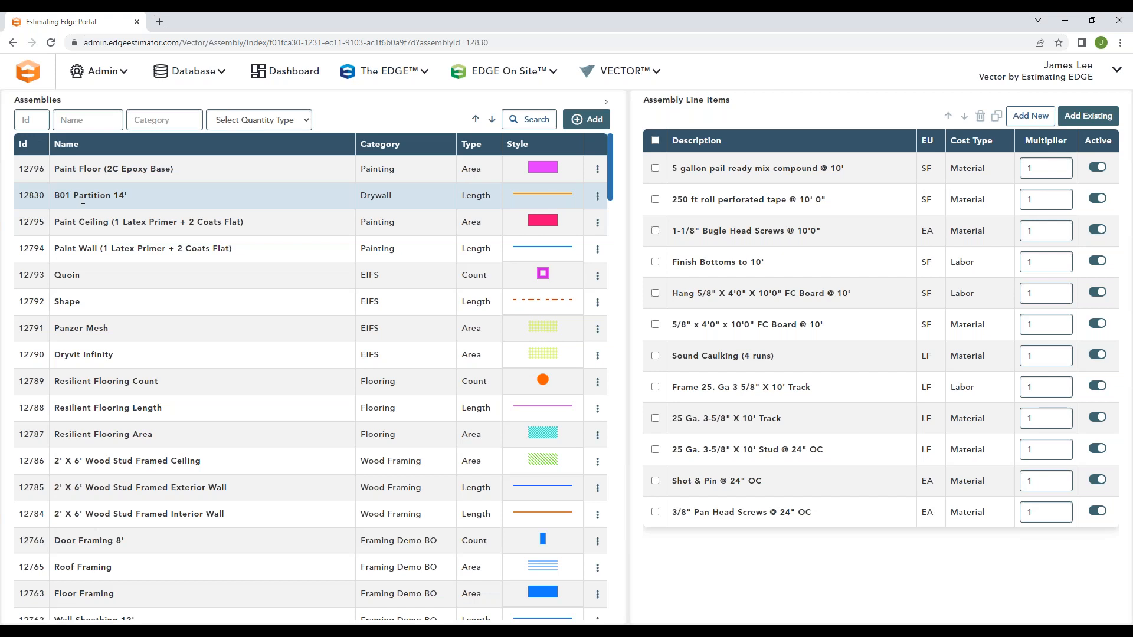
pyautogui.click(597, 196)
pyautogui.click(548, 244)
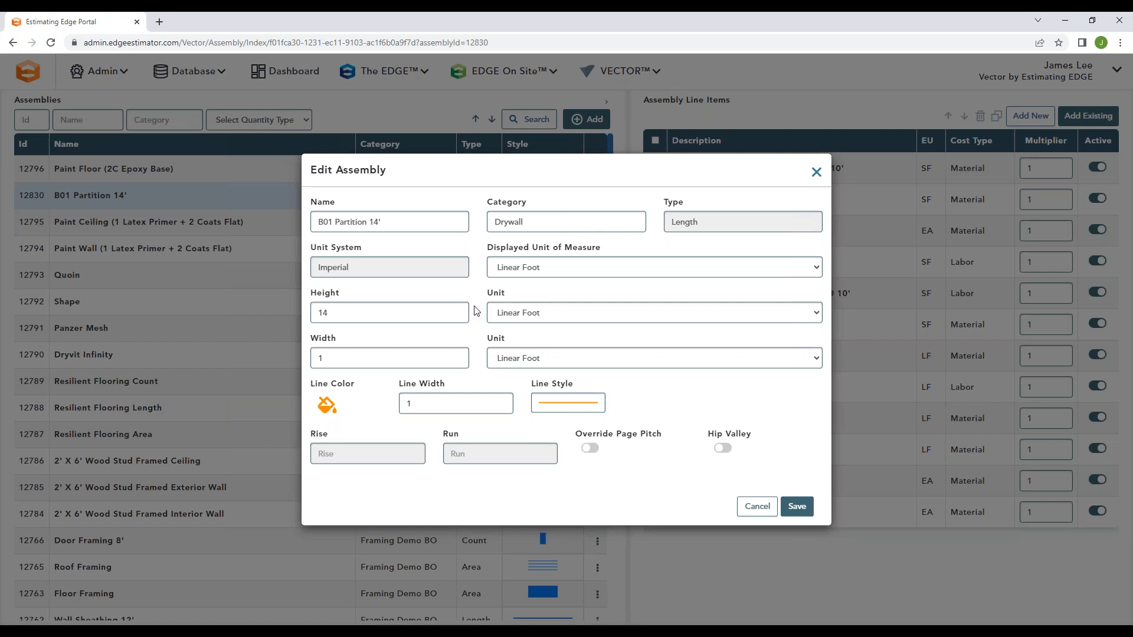
pyautogui.click(815, 170)
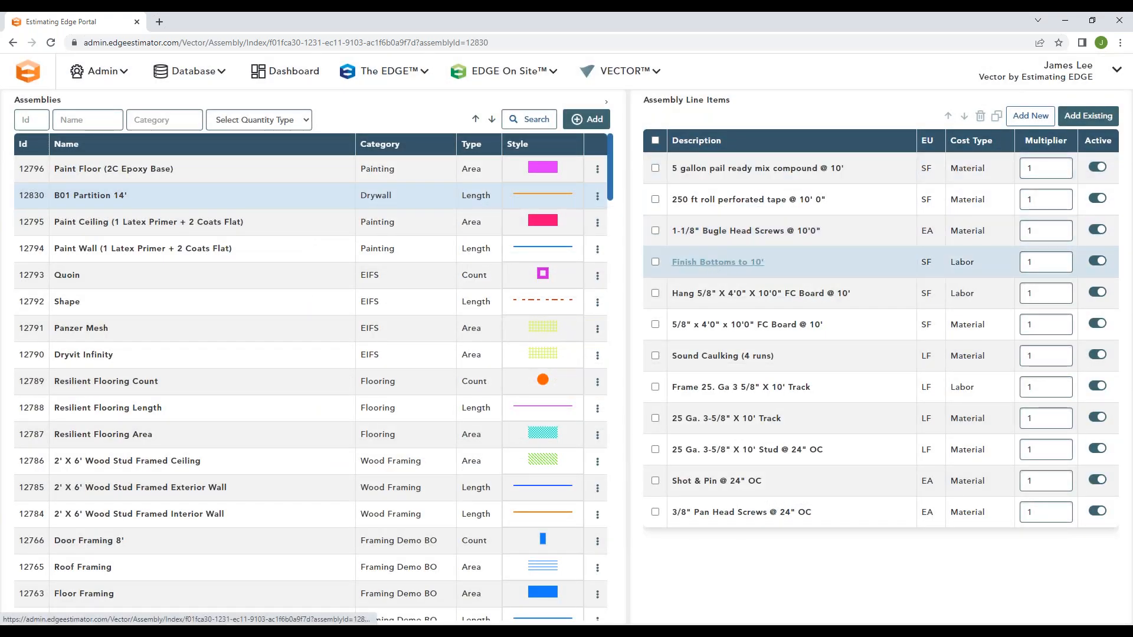
# Step: Review the Finish Bottoms to 10' item's settings and the actions available for the 5 gallon pail ready mix compound line item
pyautogui.click(715, 264)
pyautogui.click(816, 186)
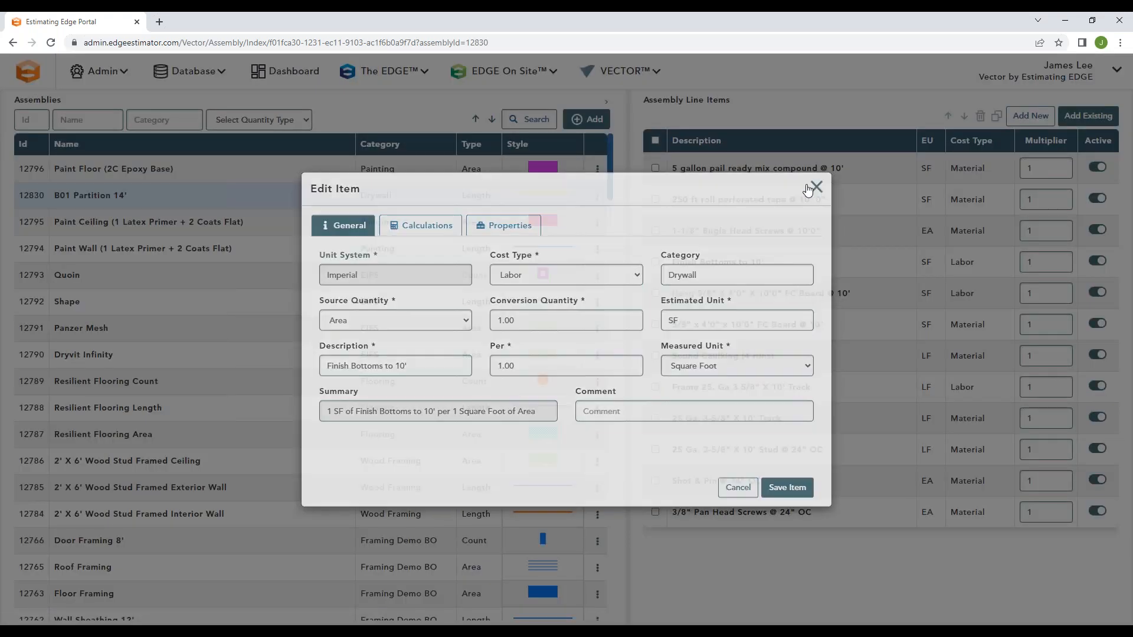
pyautogui.click(653, 168)
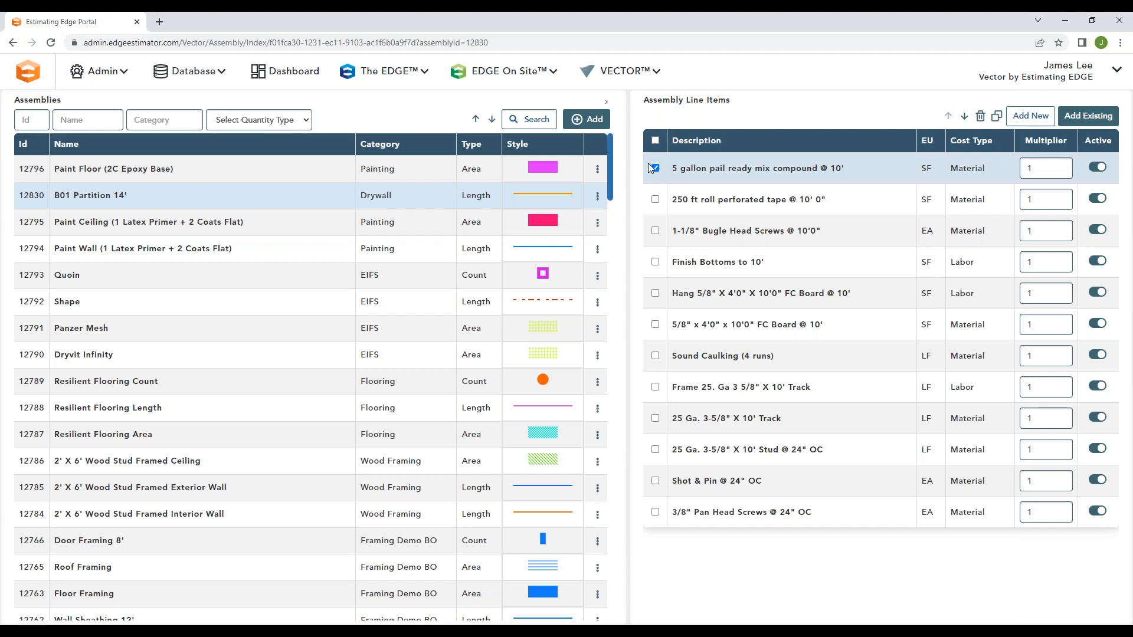
pyautogui.click(654, 169)
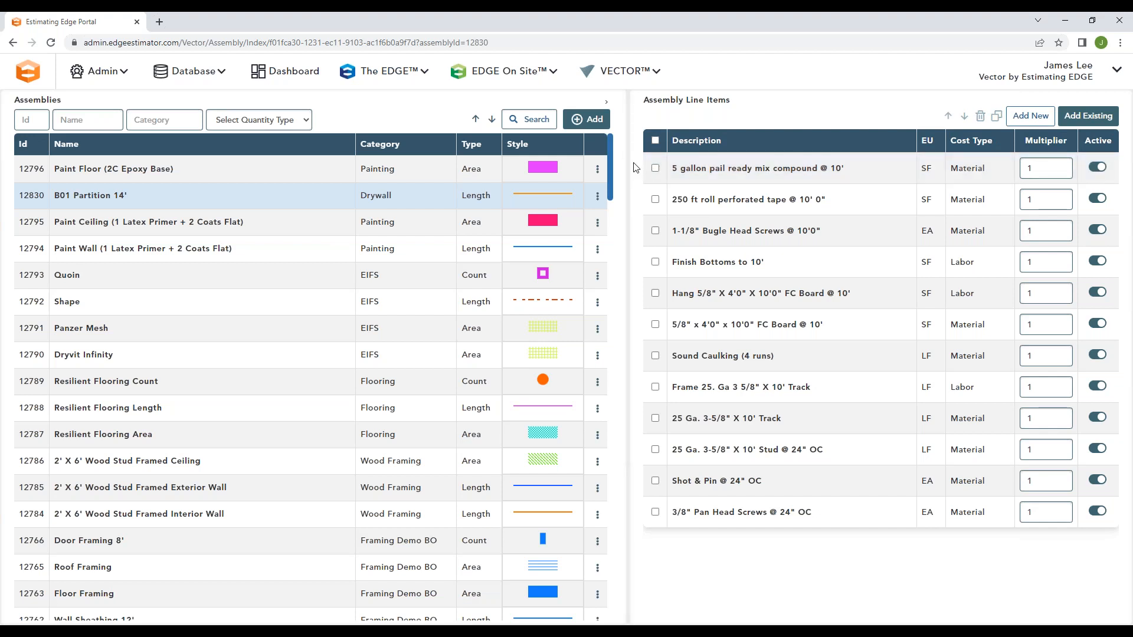